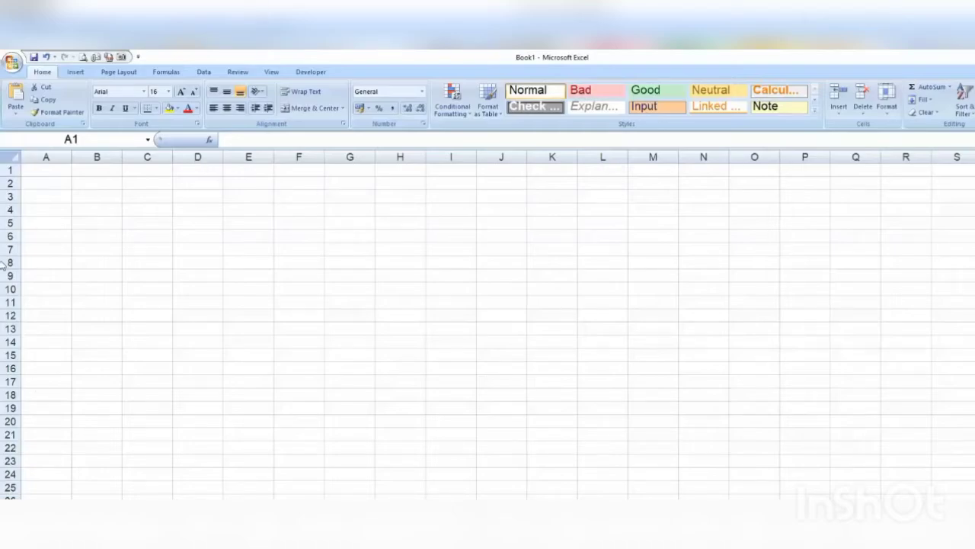
- Select whole columns one at a time, going through columns E, A, B and C and back to E
left_click(248, 156)
left_click(46, 156)
left_click(97, 156)
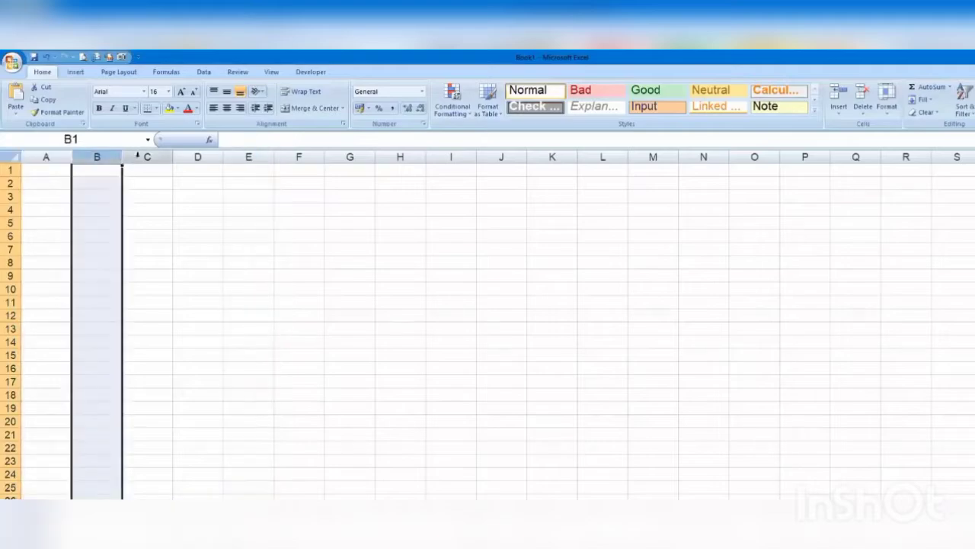
left_click(137, 155)
left_click(259, 156)
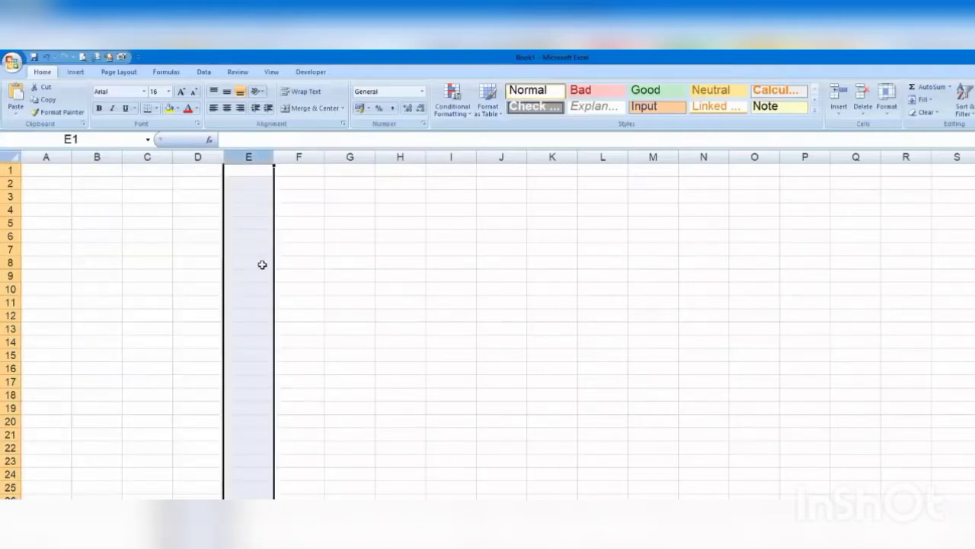
- Select whole rows in the sheet, starting at row 2 and finishing with rows 10 and 6
left_click(10, 183)
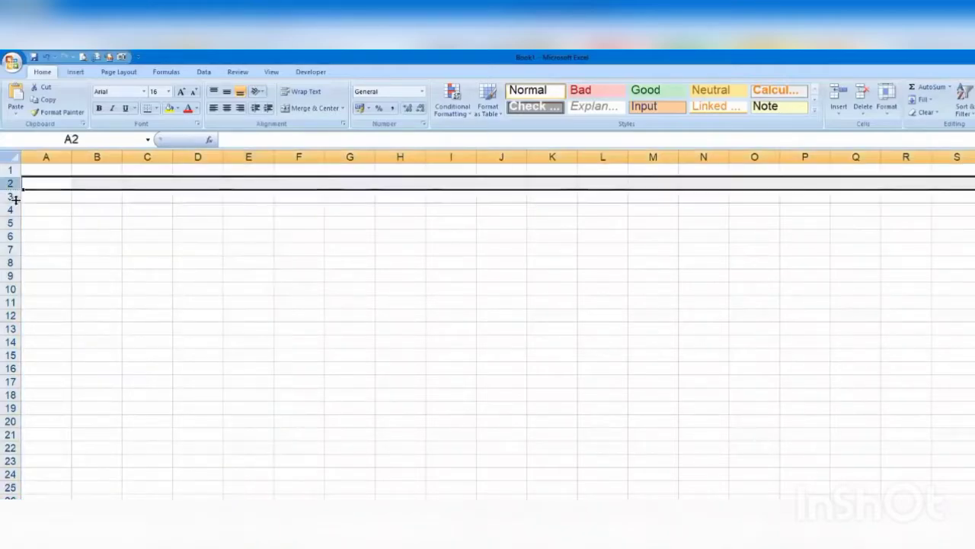
left_click_drag(11, 190, 16, 231)
left_click(10, 289)
left_click(10, 235)
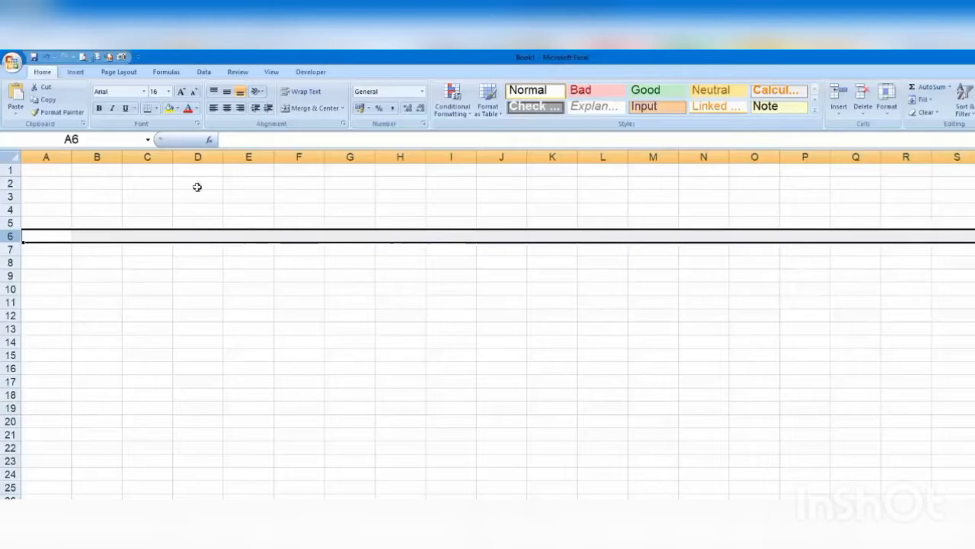
- Select column D, row 5 and the cell D5 where they intersect
left_click(197, 151)
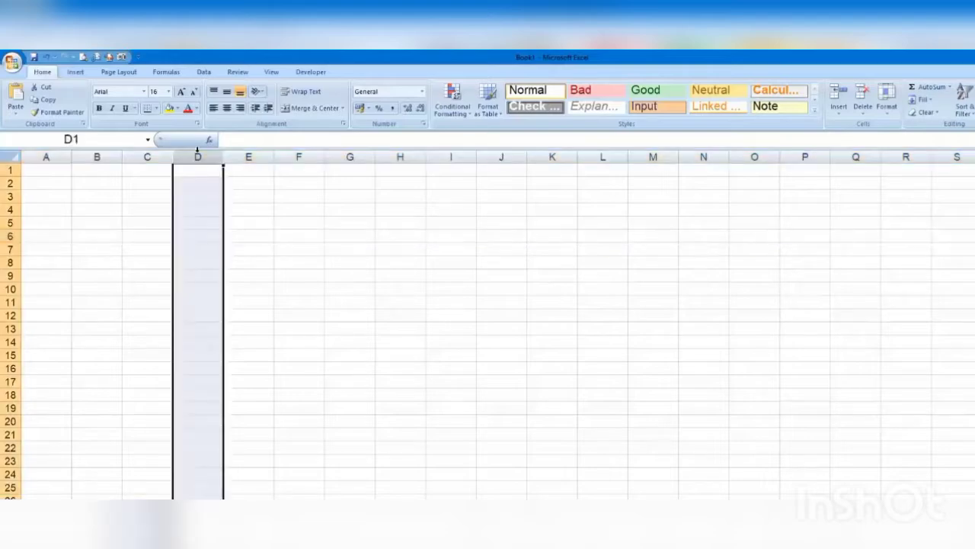
left_click(10, 222)
left_click(198, 221)
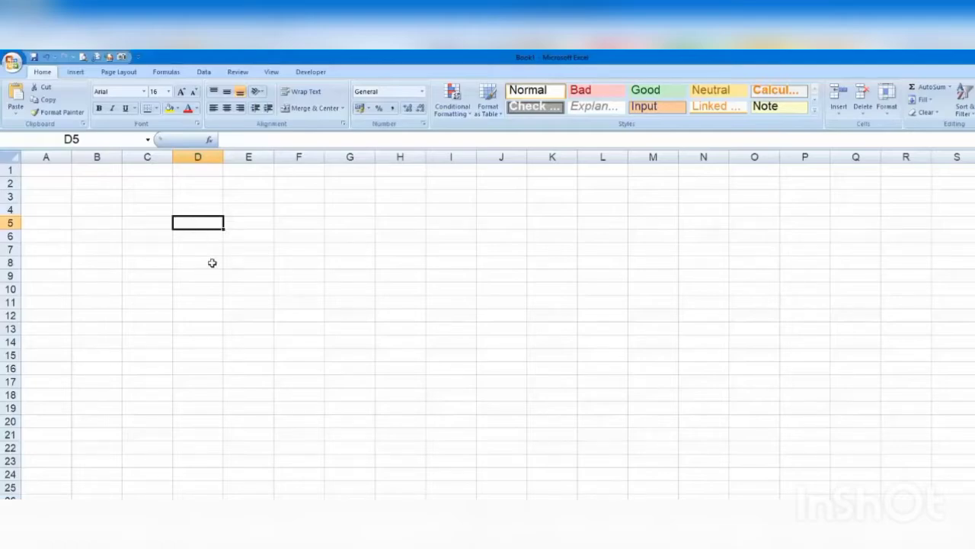
- Select individual cells around the sheet, including C5, E3, A1, F6 and D7, to check each cell's reference
left_click(154, 221)
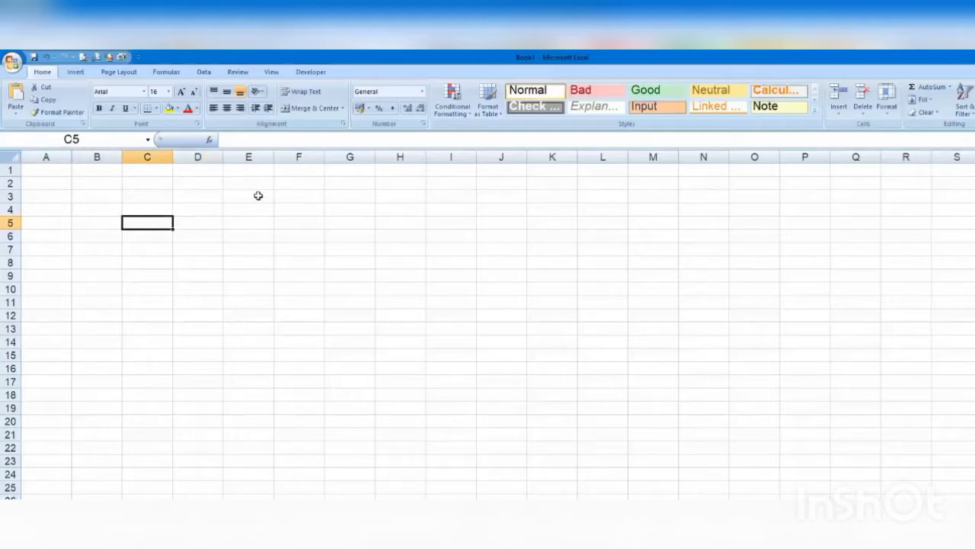
left_click(259, 196)
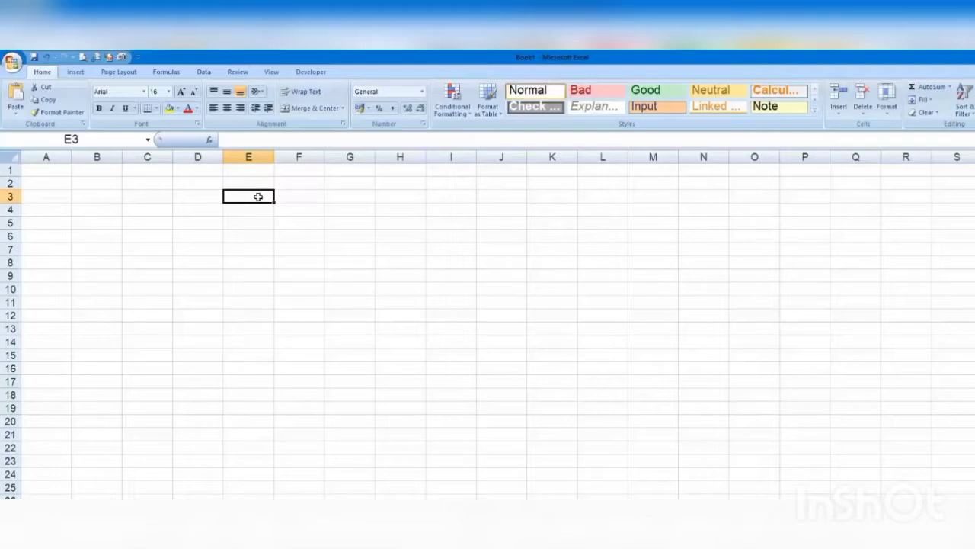
key("ctrl+Home")
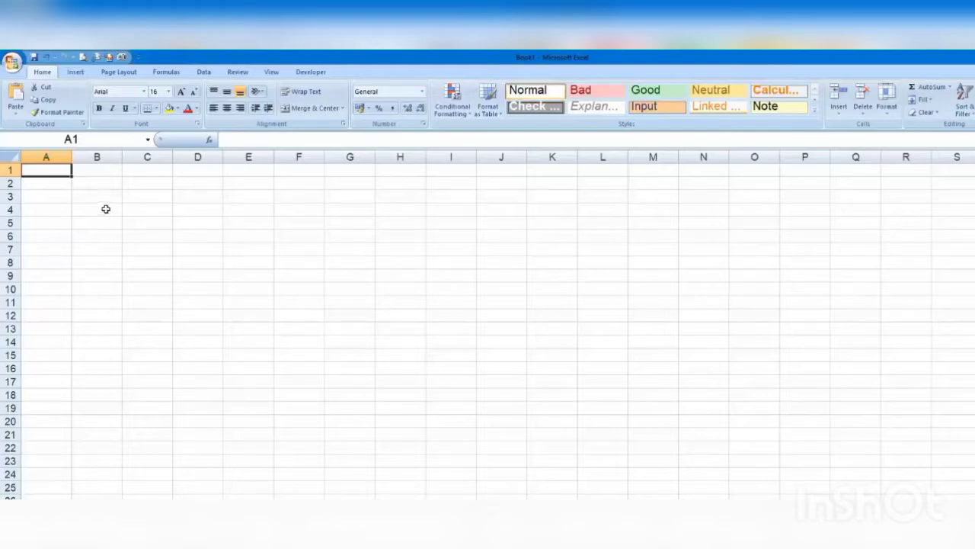
left_click(134, 215)
left_click(292, 239)
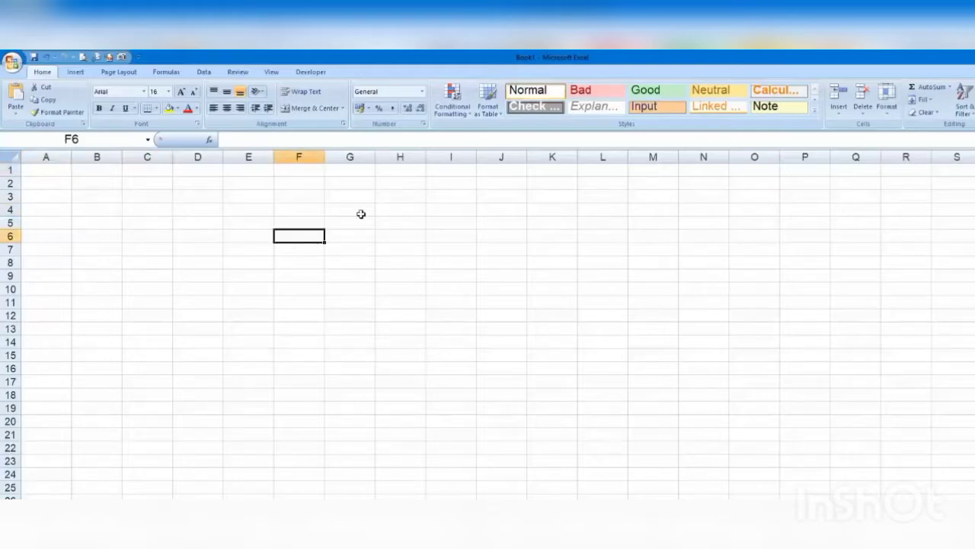
left_click(212, 246)
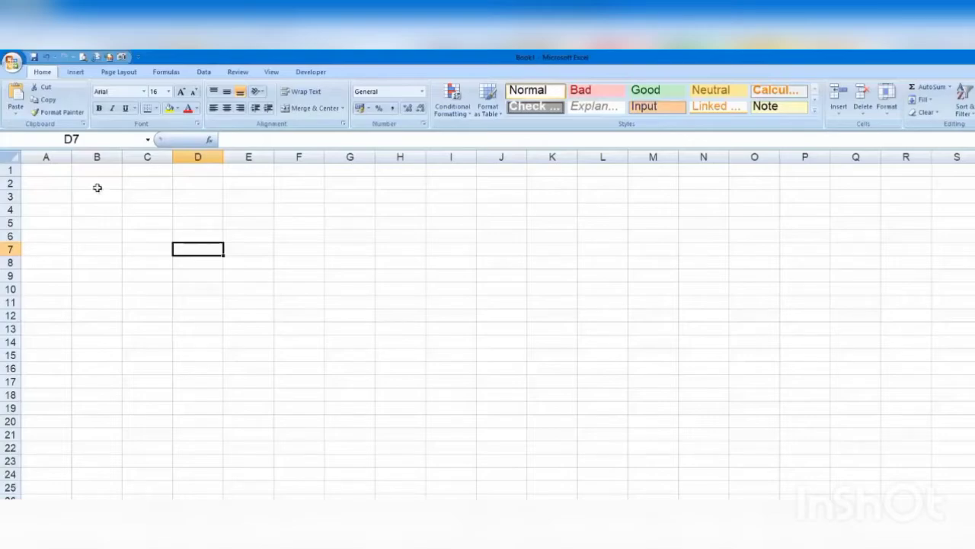
- Try entering 1254 in cell B2 and discard the entry
left_click(56, 172)
left_click(251, 142)
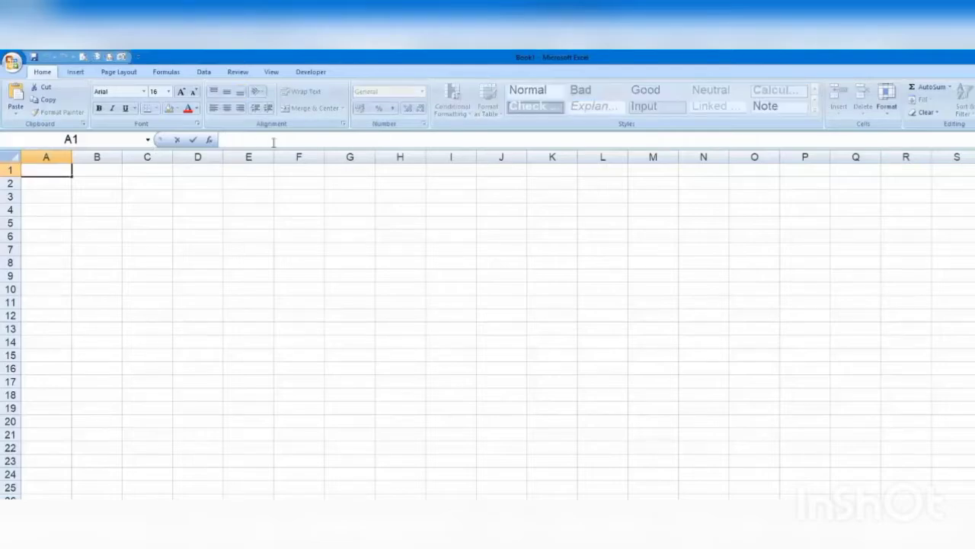
left_click(76, 182)
type("1254")
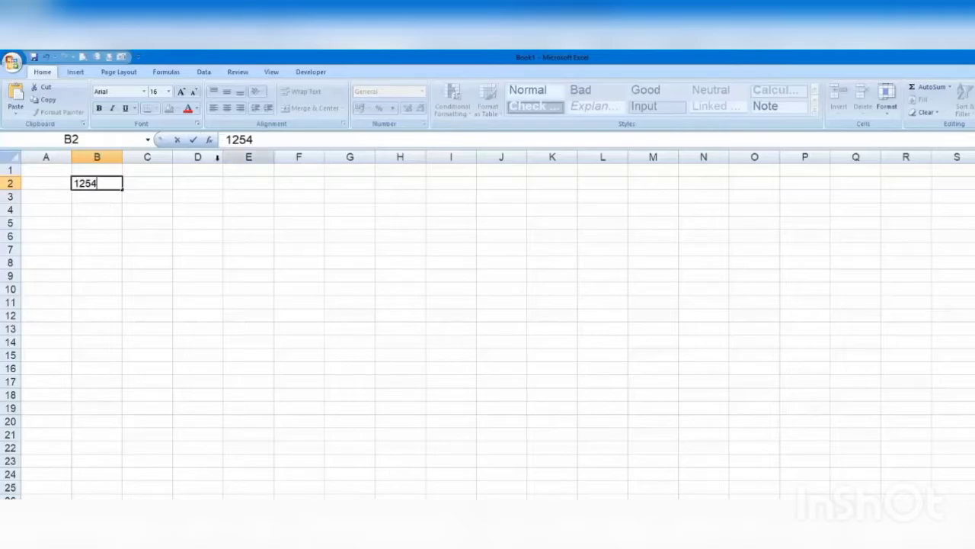
key("Escape")
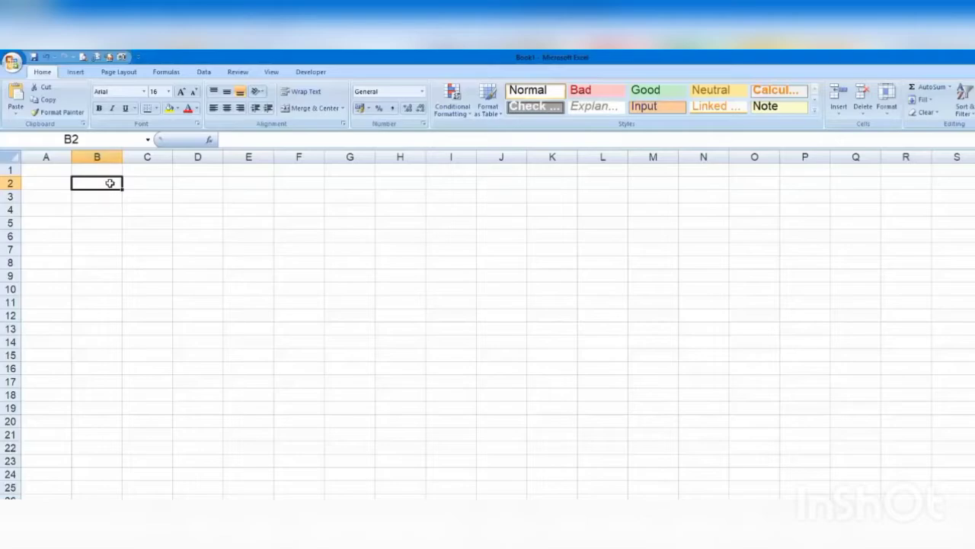
left_click(257, 138)
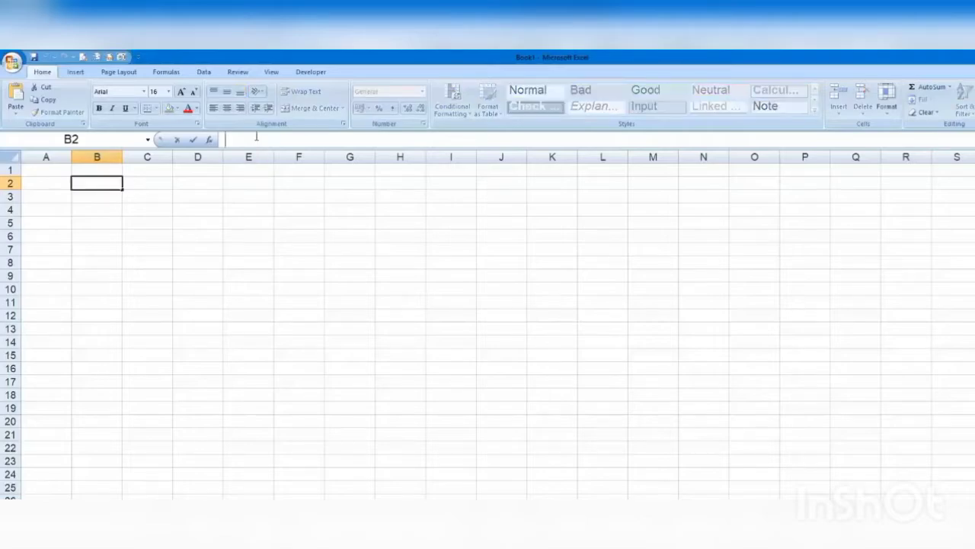
left_click(171, 140)
- Enter 25 in both cell C1 and cell C2
left_click(152, 172)
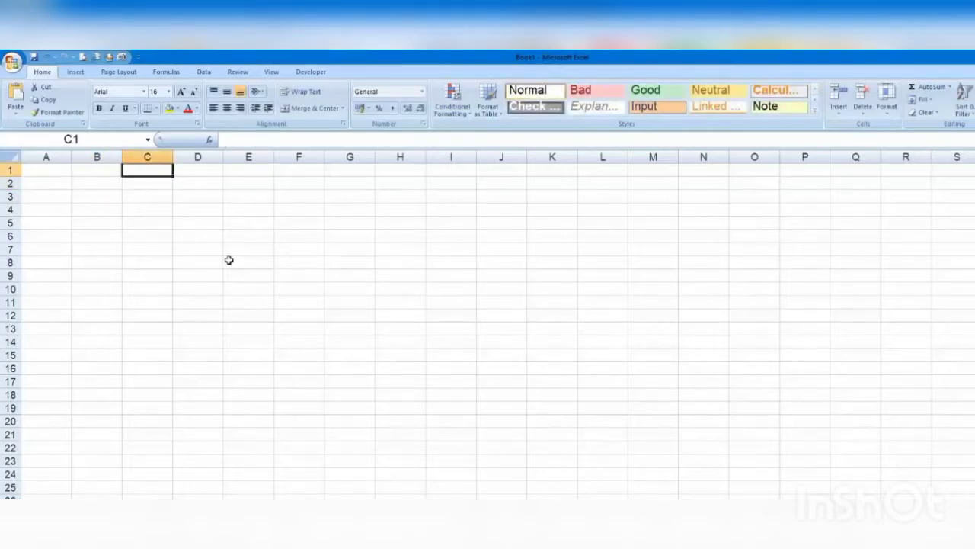
type("25")
key("Return")
type("25")
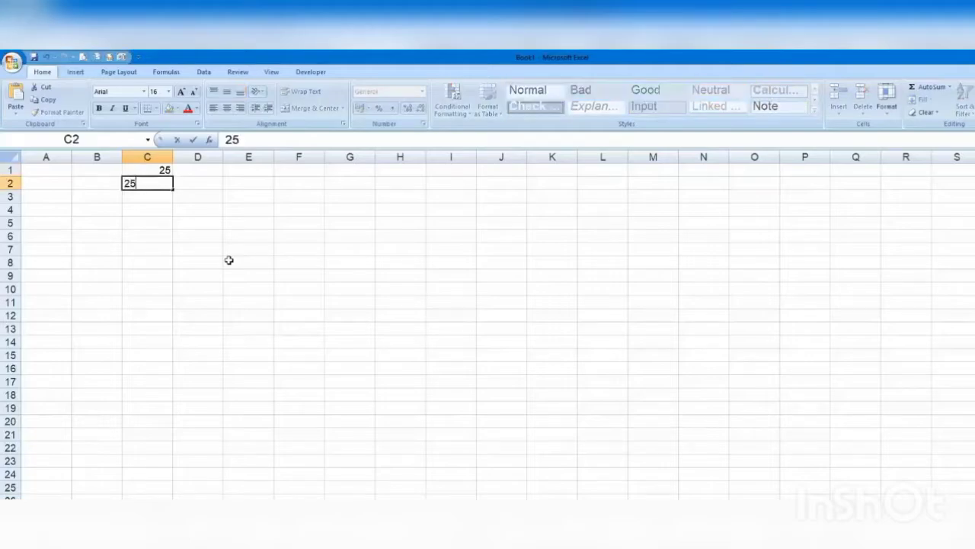
key("Return")
- Add the two numbers in cell C3 with the formula =C1+C2
type("=")
key("Up")
key("Up")
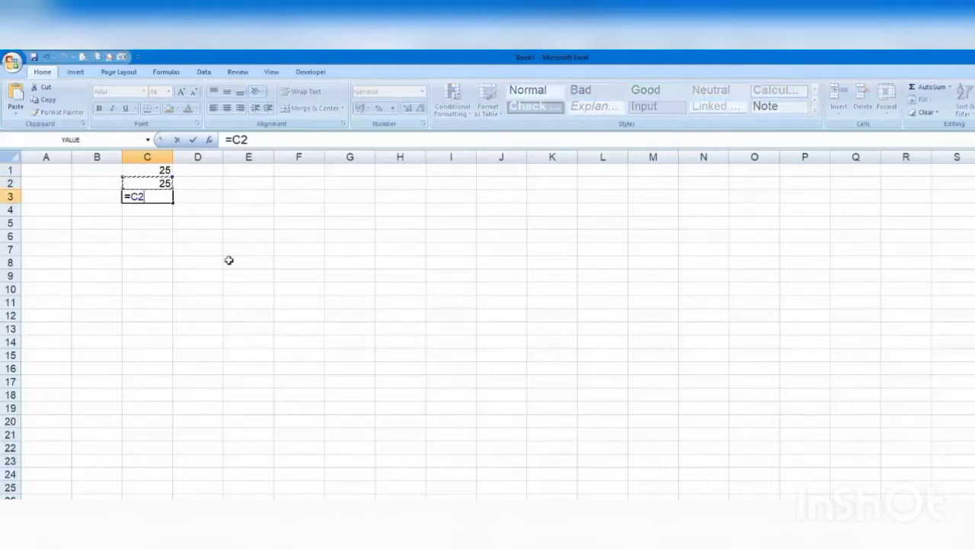
type("+")
key("Up")
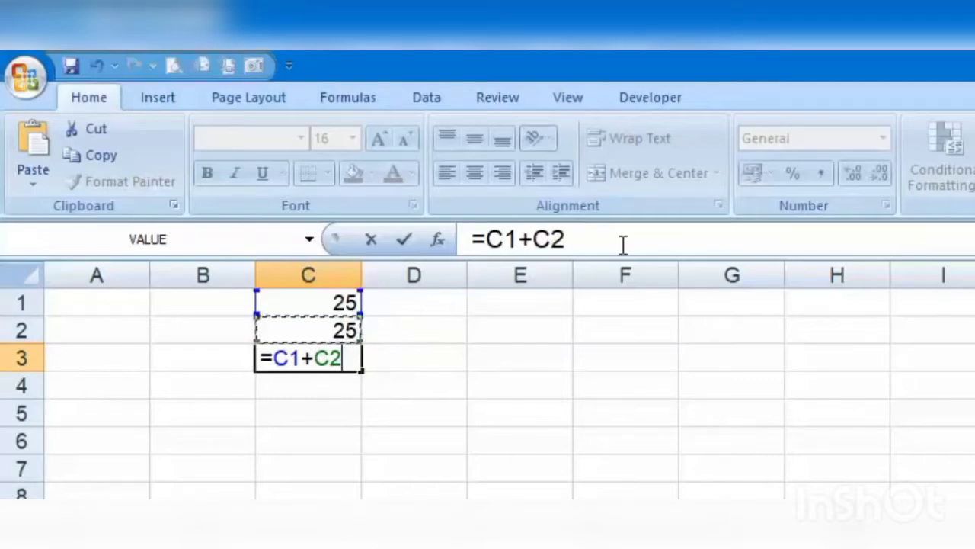
key("Return")
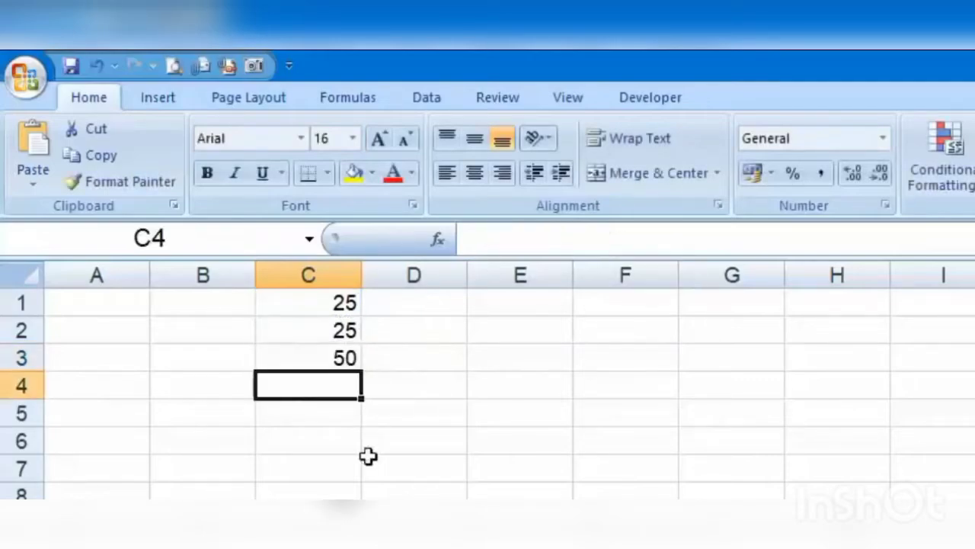
- Try widening column C and making row 3 taller, and undo the row height change
left_click(275, 353)
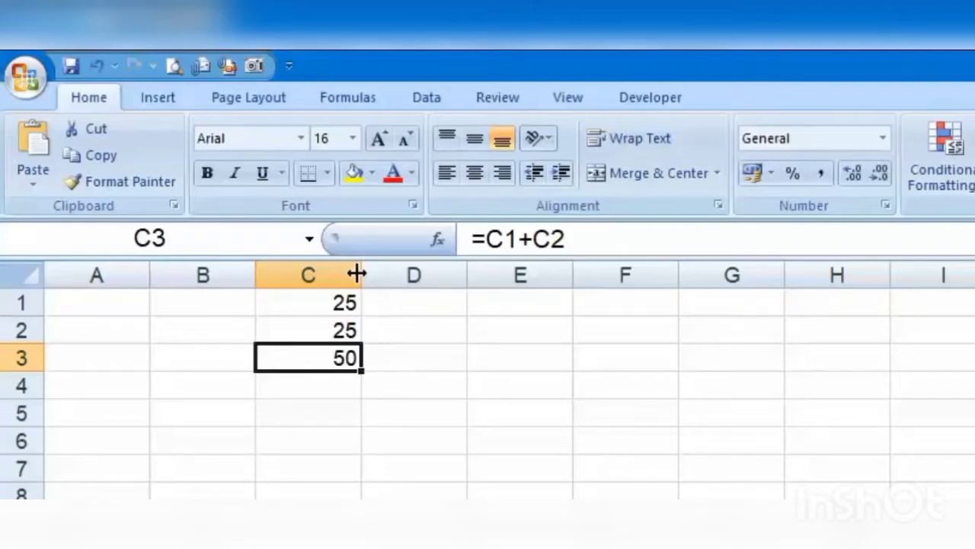
left_click_drag(359, 272, 456, 275)
left_click_drag(32, 371, 32, 417)
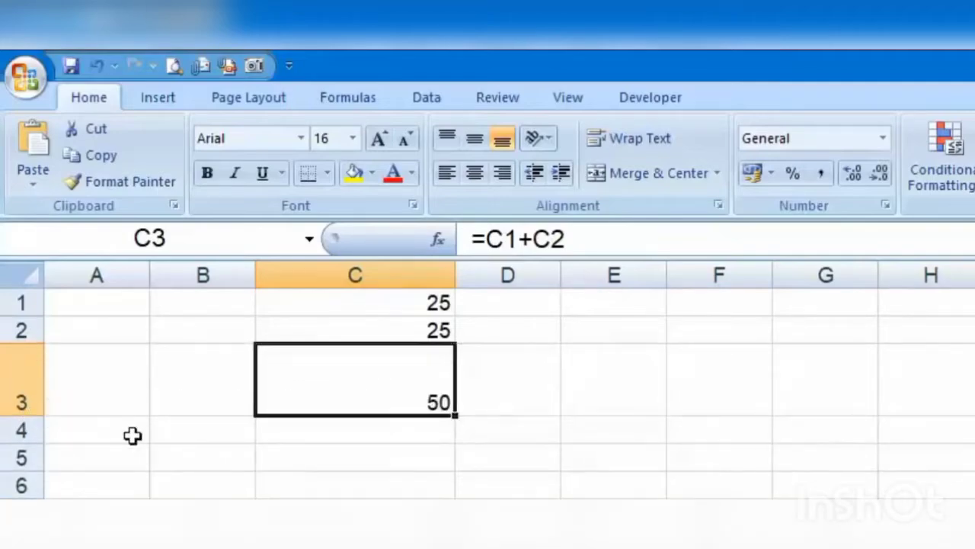
key("ctrl+z")
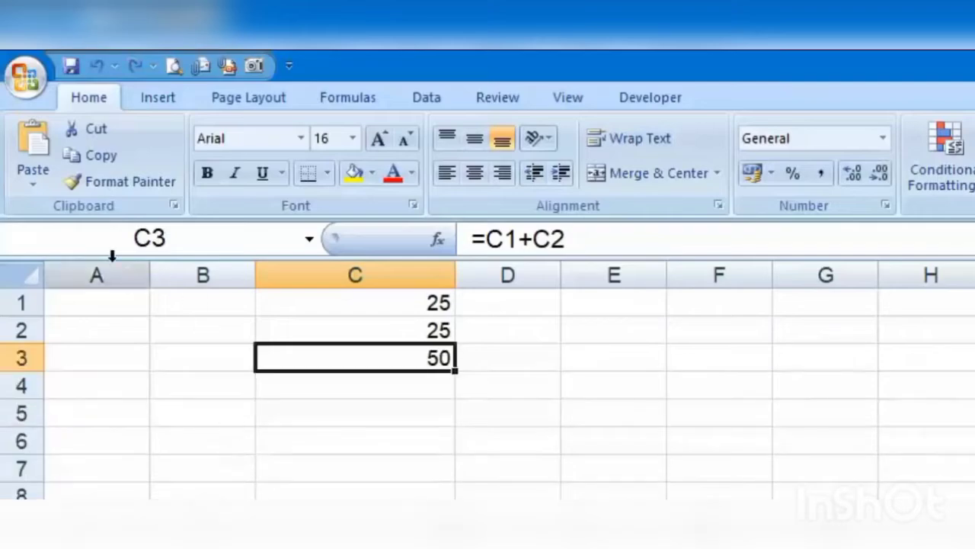
- Resize columns A through G together to one equal width, slightly narrower than the default columns
left_click_drag(112, 259, 808, 272)
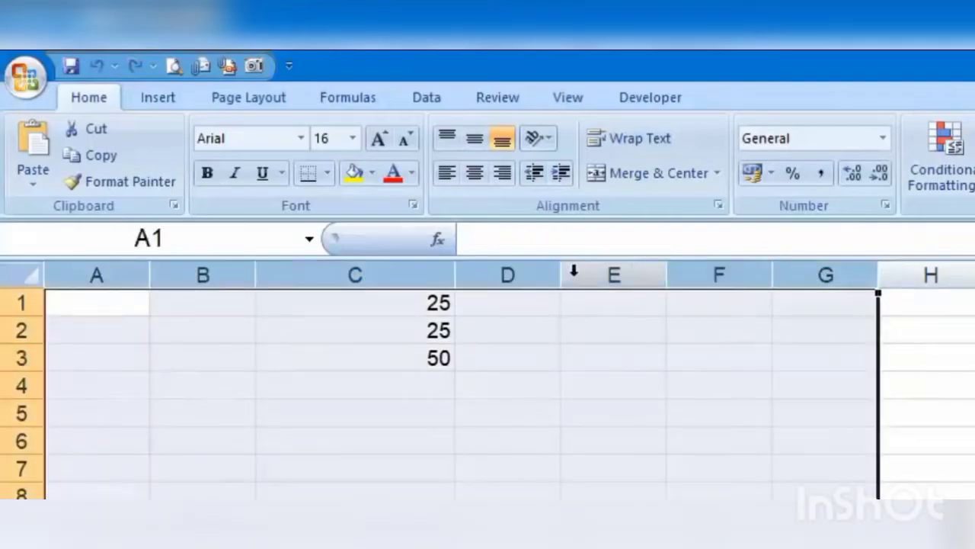
left_click_drag(561, 275, 615, 275)
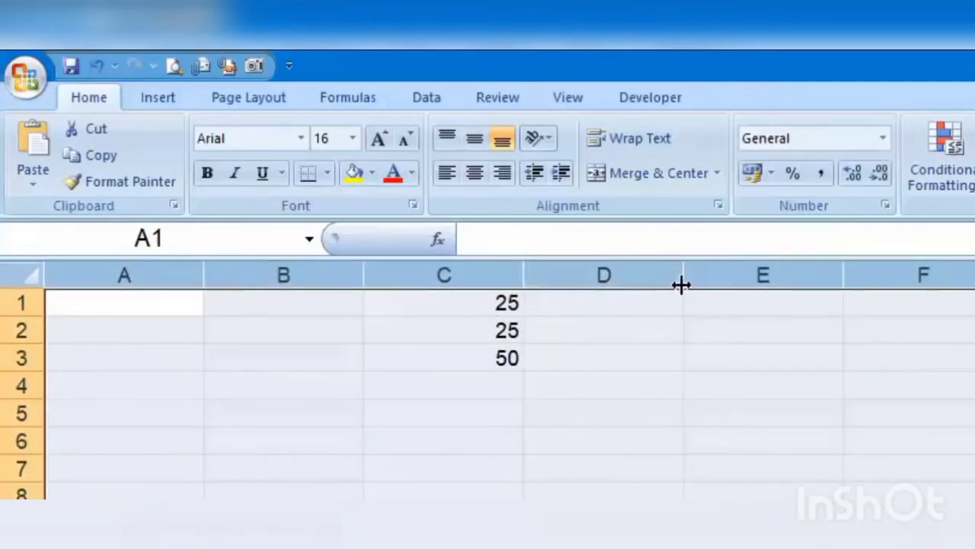
left_click_drag(681, 284, 571, 283)
left_click_drag(307, 284, 593, 284)
left_click(352, 472)
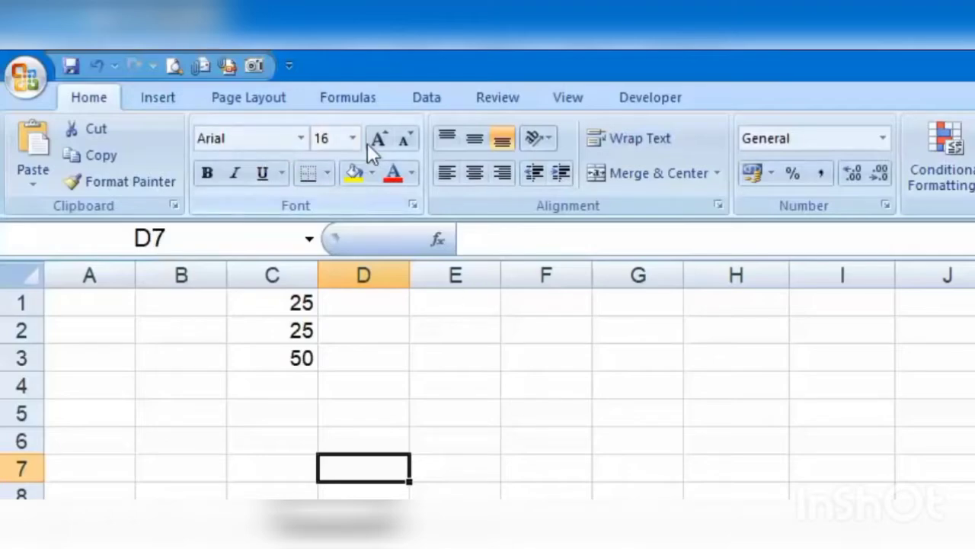
- Increase the font size of the number in cell C1 to 24
left_click(295, 321)
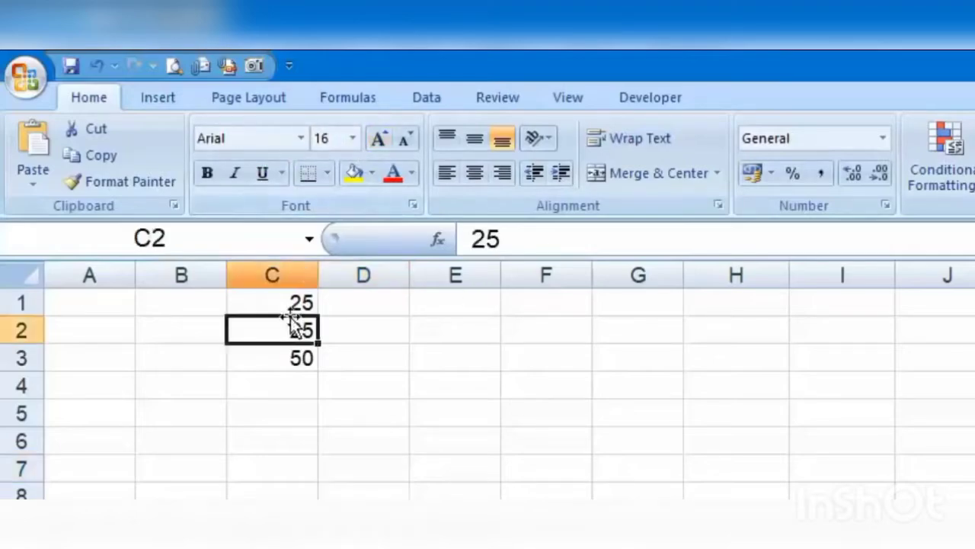
left_click(293, 301)
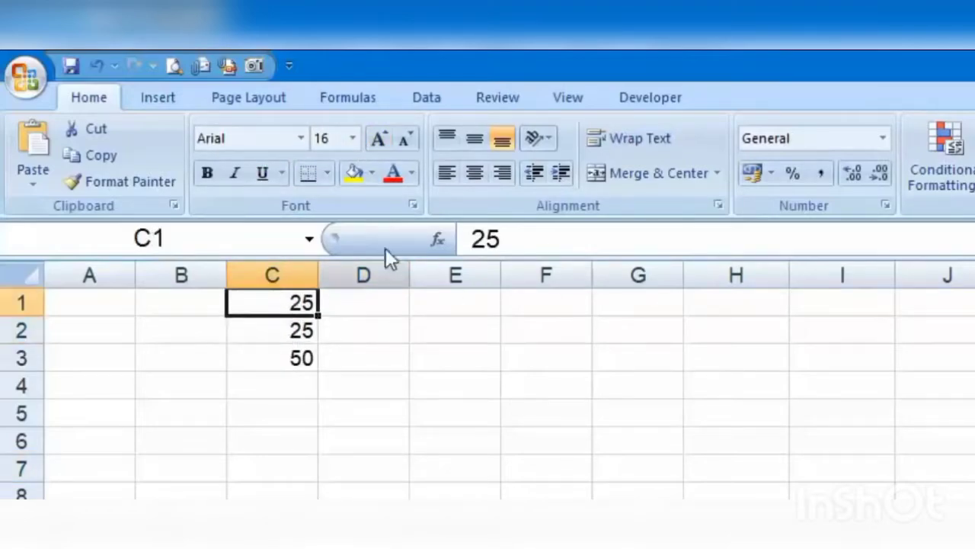
left_click(377, 139)
left_click(377, 140)
left_click(377, 140)
left_click(377, 140)
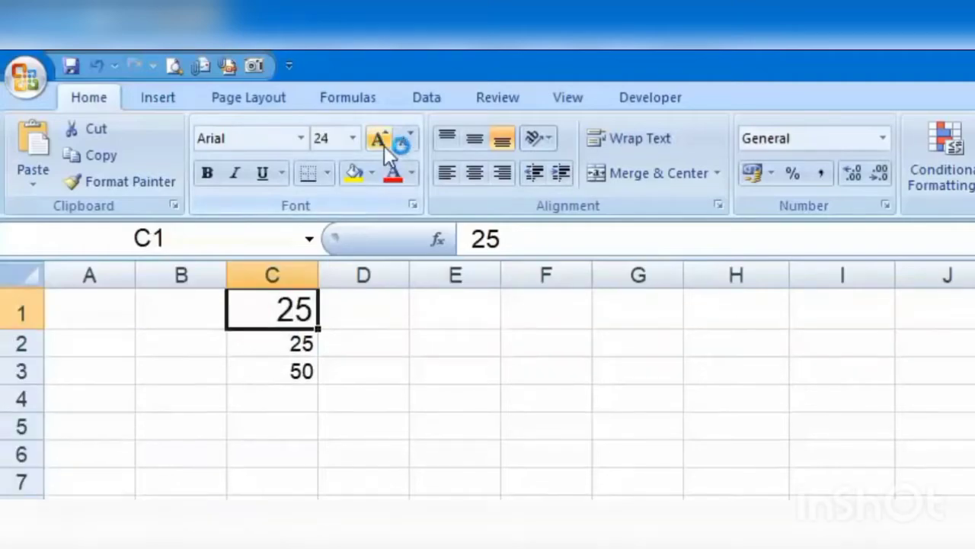
- Try the Aparajita and Arial Black fonts on cell C1 and undo both font changes
left_click(301, 139)
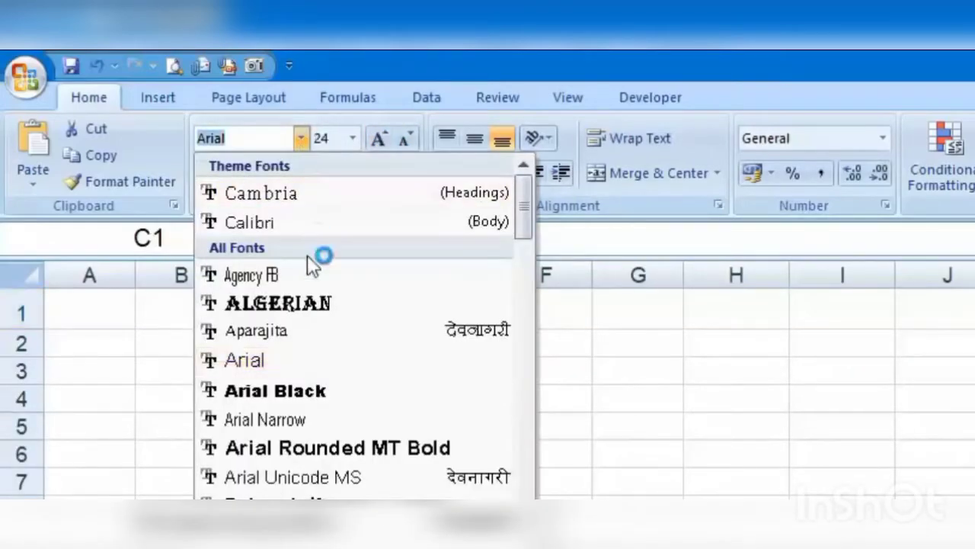
left_click(341, 331)
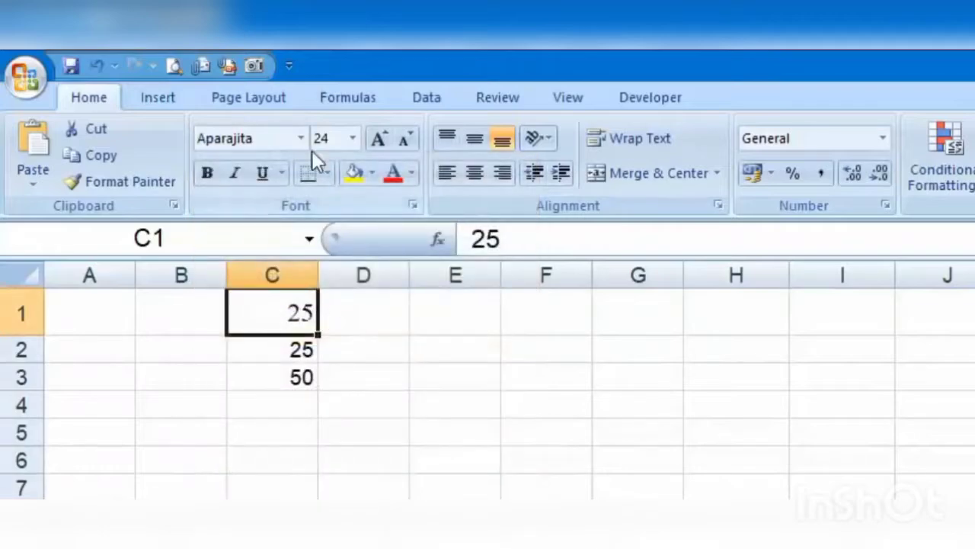
left_click(301, 139)
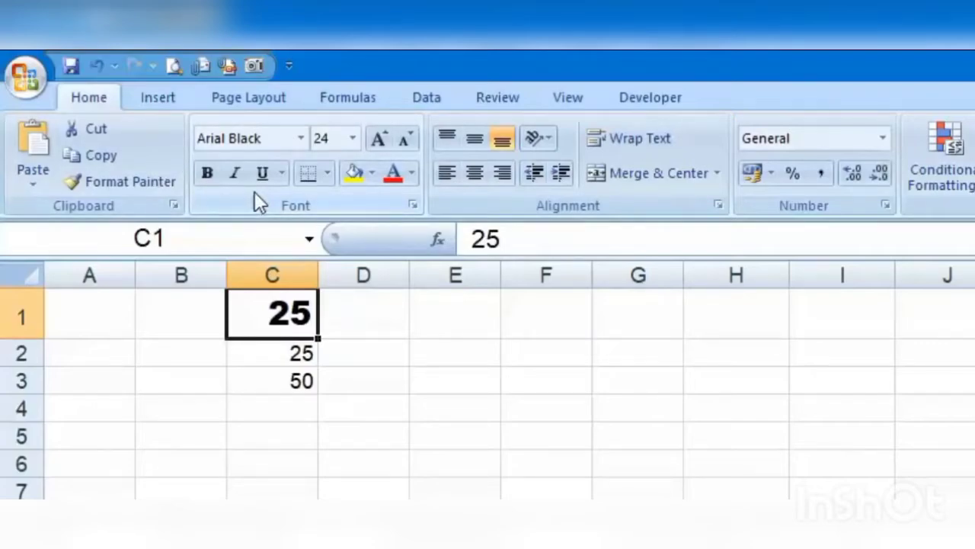
key("ctrl+z")
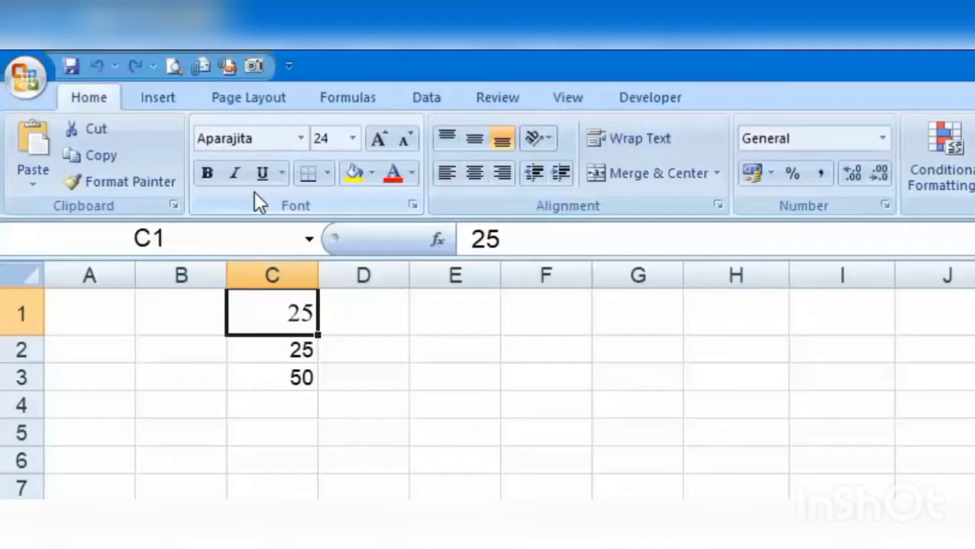
key("ctrl+z")
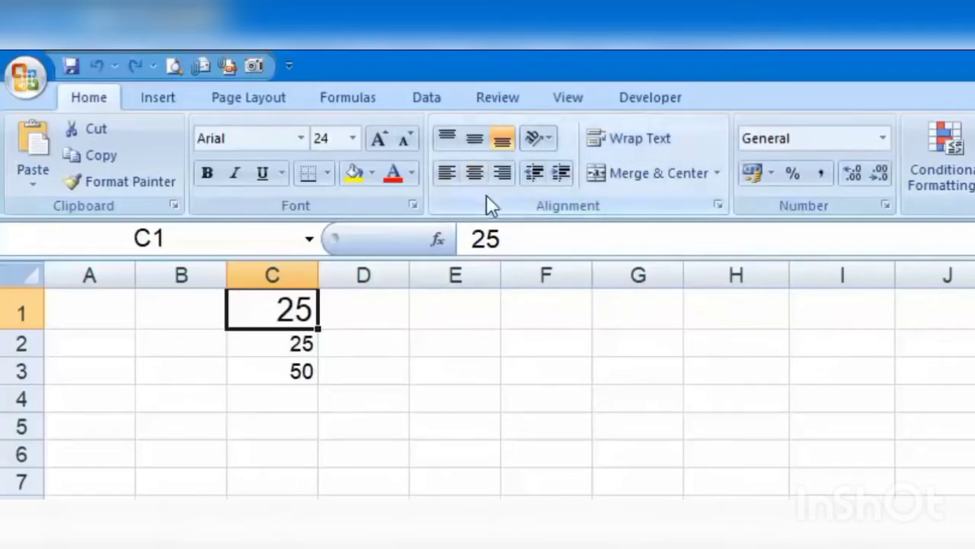
- Make row 1 about three times as tall
left_click_drag(32, 329, 38, 419)
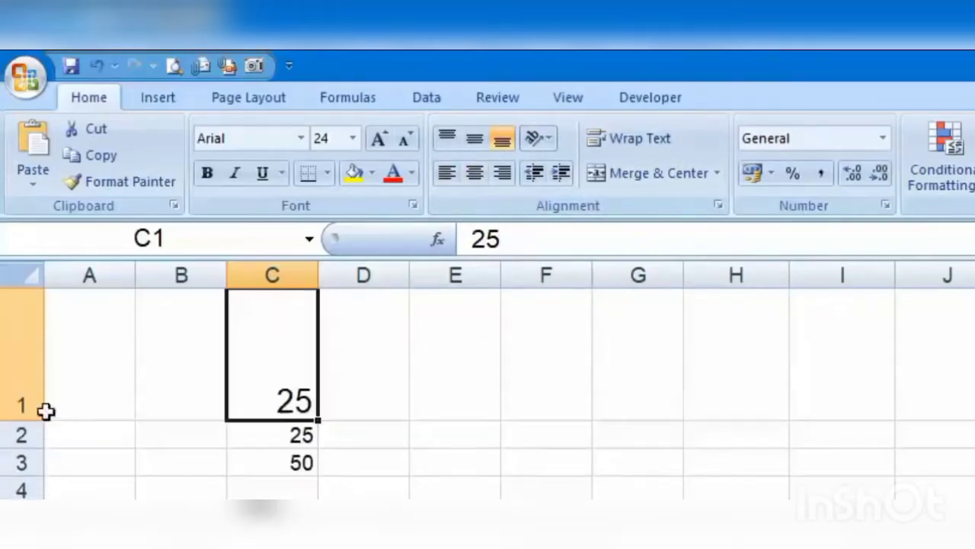
- Widen column C to about three times its width and center the number in C1 horizontally and vertically
left_click_drag(318, 275, 524, 303)
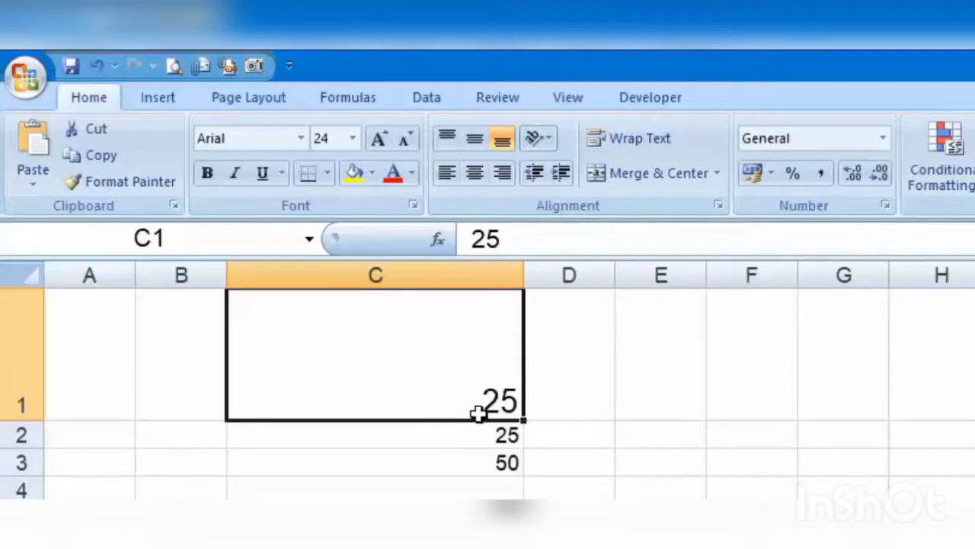
left_click(473, 140)
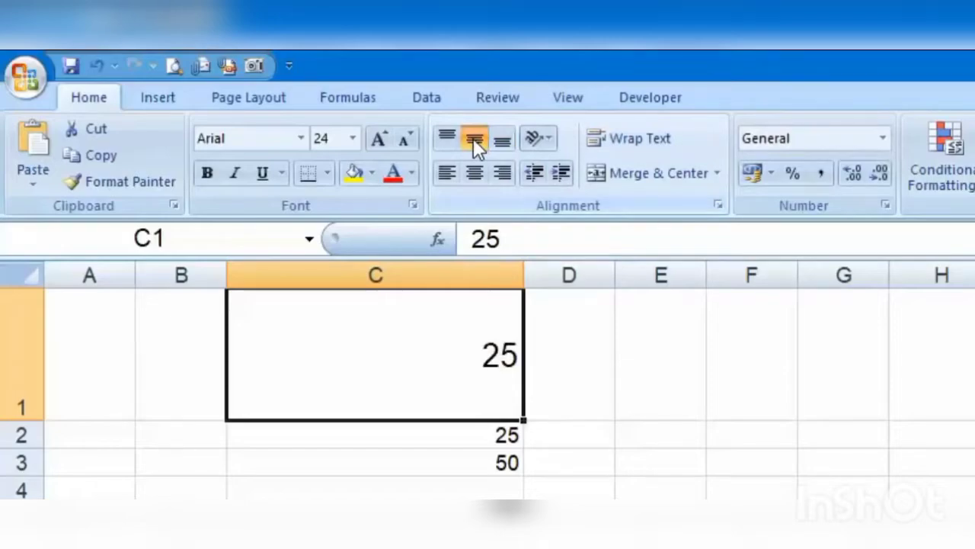
left_click(449, 137)
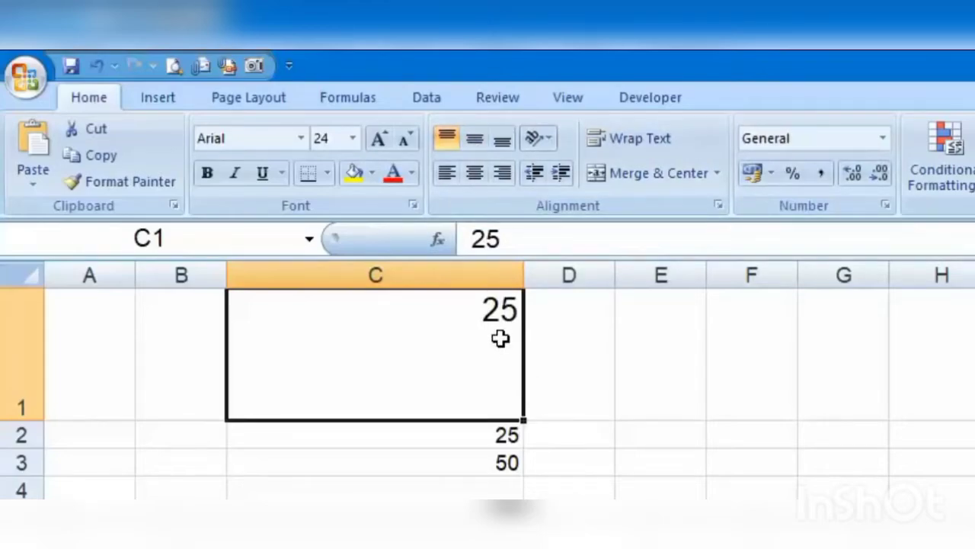
left_click(472, 173)
left_click(475, 138)
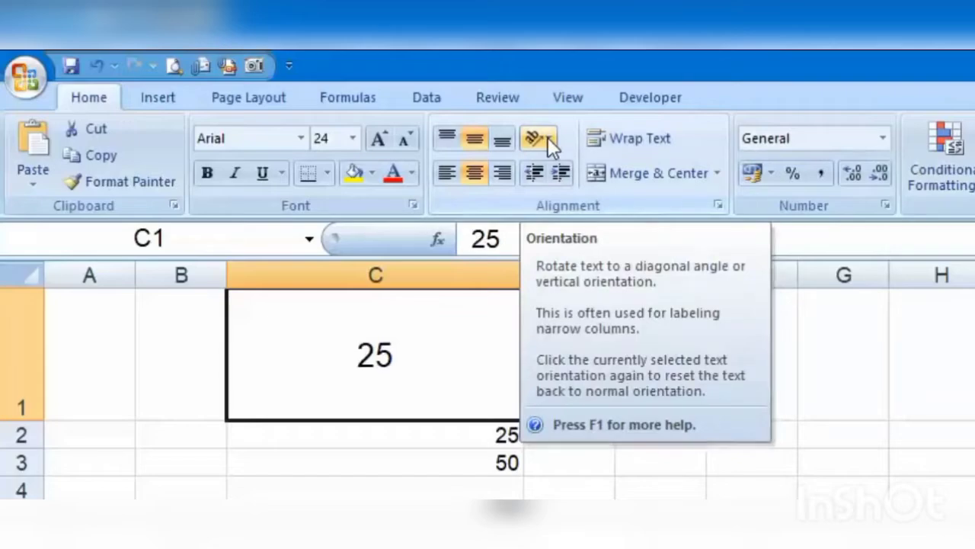
- Try rotating the text in cell C1 up and then down
left_click(547, 137)
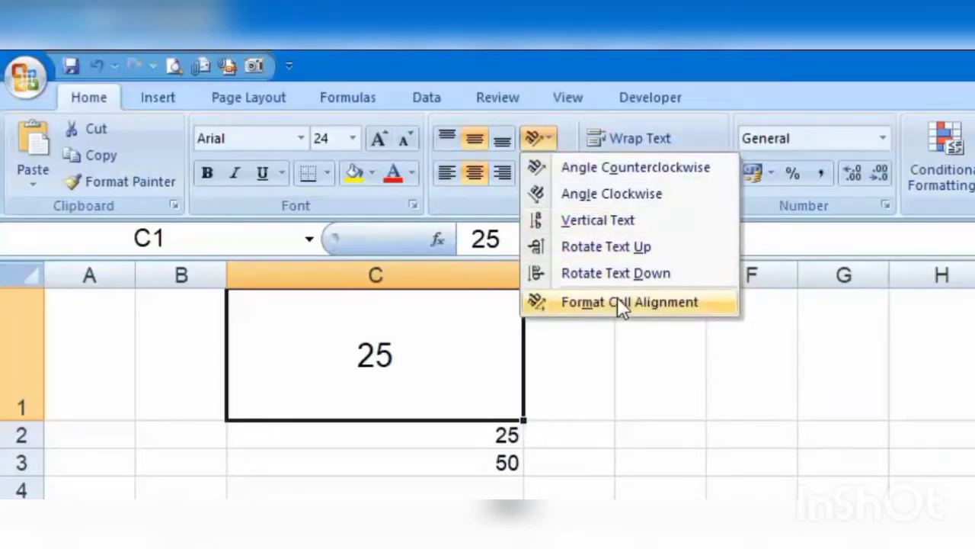
left_click(630, 247)
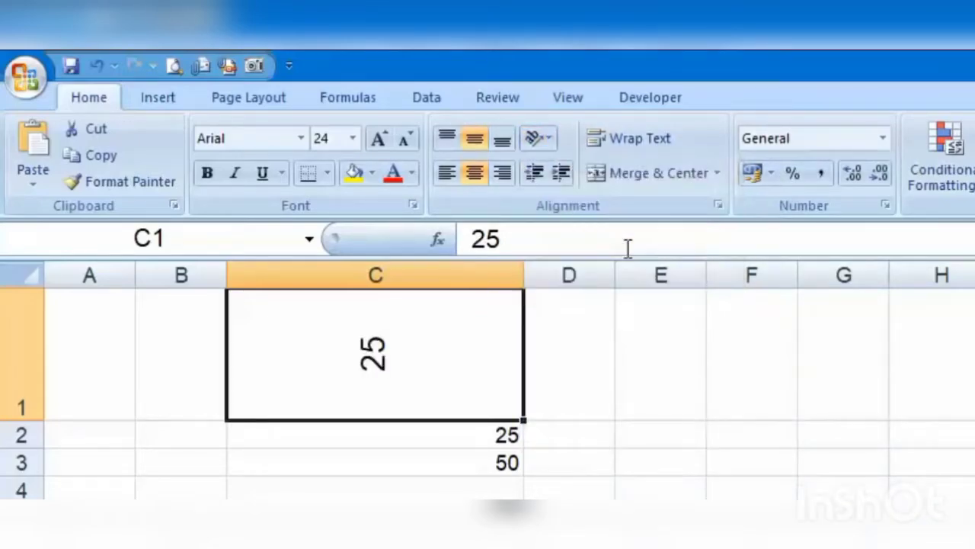
left_click(555, 140)
left_click(652, 277)
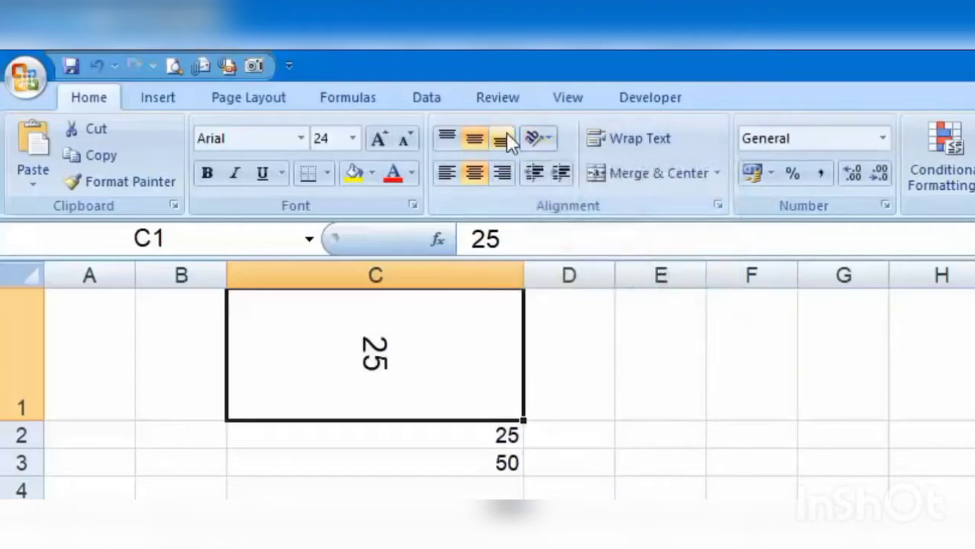
- Set the text orientation of cell C1 to 50 degrees in the cell alignment settings
left_click(540, 138)
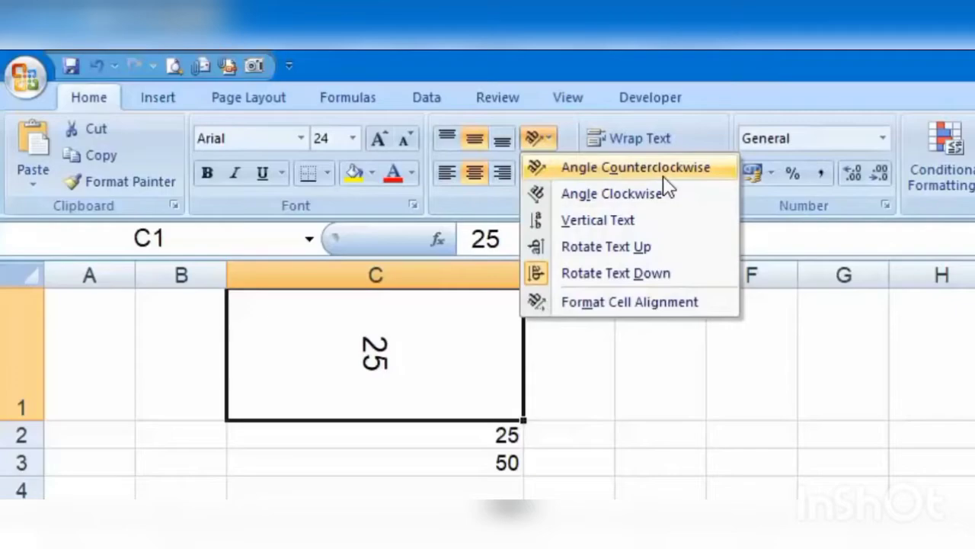
left_click(709, 309)
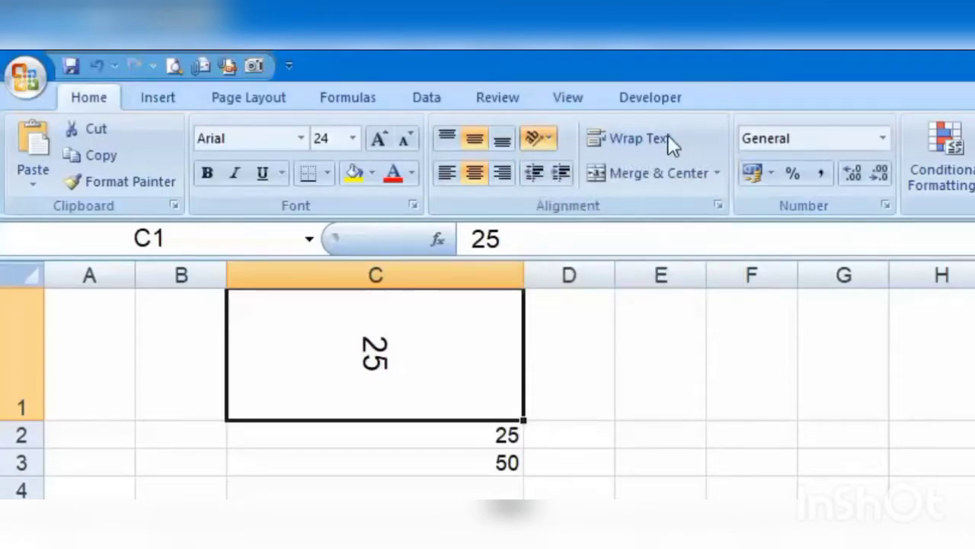
left_click(718, 205)
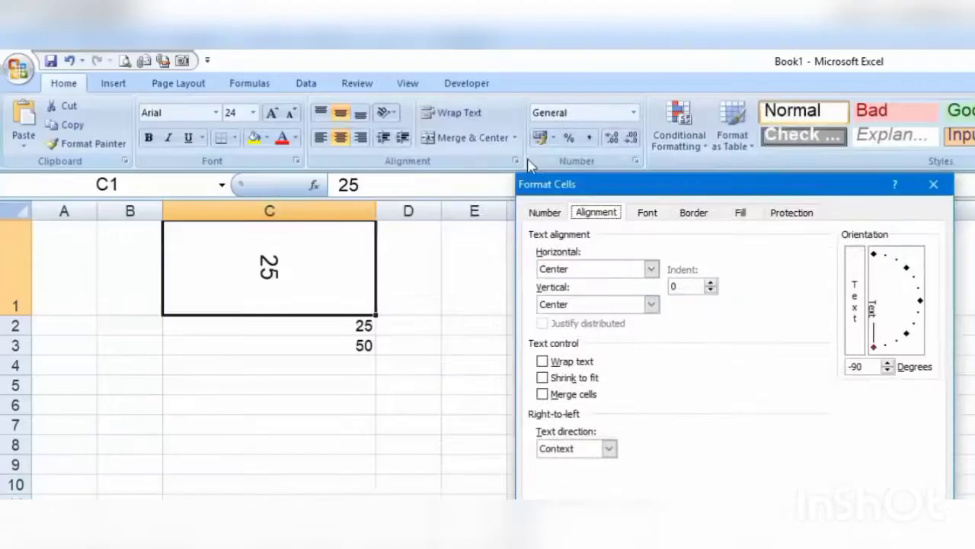
left_click_drag(607, 185, 496, 127)
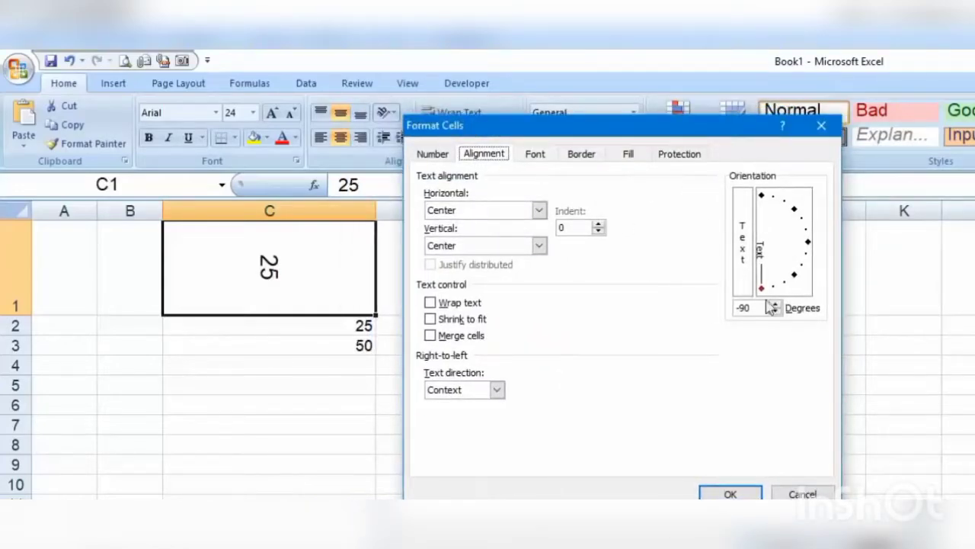
left_click_drag(764, 292, 801, 201)
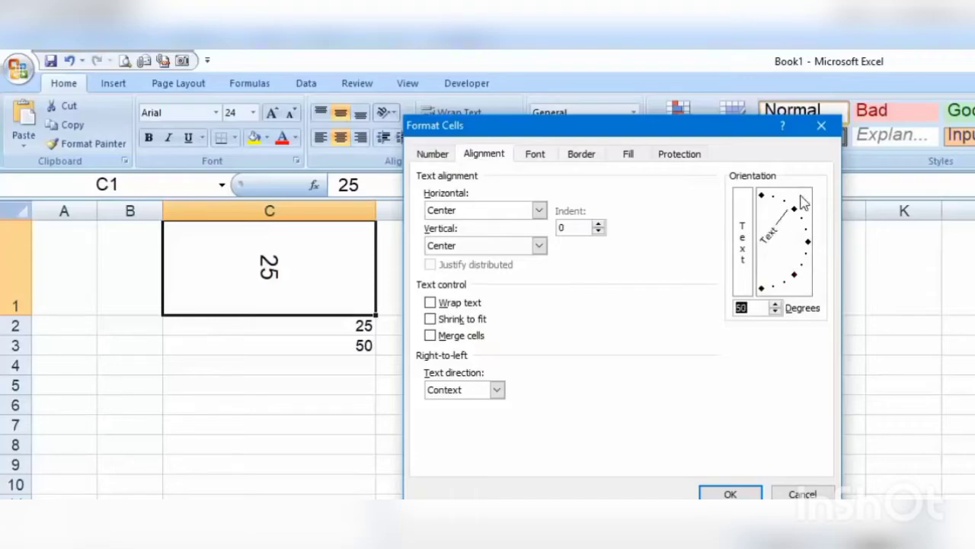
left_click(730, 492)
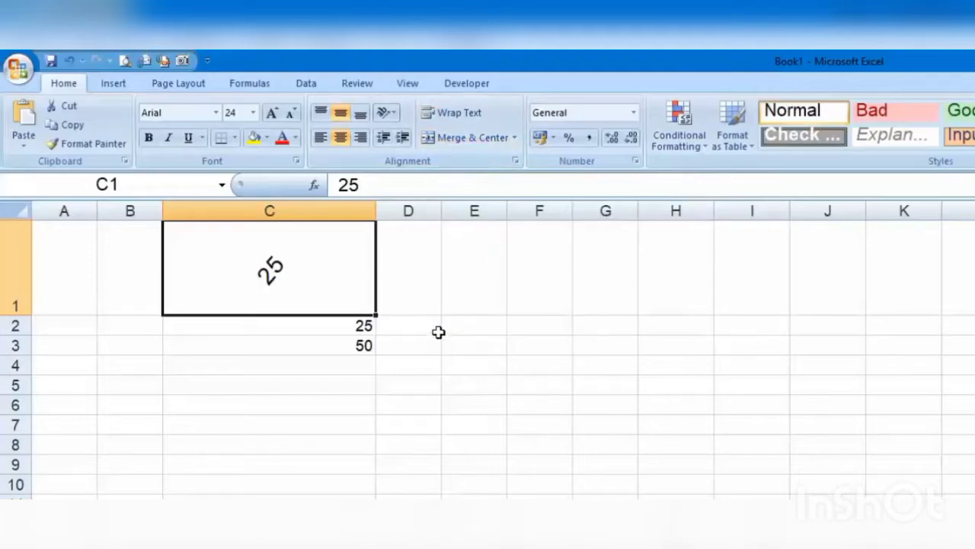
- Autofill cells C2 and C3 one column across into D2 and D3
left_click_drag(344, 331, 443, 358)
left_click(446, 462)
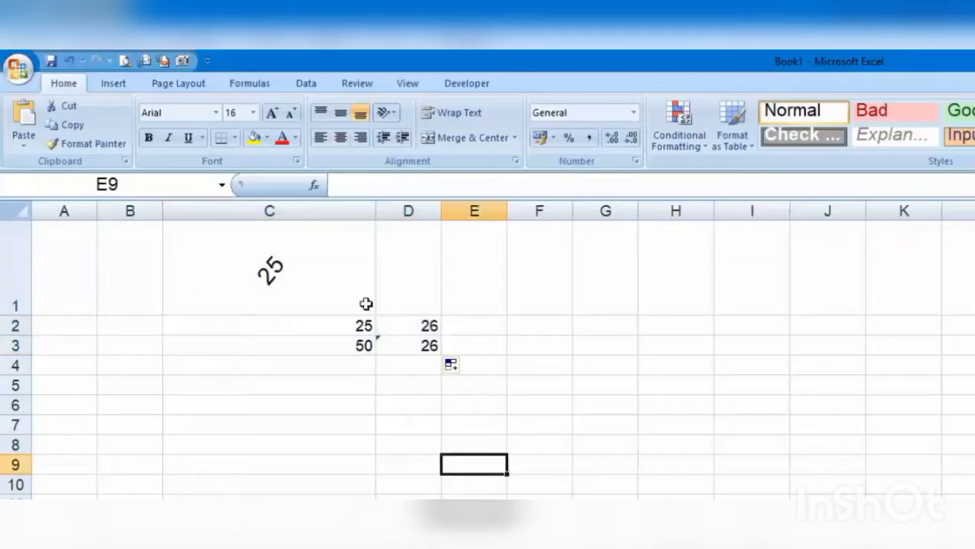
- Set the text orientation of cell C1 to 0 degrees in the cell alignment settings
left_click(344, 271)
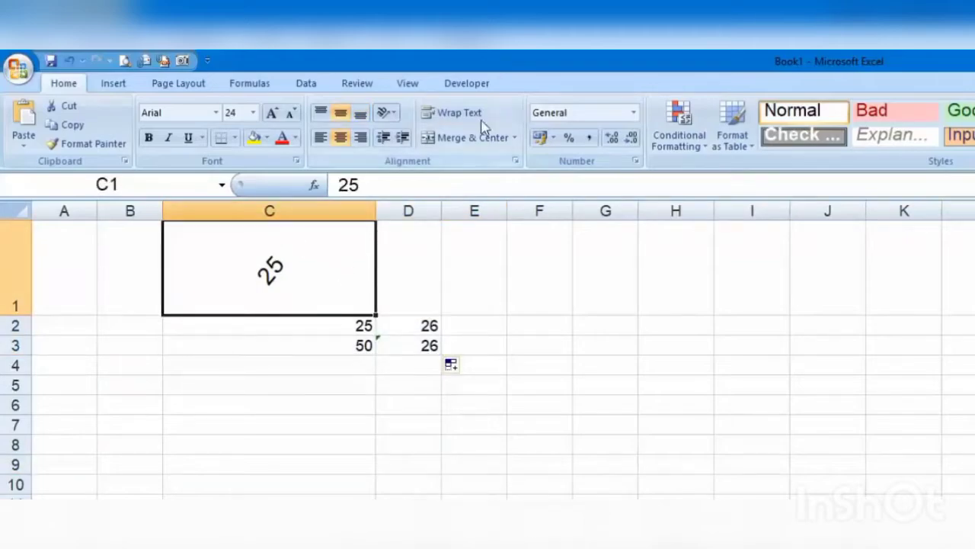
left_click(387, 113)
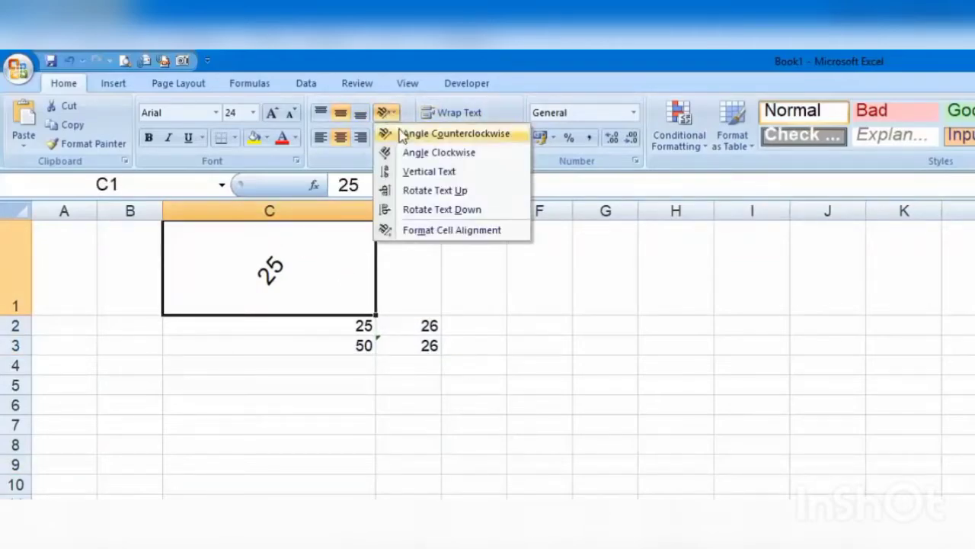
left_click(430, 230)
left_click_drag(797, 213, 808, 244)
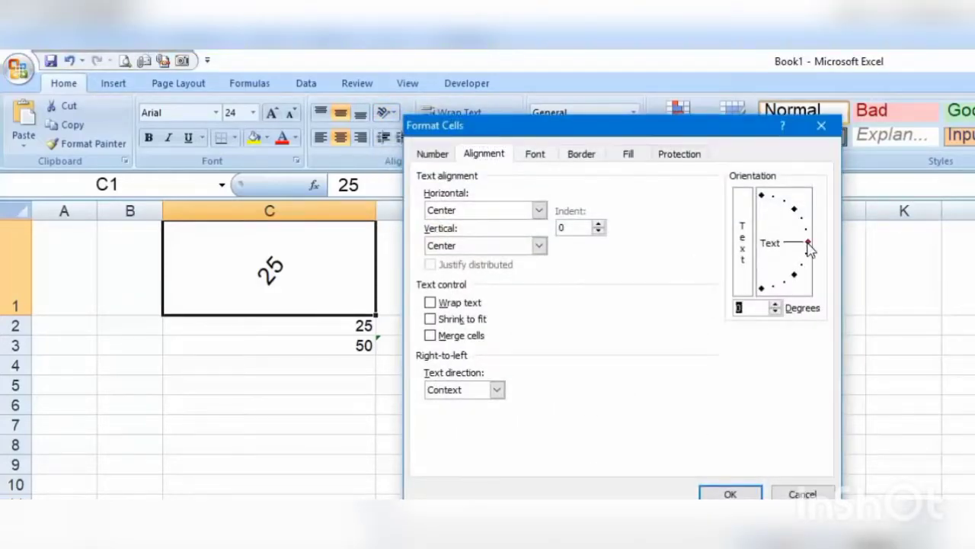
left_click(733, 493)
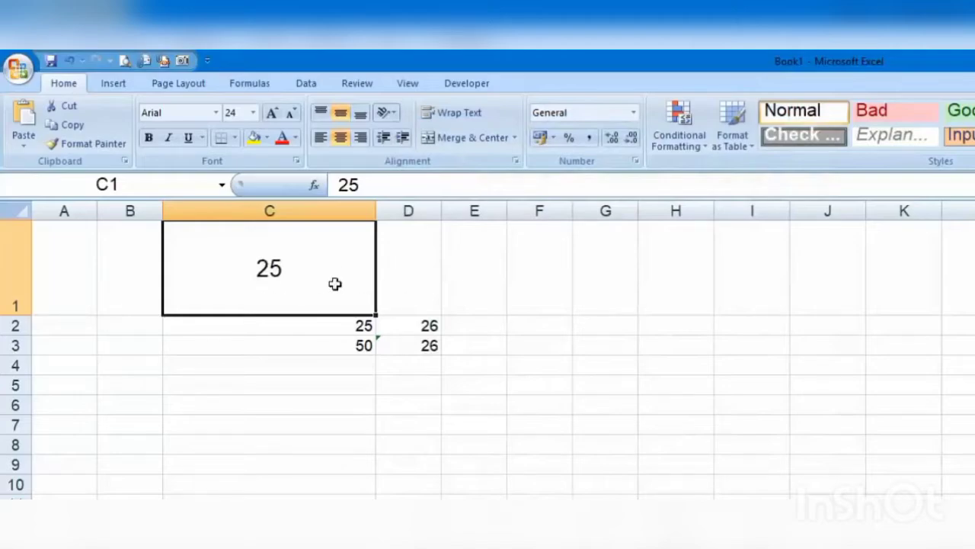
- Merge and center cells C1 and D1, and select the merged cell
left_click(393, 205)
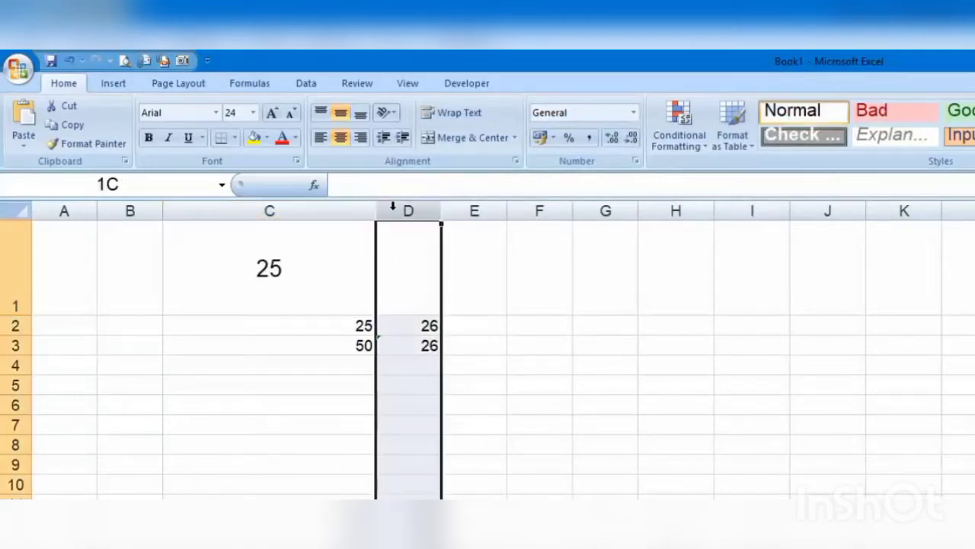
left_click_drag(305, 263, 414, 266)
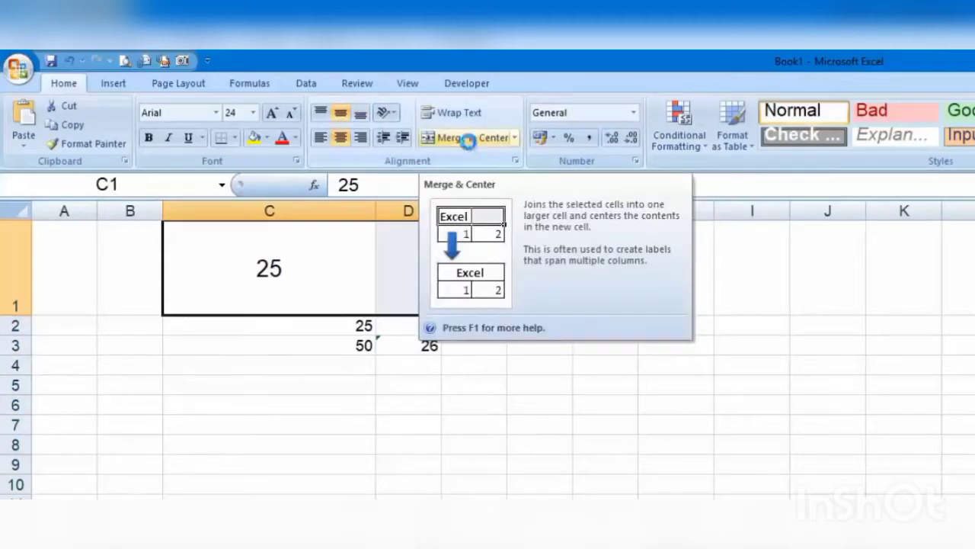
left_click(467, 140)
left_click(523, 442)
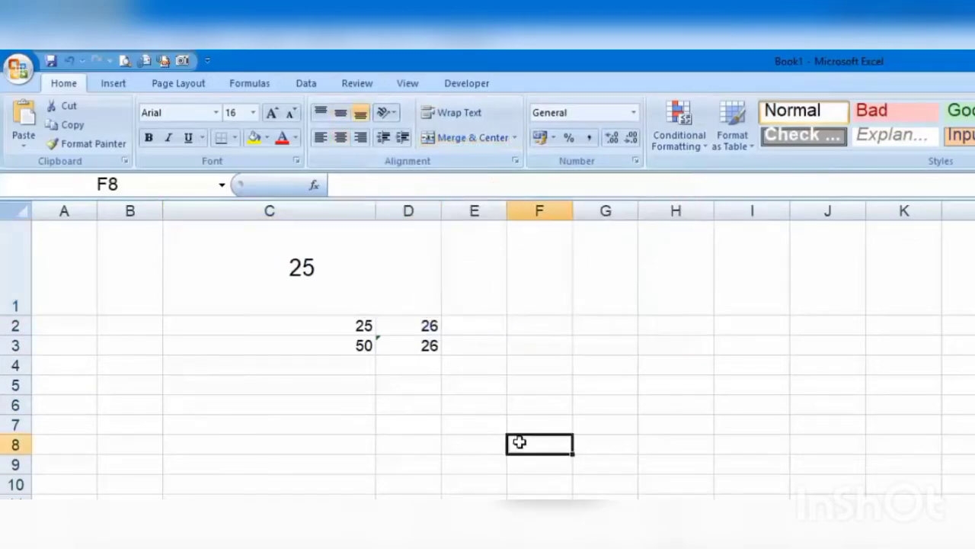
left_click(330, 322)
left_click(419, 285)
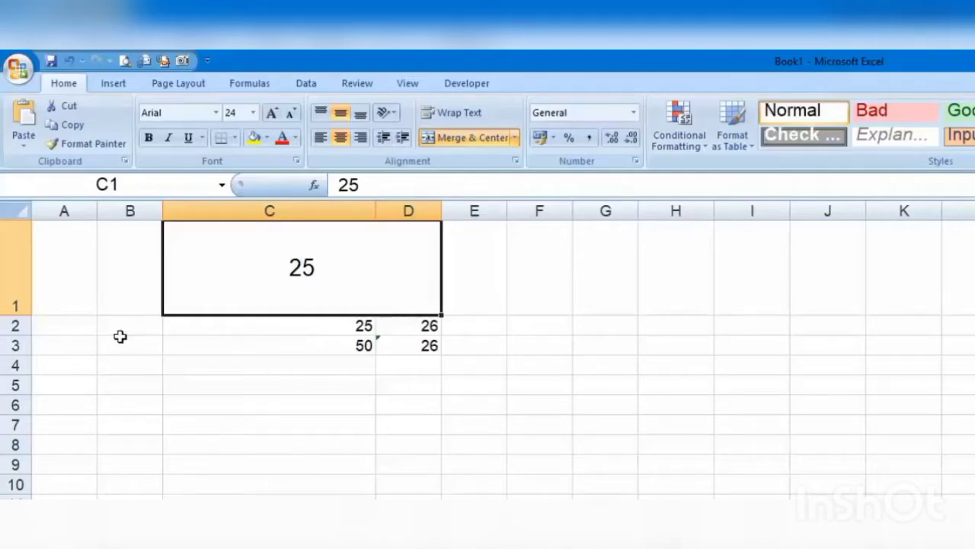
- Merge and center cells B2 and B3 into one tall cell
left_click_drag(124, 331, 128, 345)
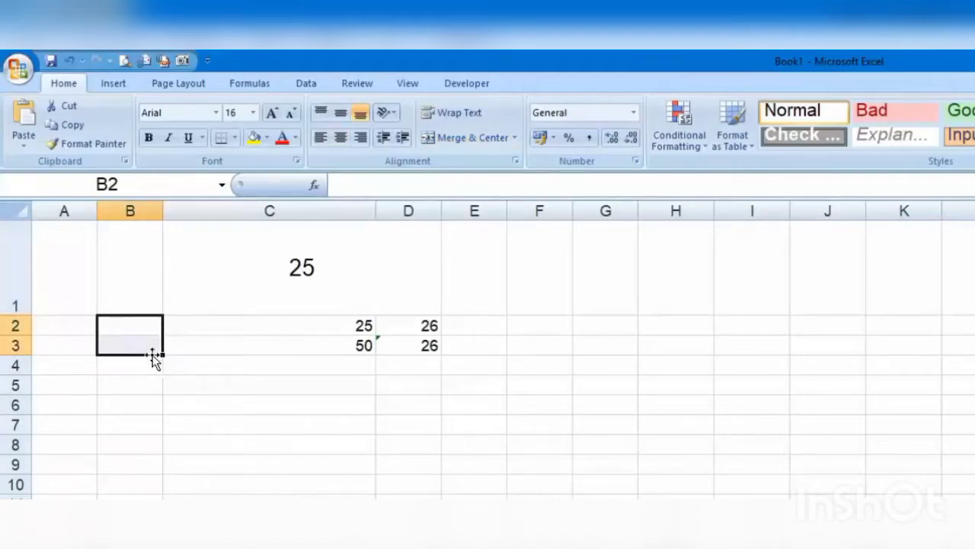
left_click(466, 138)
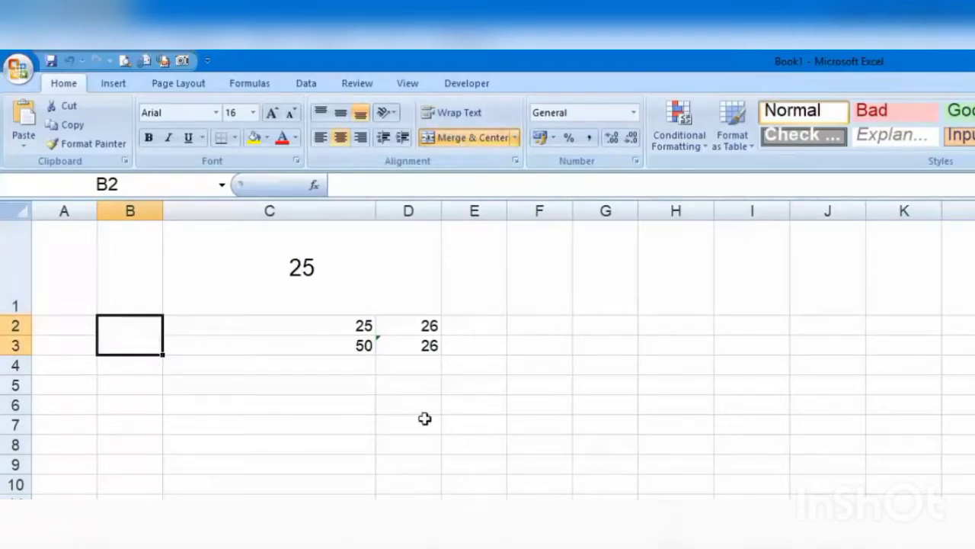
left_click(187, 403)
left_click(141, 346)
- Apply all borders to the cells in columns B through D, from row 1 to below row 10
left_click_drag(123, 252, 414, 491)
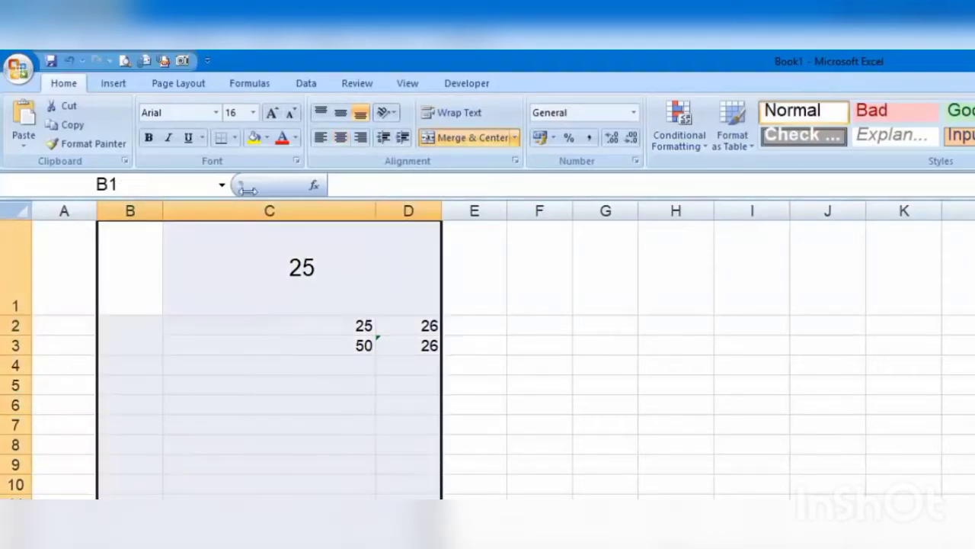
left_click(236, 138)
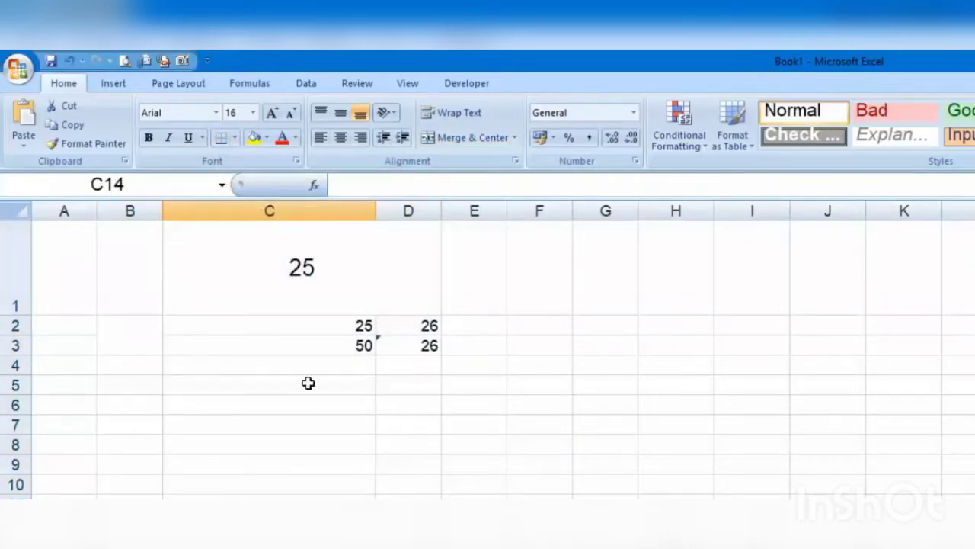
left_click_drag(99, 251, 257, 504)
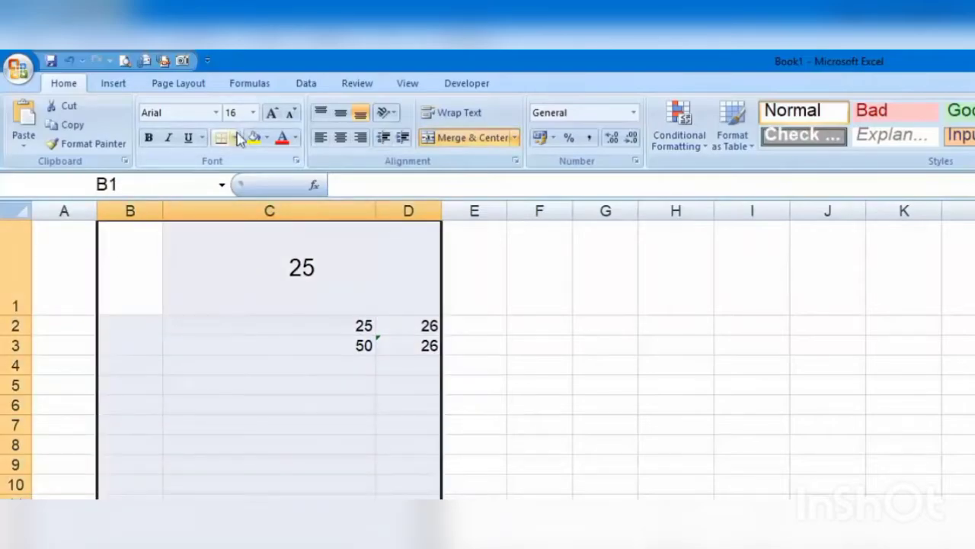
left_click(234, 137)
left_click(361, 276)
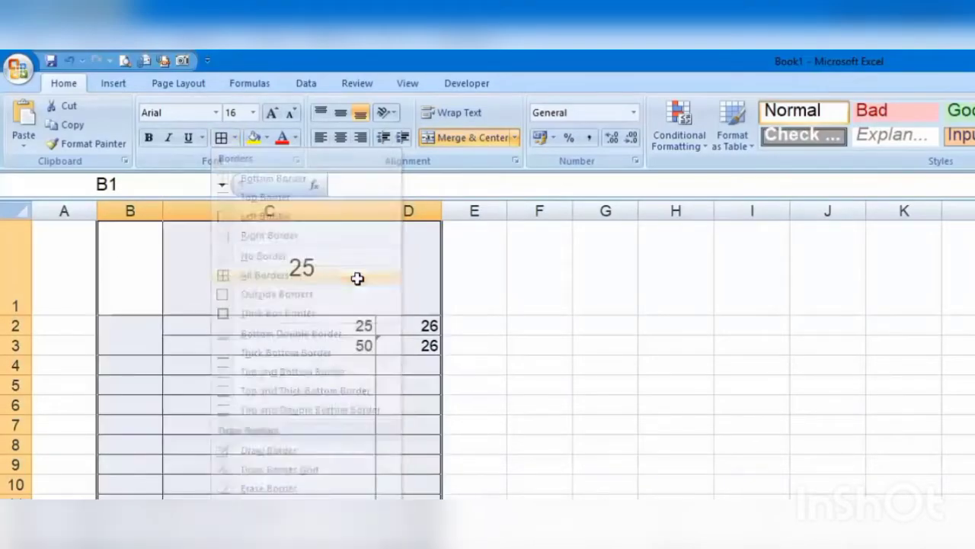
left_click(554, 402)
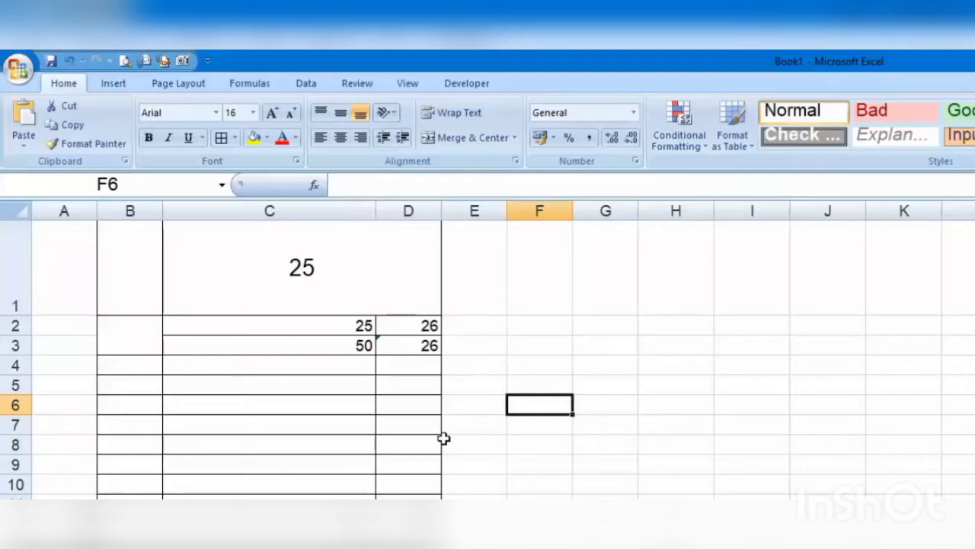
left_click(234, 137)
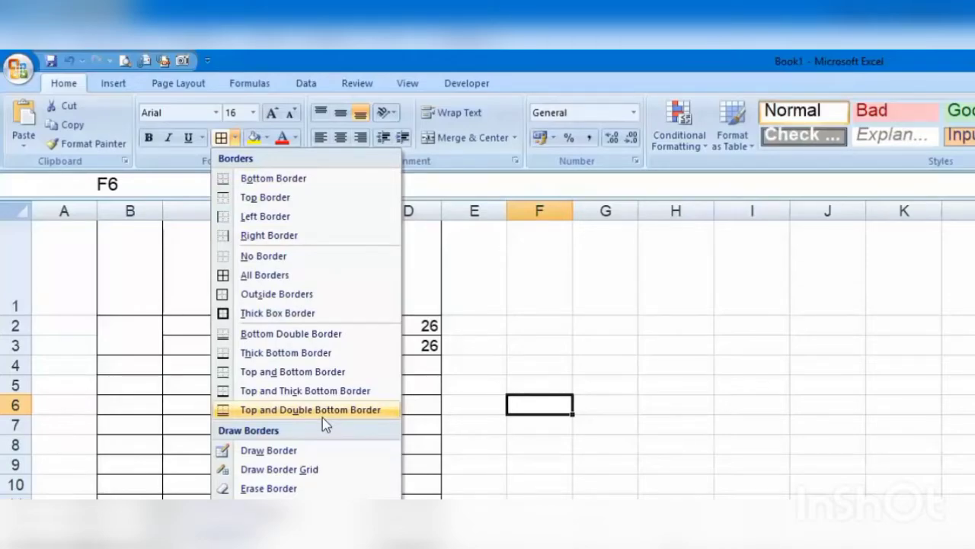
left_click(475, 285)
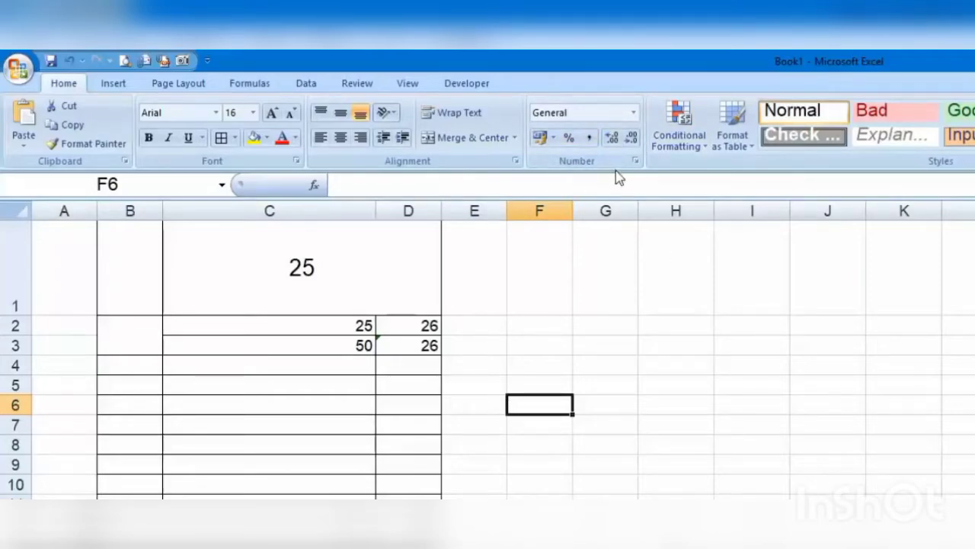
- Format cell D2 as Number and widen column D to about four times its width
left_click(421, 327)
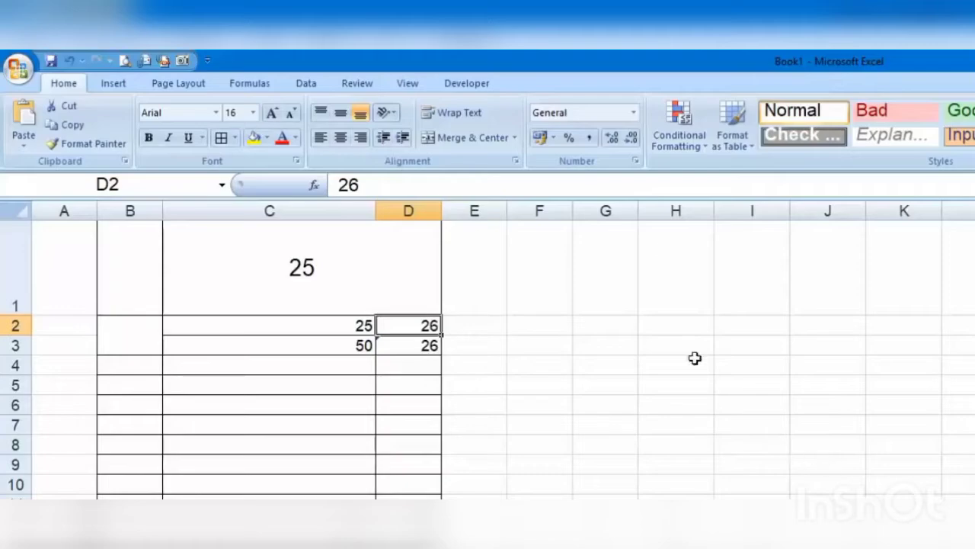
left_click(633, 114)
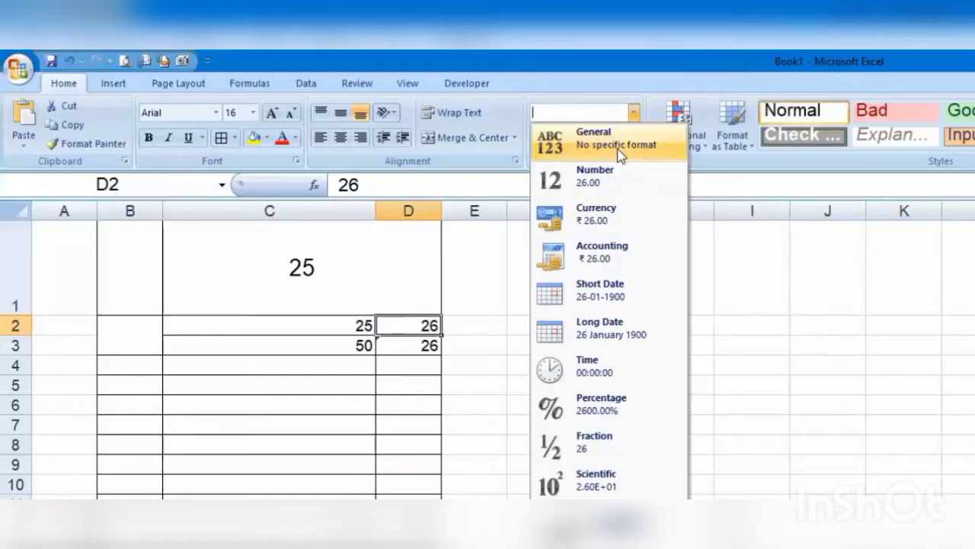
left_click(668, 197)
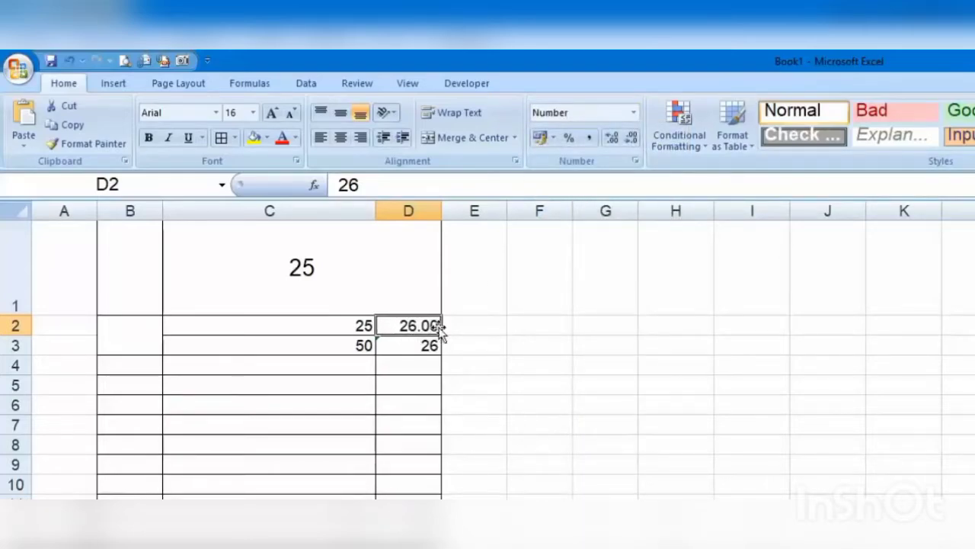
left_click_drag(442, 211, 665, 211)
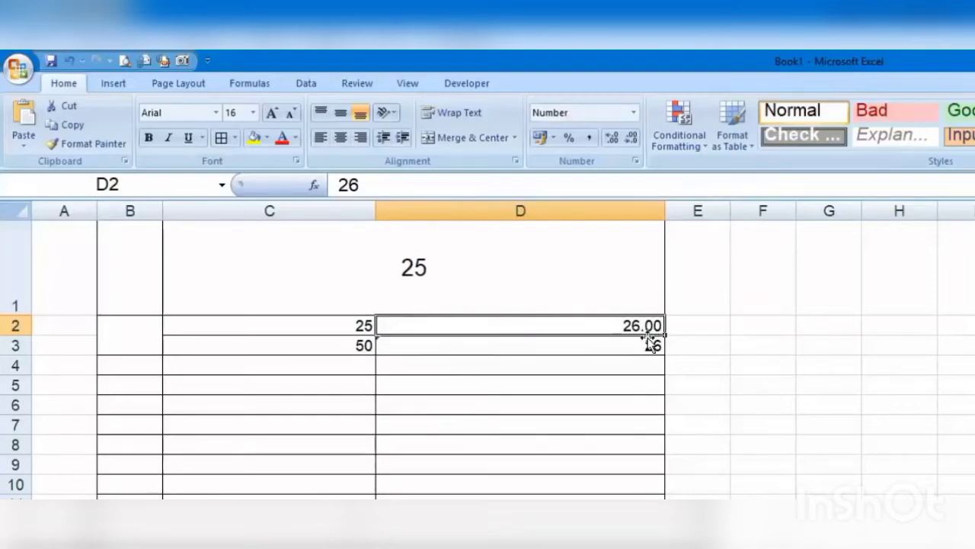
- Reduce the decimals shown in cell D2 to one place, and raise them to five places
left_click(632, 138)
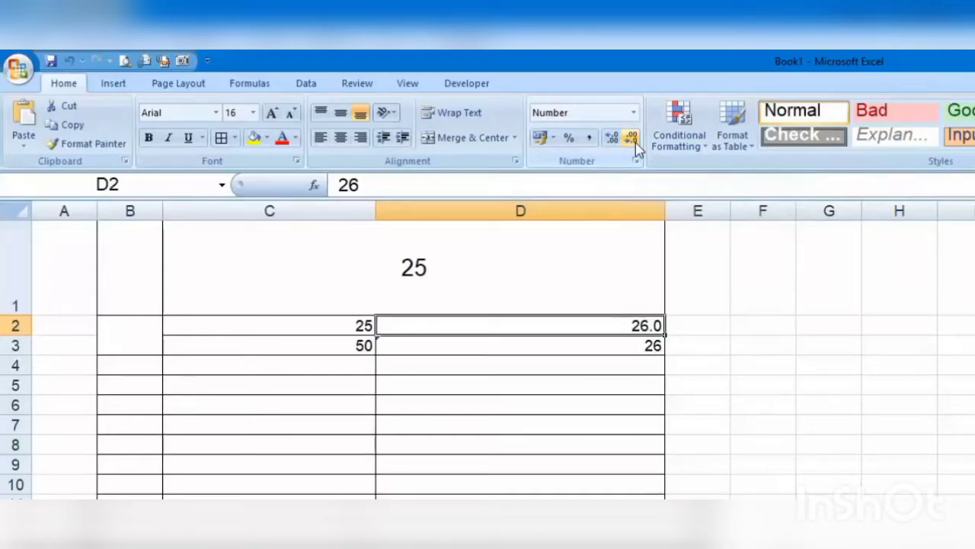
left_click(610, 139)
left_click(611, 139)
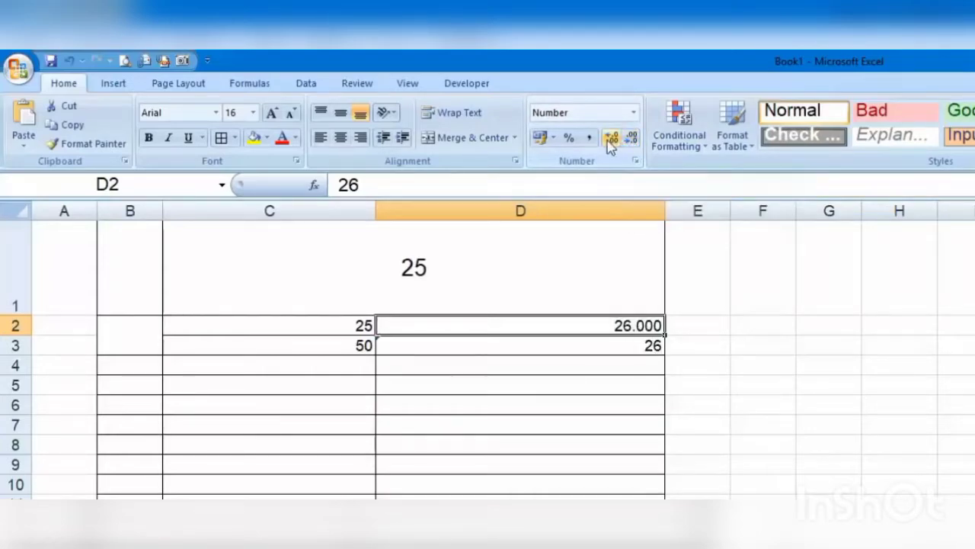
left_click(611, 140)
left_click(610, 139)
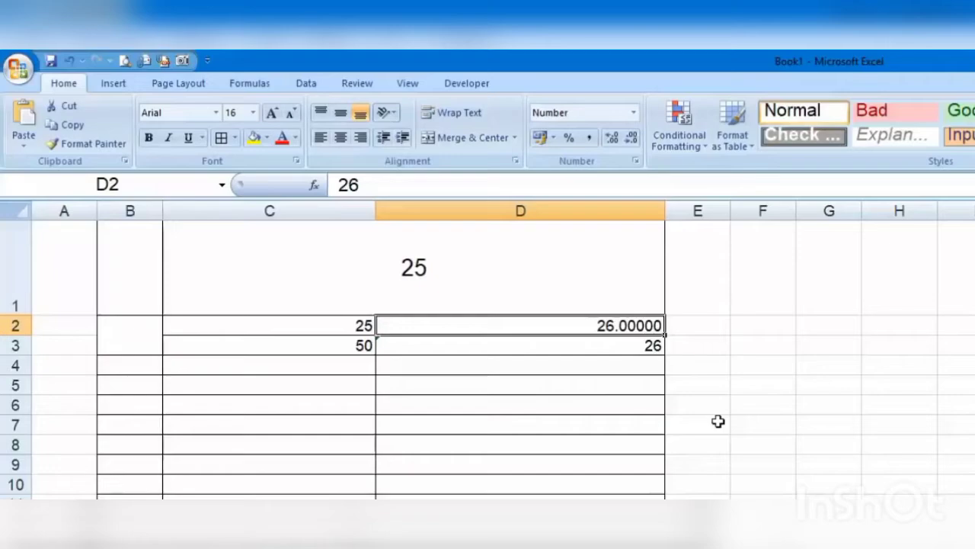
- Format cell D2 as Currency and browse the available currency symbols in its cell format settings
left_click(633, 112)
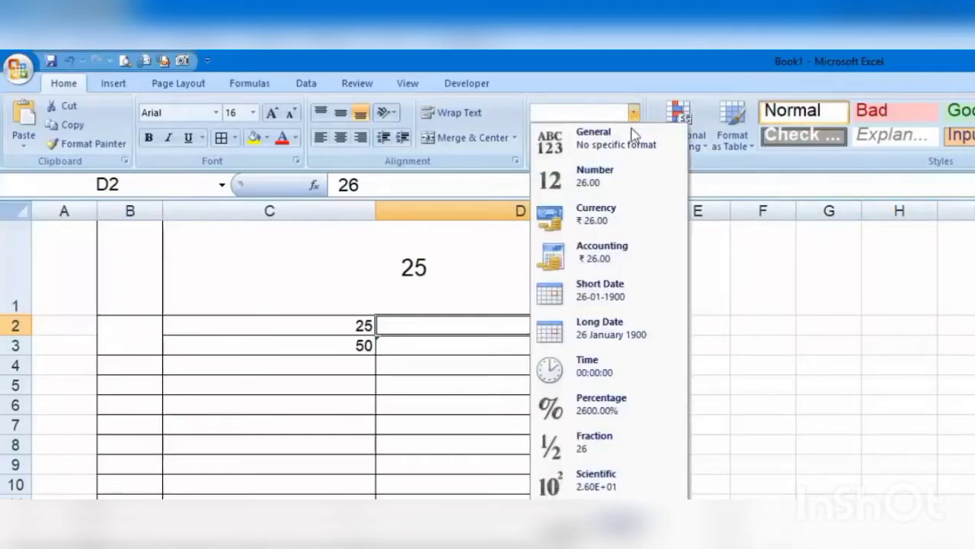
left_click(660, 234)
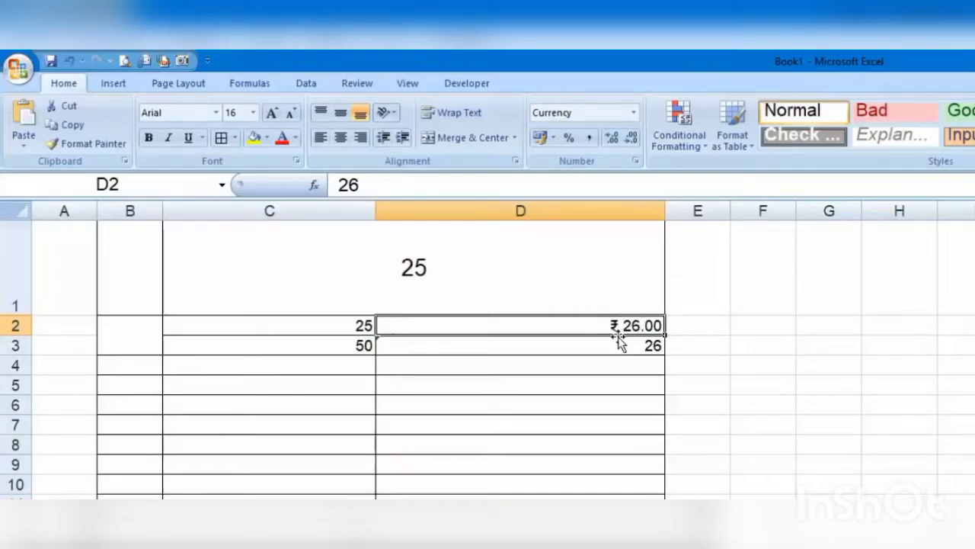
left_click(635, 166)
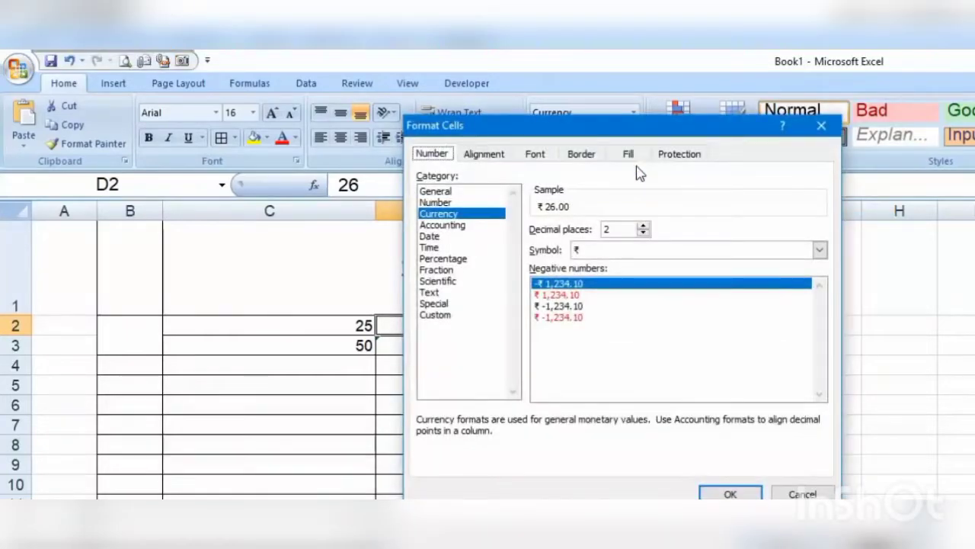
left_click(820, 250)
left_click(820, 321)
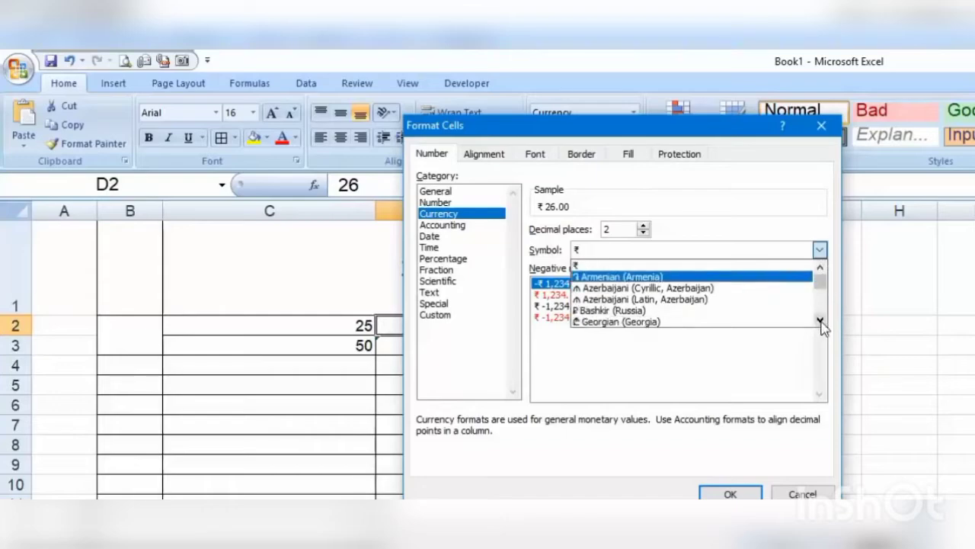
left_click_drag(820, 322, 826, 325)
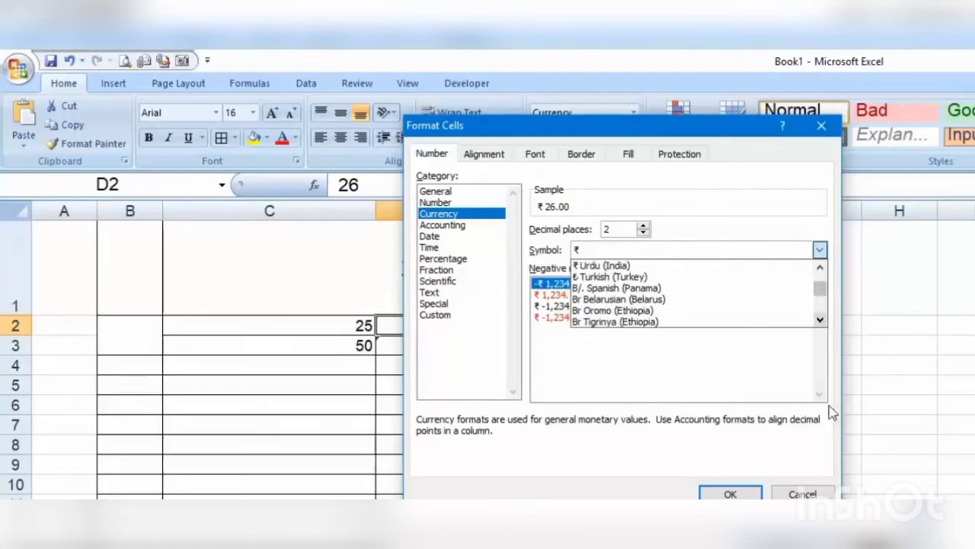
left_click(830, 495)
left_click(830, 495)
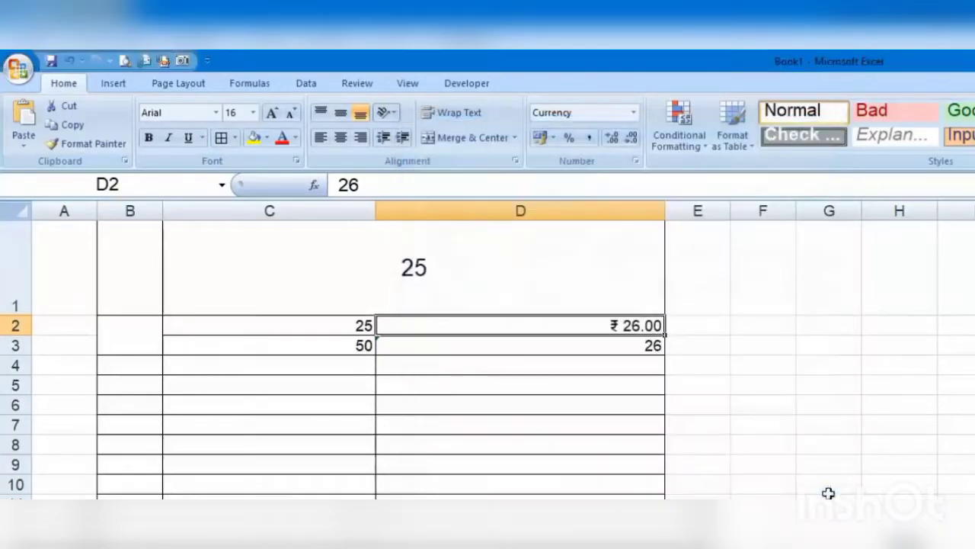
left_click(638, 112)
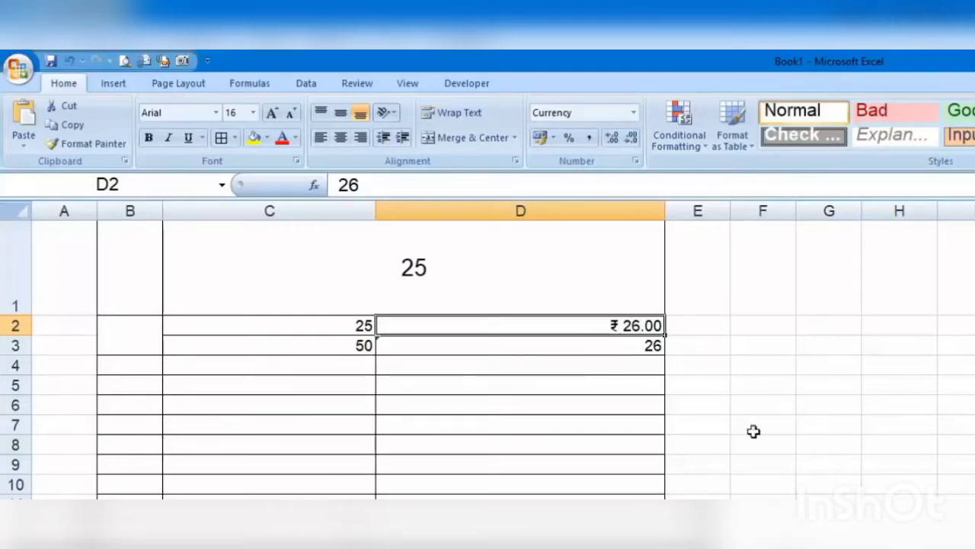
- Format cell D3 as Short Date and replace its formula with the current date, 09-07-2019
key("Down")
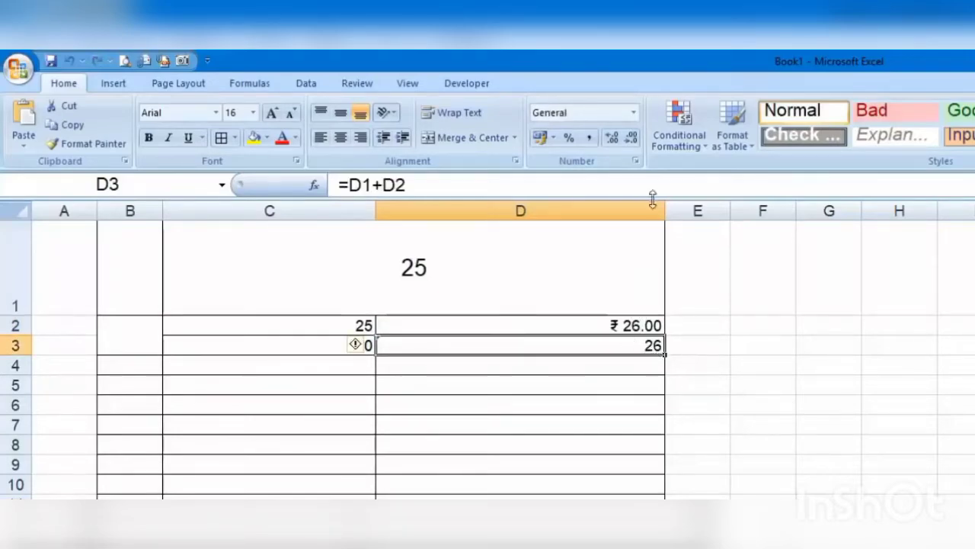
left_click(633, 112)
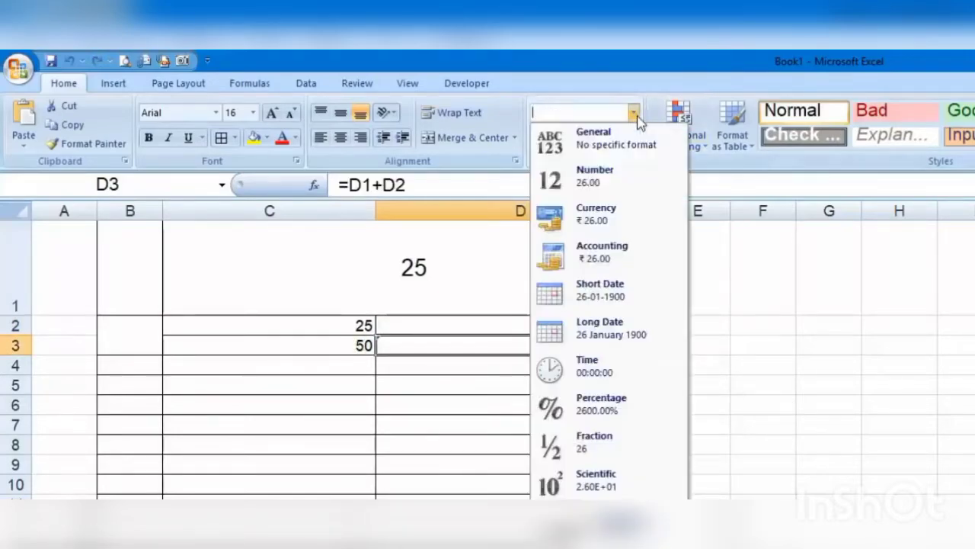
left_click(657, 285)
key("ctrl+semicolon")
key("Return")
left_click(632, 344)
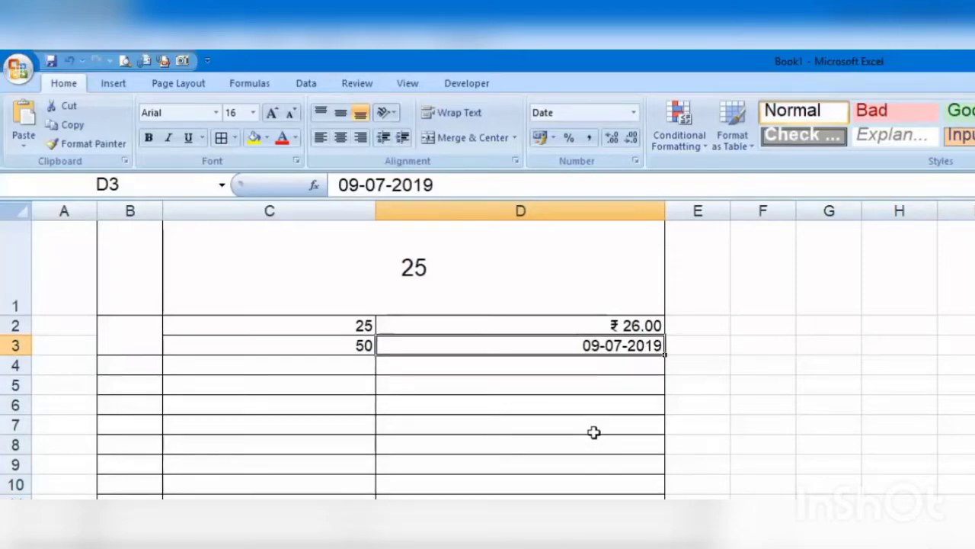
- Change the number format of cell D3 to Time
left_click(633, 113)
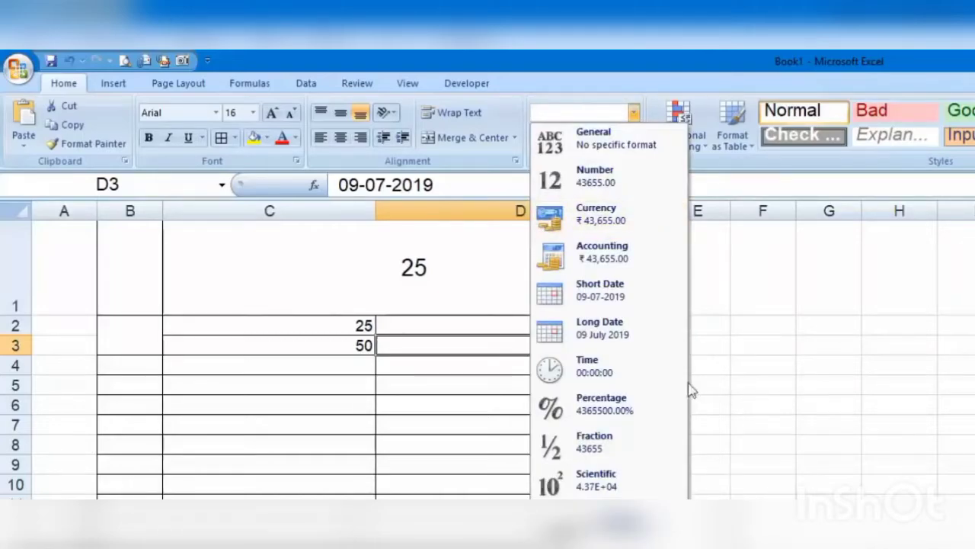
left_click(636, 371)
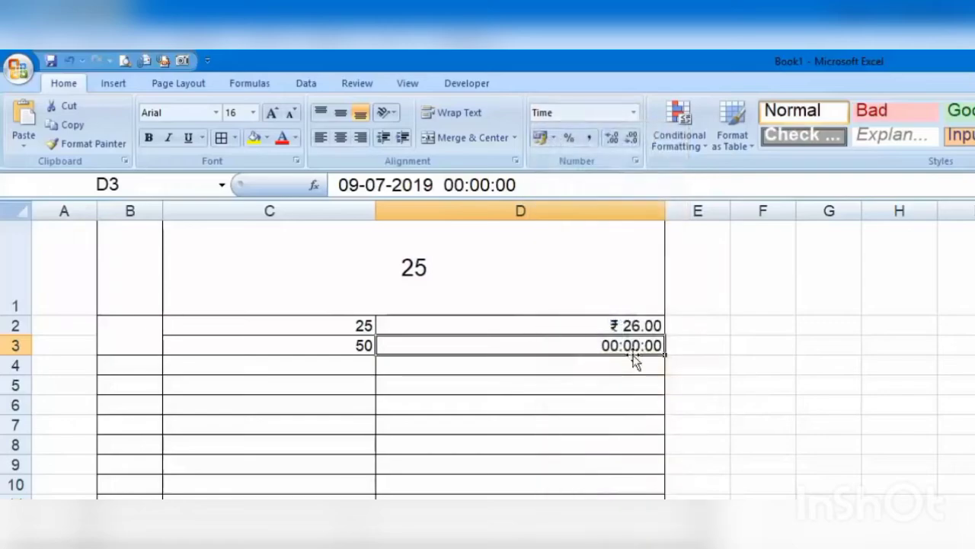
left_click(633, 112)
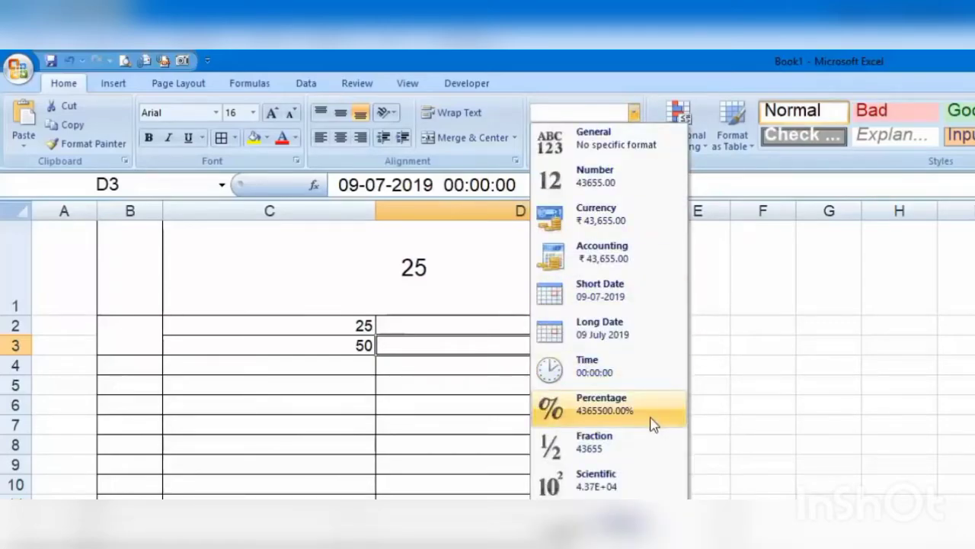
- Format cell C3 as Percentage and enter 5 in it
left_click(362, 346)
left_click(633, 112)
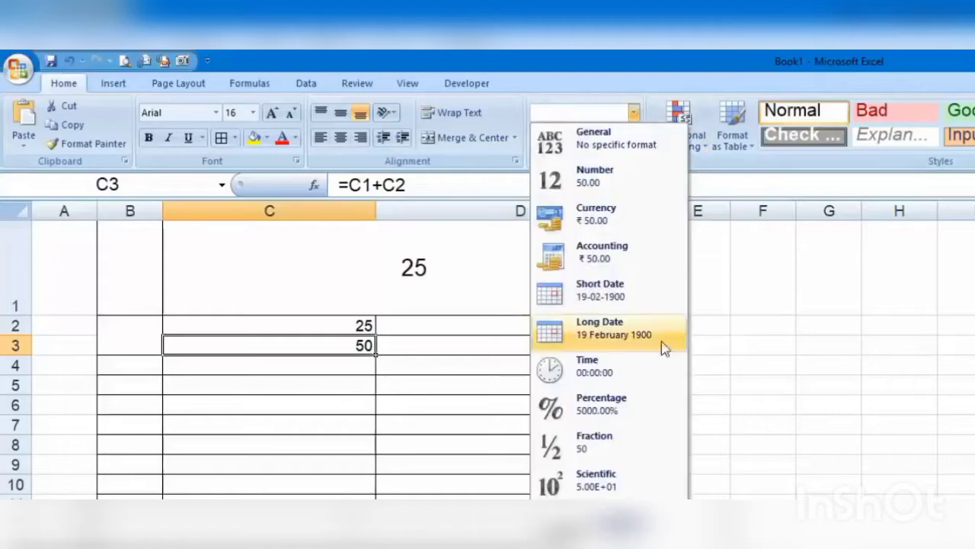
left_click(645, 401)
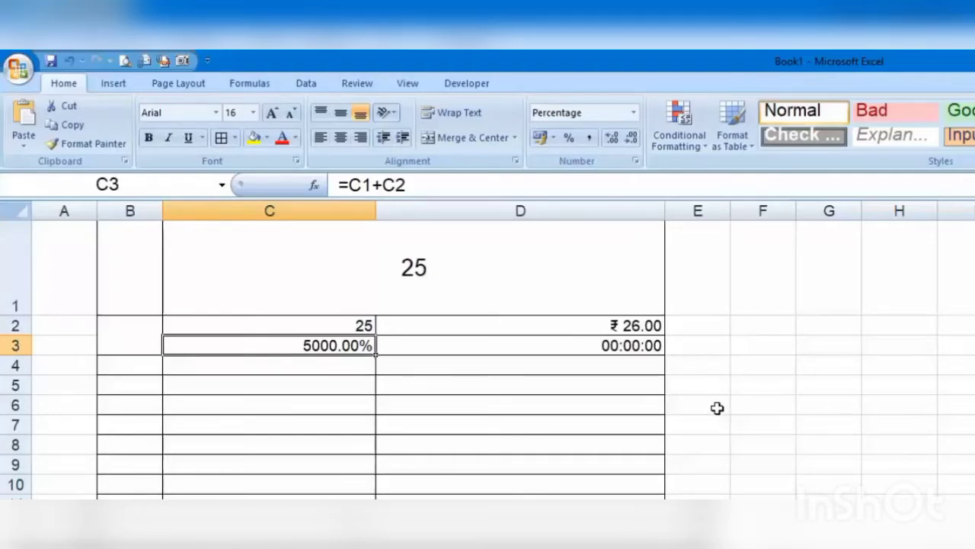
type("5")
key("Return")
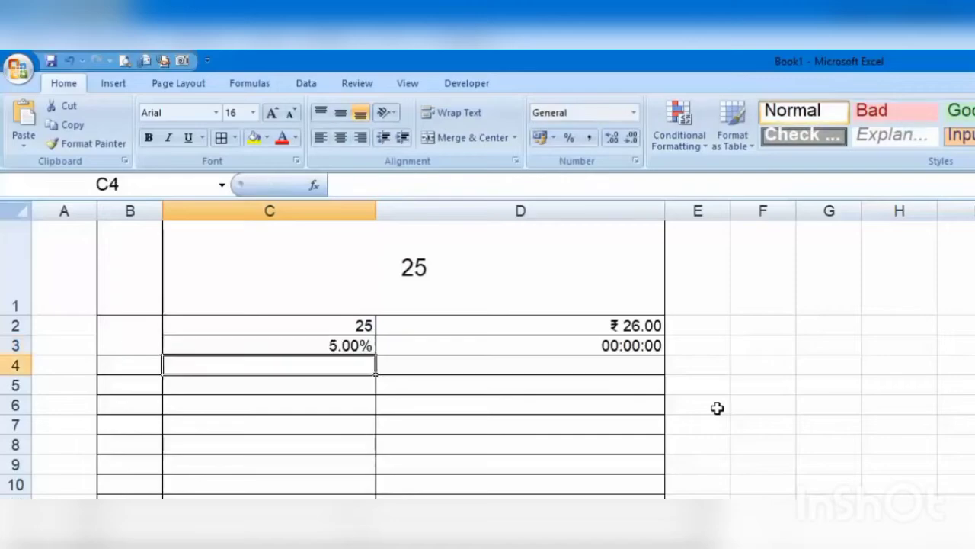
- Enter a formula in cell C4 that multiplies the value in C2 by the percentage in C3
key("Up")
key("Up")
key("Down")
key("Down")
type("=")
key("Up")
key("Up")
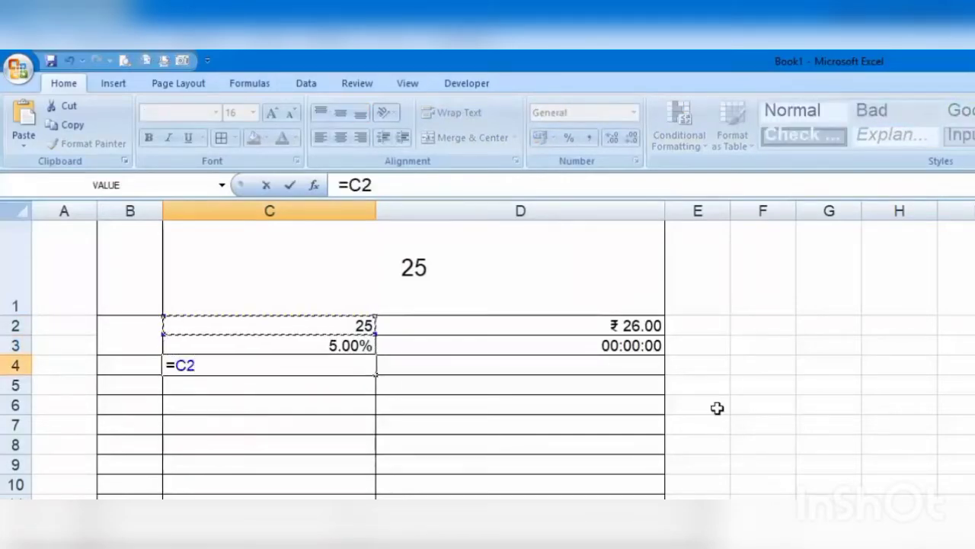
type("*")
key("Down")
key("Up")
key("Up")
key("Return")
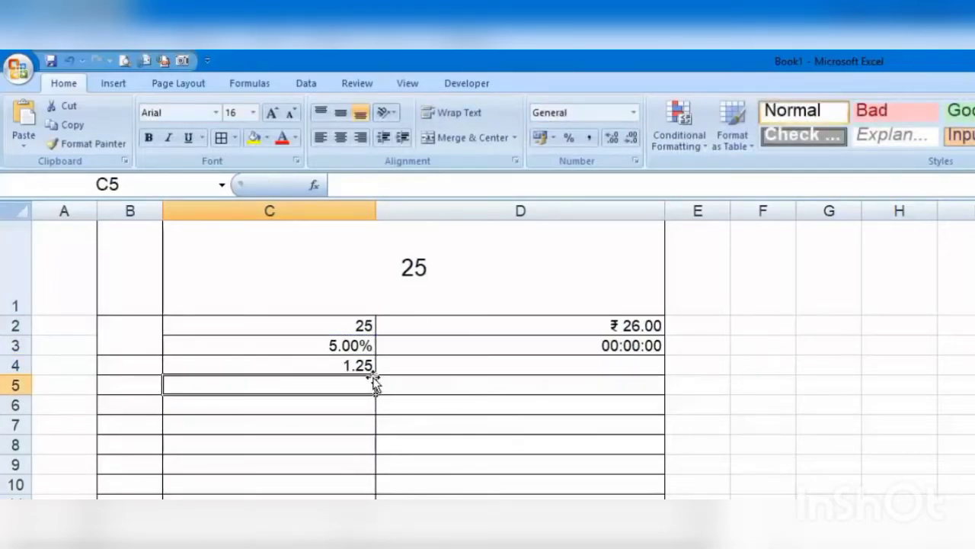
- Select empty cell D8 and examine the Conditional Formatting options, including the Highlight Cells Rules
key("Right")
key("Down")
key("Down")
key("Down")
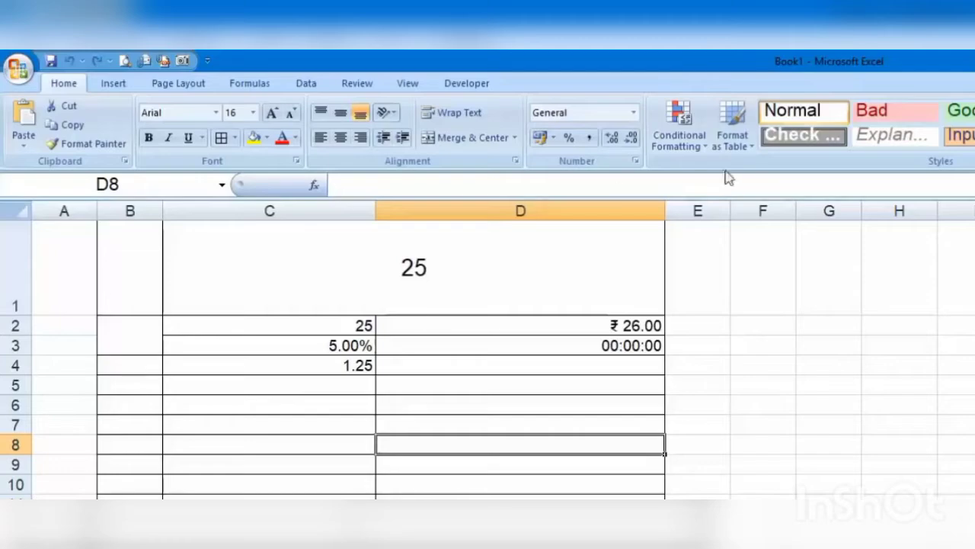
left_click(678, 134)
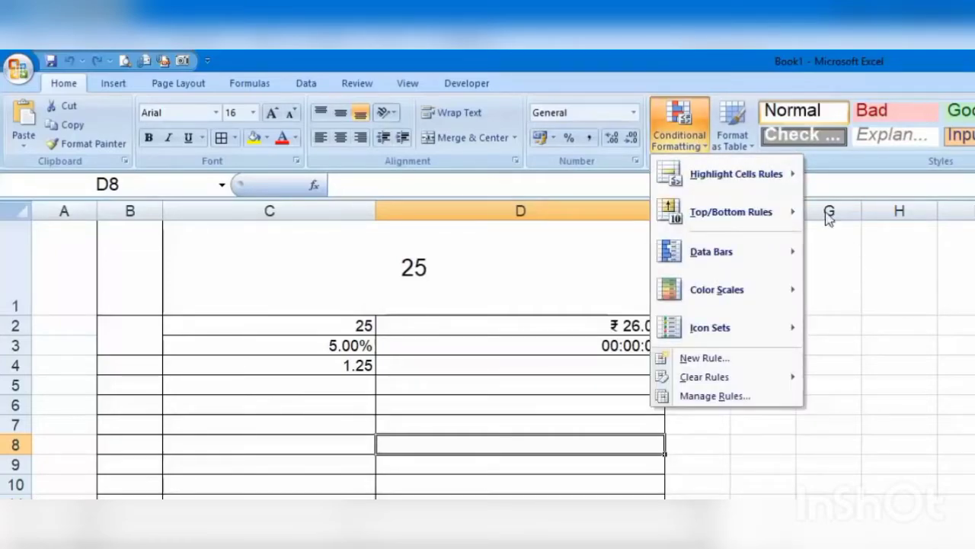
mouse_move(752, 169)
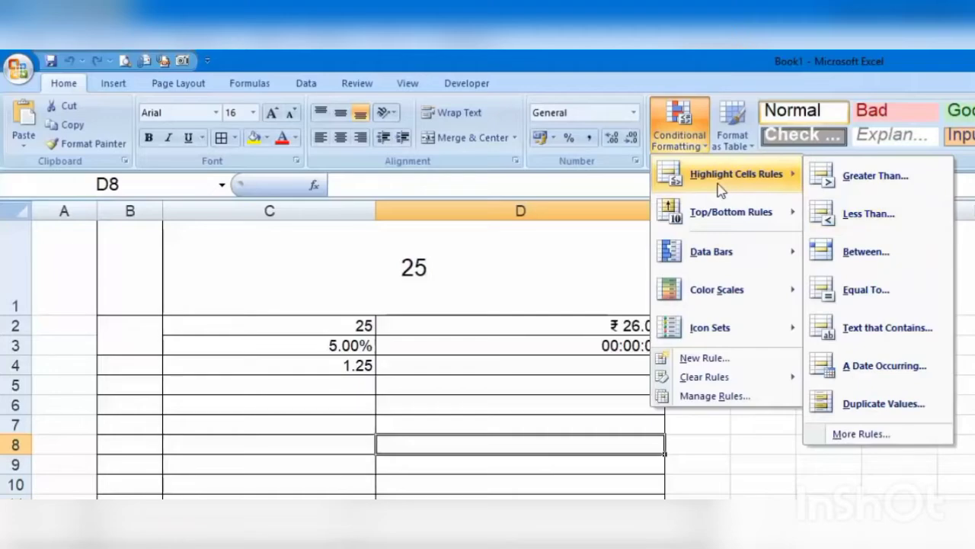
mouse_move(718, 297)
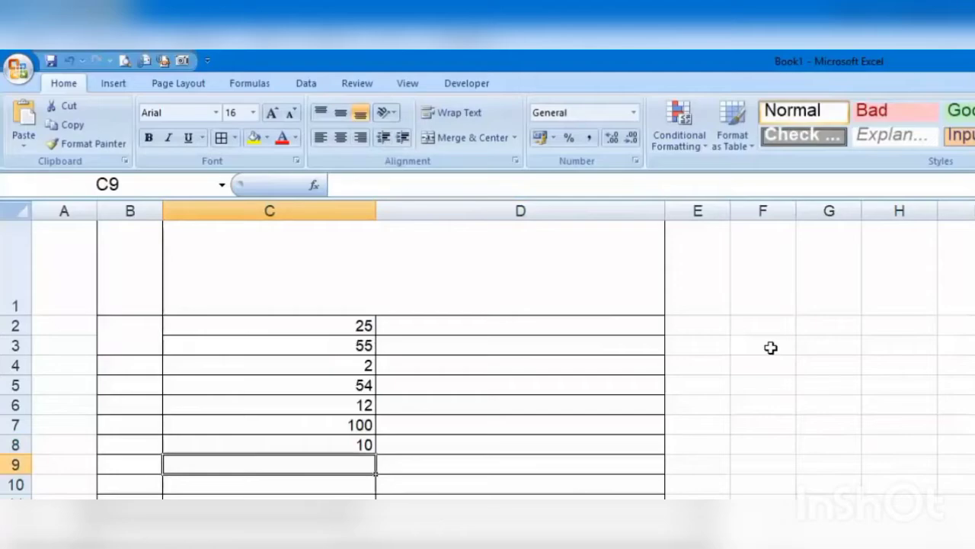
- Highlight values less than 15 in cells C2 to C8 with Light Red Fill with Dark Red Text
left_click_drag(363, 322, 364, 444)
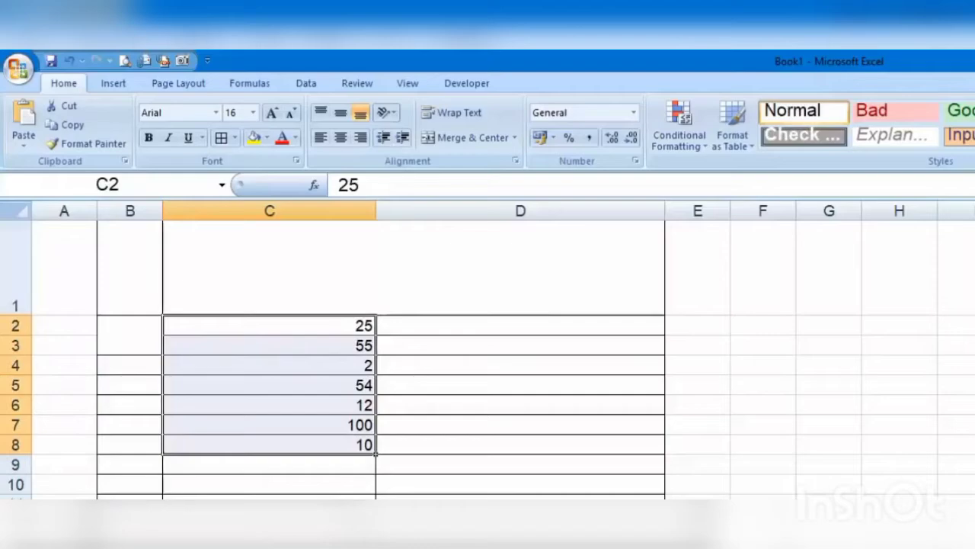
left_click(682, 137)
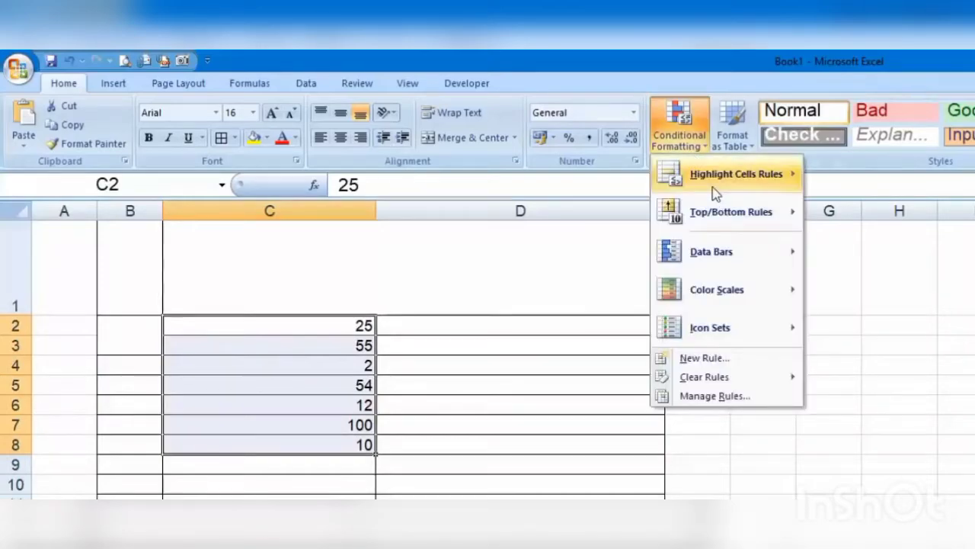
mouse_move(714, 189)
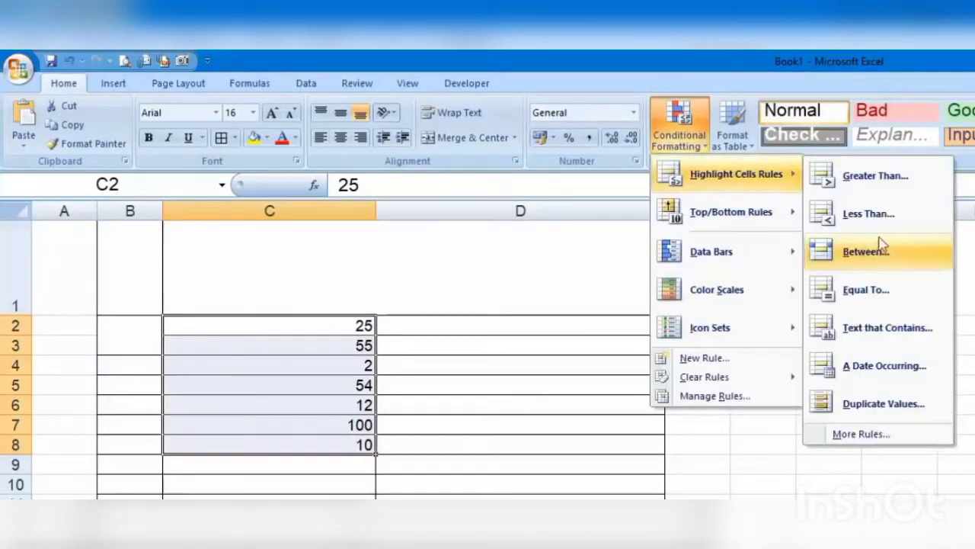
left_click(845, 213)
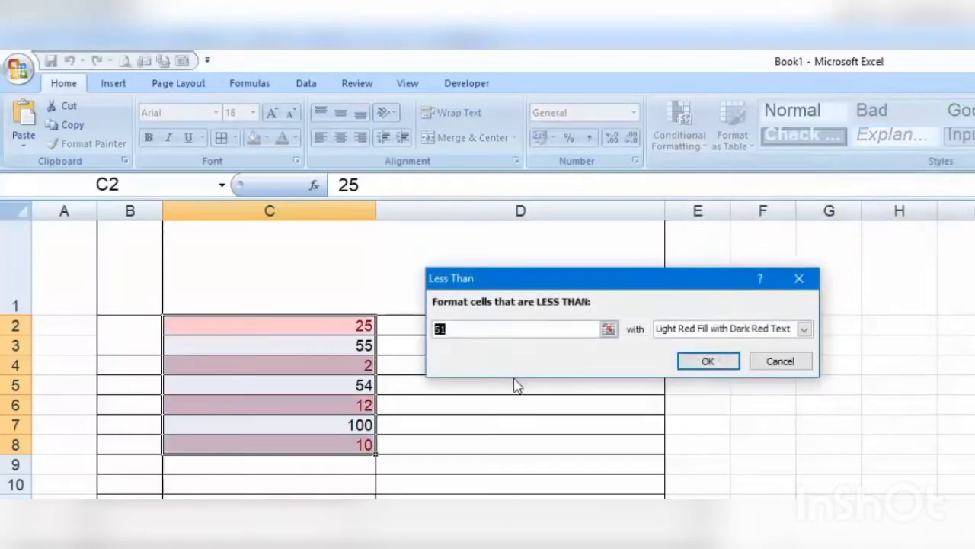
type("15")
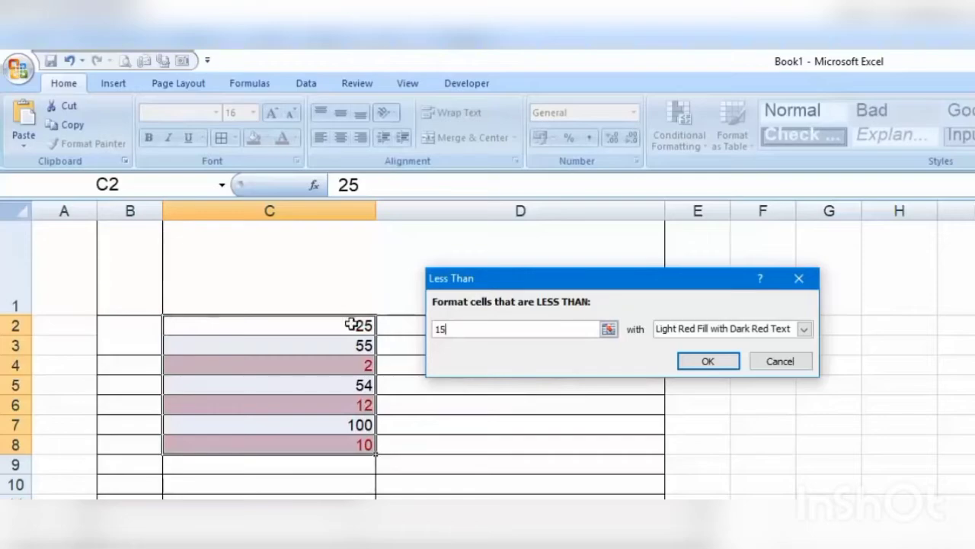
left_click(708, 361)
left_click(507, 427)
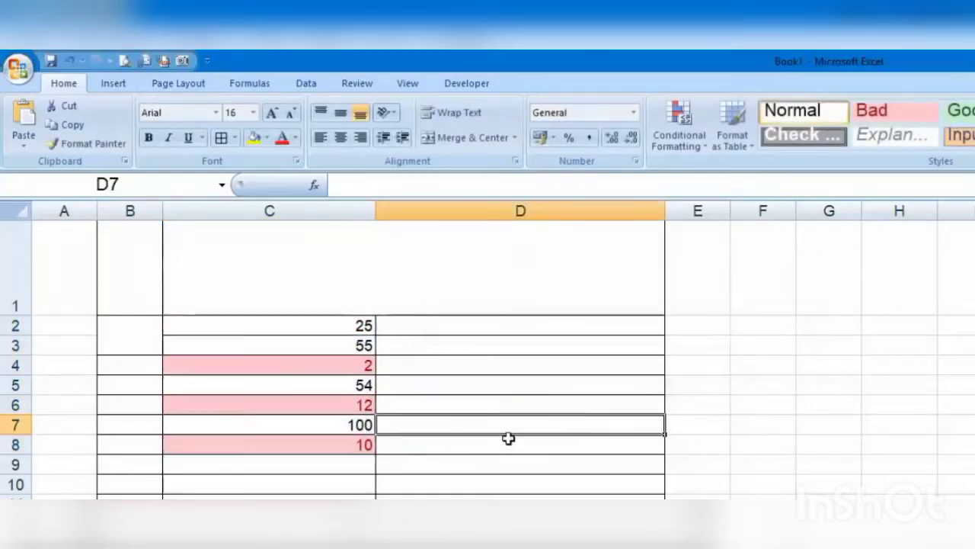
- Change the value of cell C2 to 13 to test the highlighting rule
left_click(295, 329)
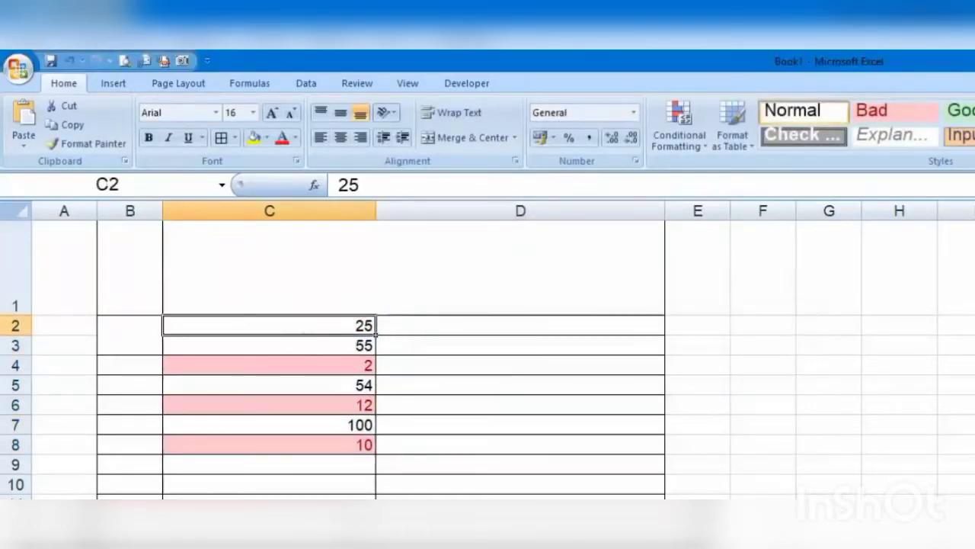
type("1")
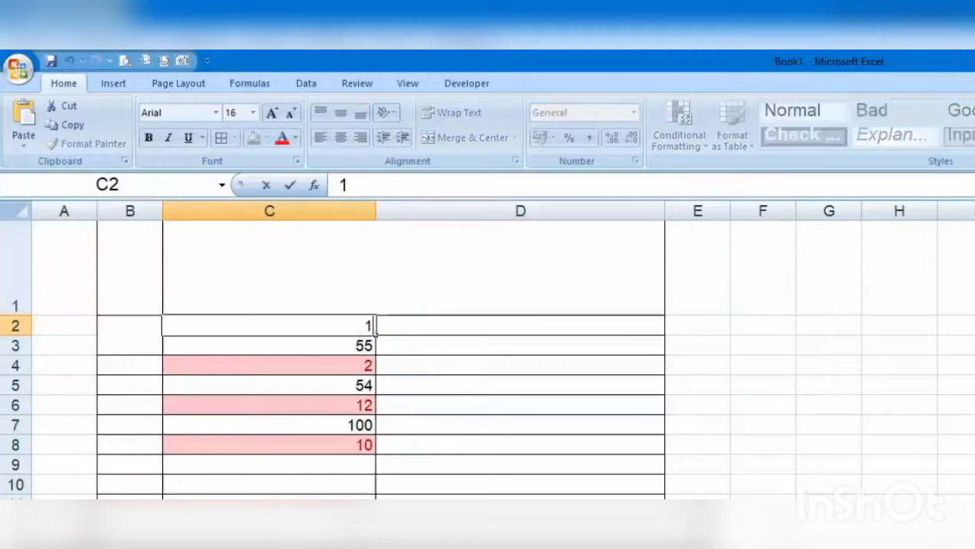
type("3")
key("Return")
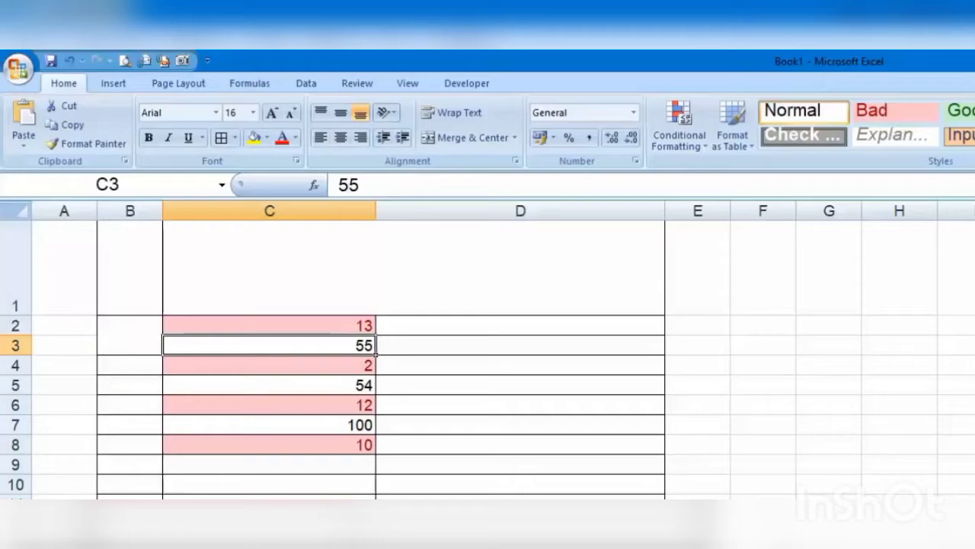
- Delete columns B through D from the worksheet
left_click_drag(130, 210, 601, 210)
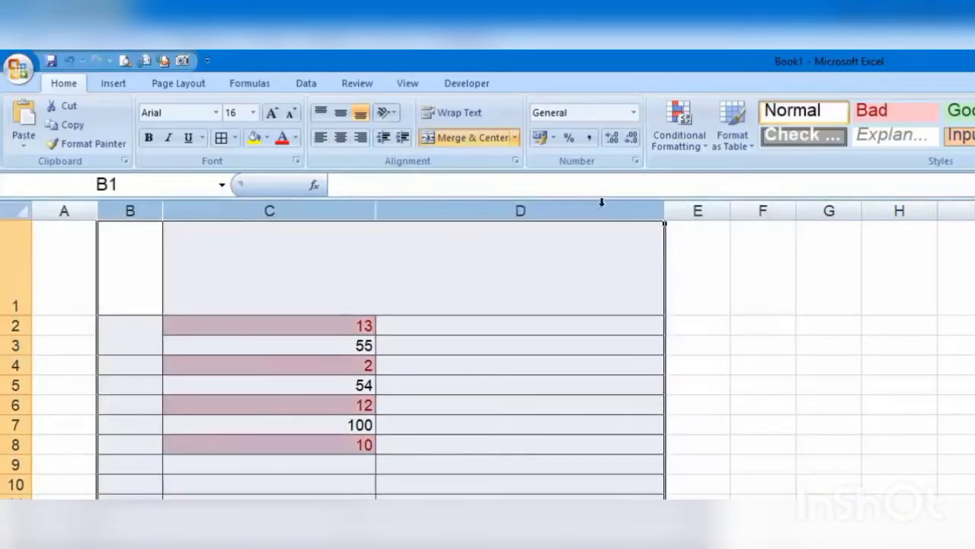
right_click(603, 211)
left_click(653, 325)
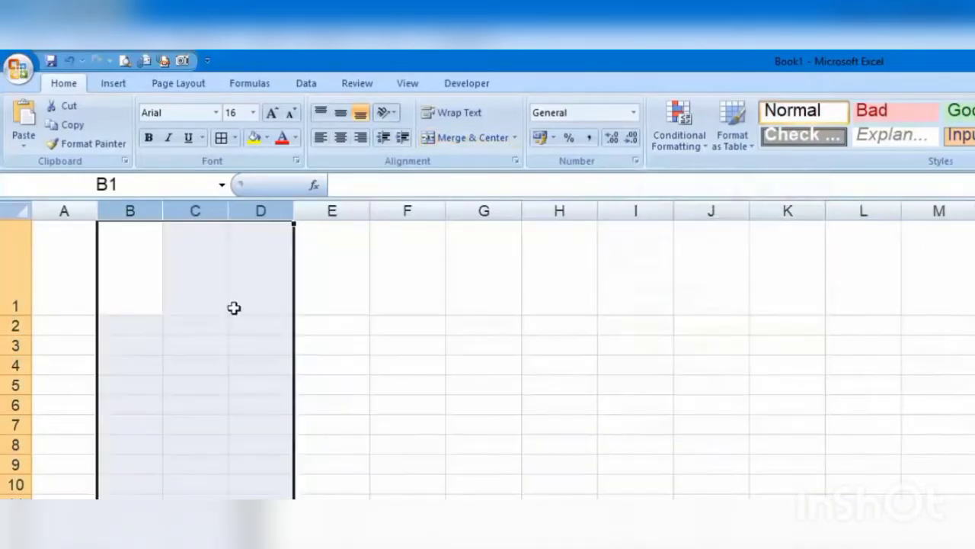
left_click(112, 330)
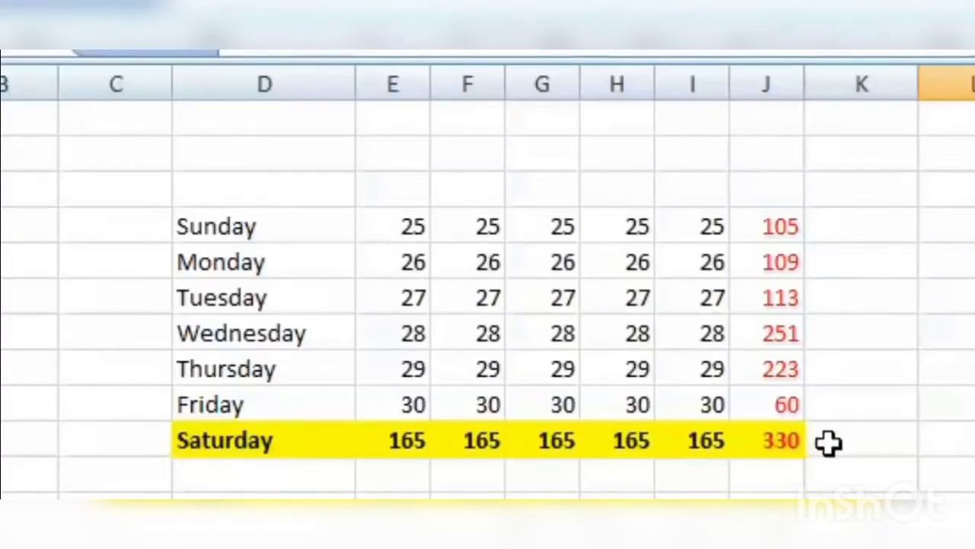
- Examine the red total cells in column J and the highlighted Saturday row
left_click(761, 204)
left_click(770, 228)
left_click(775, 330)
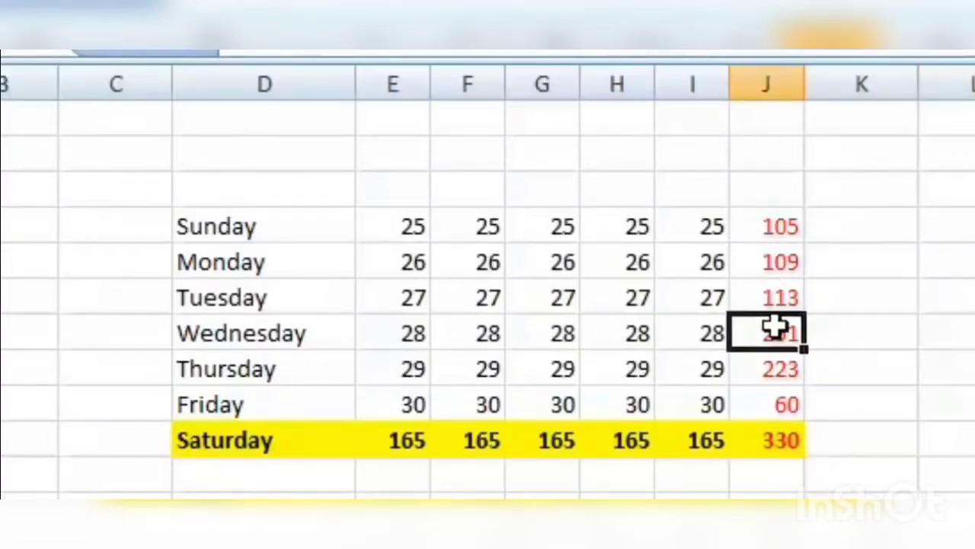
left_click(777, 402)
left_click(762, 446)
left_click(697, 444)
left_click(310, 448)
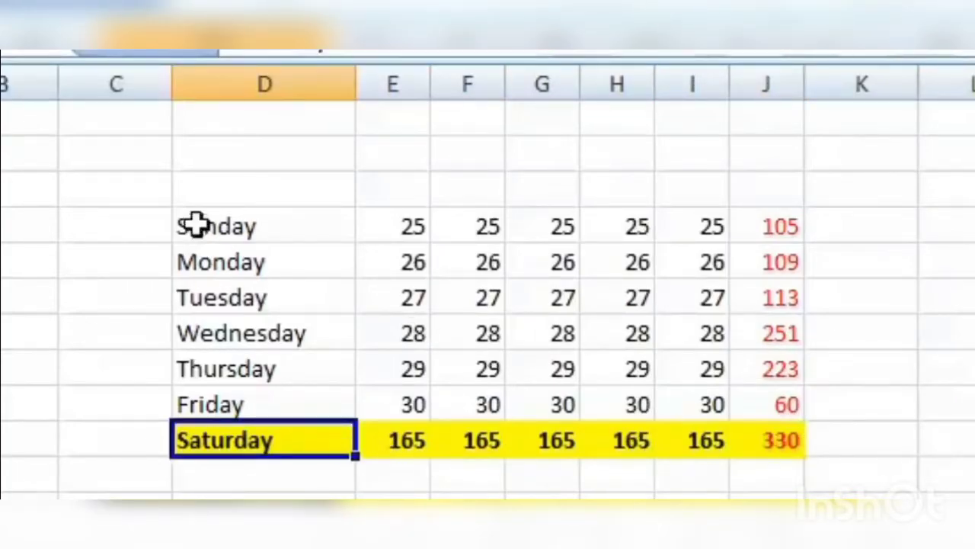
- Apply All Borders to the weekday table in cells D4 to J10
left_click_drag(196, 224, 762, 436)
left_click(263, 4)
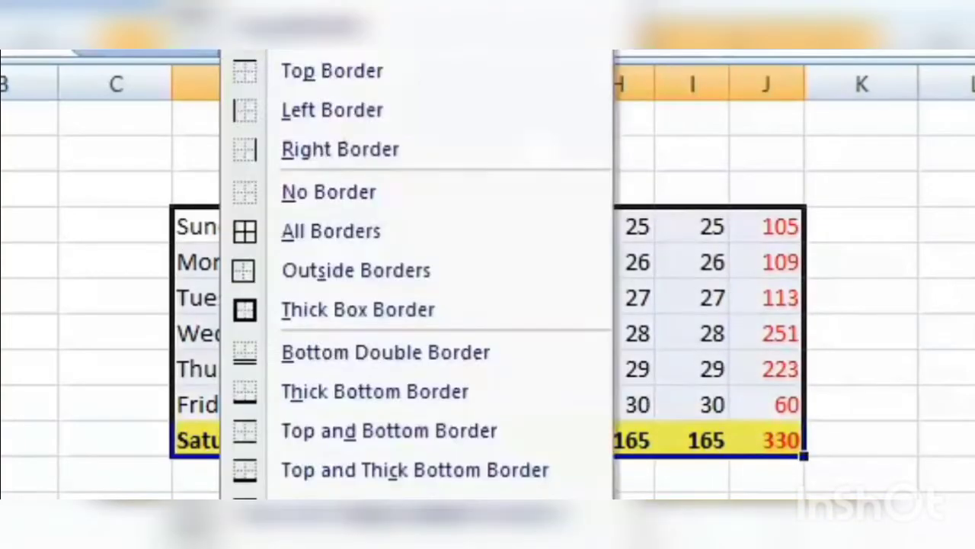
left_click(333, 228)
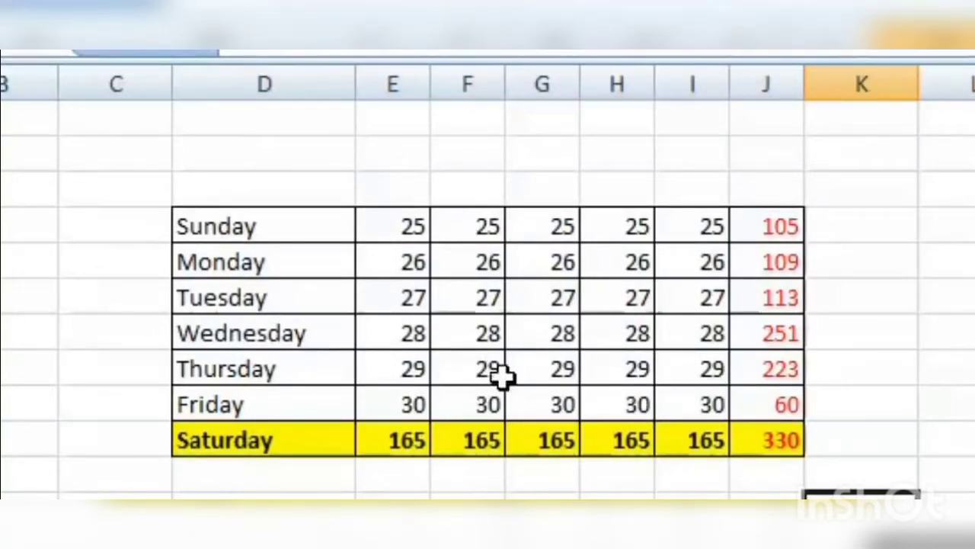
- Copy the bordered weekday table D4:J10 and paste it below, starting at cell D13
left_click_drag(230, 219, 770, 437)
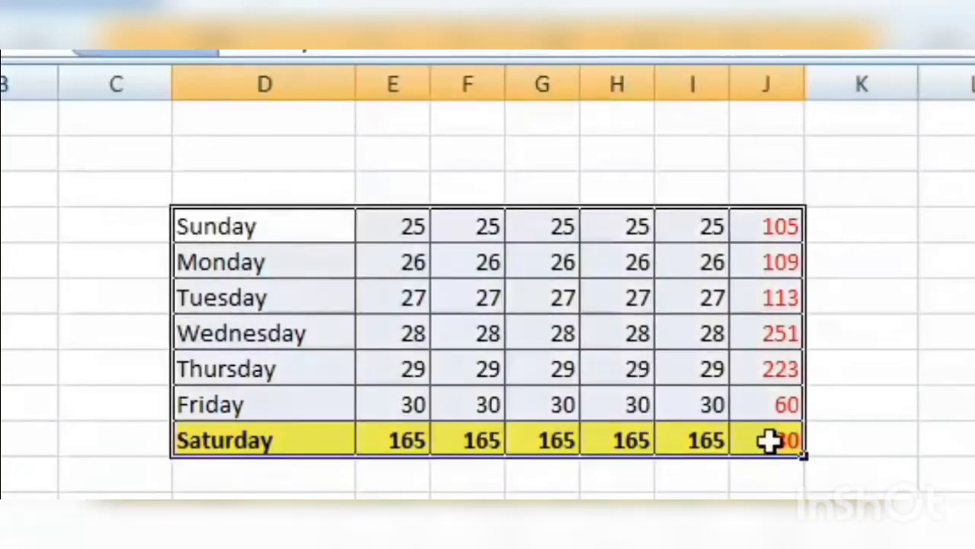
key("ctrl+c")
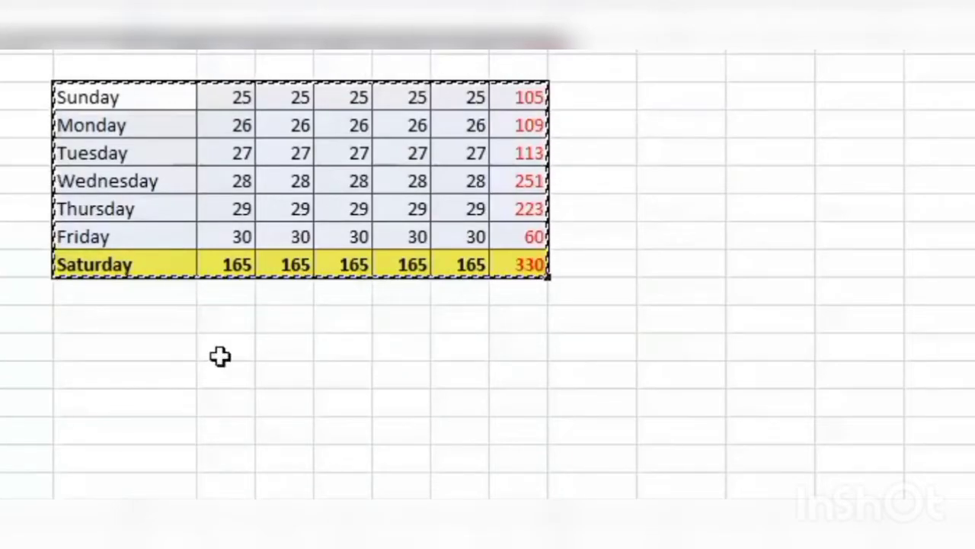
right_click(86, 347)
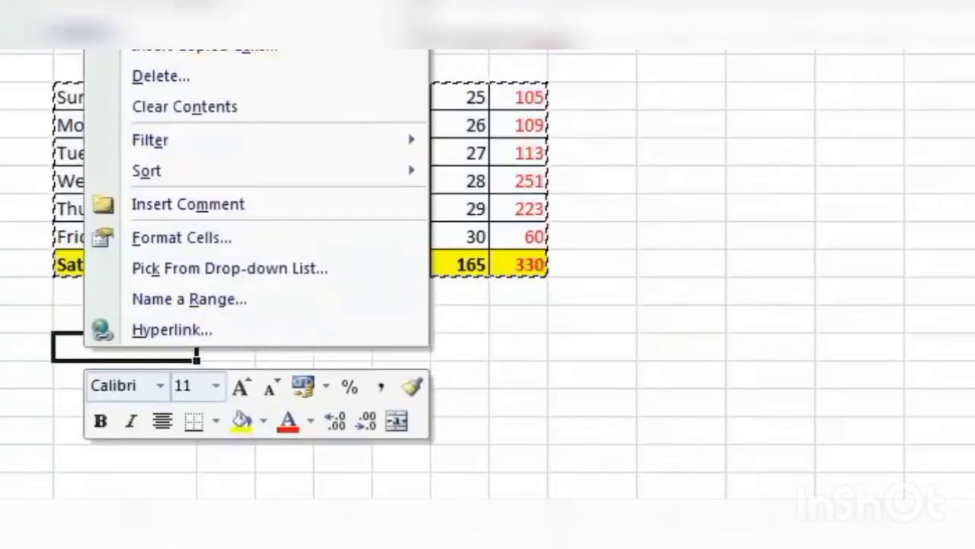
left_click(152, 4)
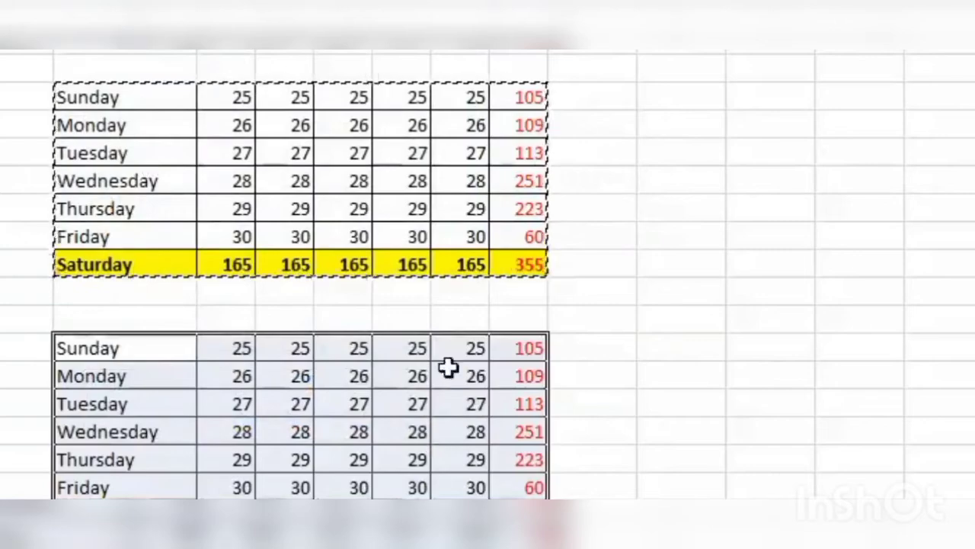
- Inspect the totals in the last column of the pasted weekday table
left_click(536, 341)
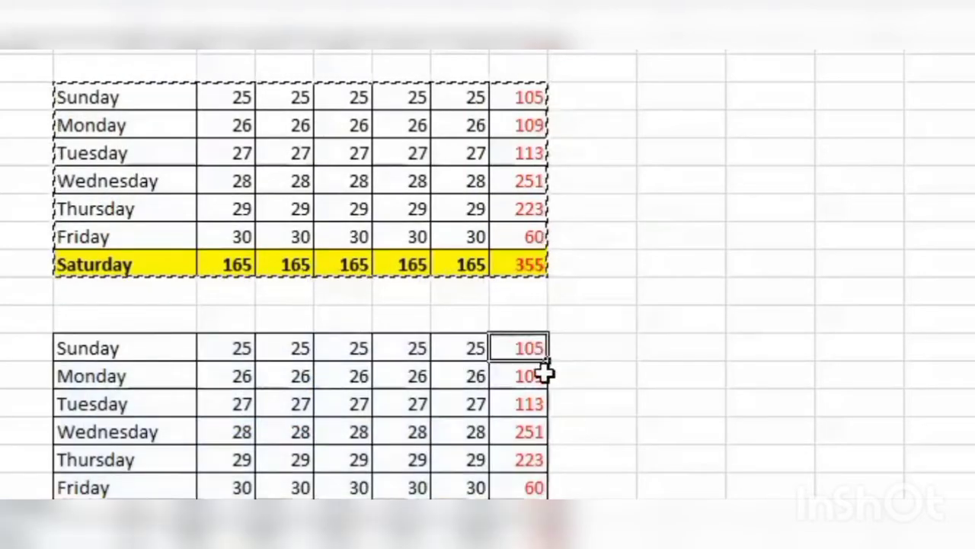
left_click(545, 372)
left_click(527, 487)
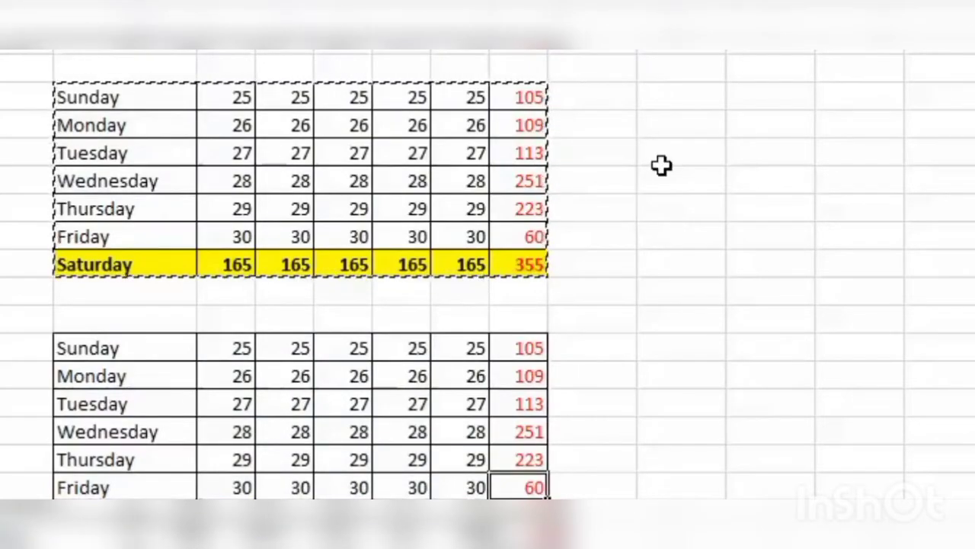
left_click(695, 131)
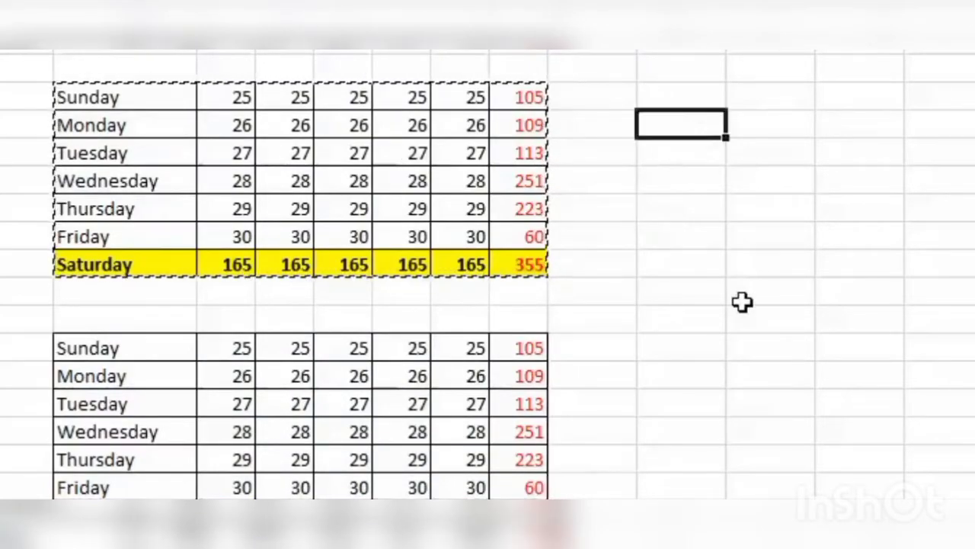
left_click(827, 201)
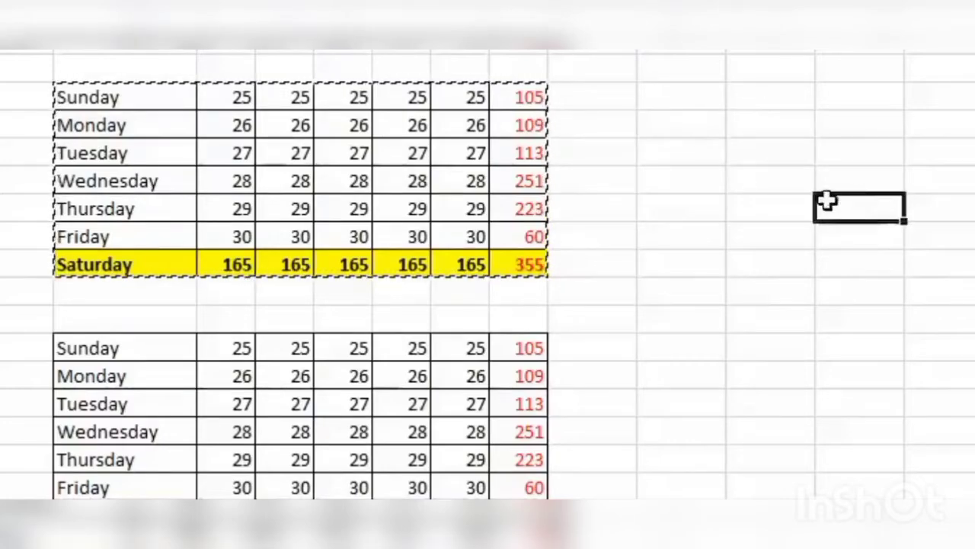
left_click(141, 99)
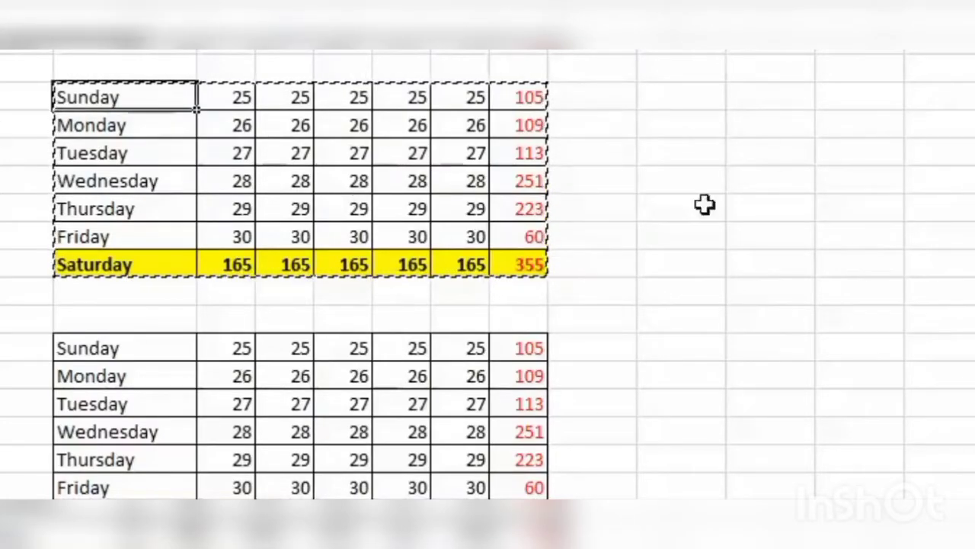
- Paste only the formulas of the copied weekday table at cell L4, using Paste Special
right_click(704, 94)
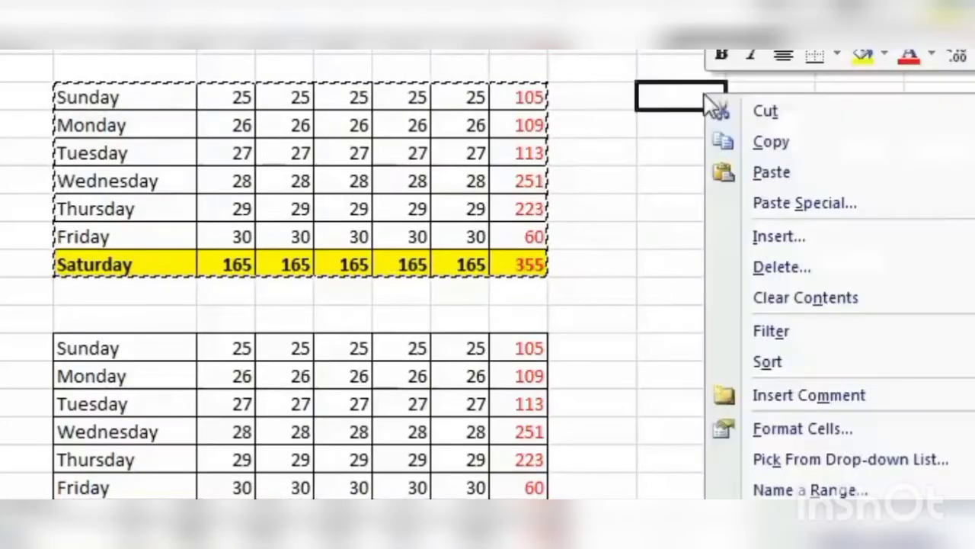
left_click(874, 215)
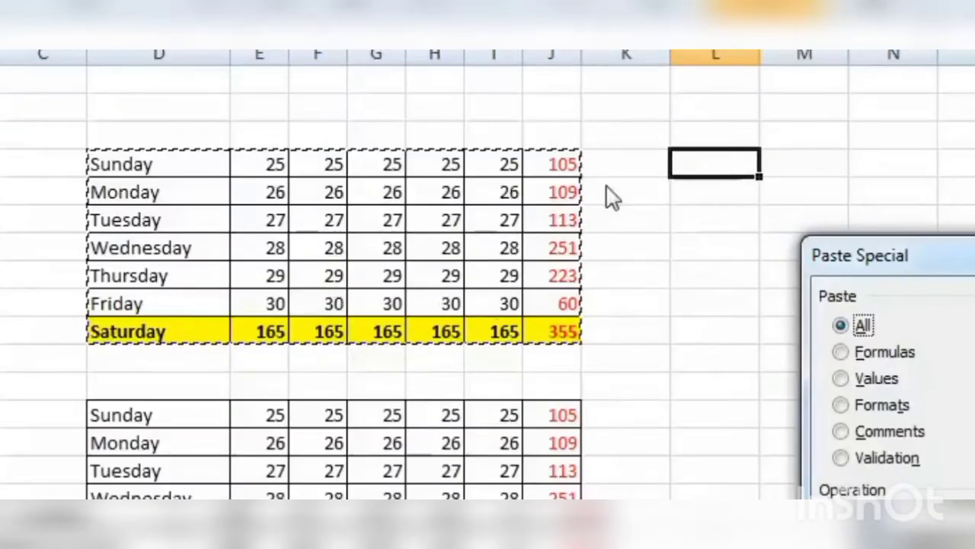
left_click(845, 358)
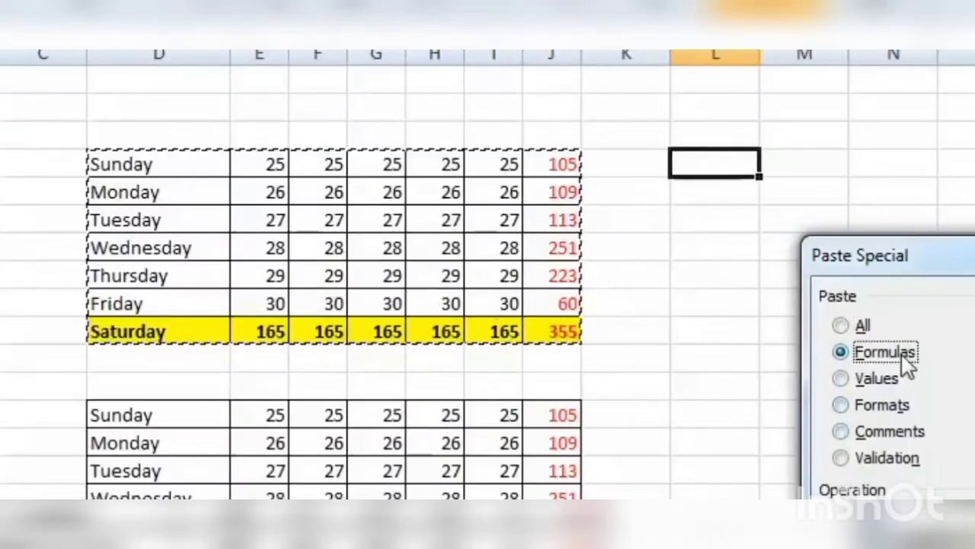
key("Return")
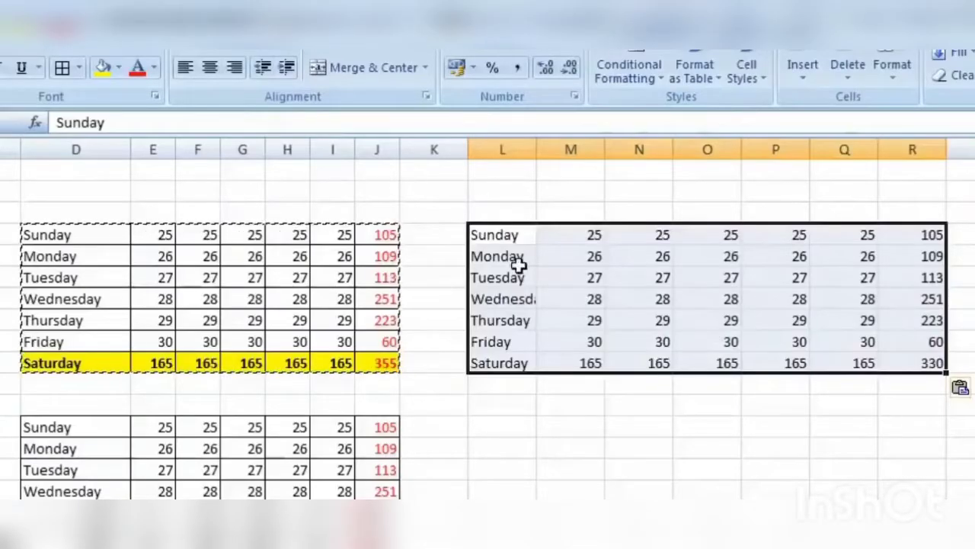
- Examine the values and formulas in the pasted range, including the column R totals and the Saturday sums
left_click(719, 331)
left_click(881, 322)
left_click(727, 278)
left_click(864, 259)
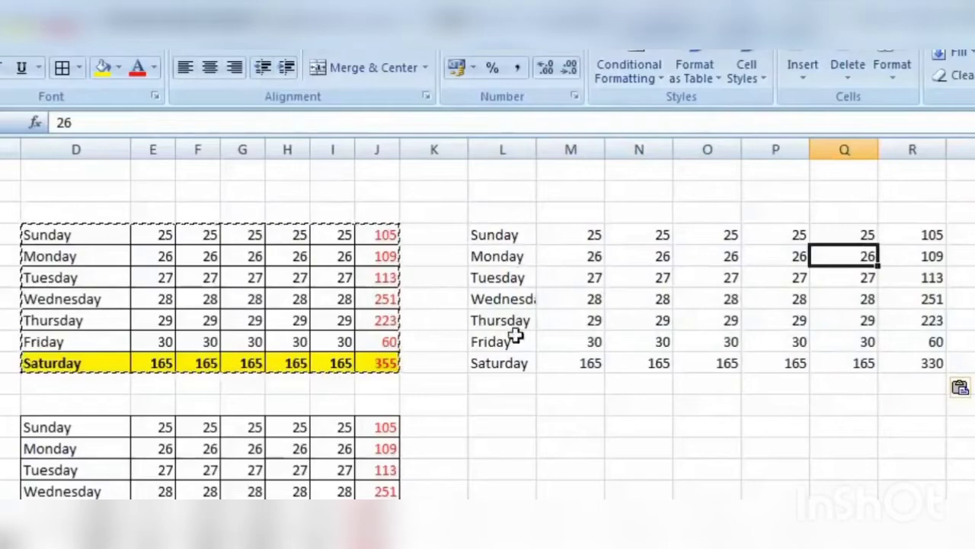
left_click(945, 363)
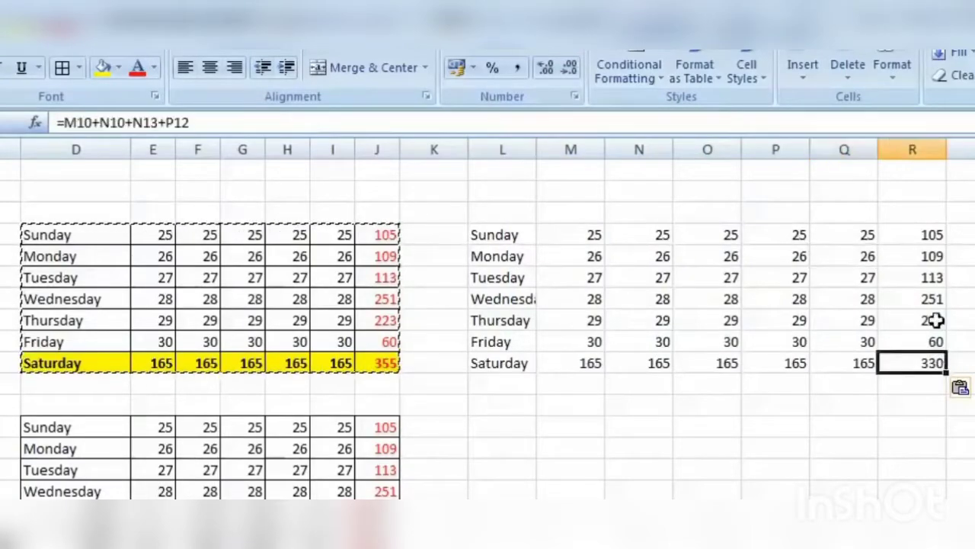
left_click(931, 277)
key("Up")
key("Up")
left_click(892, 340)
left_click(700, 360)
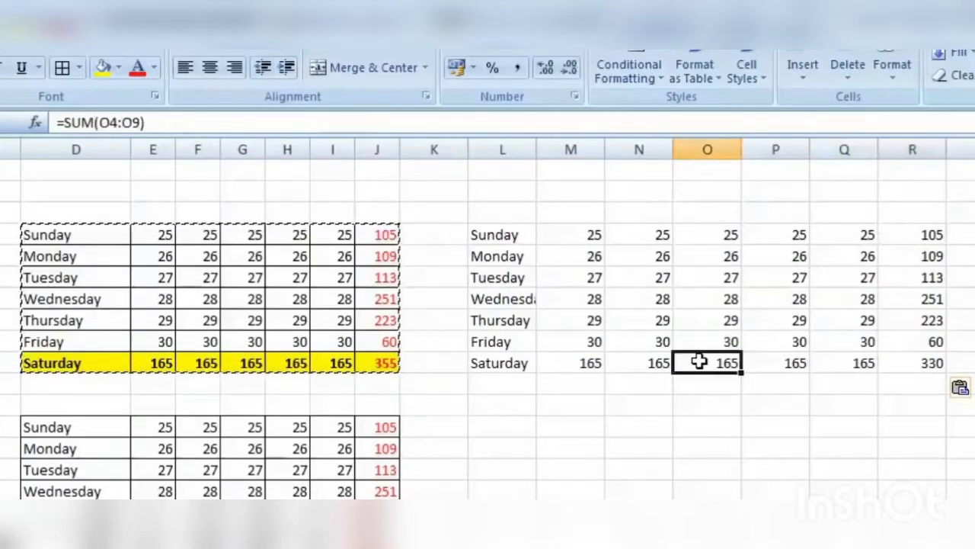
right_click(508, 425)
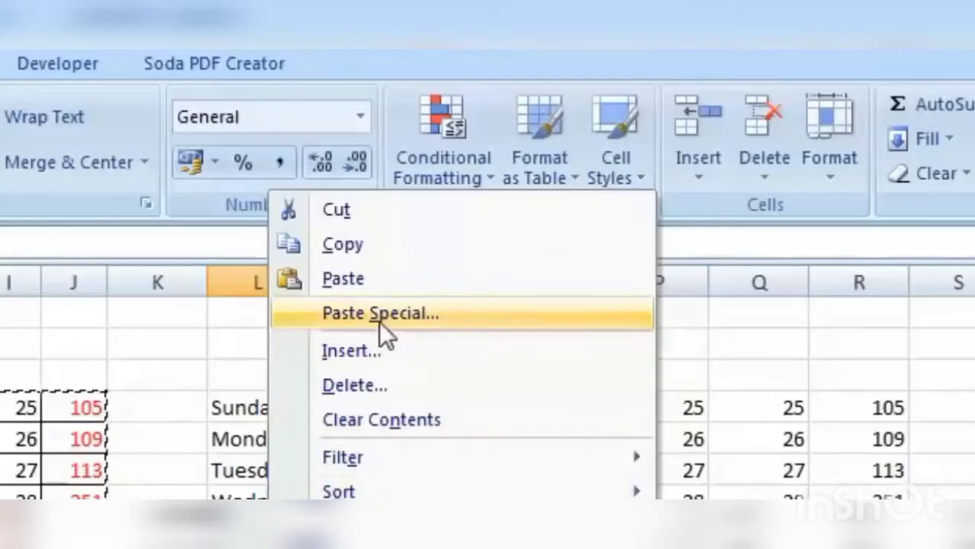
left_click(585, 173)
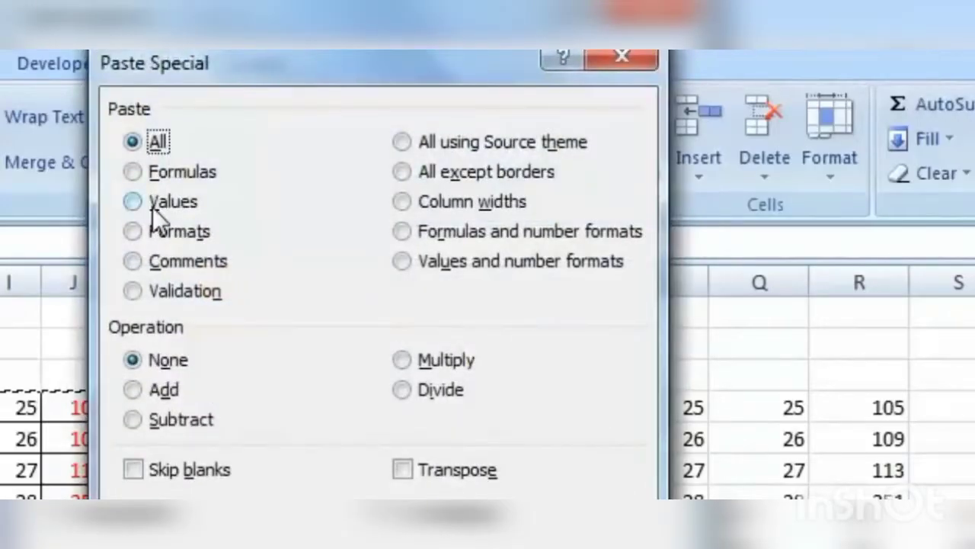
left_click(593, 516)
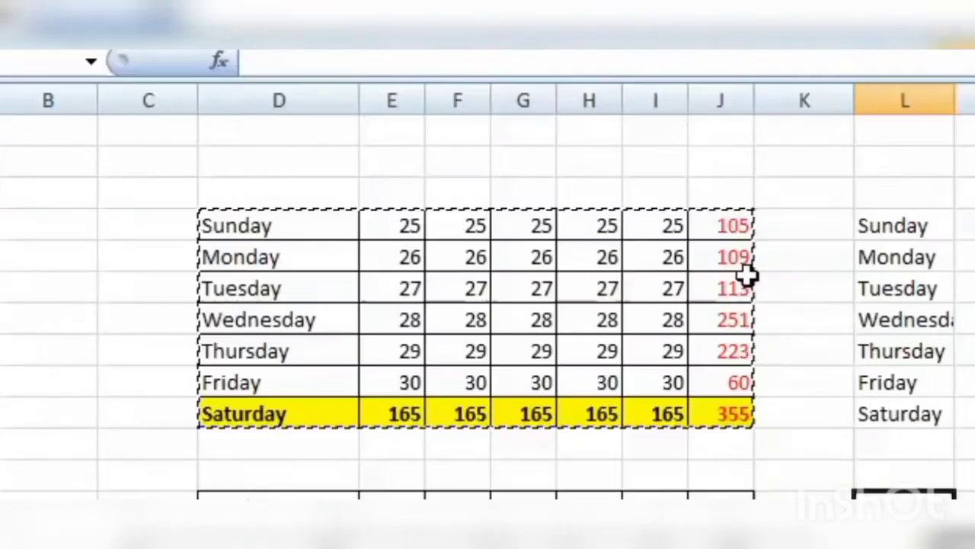
- Inspect the column J totals and the cells referenced by the formula in J4
left_click_drag(725, 213, 707, 411)
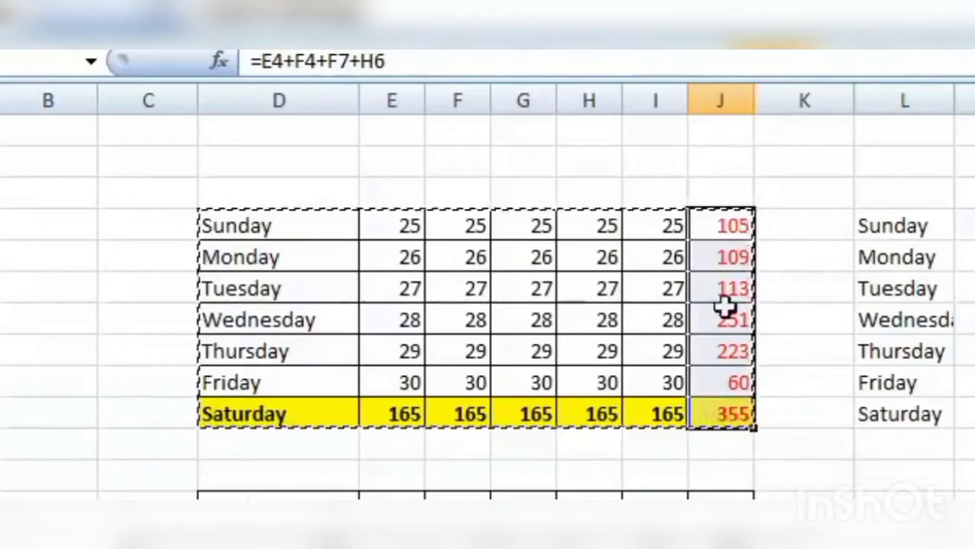
left_click(703, 225)
left_click(328, 62)
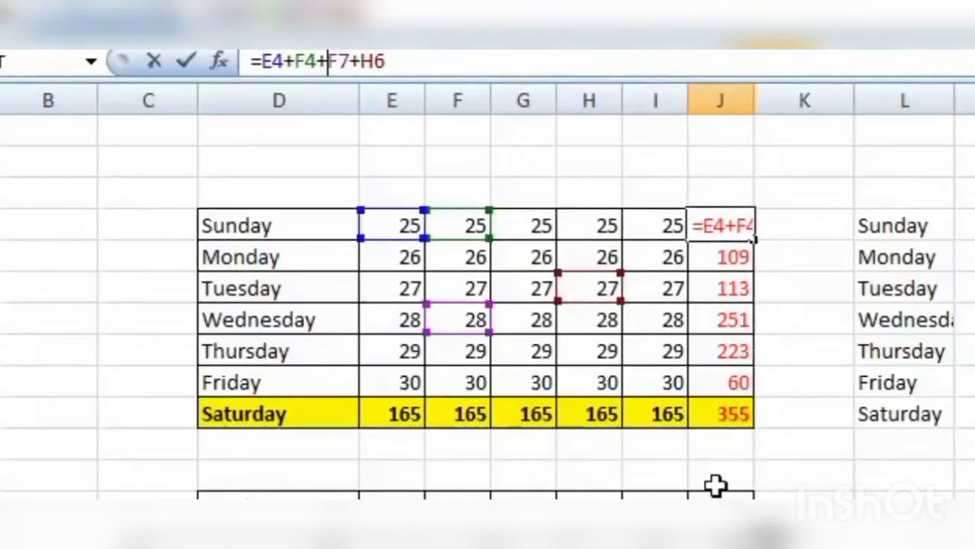
key("ctrl+Return")
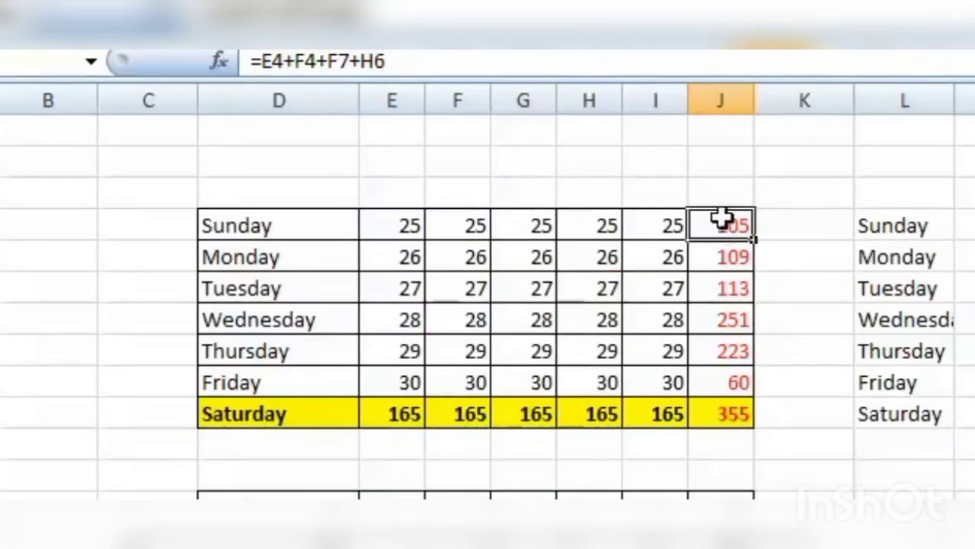
- Copy the totals J4:J10, paste them normally at cell Q14 and check the first pasted formula
left_click_drag(725, 221, 714, 413)
right_click(720, 314)
left_click(768, 366)
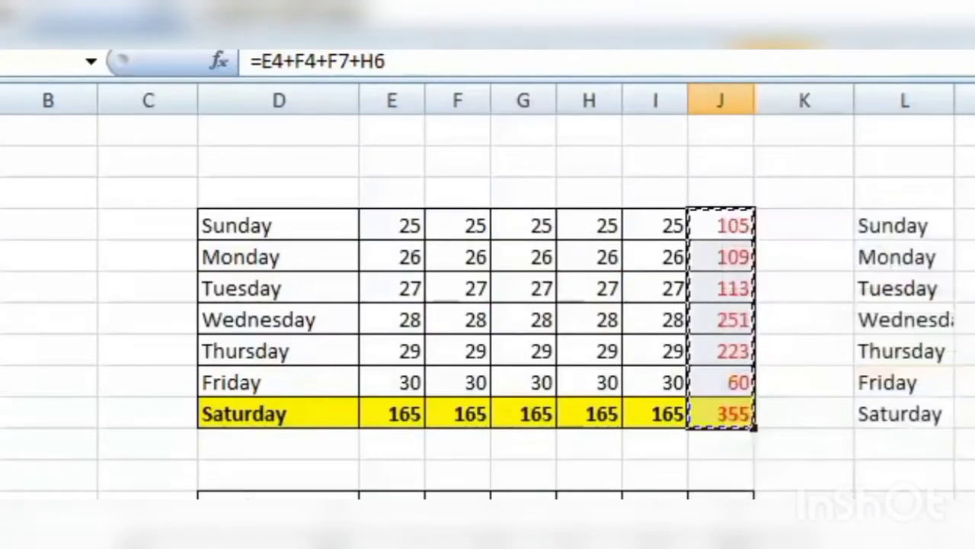
right_click(834, 343)
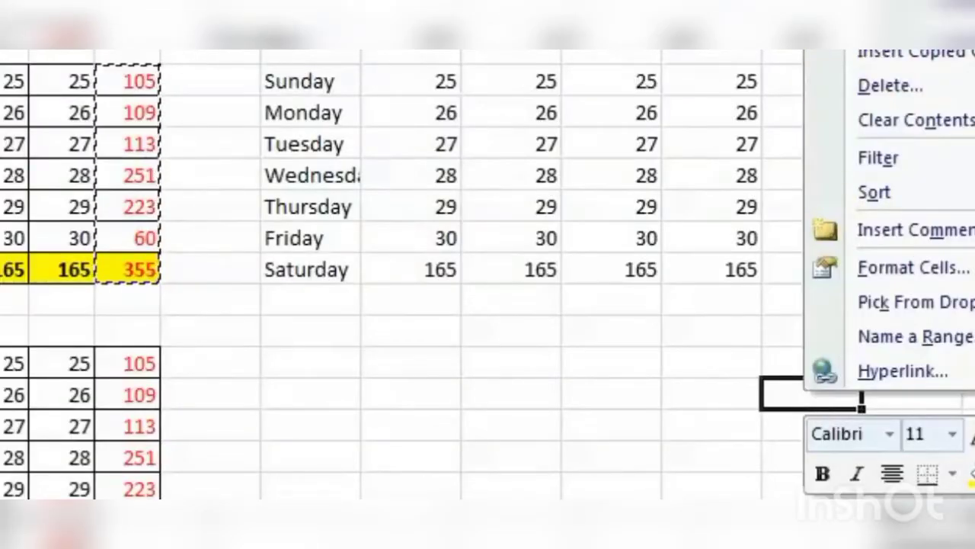
key("p")
left_click(537, 263)
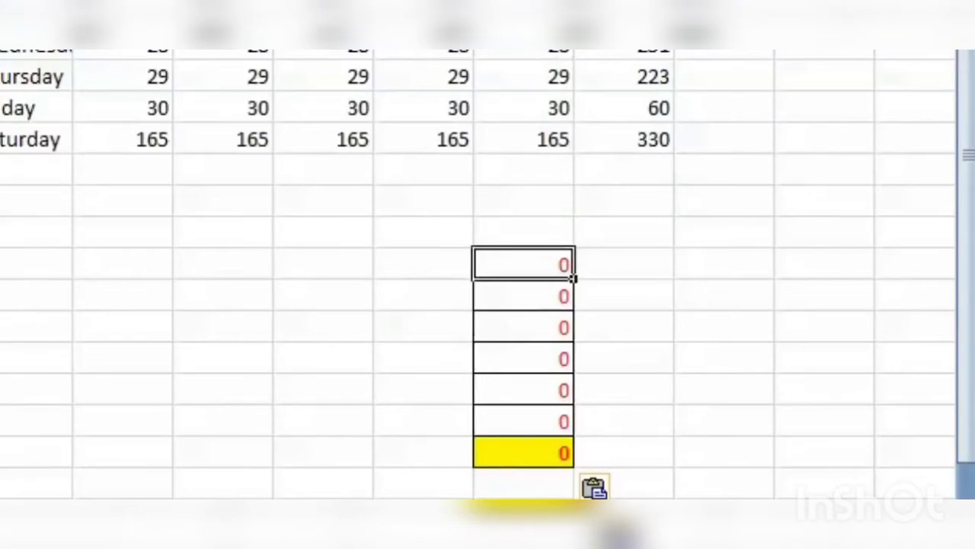
key("F2")
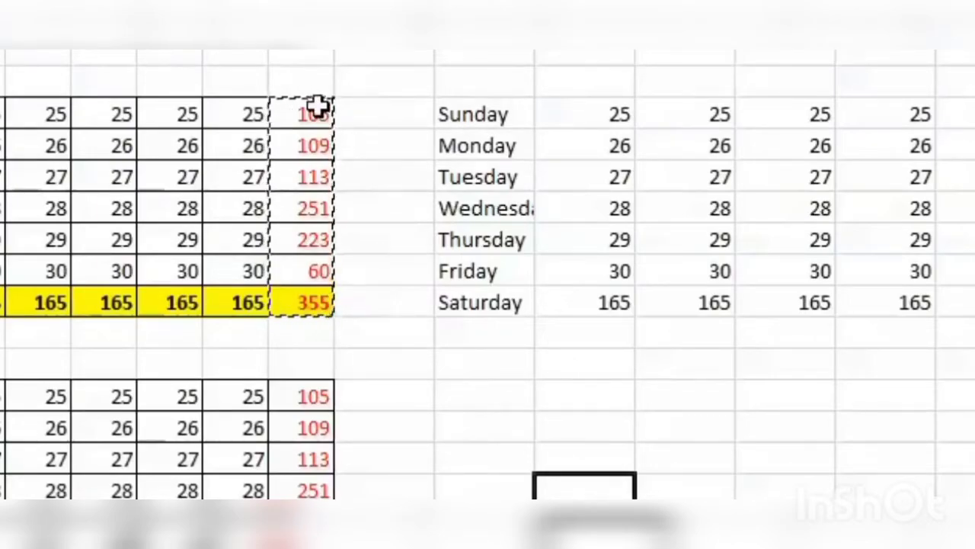
- Copy the totals J4:J10, paste them at R14 with the default Paste Special settings, and check the first pasted cell
right_click(295, 157)
left_click(390, 213)
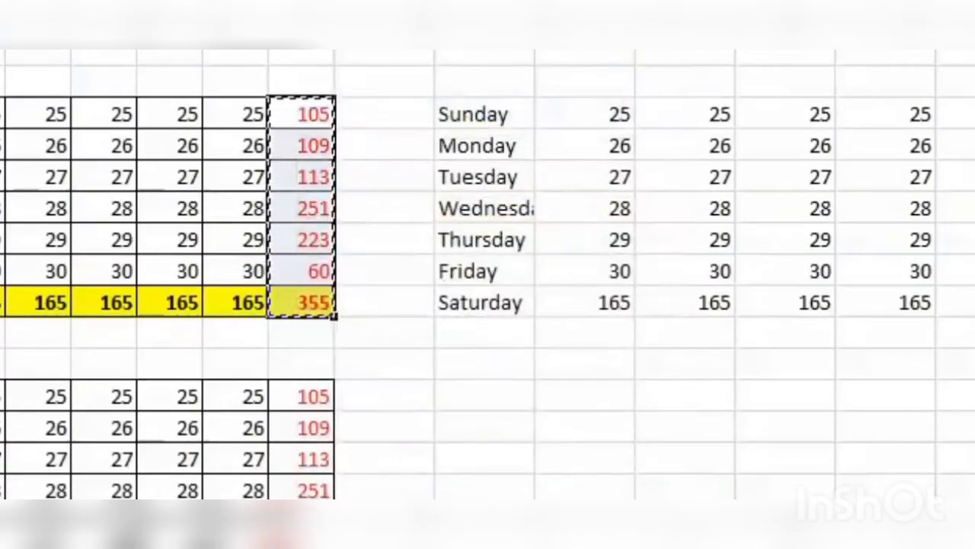
right_click(771, 438)
left_click(788, 203)
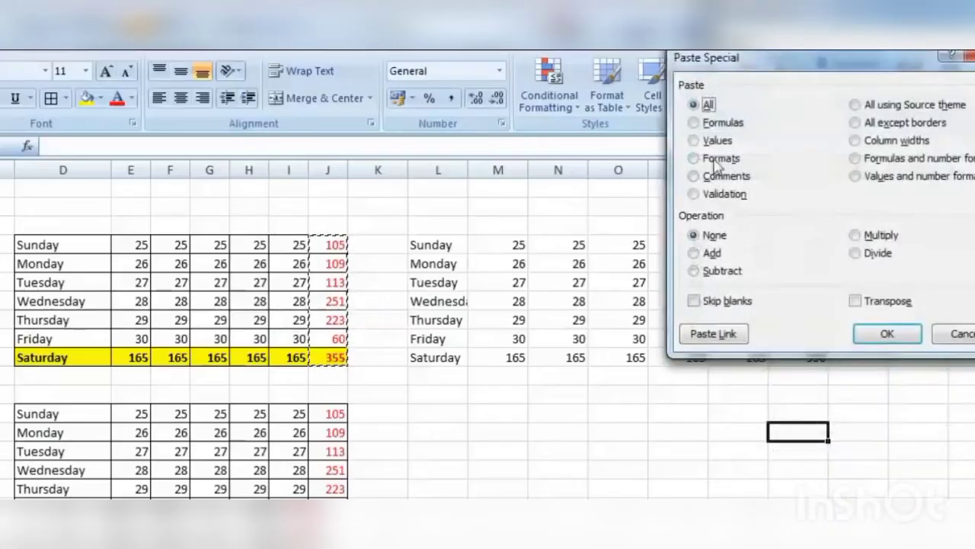
left_click(884, 333)
left_click(762, 451)
left_click(791, 434)
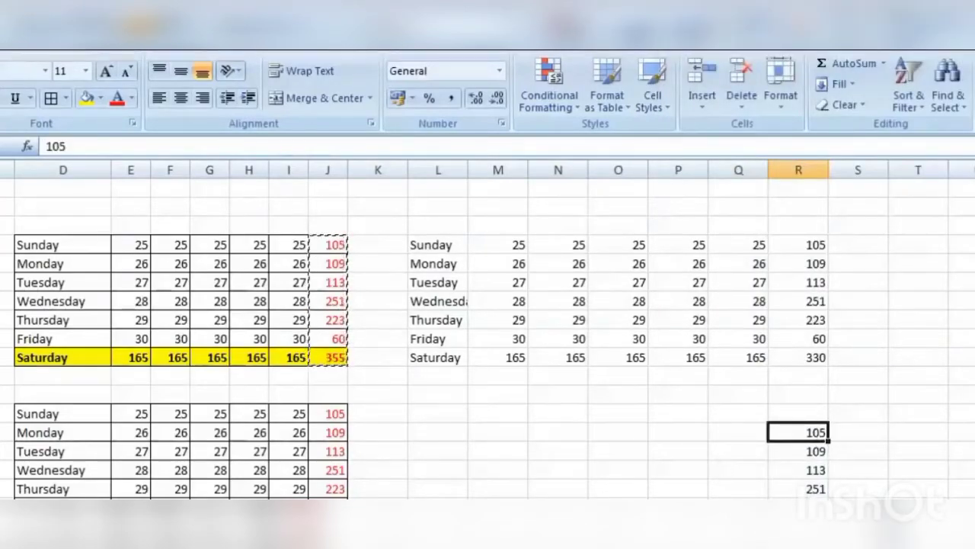
- Clear the pasted totals from R14 downward, cancelling the accidental move over the destination cells
left_click_drag(797, 442, 797, 510)
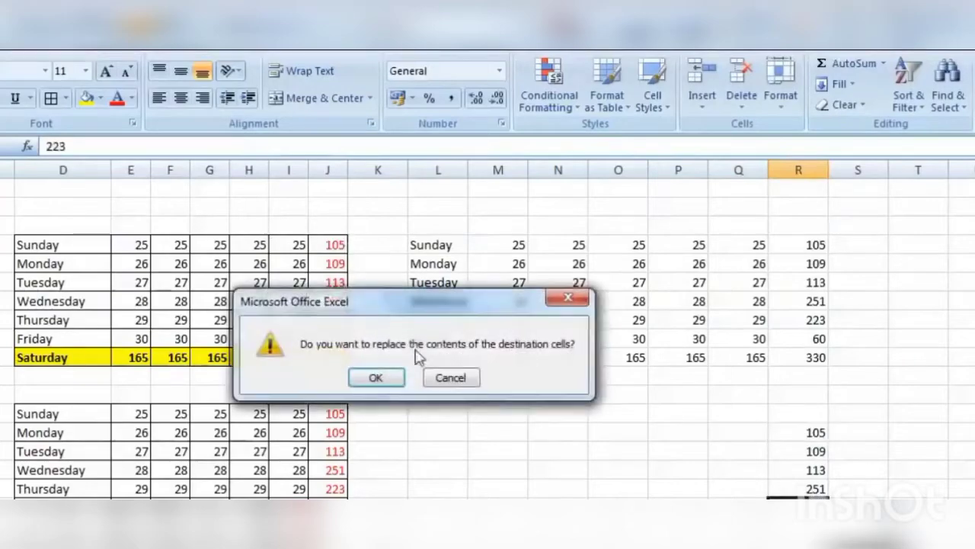
left_click(450, 377)
left_click_drag(785, 432, 797, 496)
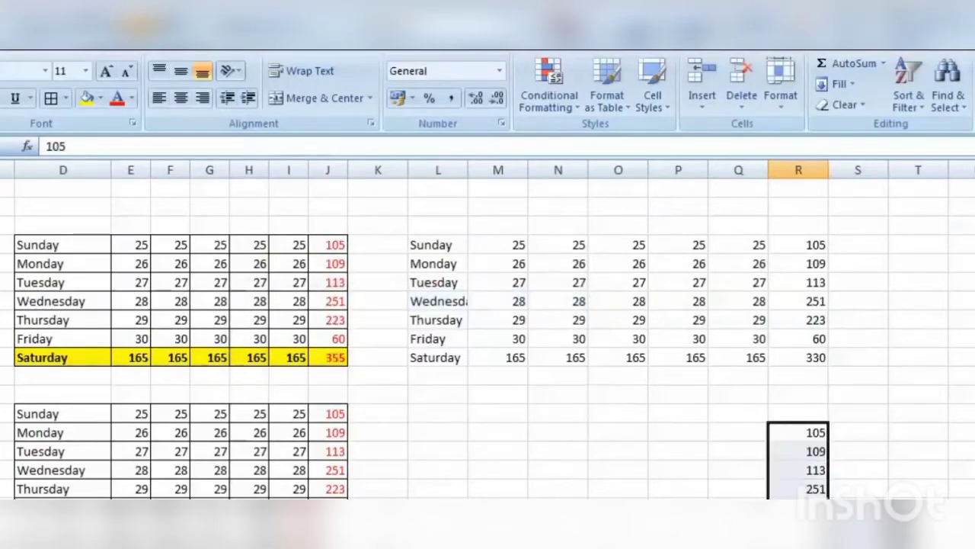
key("Delete")
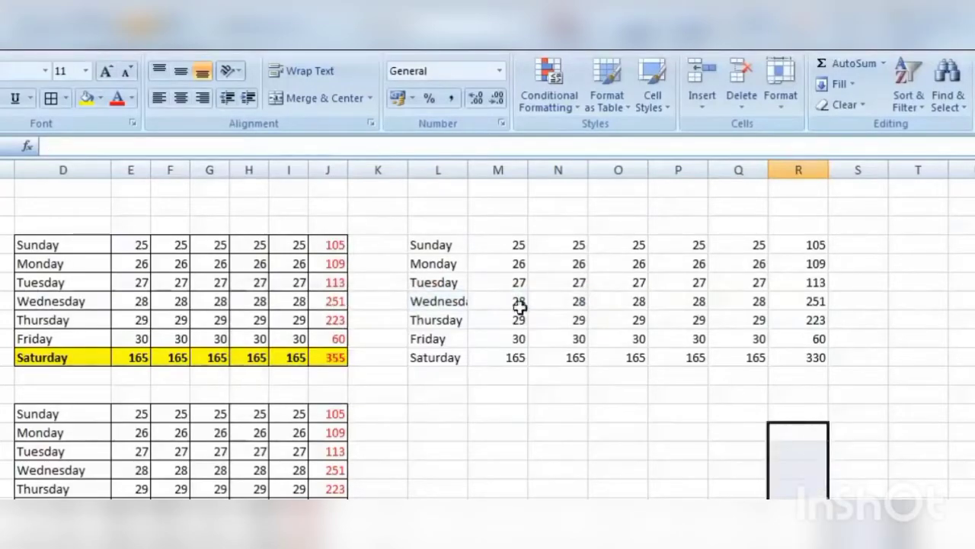
- Copy the formatted weekday table D4:J10 and paste only its values at cell L13, using Paste Special
left_click_drag(61, 246, 333, 355)
right_click(333, 355)
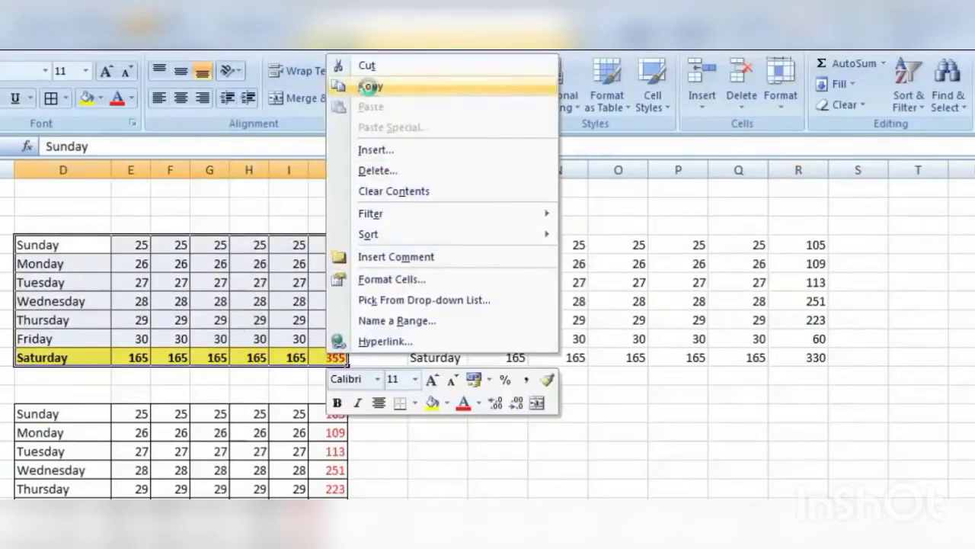
left_click(368, 86)
left_click(459, 413)
right_click(462, 416)
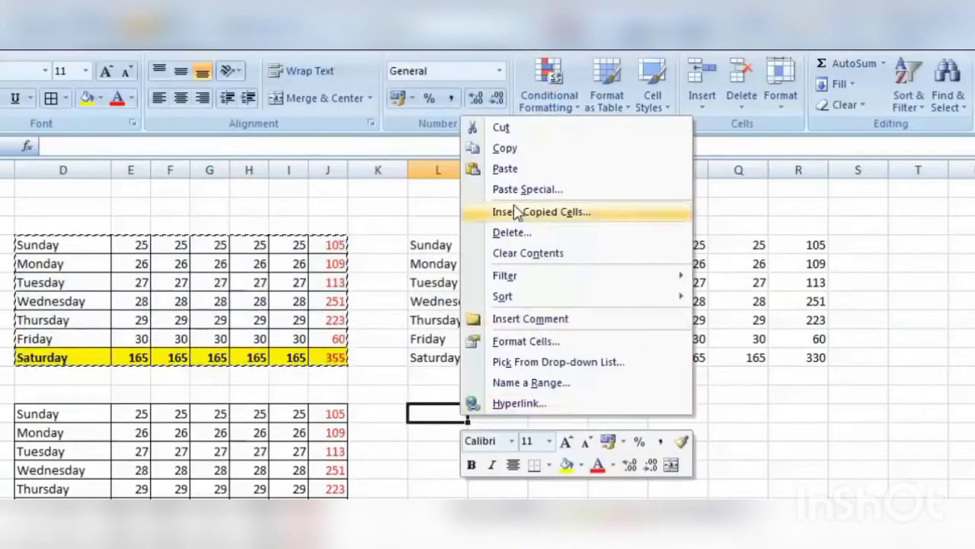
left_click(520, 190)
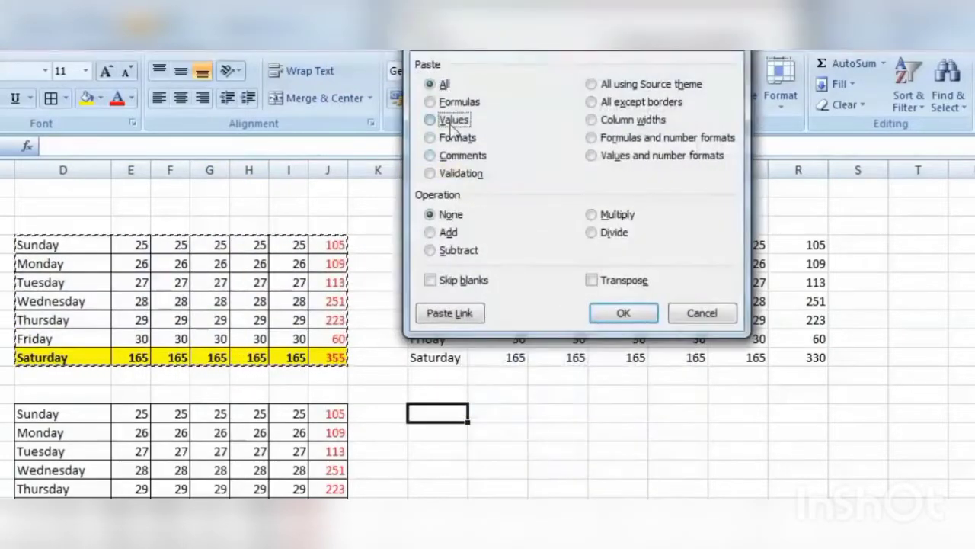
left_click(453, 122)
left_click(623, 312)
- Examine the contents of the column R totals and the Saturday row in the block pasted at L13
left_click(815, 432)
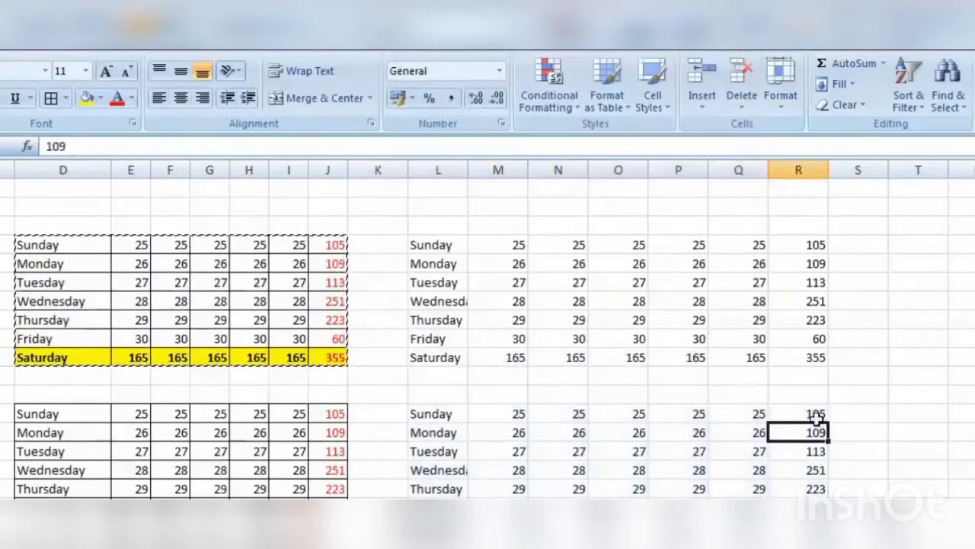
key("Down")
key("Down")
key("Down")
key("Down")
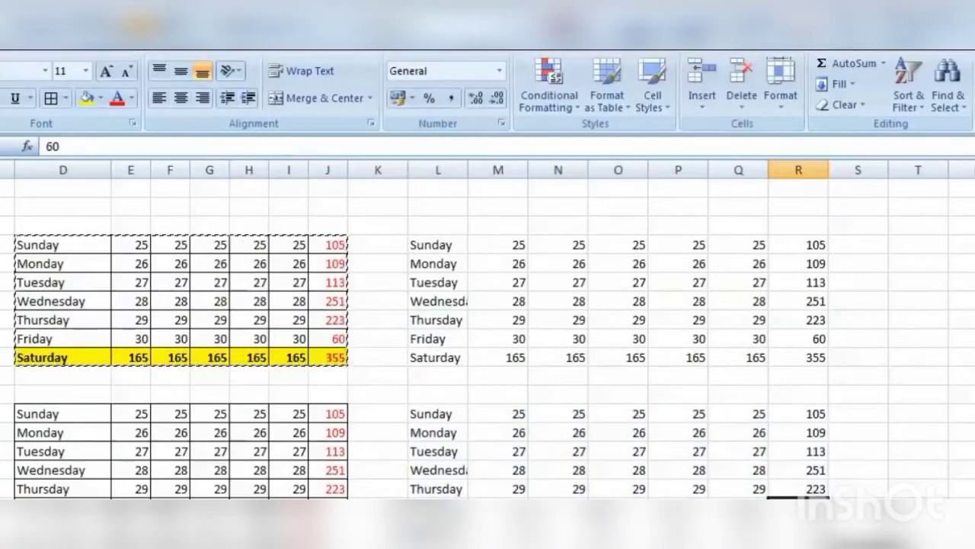
key("Down")
key("Left")
key("Left")
key("Left")
key("Left")
key("Left")
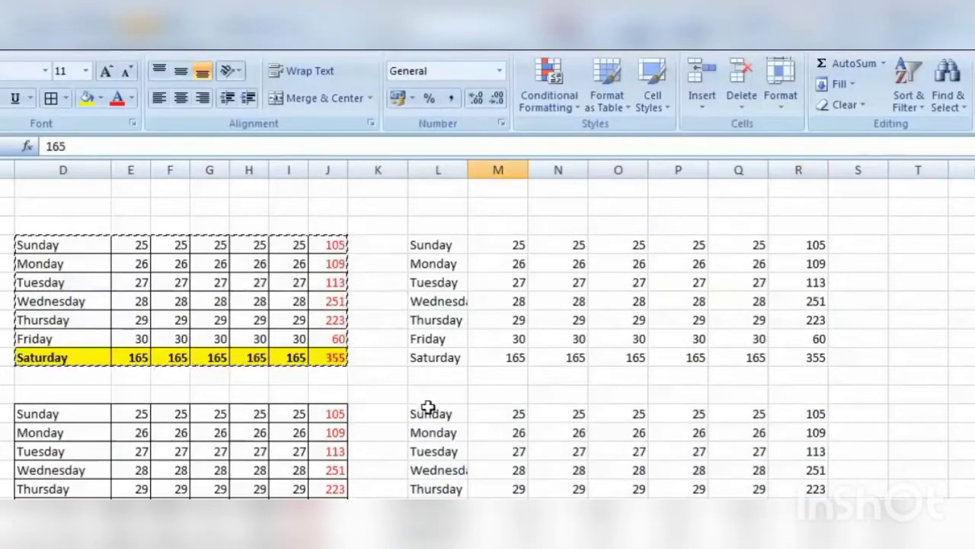
- Clear the values-only block pasted at L13
left_click_drag(428, 412, 816, 534)
key("Delete")
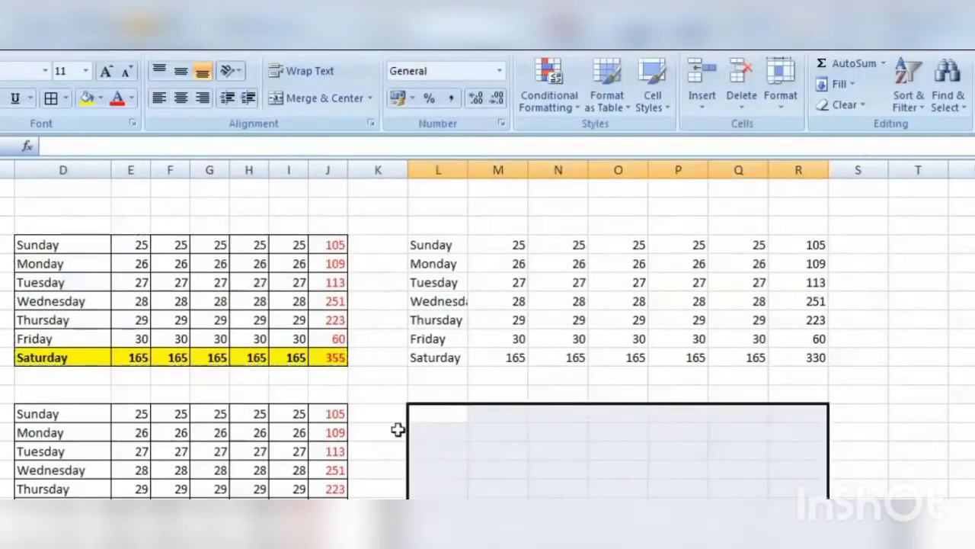
left_click_drag(47, 245, 322, 362)
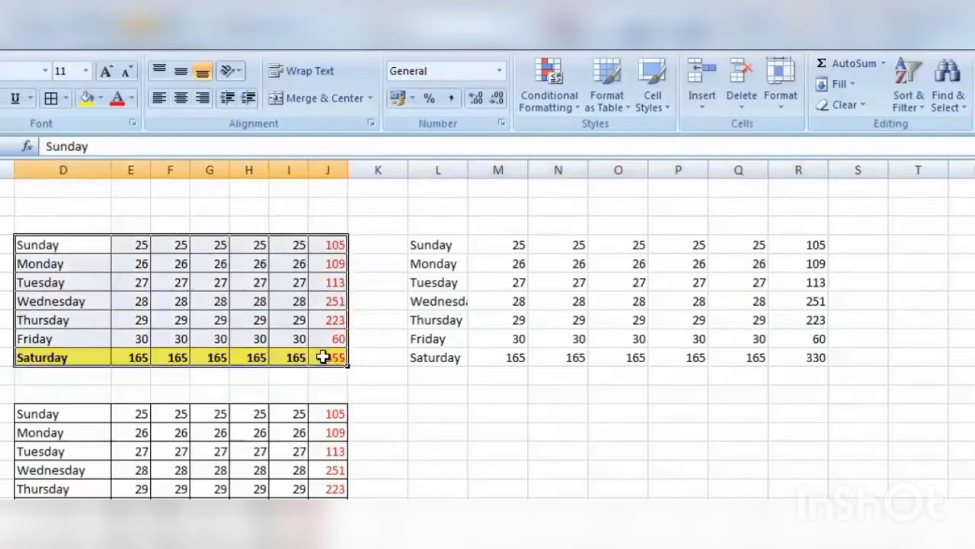
right_click(323, 357)
left_click(390, 94)
right_click(448, 419)
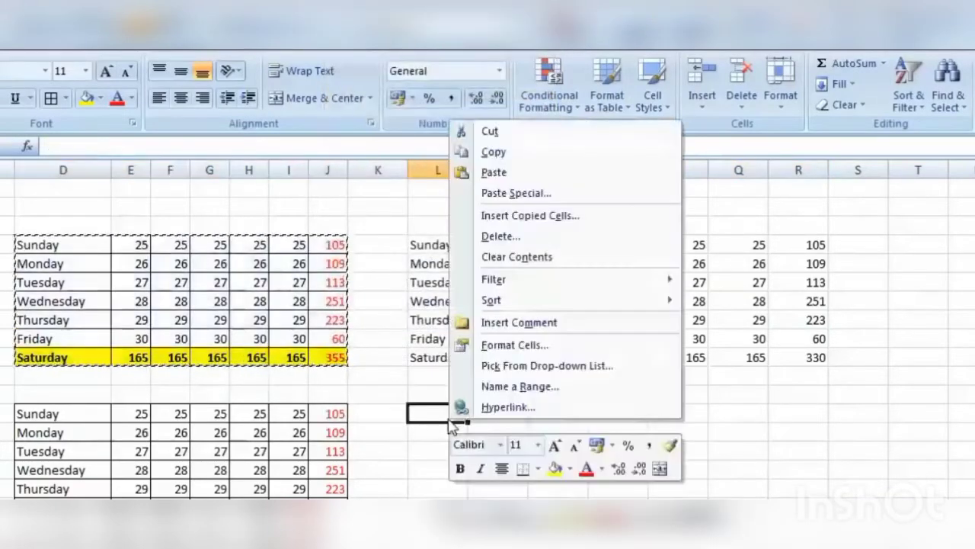
left_click(532, 195)
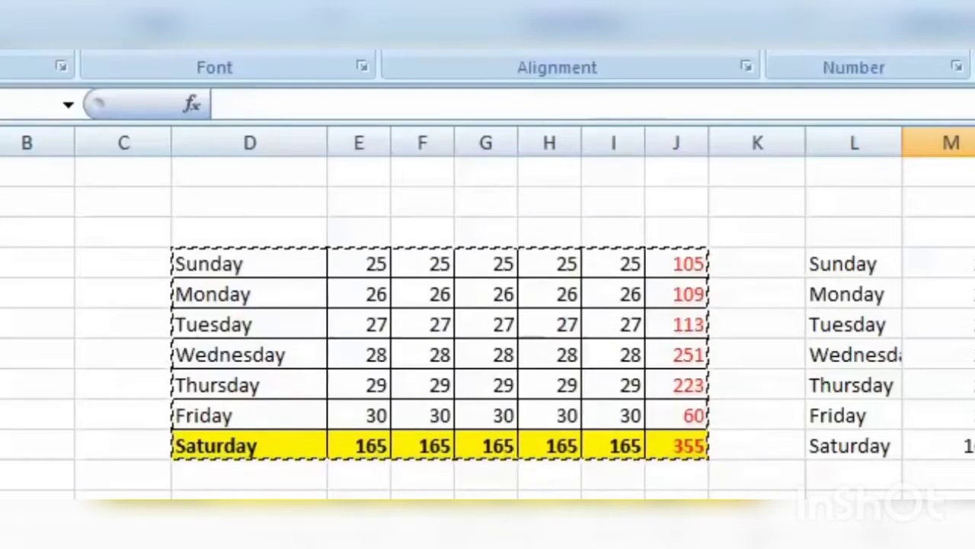
- Try pasting the yellow Saturday row D10:J10 normally over the Tuesday row L6:R6, and undo the paste
left_click_drag(686, 441, 228, 447)
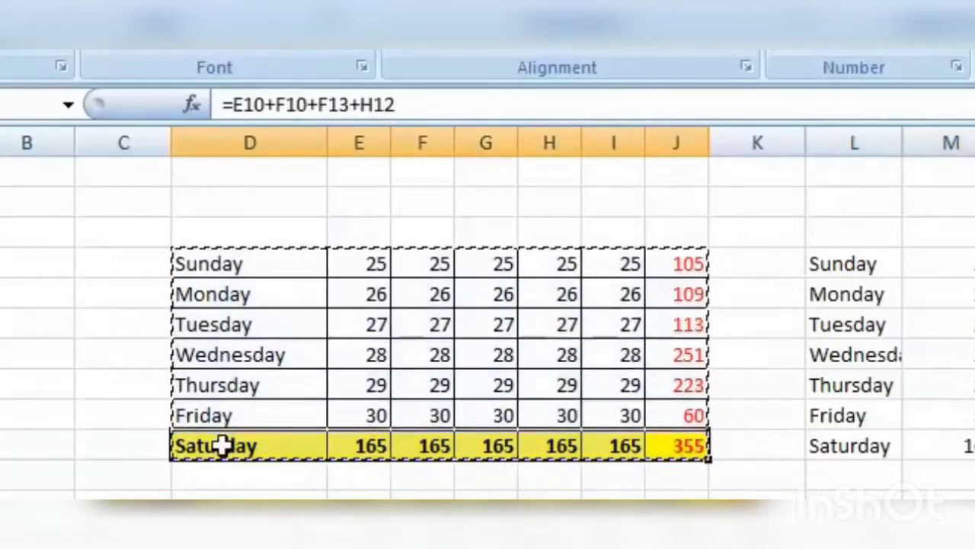
right_click(318, 445)
left_click(423, 12)
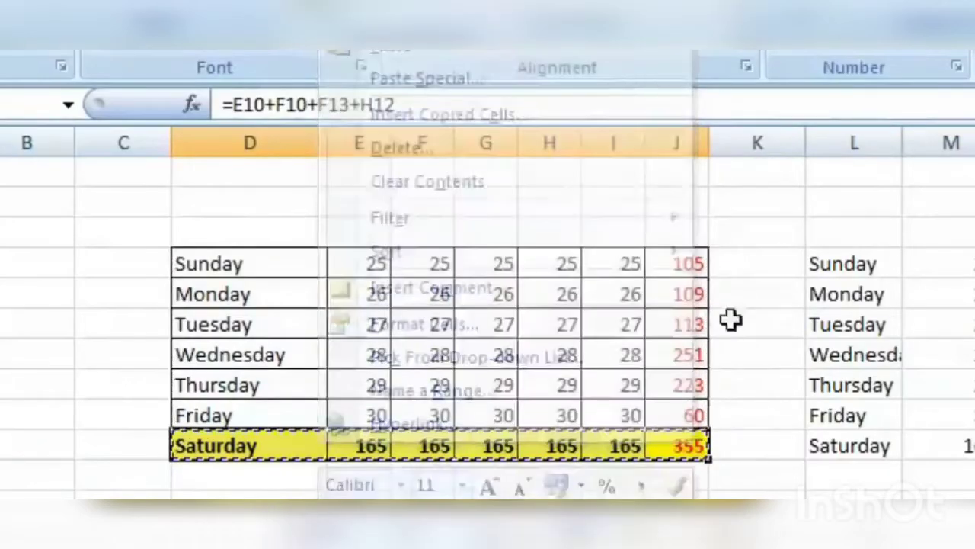
left_click_drag(488, 363, 875, 359)
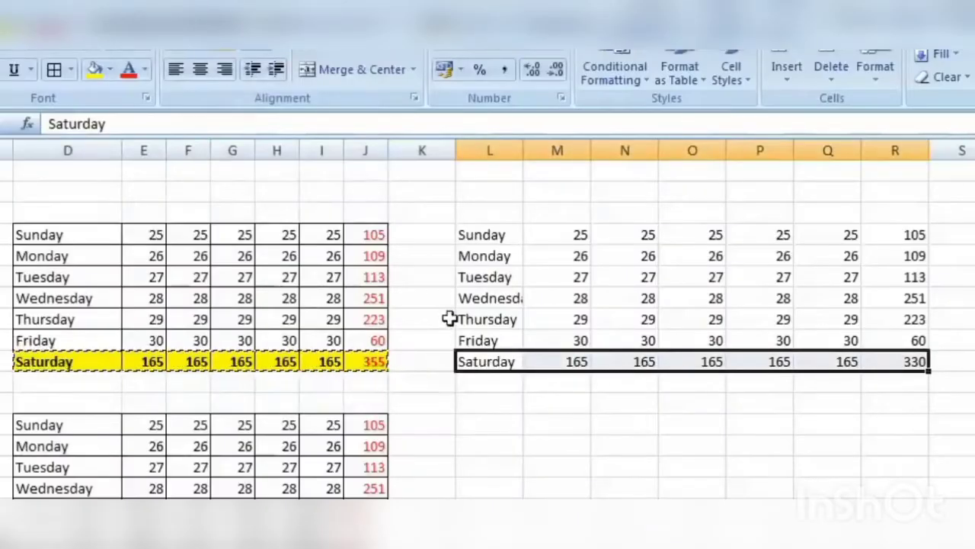
left_click_drag(466, 279, 871, 280)
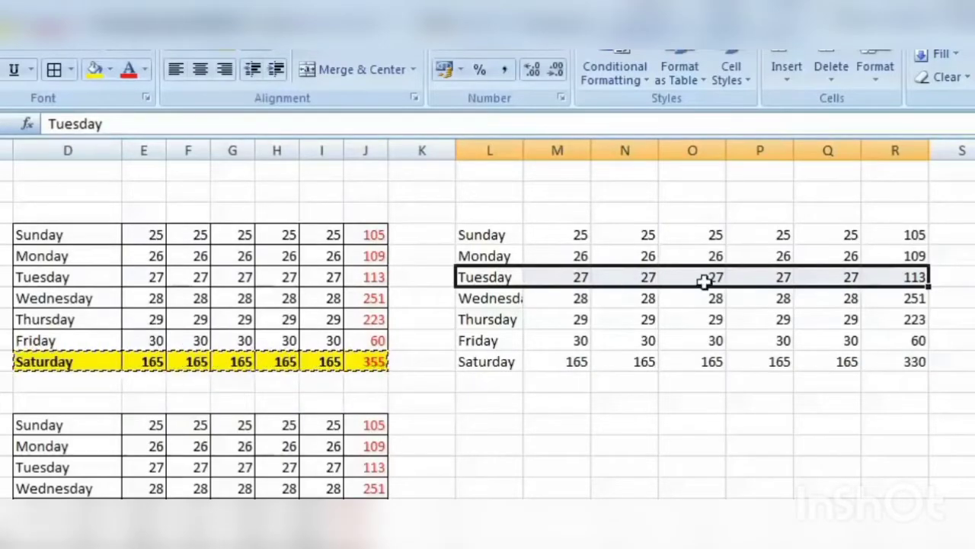
right_click(545, 280)
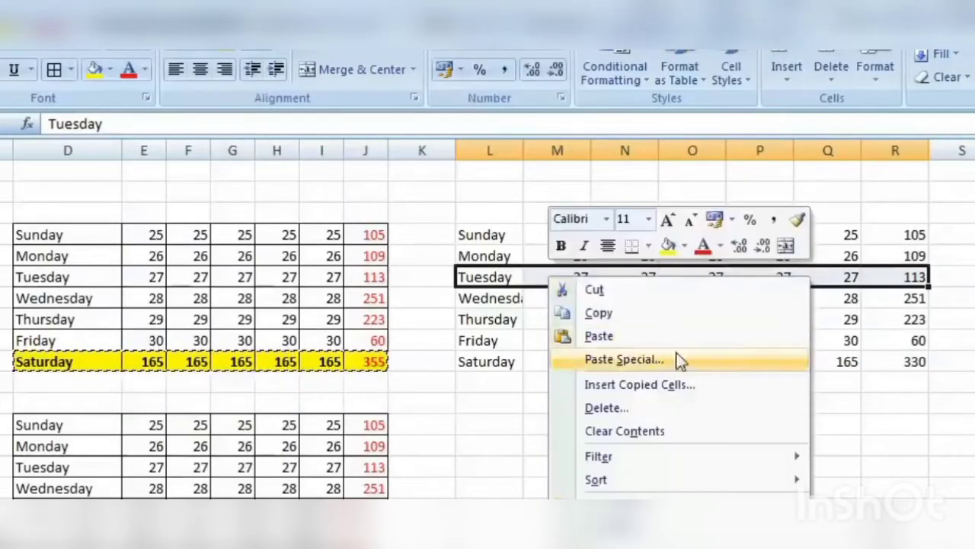
left_click(599, 336)
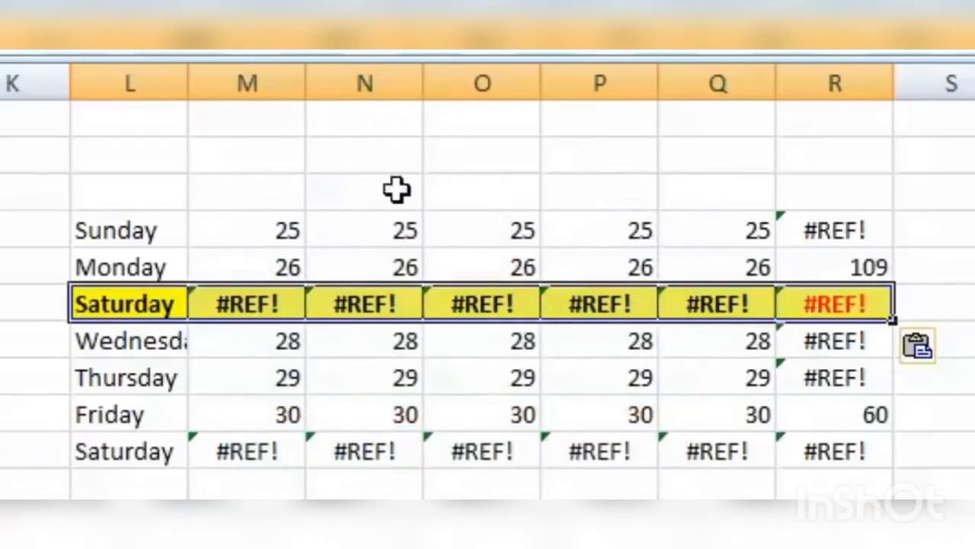
key("ctrl+z")
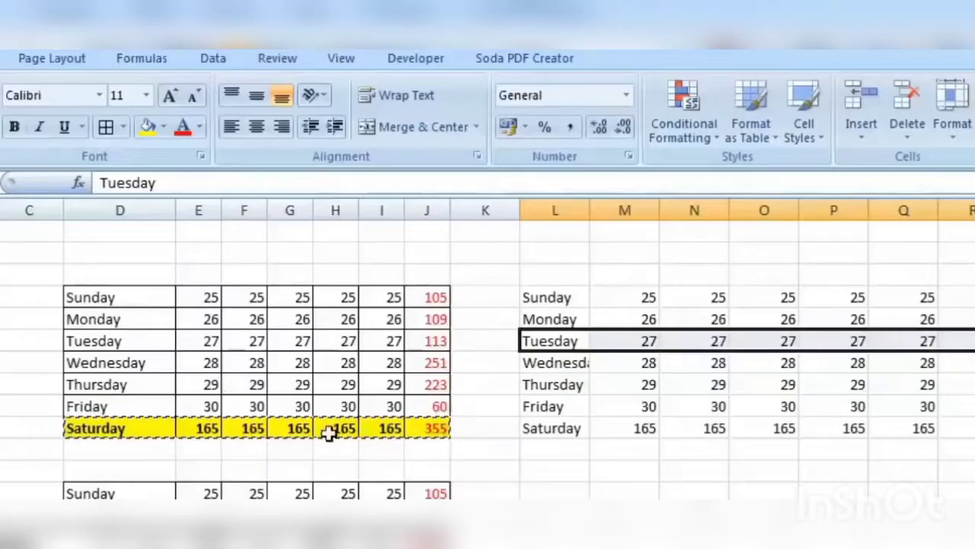
- Copy the Saturday sum in I10 and paste only its formats onto the Tuesday row L6:R6, using Paste Special
right_click(381, 428)
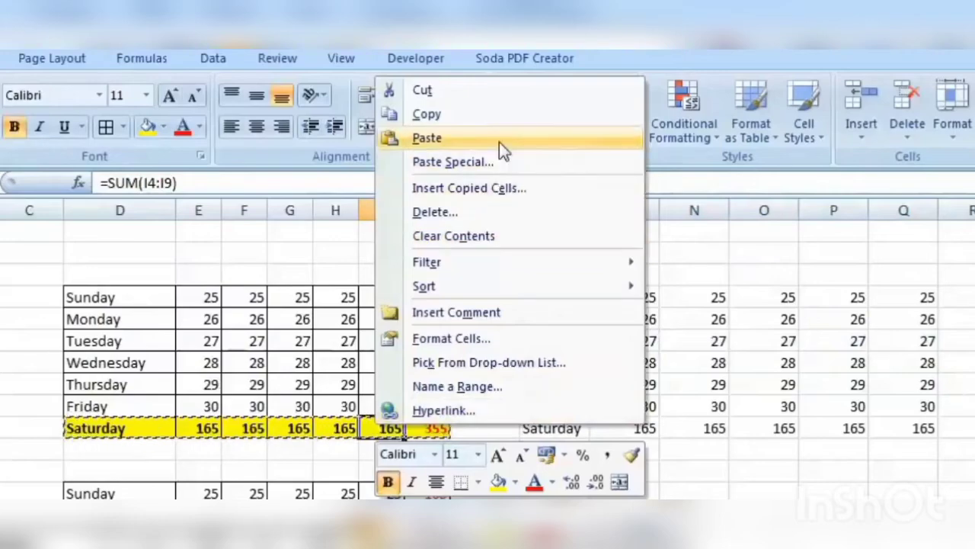
left_click(502, 121)
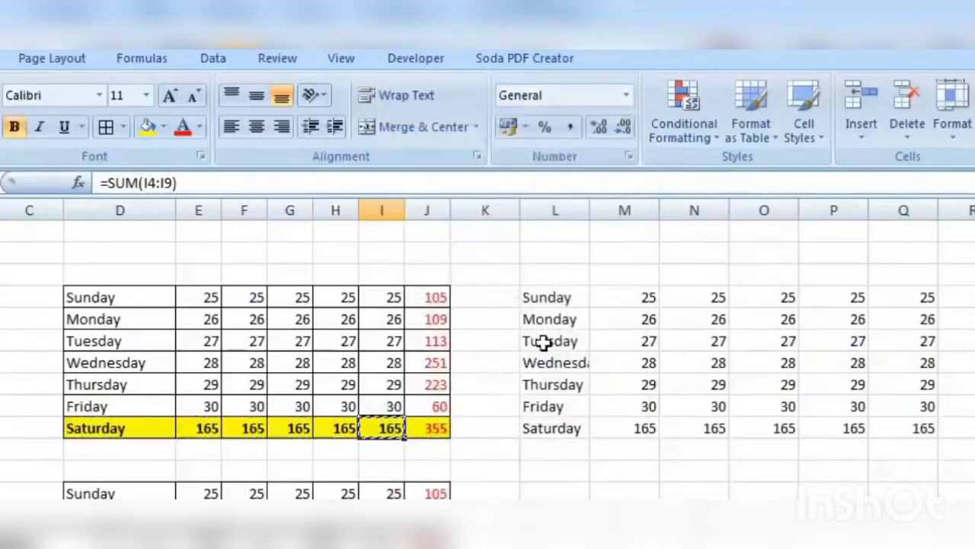
left_click_drag(539, 342, 960, 341)
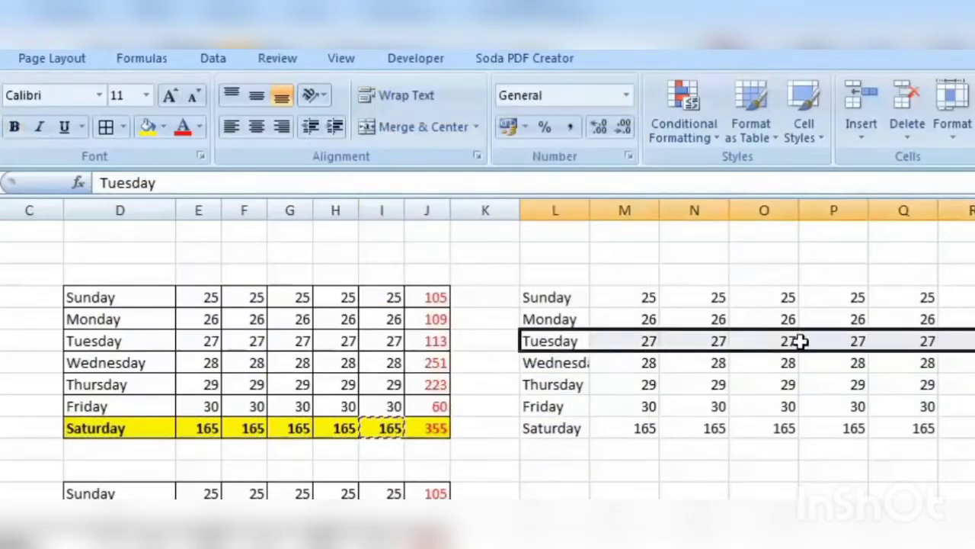
right_click(800, 341)
left_click(865, 426)
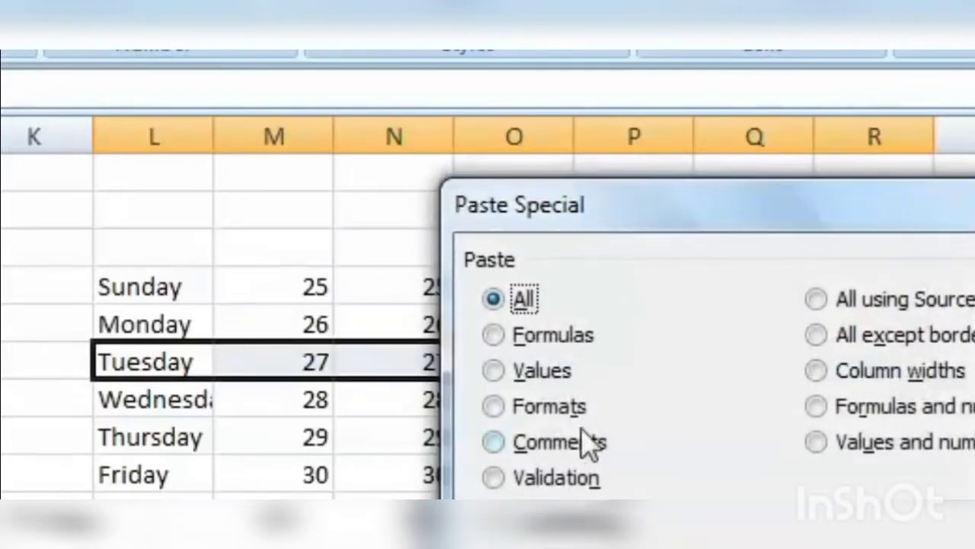
left_click(581, 407)
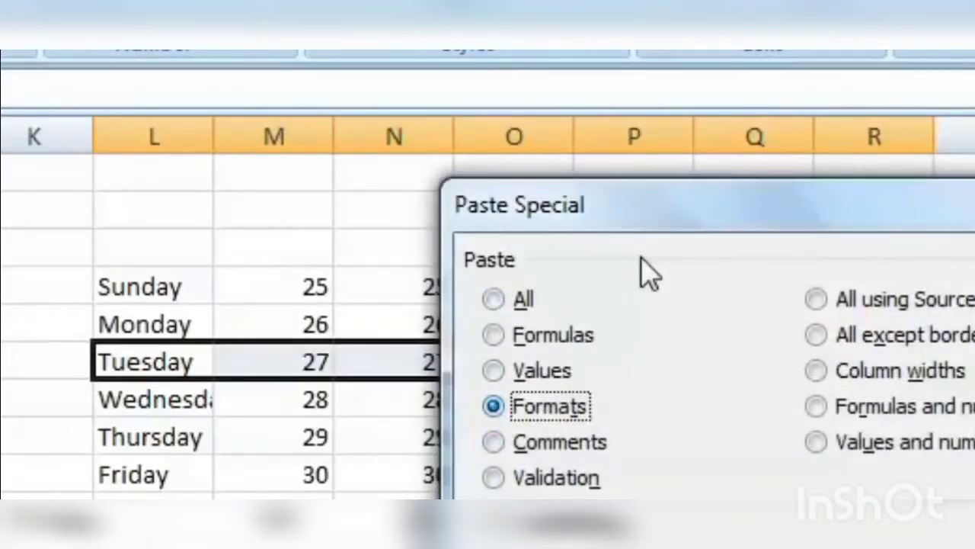
left_click_drag(647, 209, 285, 483)
key("Return")
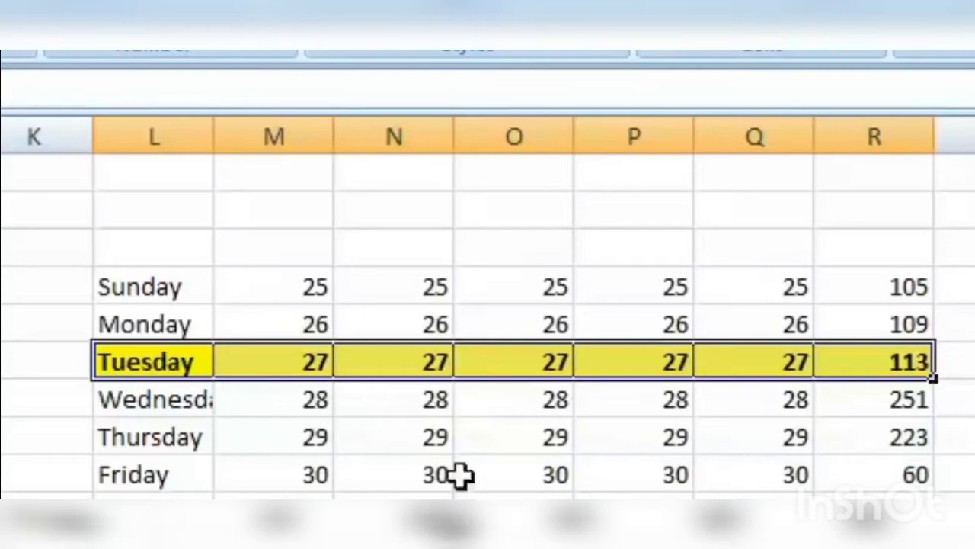
- Copy the yellow Saturday row D10:J10 and paste only its formats onto the Sunday row starting at L4
left_click(425, 522)
left_click(4, 473)
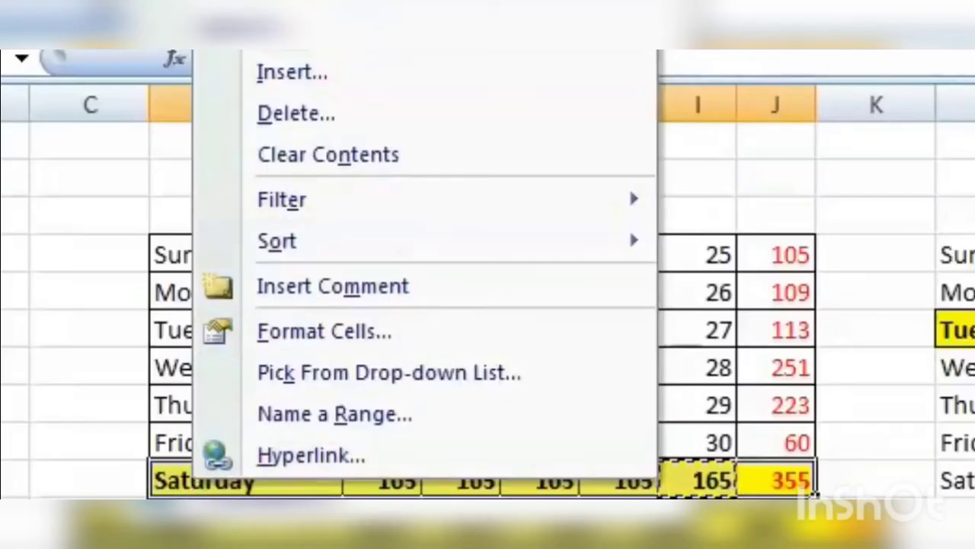
key("Escape")
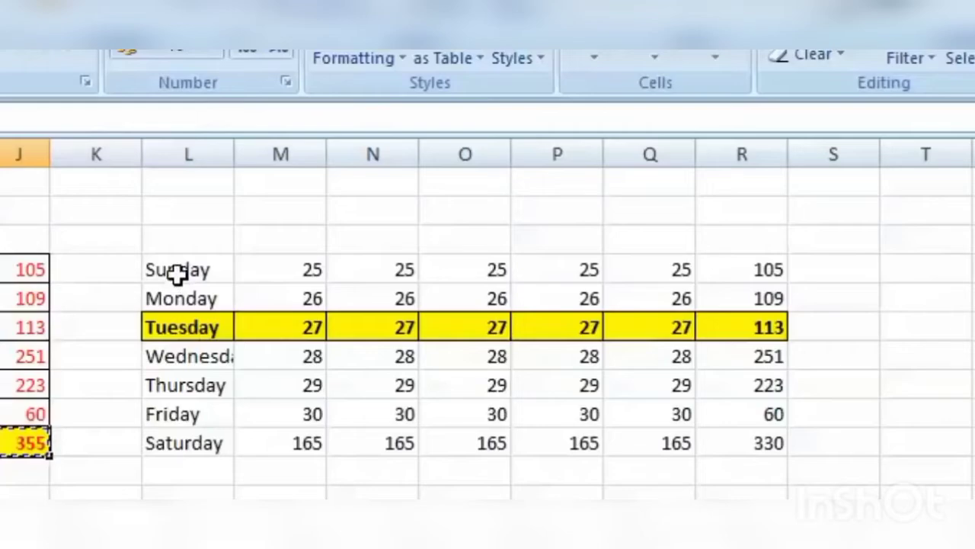
right_click(178, 275)
left_click(327, 391)
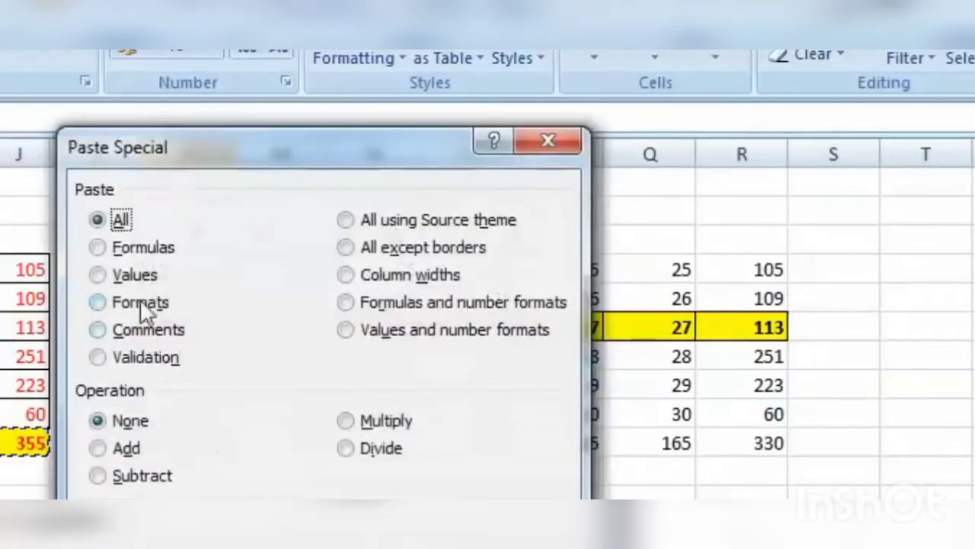
left_click(137, 304)
key("Return")
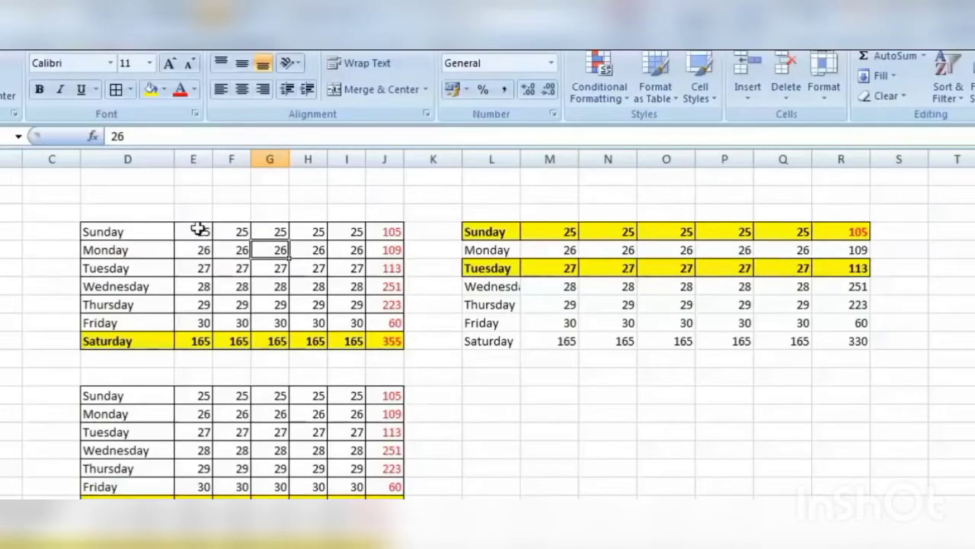
- Add Duplicate Values conditional formatting to E4:E9 with Light Red Fill with Dark Red Text
left_click_drag(197, 229, 195, 316)
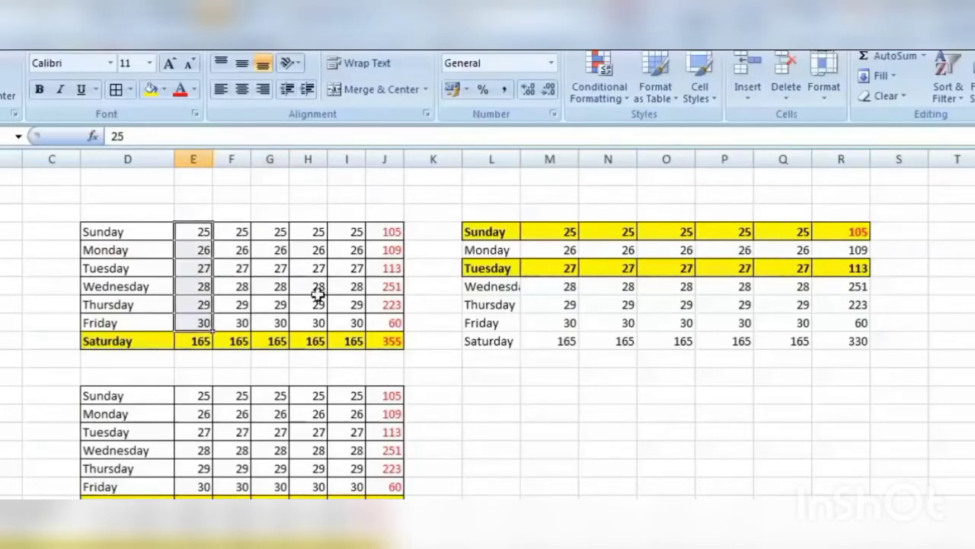
left_click(599, 86)
mouse_move(648, 126)
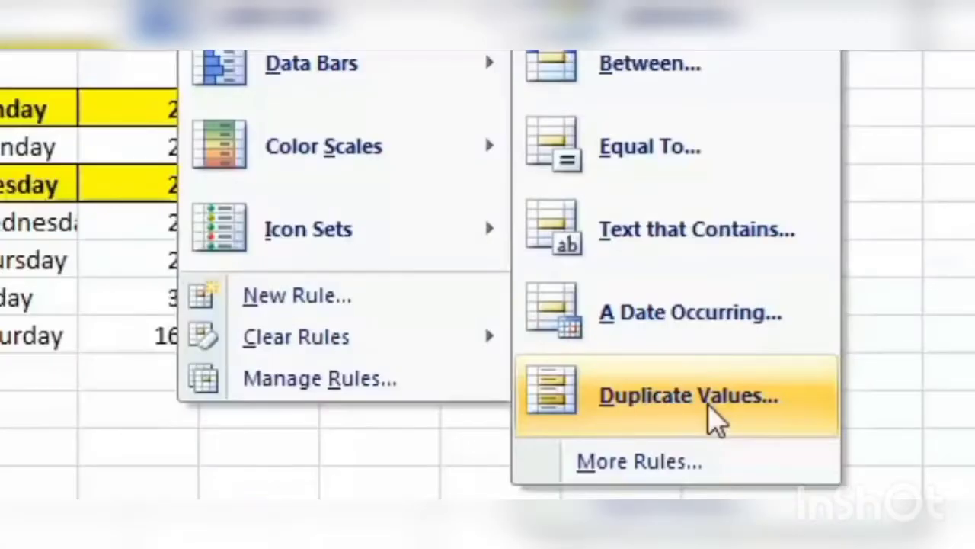
left_click(690, 396)
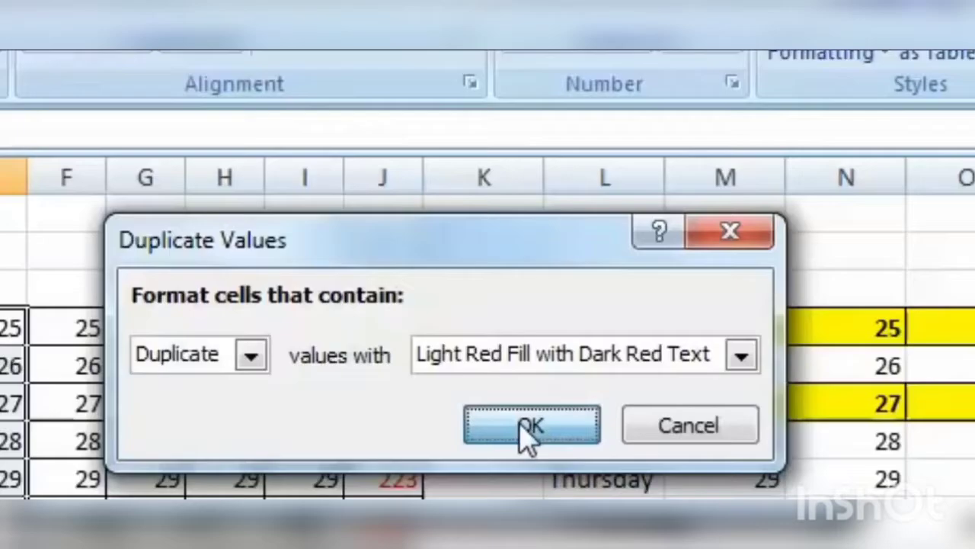
left_click(531, 431)
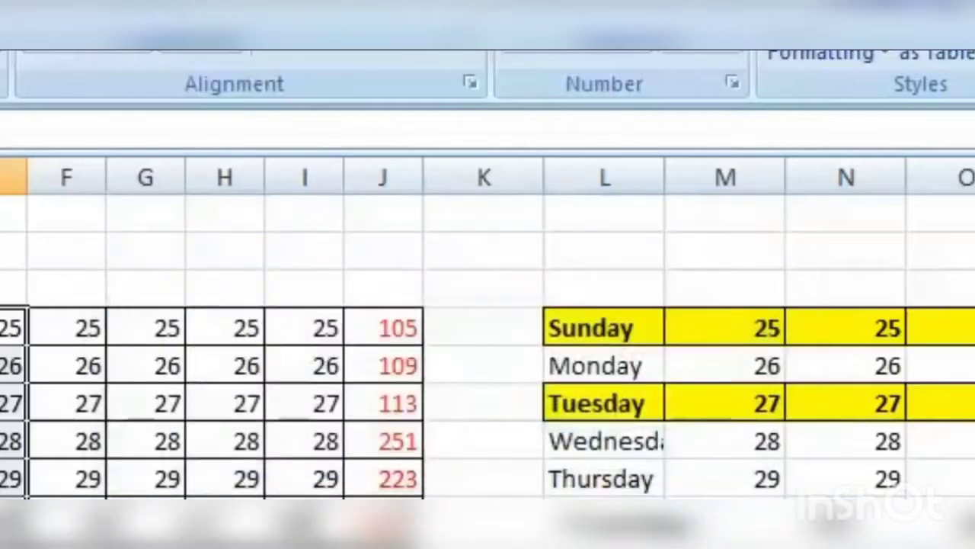
- Enter 24 in the Monday cell E5 and overwrite it with 27
left_click(23, 366)
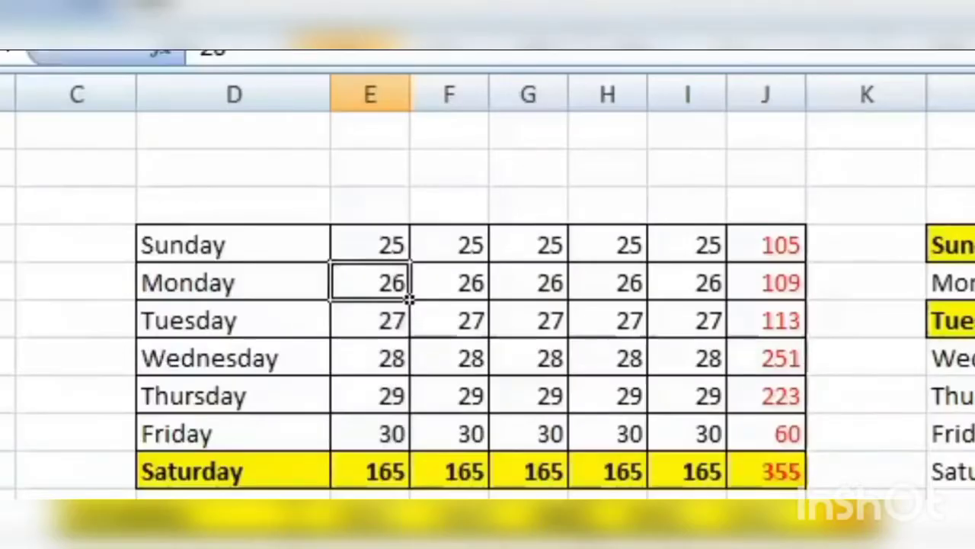
type("24")
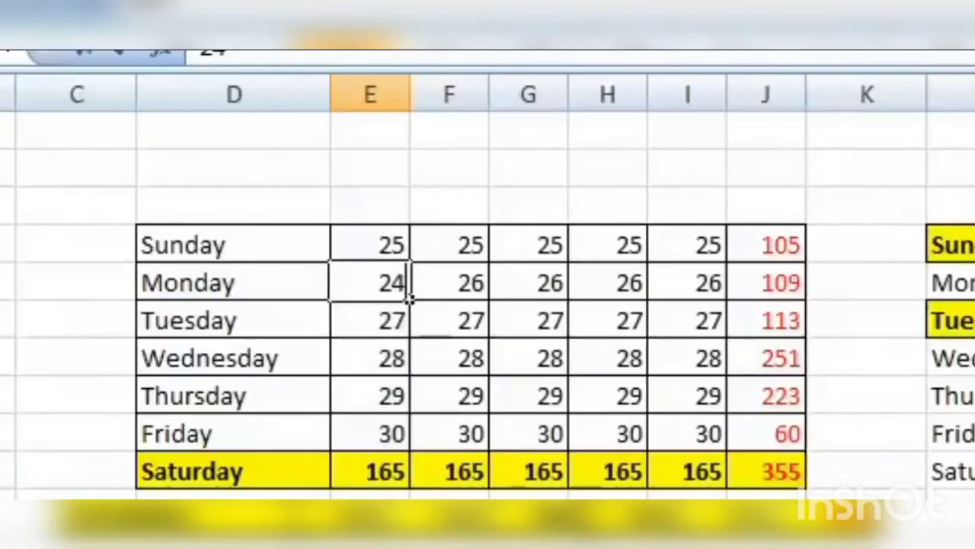
key("Return")
key("Up")
type("27")
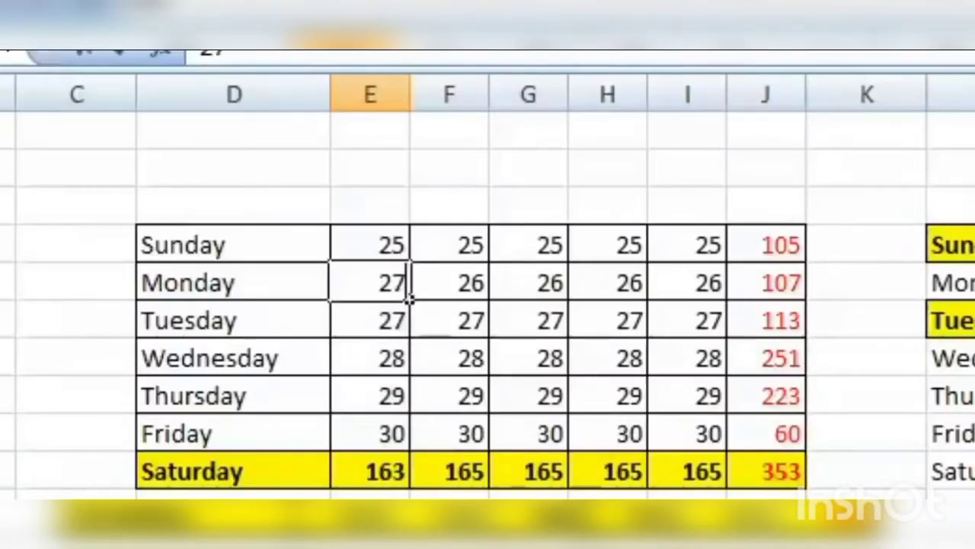
key("Return")
left_click(462, 424)
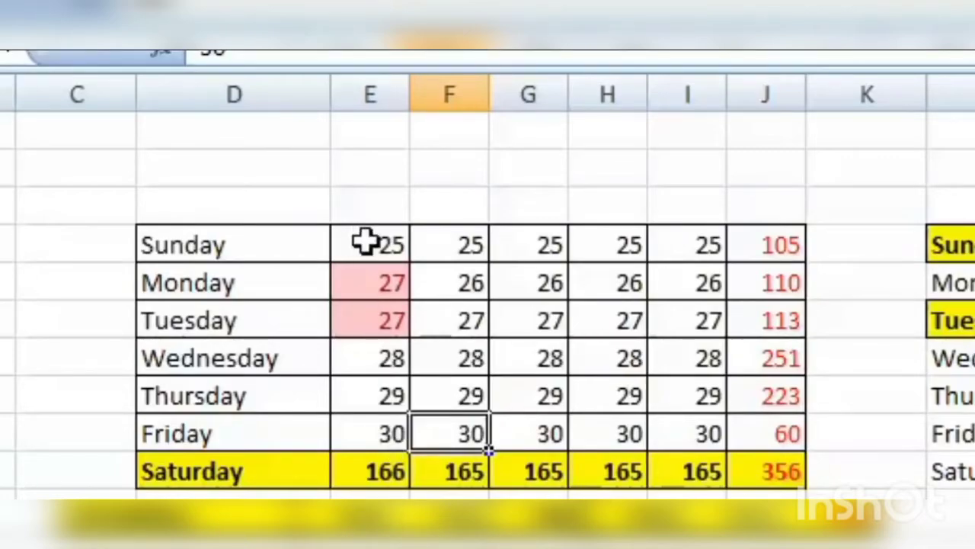
- Copy E4:E9 and paste only its formats onto I4:I10 using Paste Special
left_click_drag(371, 243, 366, 432)
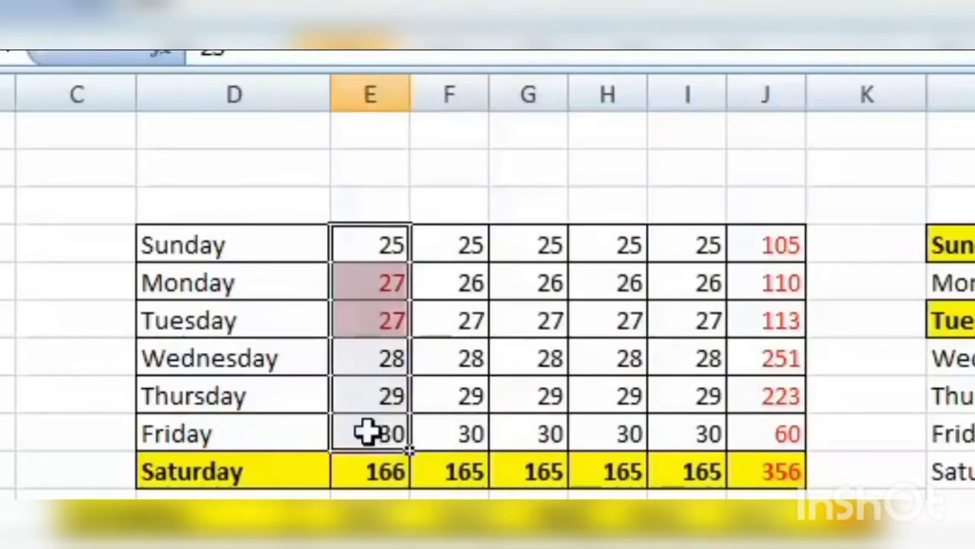
right_click(381, 425)
left_click(499, 489)
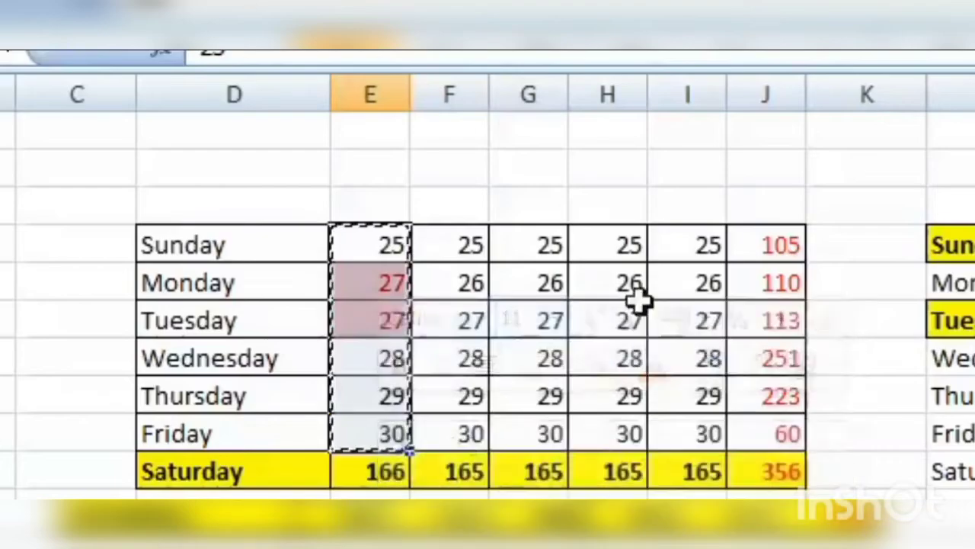
left_click_drag(689, 244, 696, 457)
right_click(702, 436)
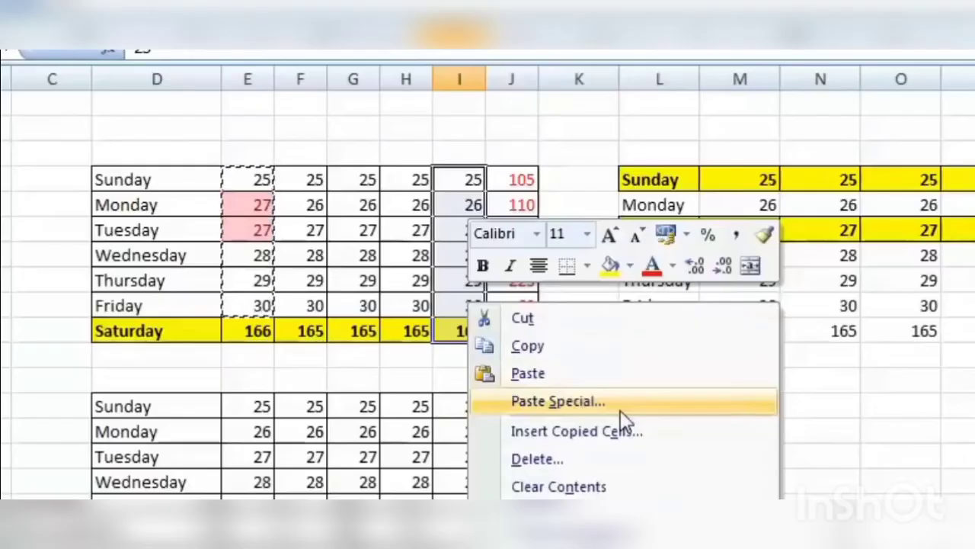
left_click(620, 412)
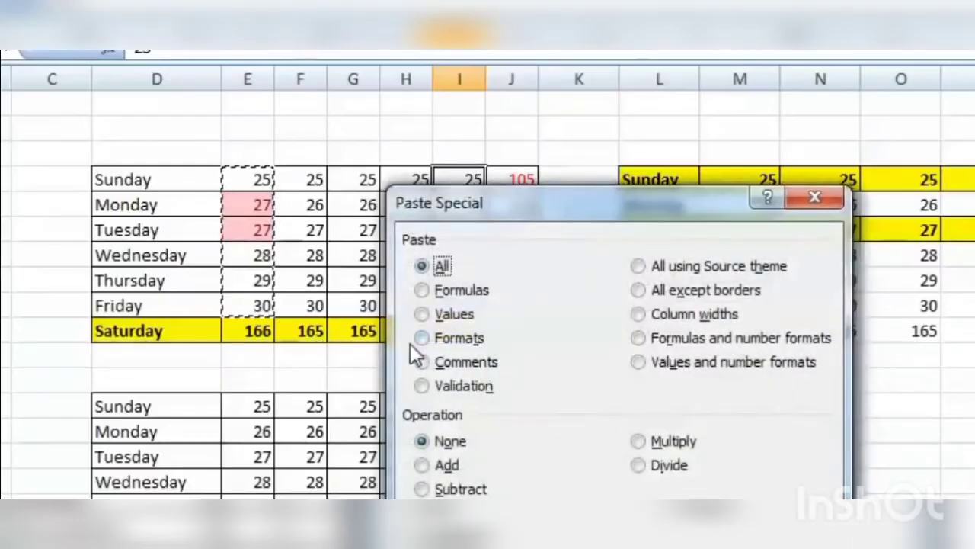
left_click(442, 340)
left_click_drag(594, 203, 937, 64)
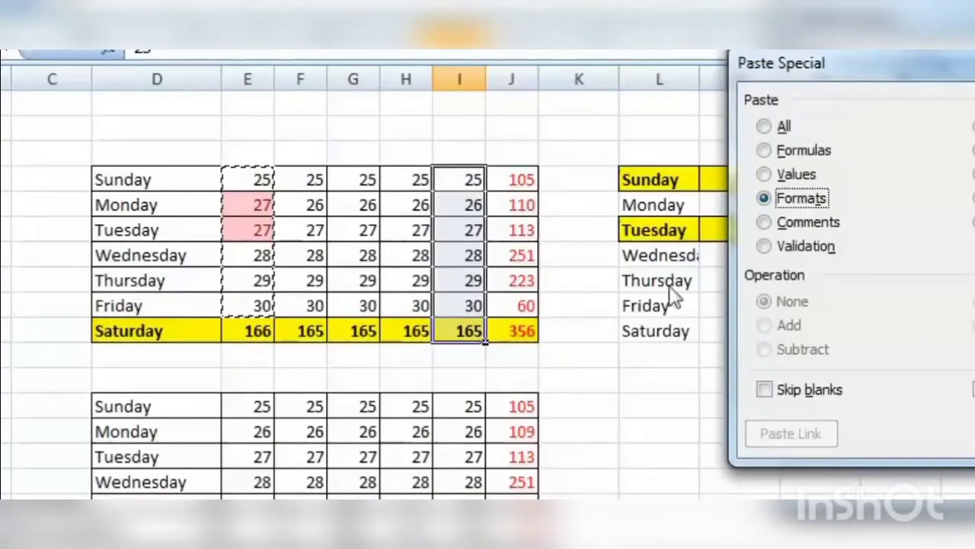
left_click(952, 435)
left_click(462, 257)
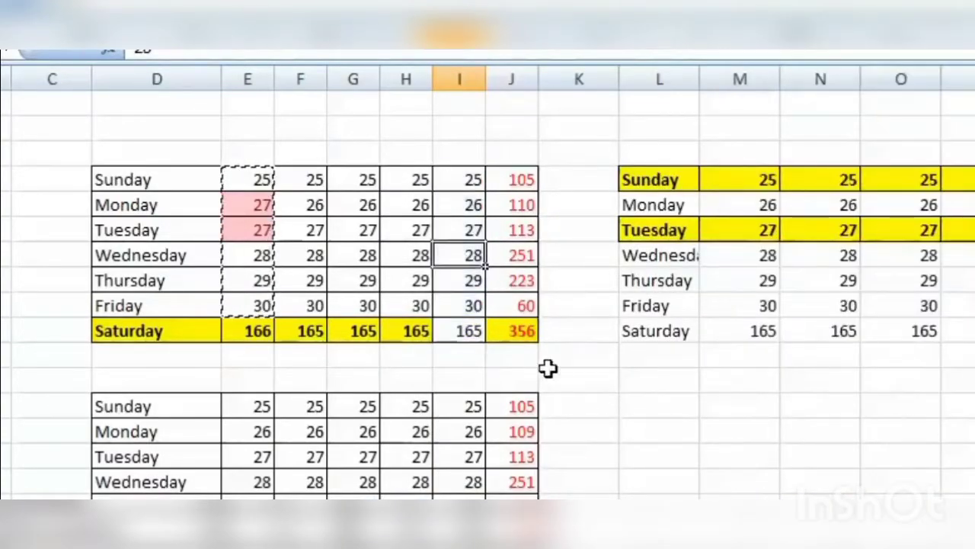
- Set the Thursday value in I8 to 27
left_click(472, 280)
type("2")
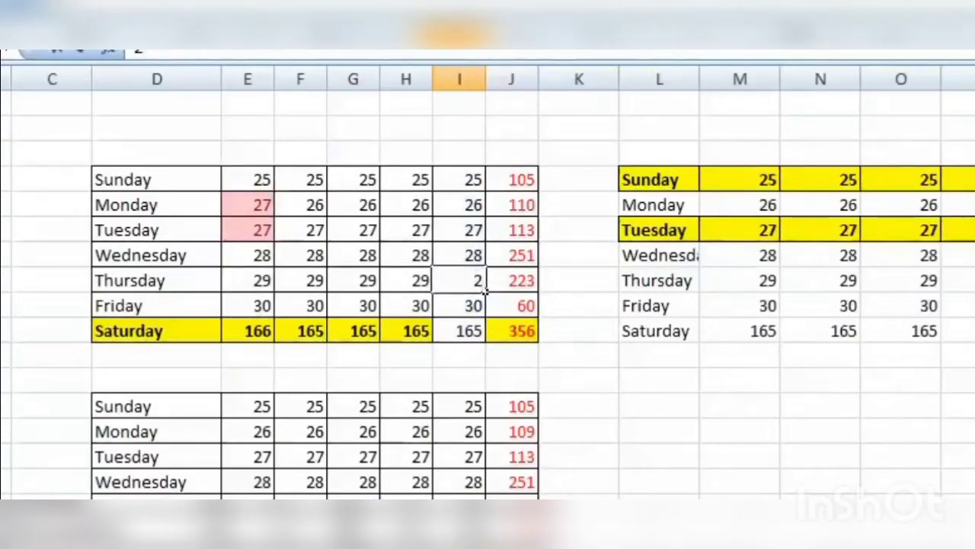
key("Return")
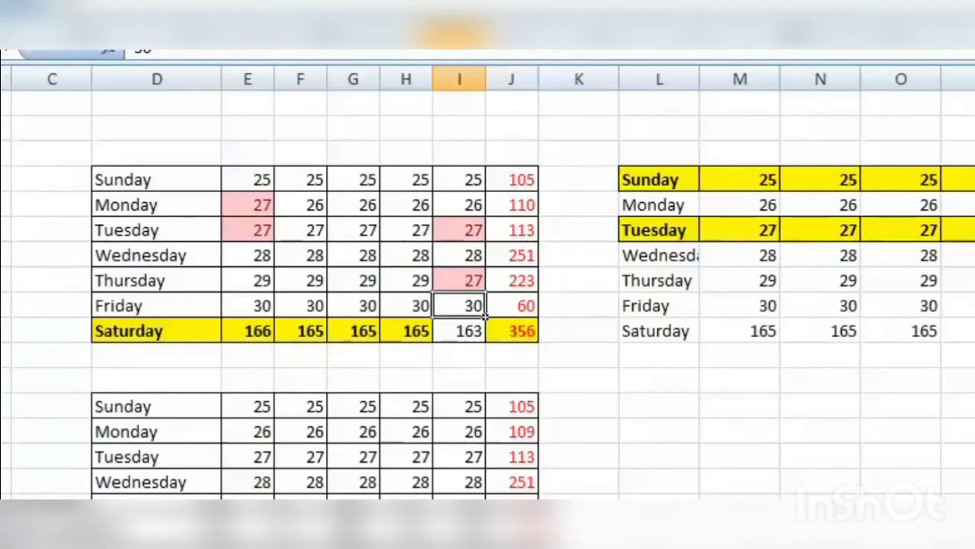
- Insert a comment reading "klkjlkjlkjl lkjlk" on the Monday cell E5
right_click(640, 400)
right_click(346, 242)
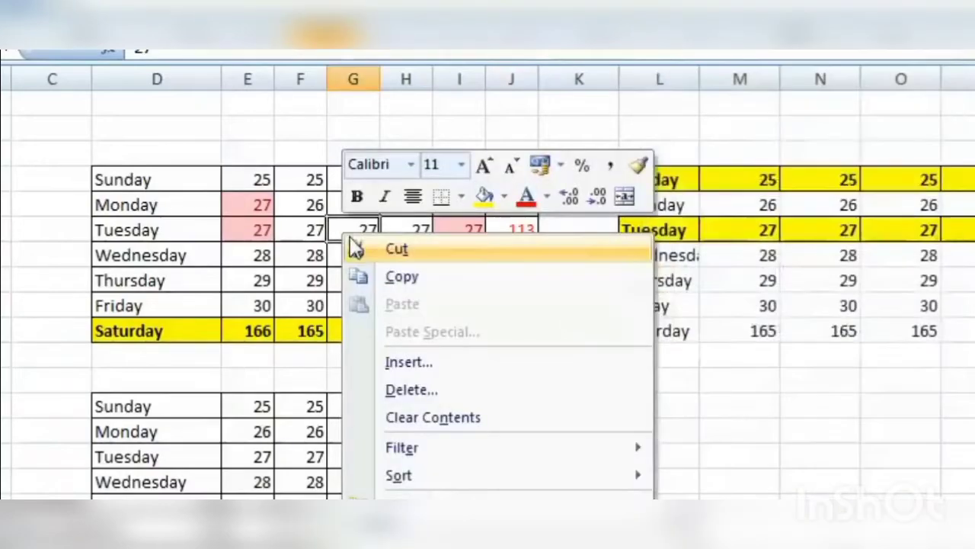
mouse_move(506, 456)
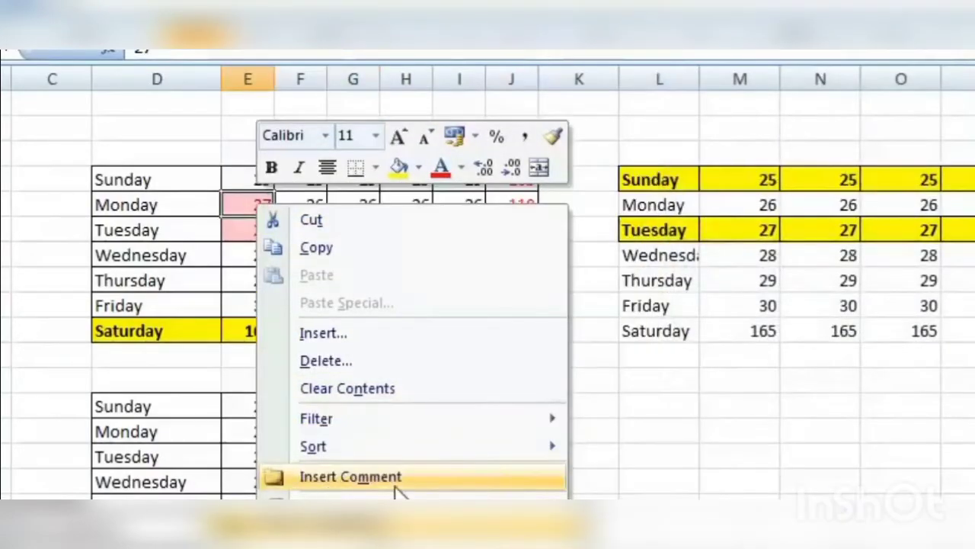
left_click(395, 480)
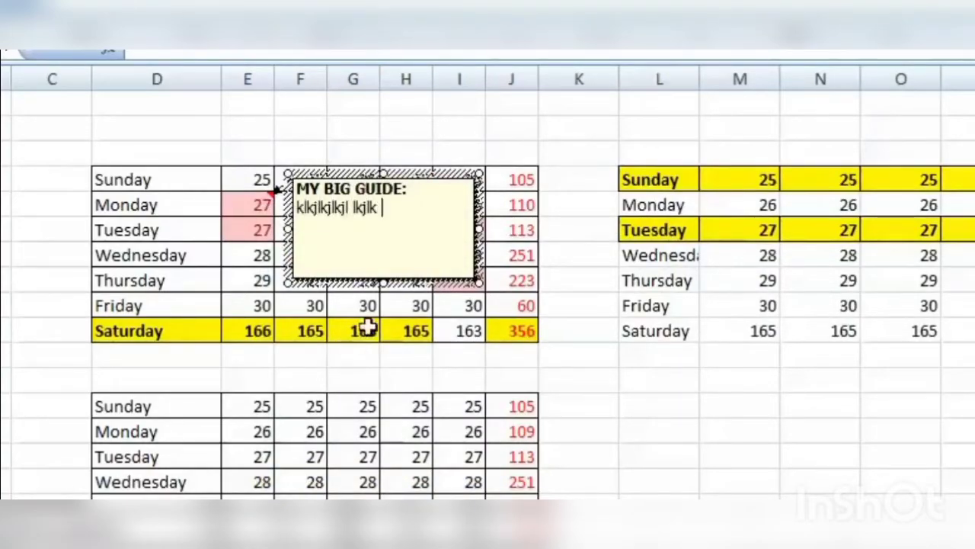
left_click(370, 333)
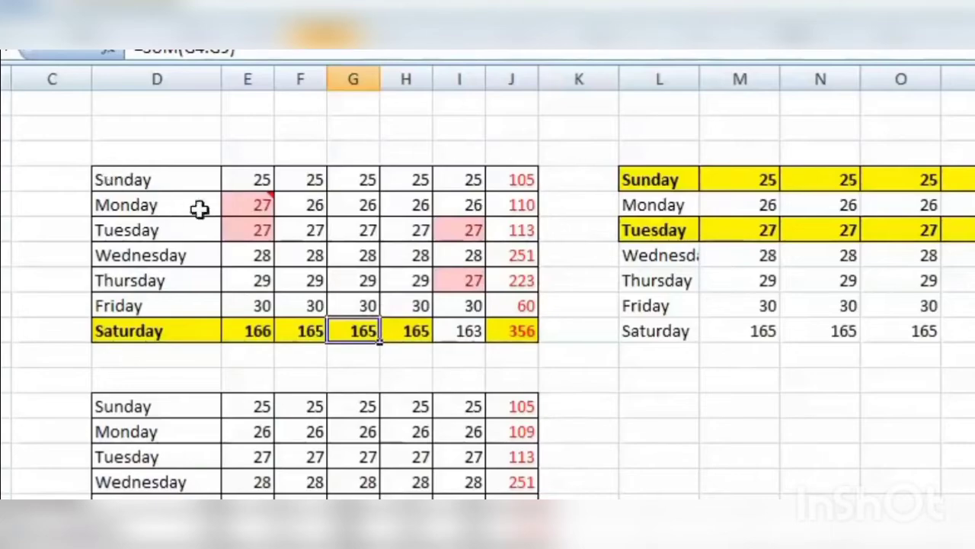
- Copy the table D4:J10 and paste only its comments at L13 using Paste Special
mouse_move(239, 205)
left_click_drag(126, 180, 505, 333)
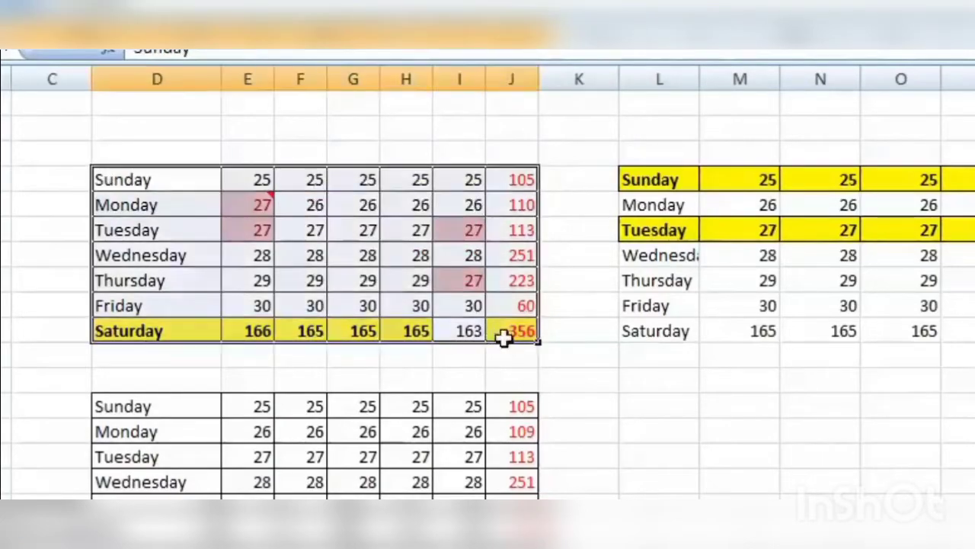
right_click(358, 276)
left_click(480, 329)
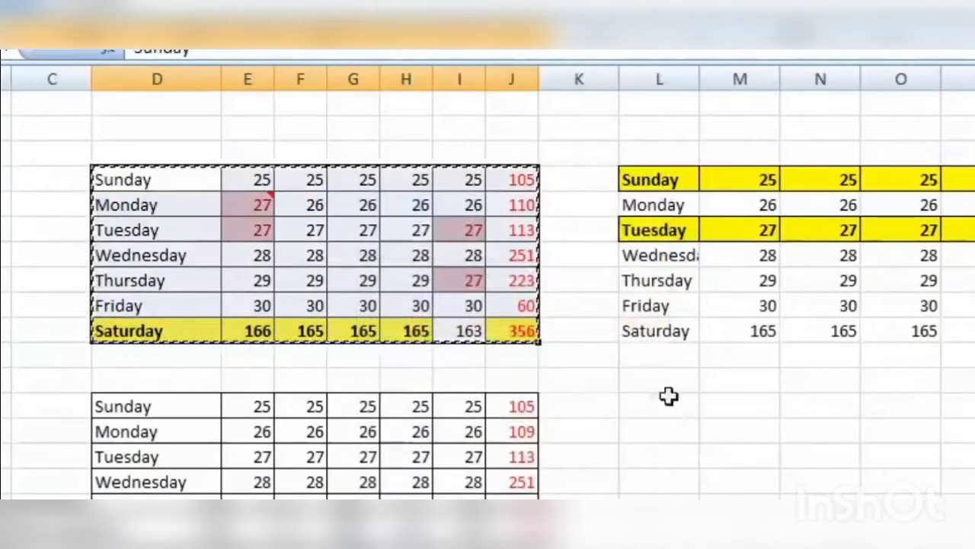
right_click(672, 406)
left_click(776, 99)
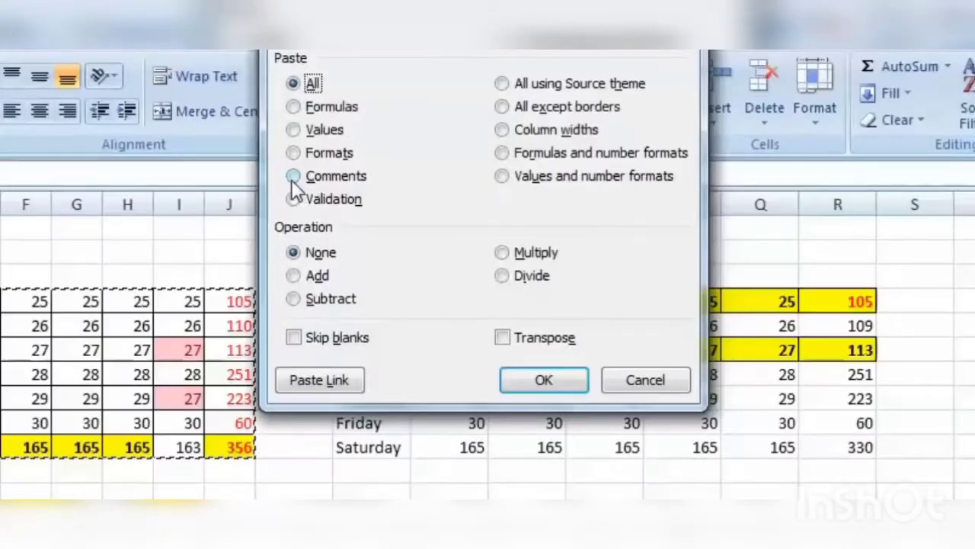
left_click(579, 51)
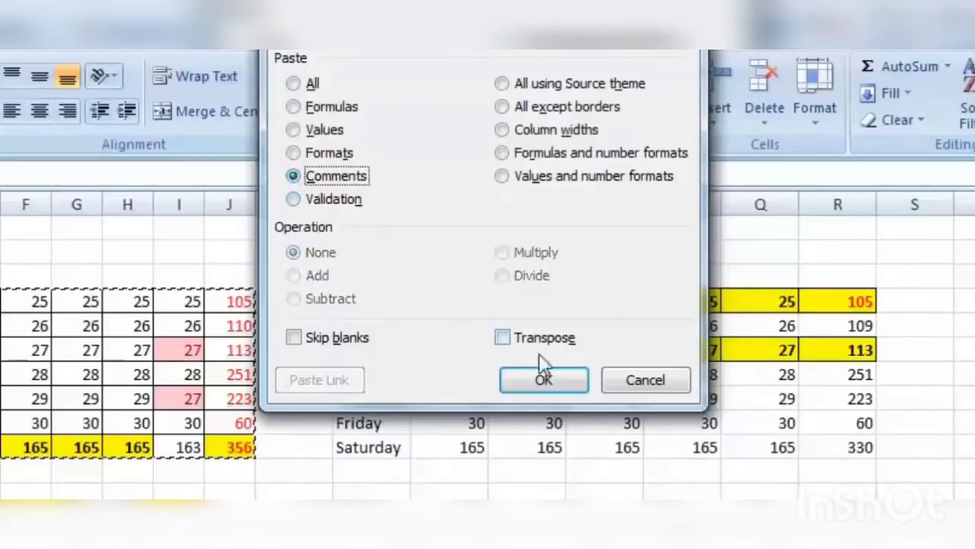
left_click(544, 380)
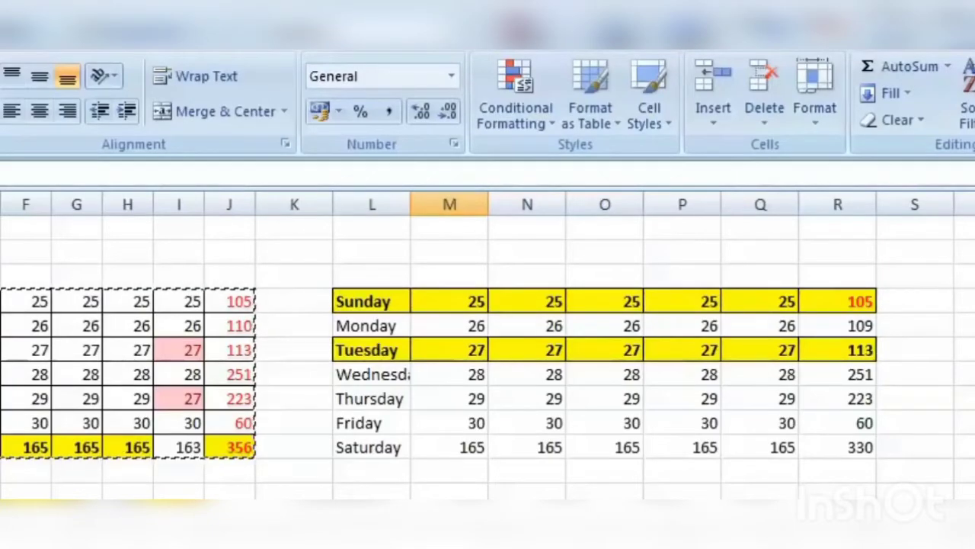
right_click(363, 494)
left_click(449, 233)
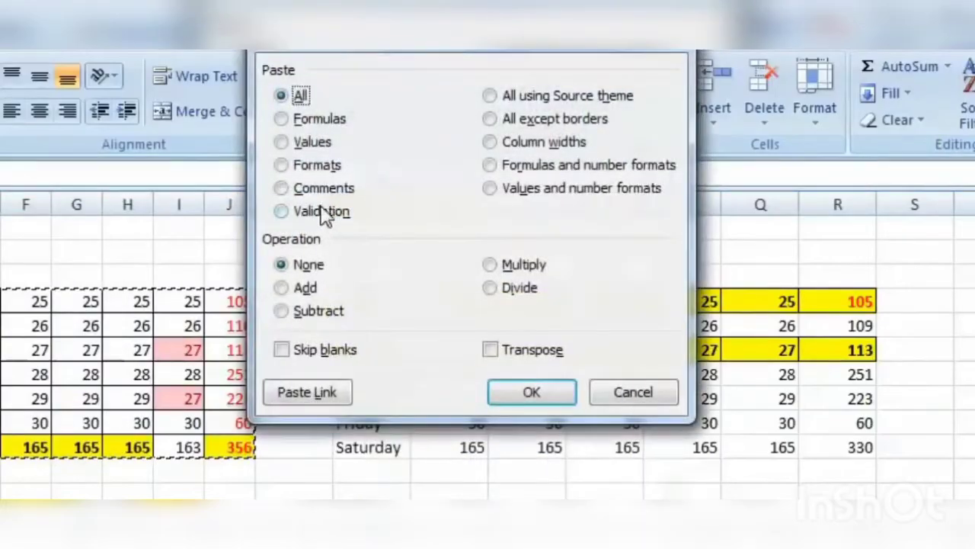
key("Return")
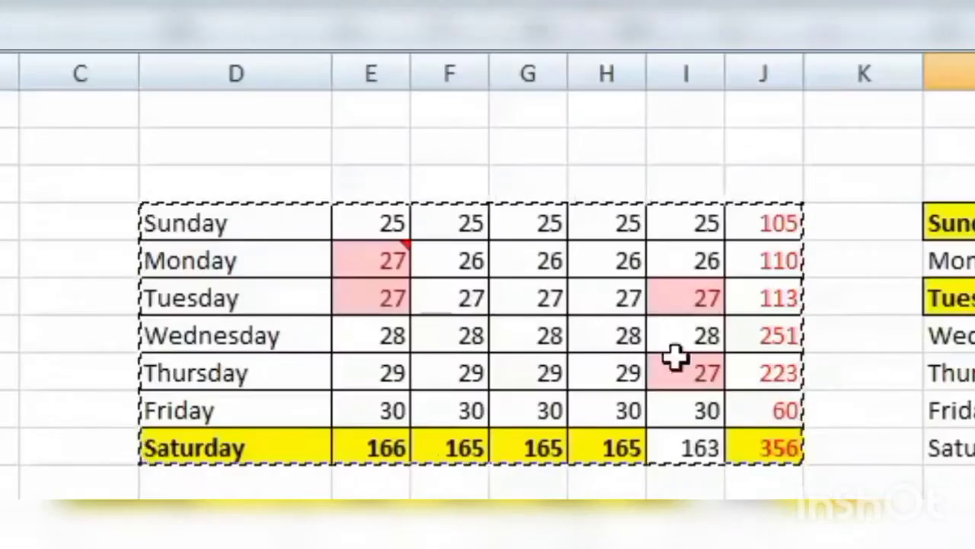
- Add data validation to G4:G10 that allows only whole numbers between 20 and 30
left_click_drag(537, 220, 551, 436)
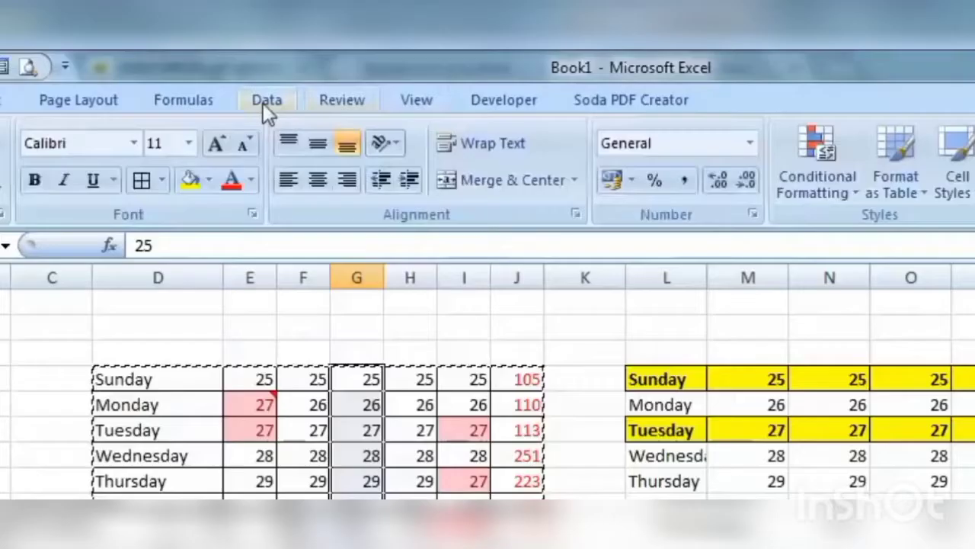
left_click(263, 103)
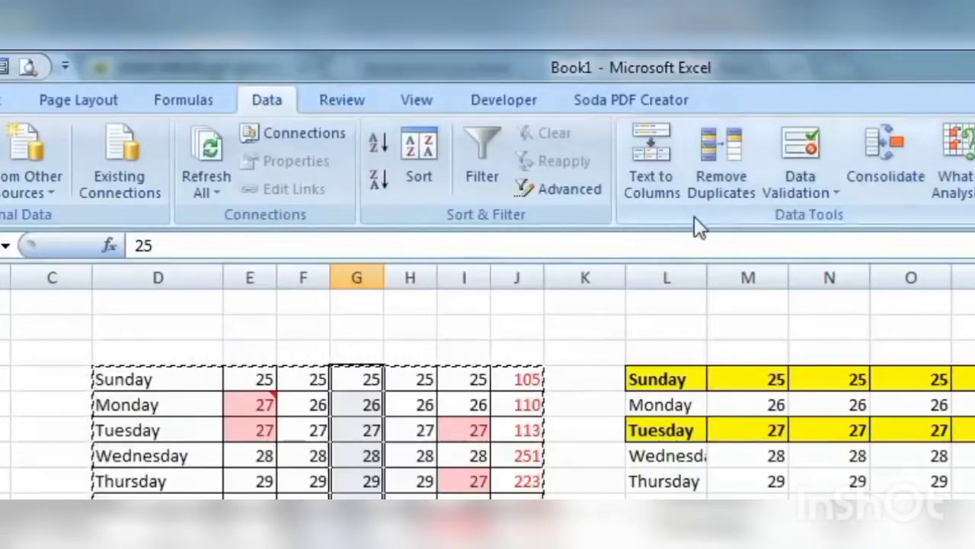
left_click(807, 183)
left_click(906, 222)
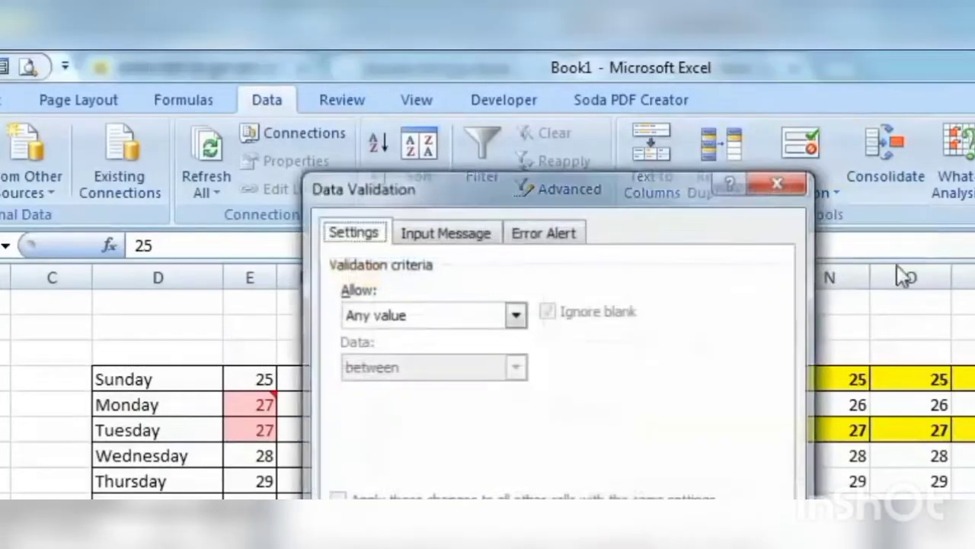
left_click_drag(603, 191, 930, 201)
left_click(843, 326)
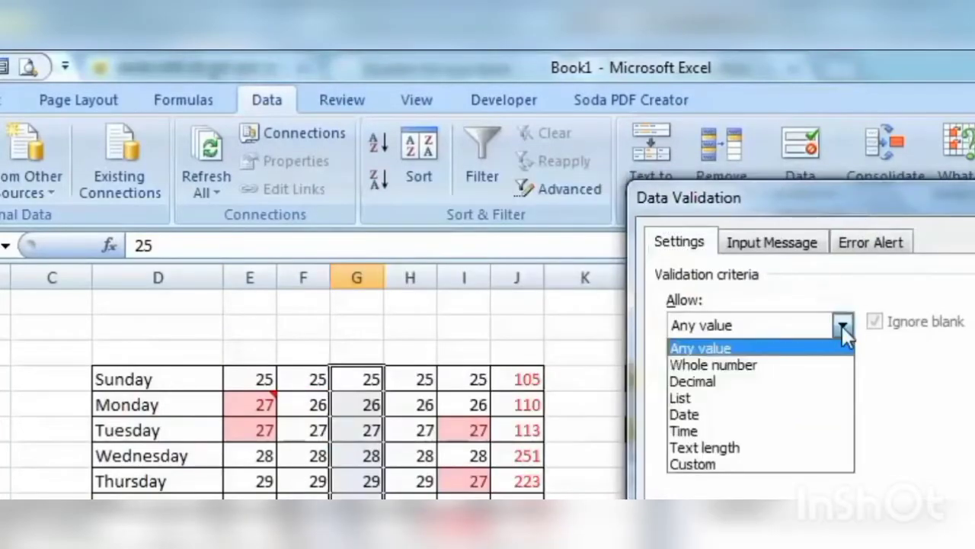
left_click(823, 367)
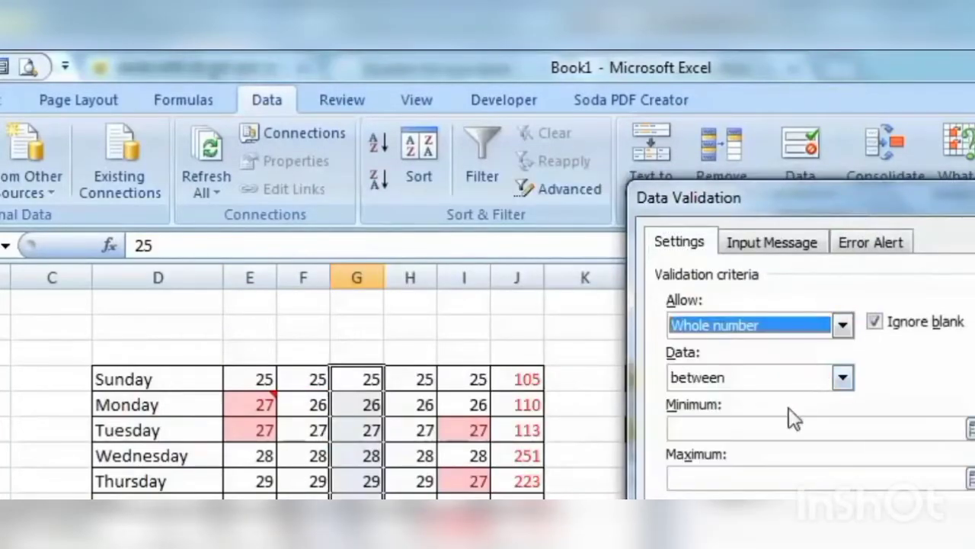
left_click(781, 431)
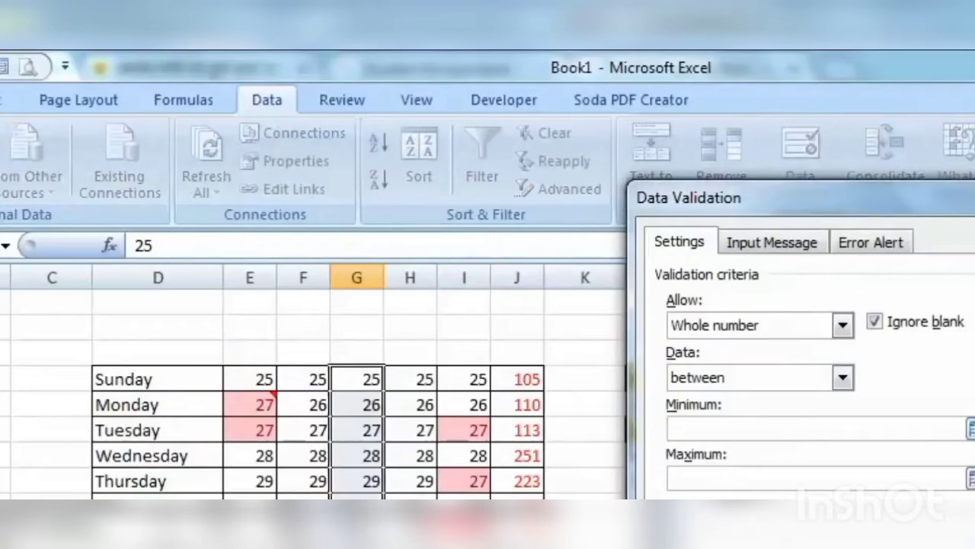
left_click(822, 478)
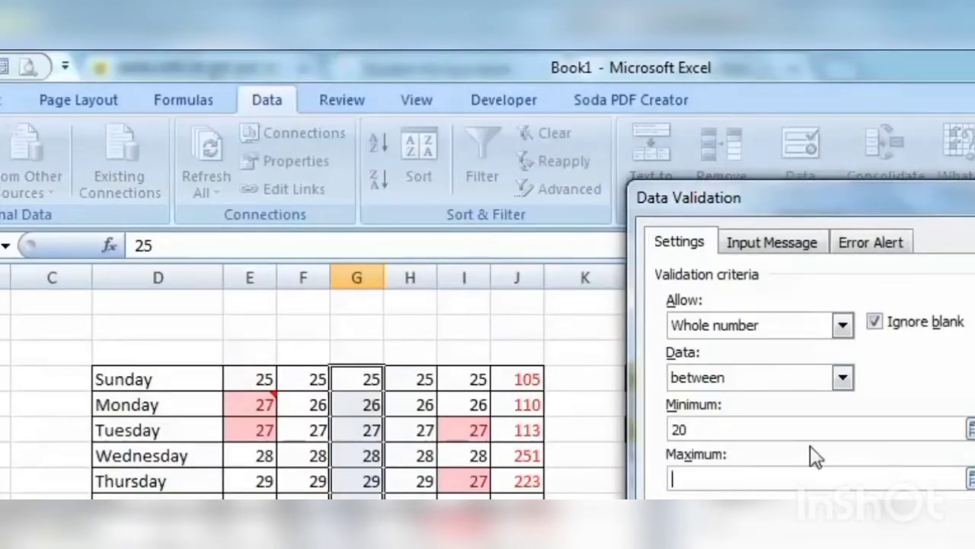
type("30")
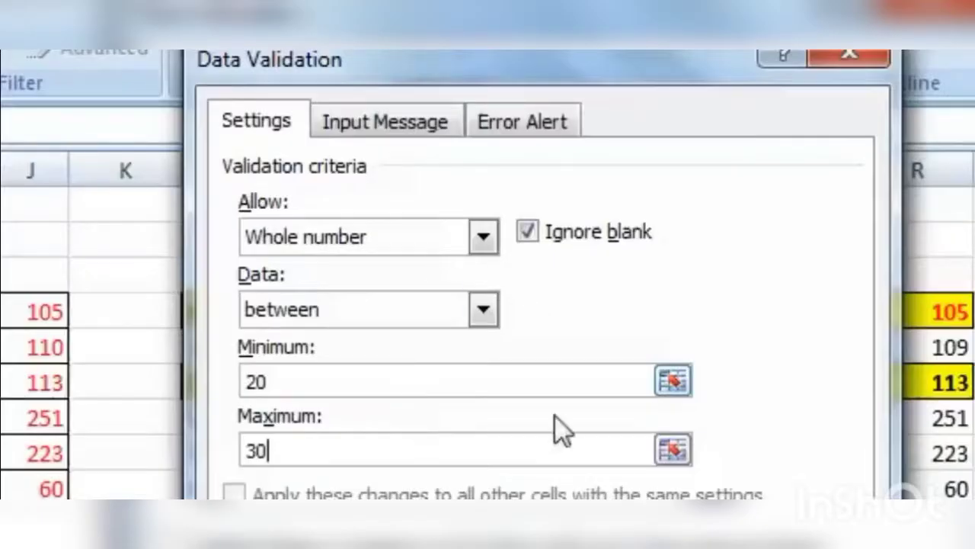
- Give the validation's Stop error alert the title "ये गलत है" and apply the rule
left_click(374, 128)
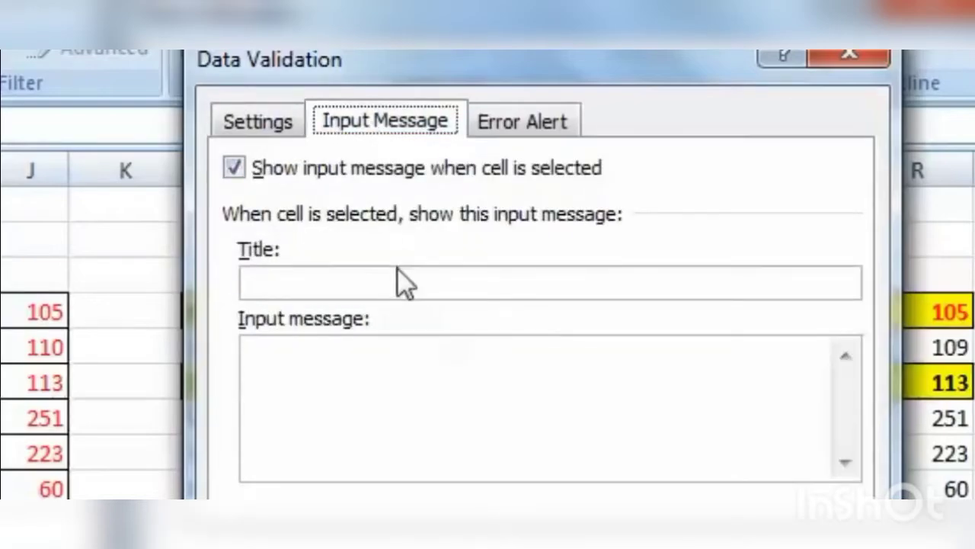
key("ctrl+shift+Tab")
left_click(516, 130)
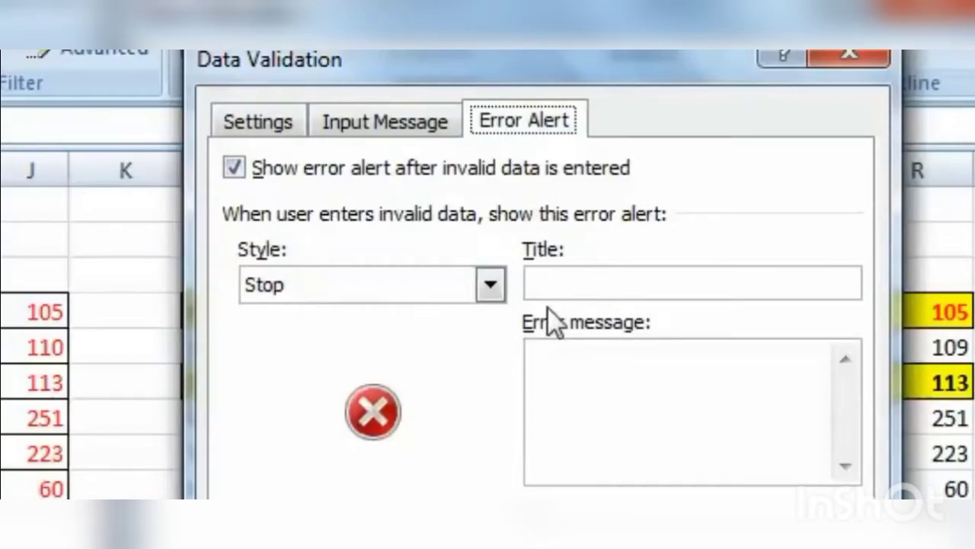
left_click(685, 279)
type("ये गलत है")
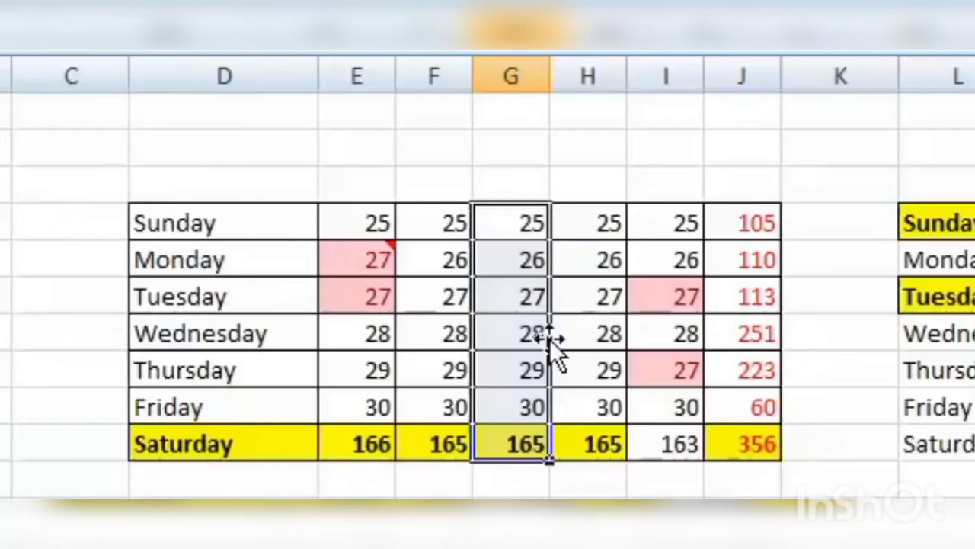
- Clear the Wednesday value in G7
left_click(546, 345)
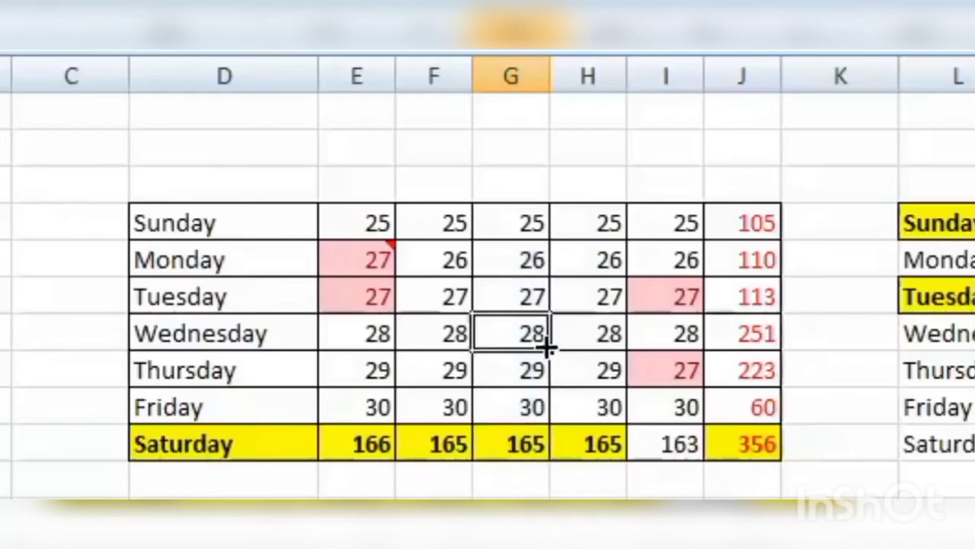
type("3")
key("BackSpace")
left_click(505, 434)
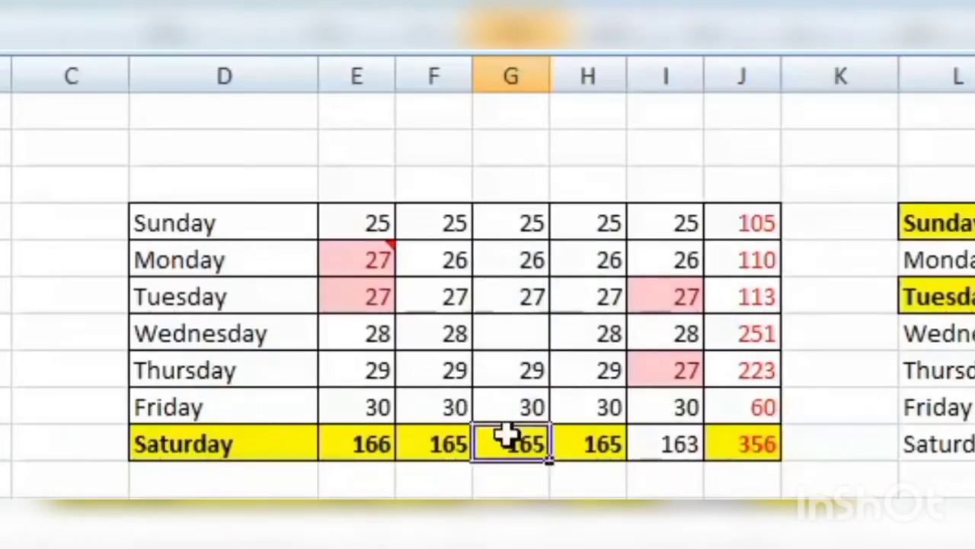
- Test the validation by trying to enter 31 in the Wednesday cell G7
left_click(529, 326)
type("3")
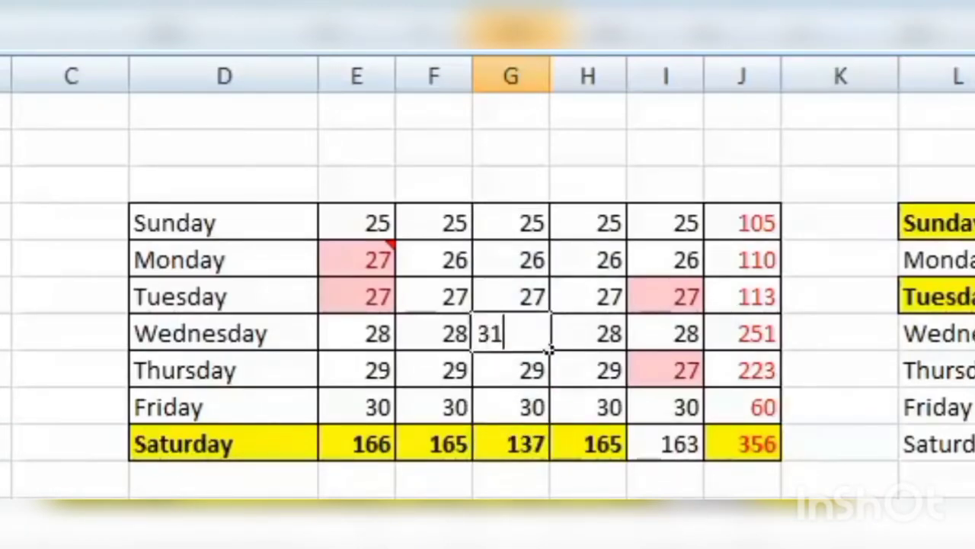
type("1")
key("Return")
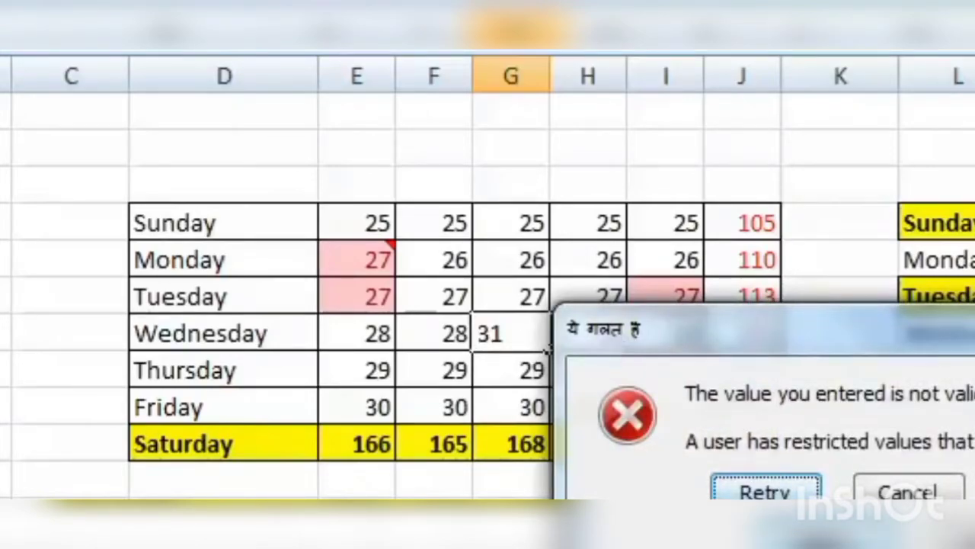
key("Escape")
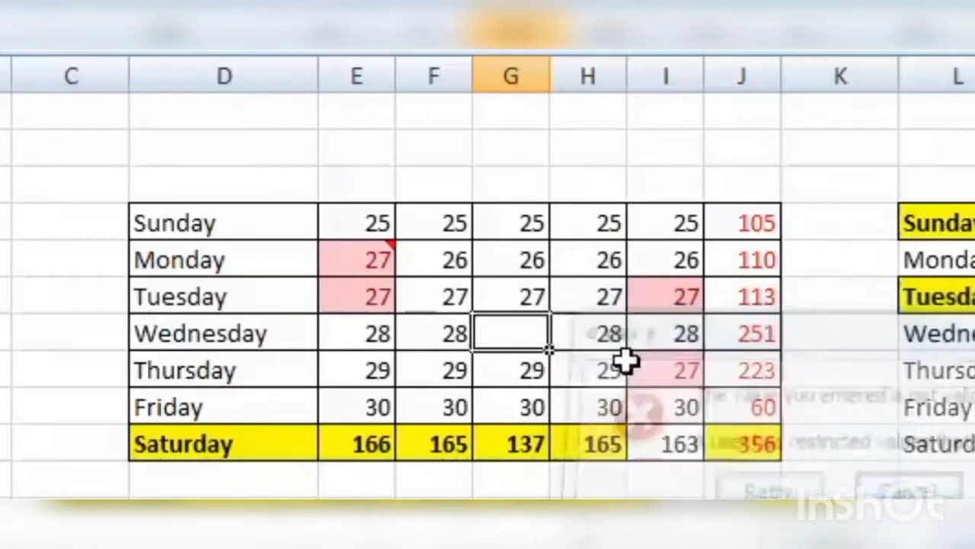
- Test the lower limit by trying to enter 19 in the Tuesday cell G6
left_click(533, 299)
type("19")
key("Return")
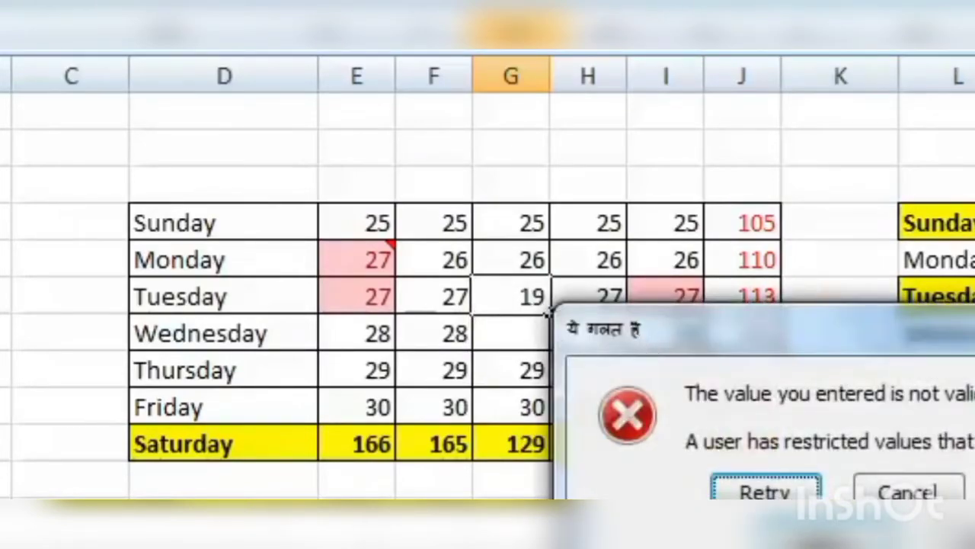
key("Escape")
- Clear the Thursday value in G8
key("Down")
key("Delete")
key("Down")
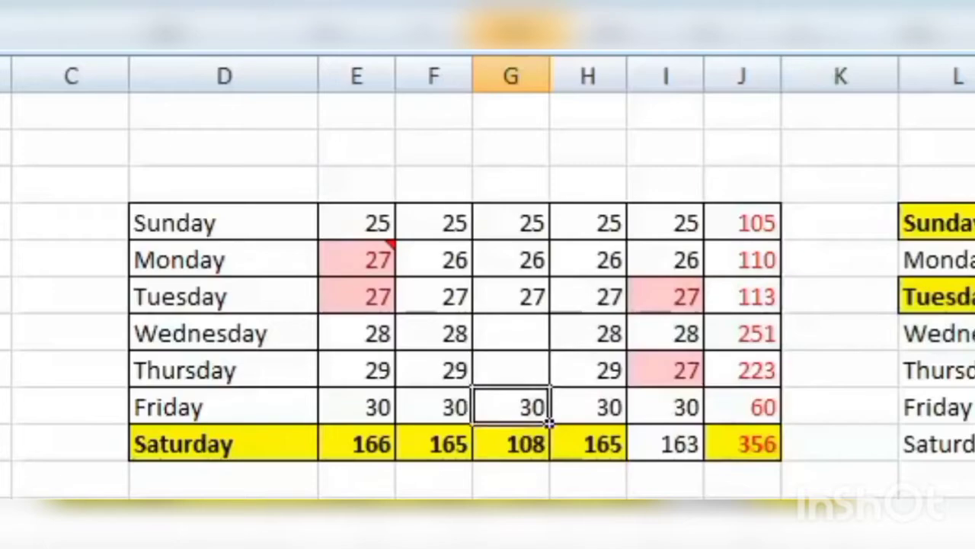
key("Up")
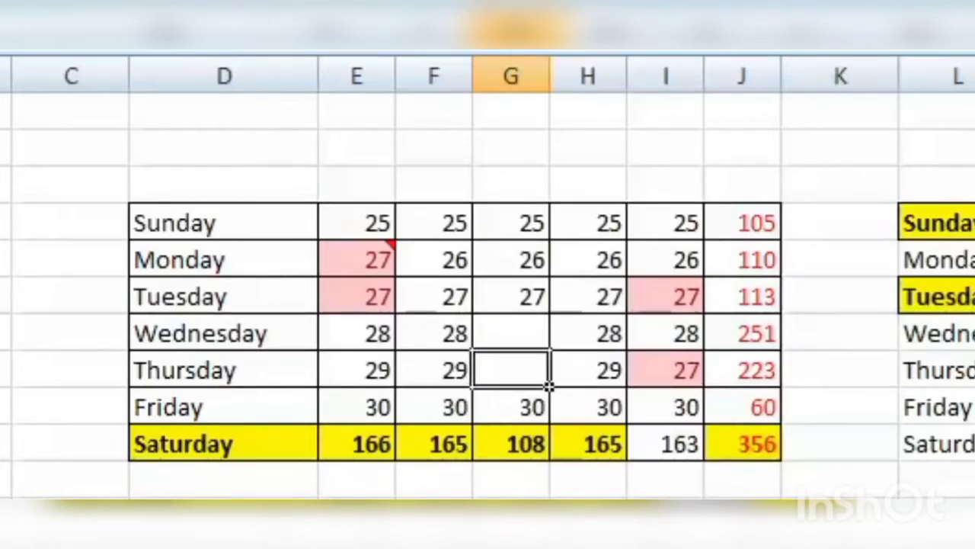
- Copy G4:G10 and paste only its validation onto N4:N10 using Paste Special
left_click_drag(511, 222, 534, 446)
right_click(528, 285)
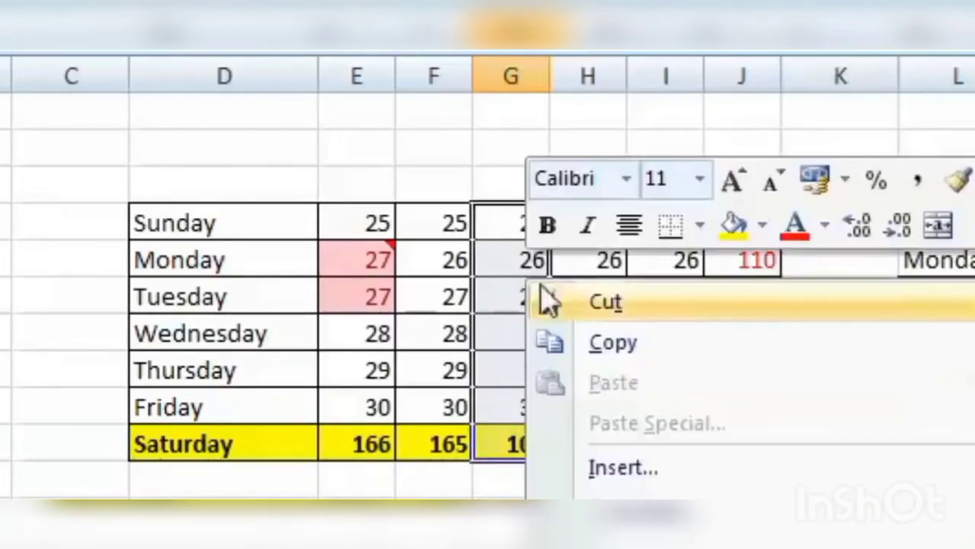
left_click(613, 343)
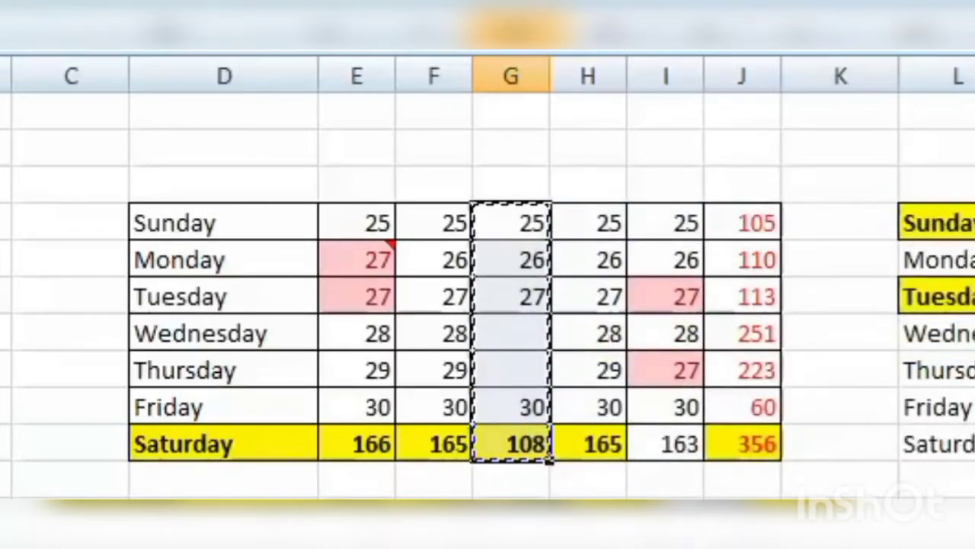
left_click(969, 222)
right_click(653, 185)
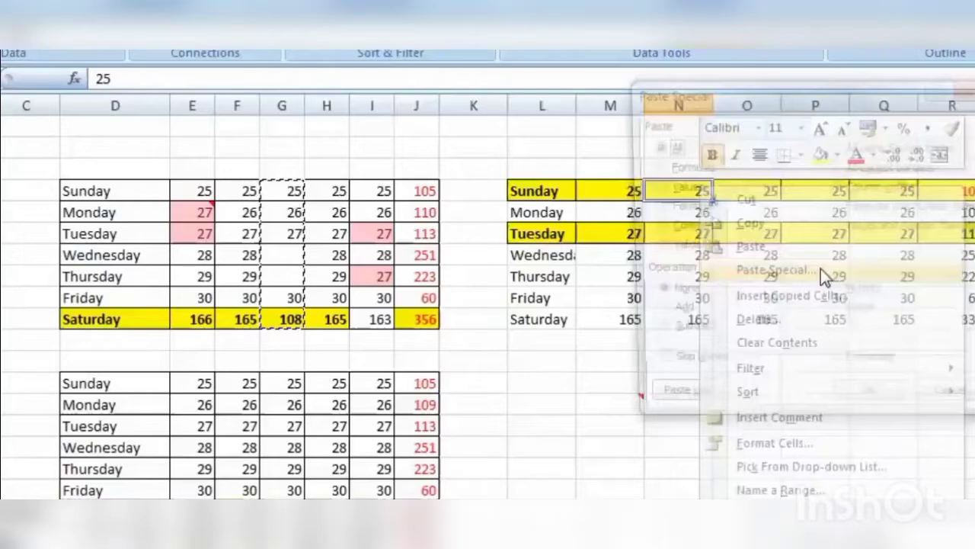
left_click(821, 269)
left_click(697, 250)
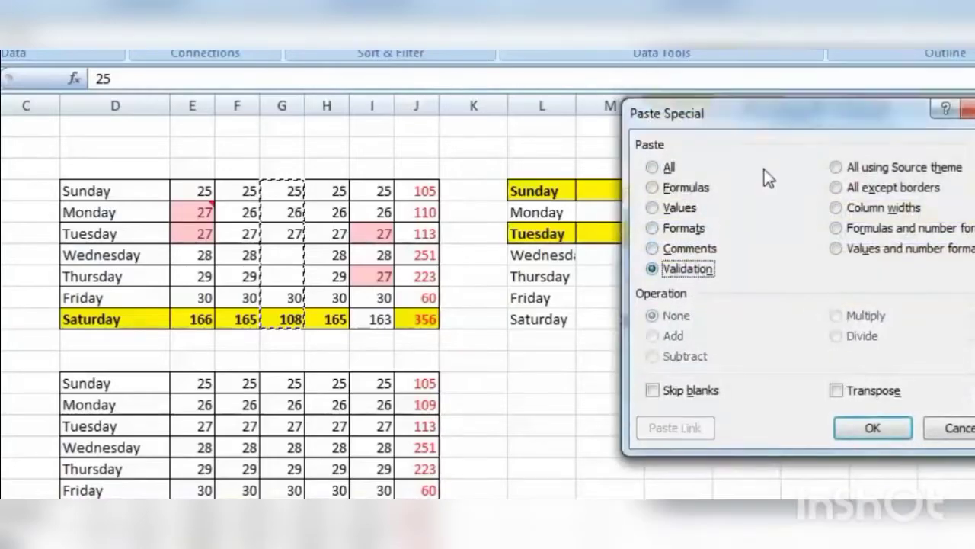
left_click_drag(769, 96, 302, 127)
left_click(407, 436)
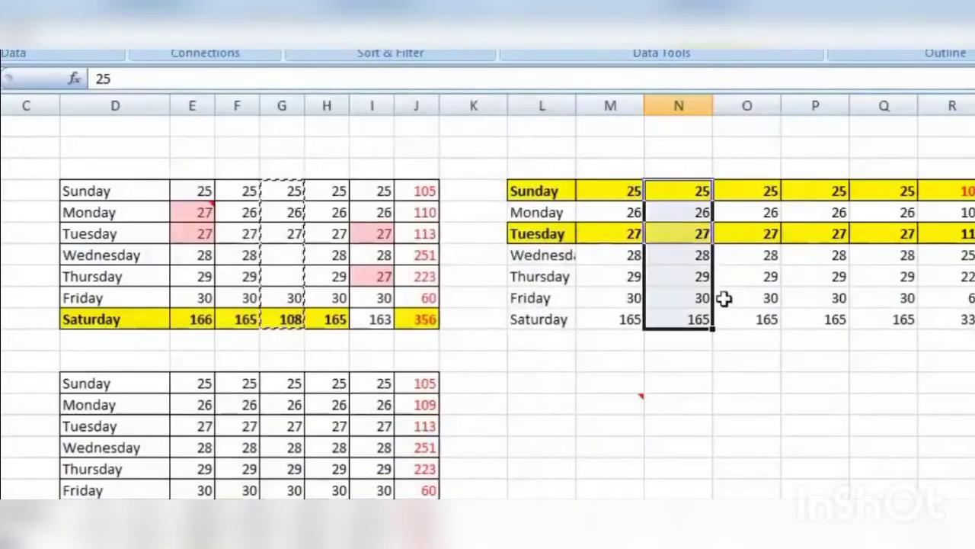
- Test the pasted validation by trying to enter 31 in the Friday cell N9
left_click(705, 297)
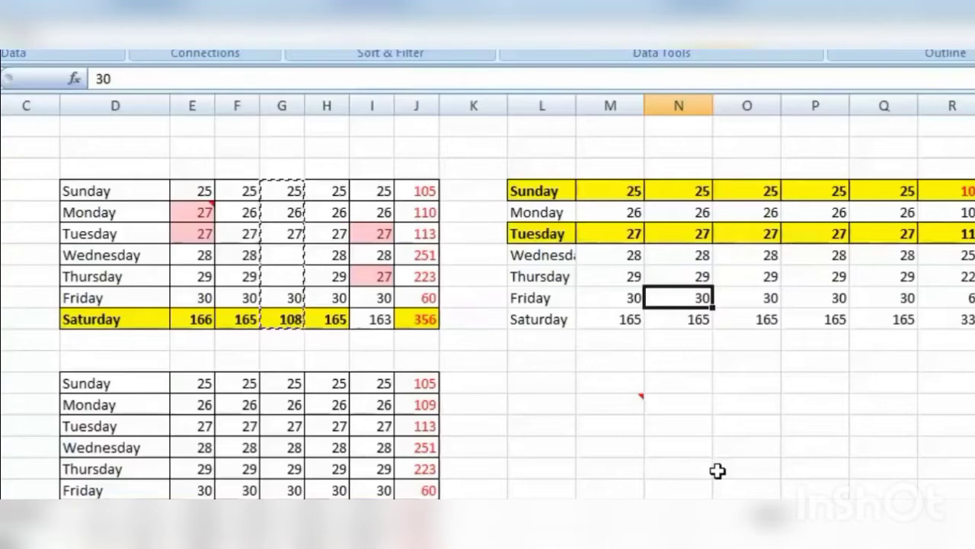
type("31")
key("Return")
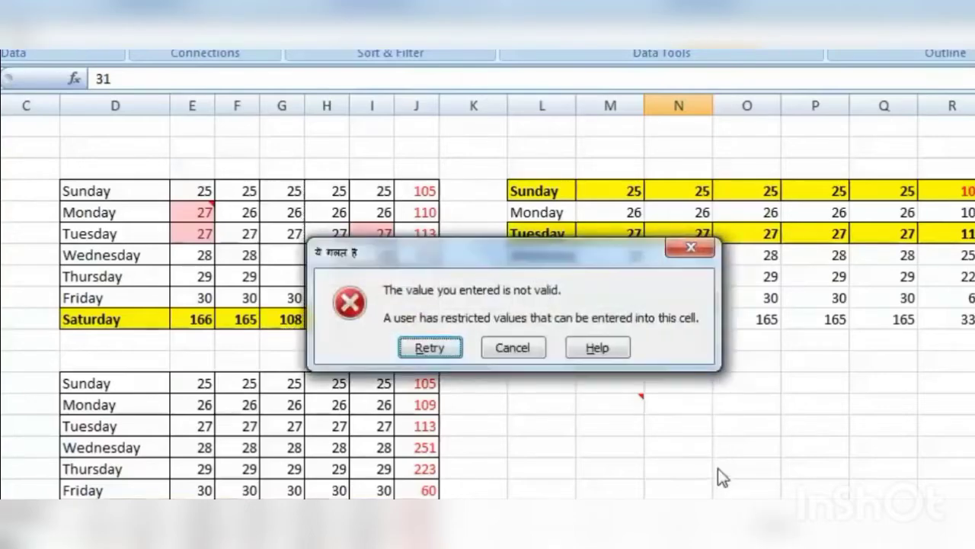
left_click(691, 248)
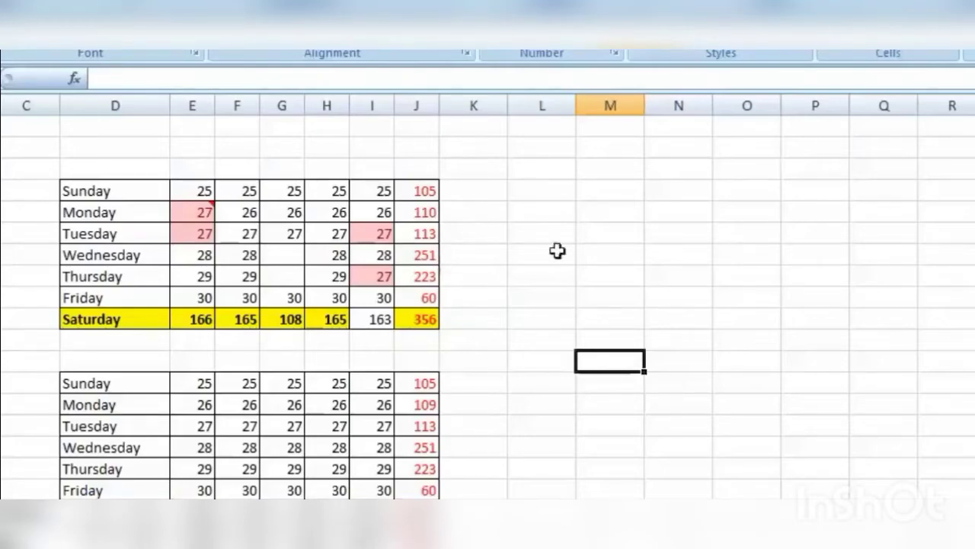
- Enter the value 2 in each cell of N4:N10
left_click(691, 195)
type("2 2 2 ")
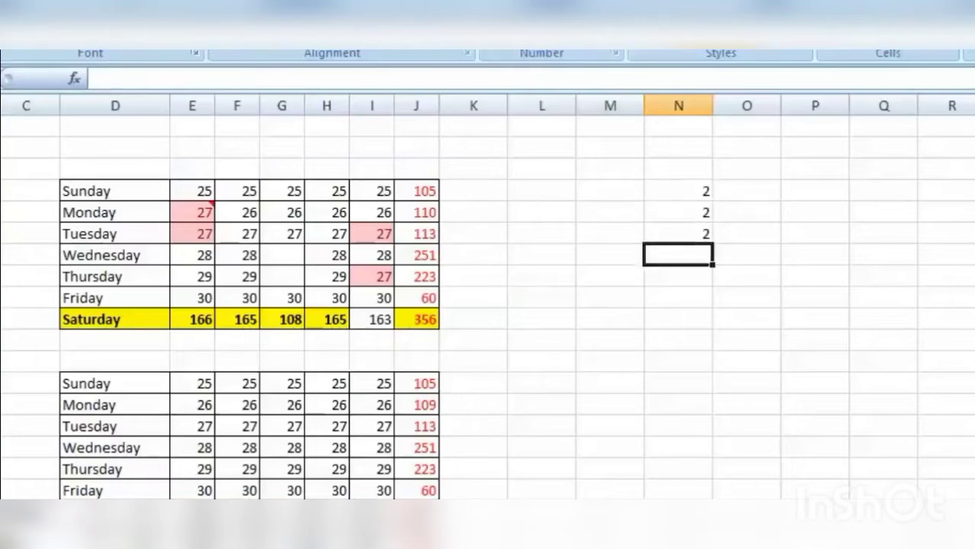
type("2 2 2 2")
key("Return")
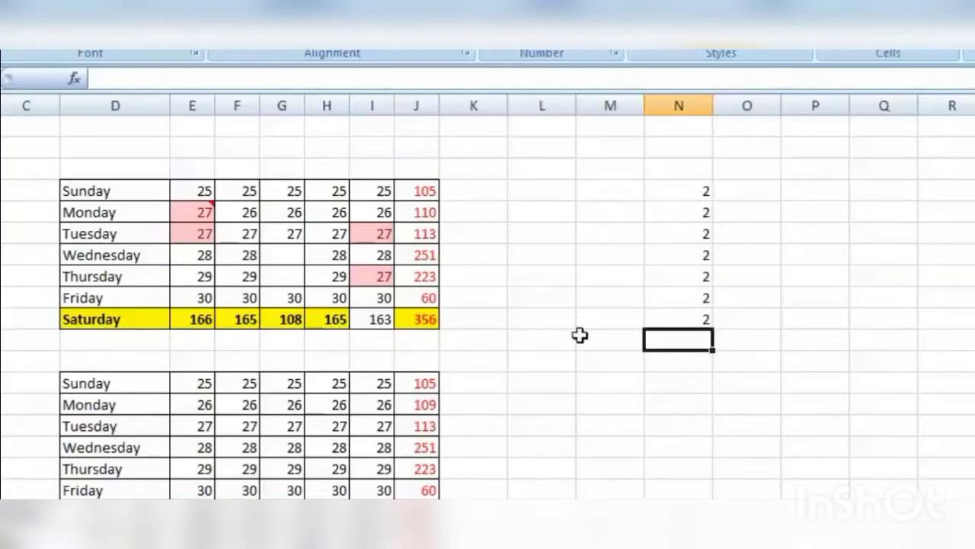
- Copy the Sunday-to-Saturday values in F4:F10
left_click_drag(243, 193, 243, 322)
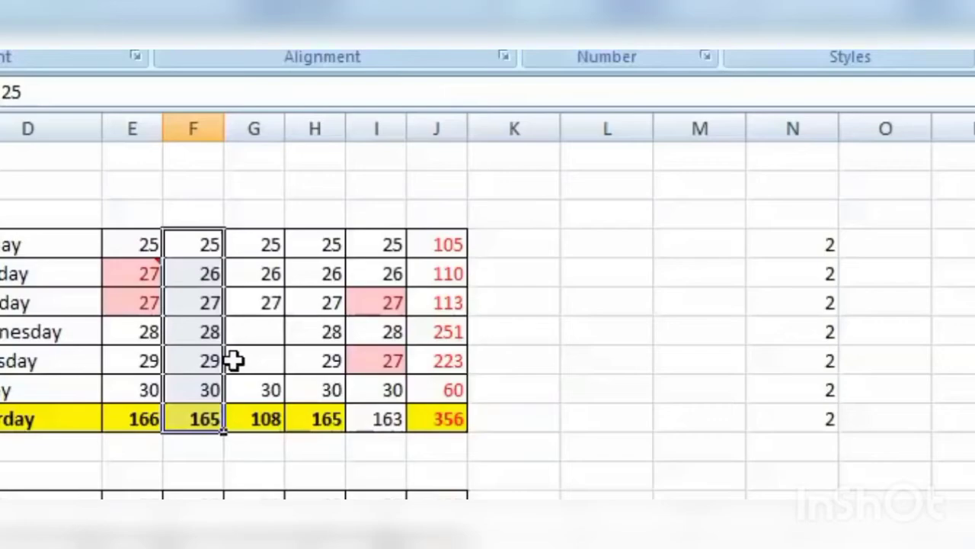
right_click(196, 283)
left_click(305, 343)
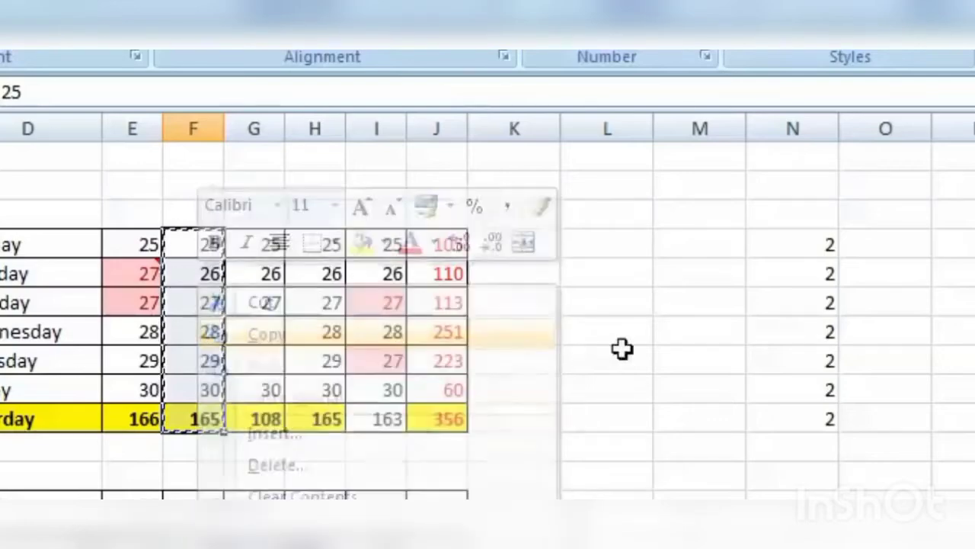
- Paste the copied values onto N4:N10 with Paste Special's Add operation, and undo the addition
right_click(800, 242)
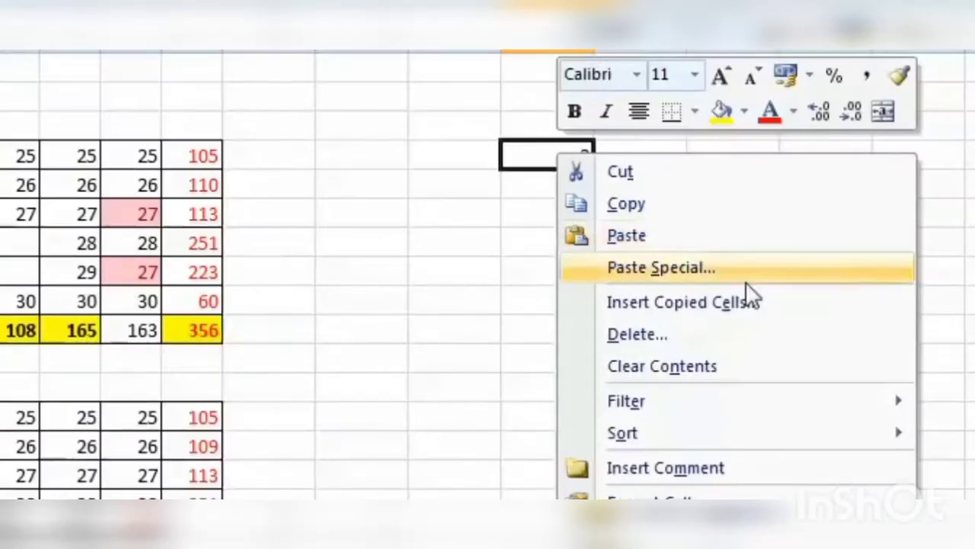
left_click(737, 271)
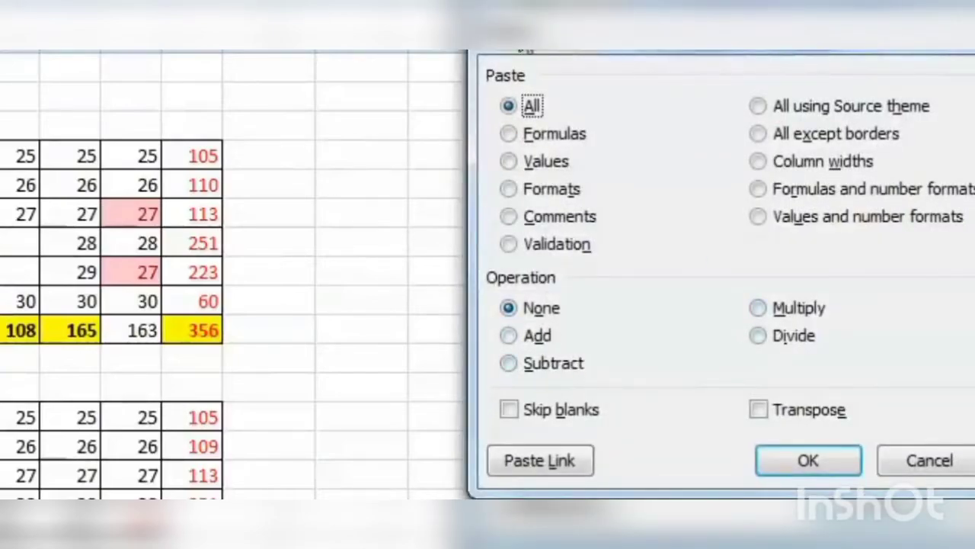
left_click_drag(715, 40, 147, 3)
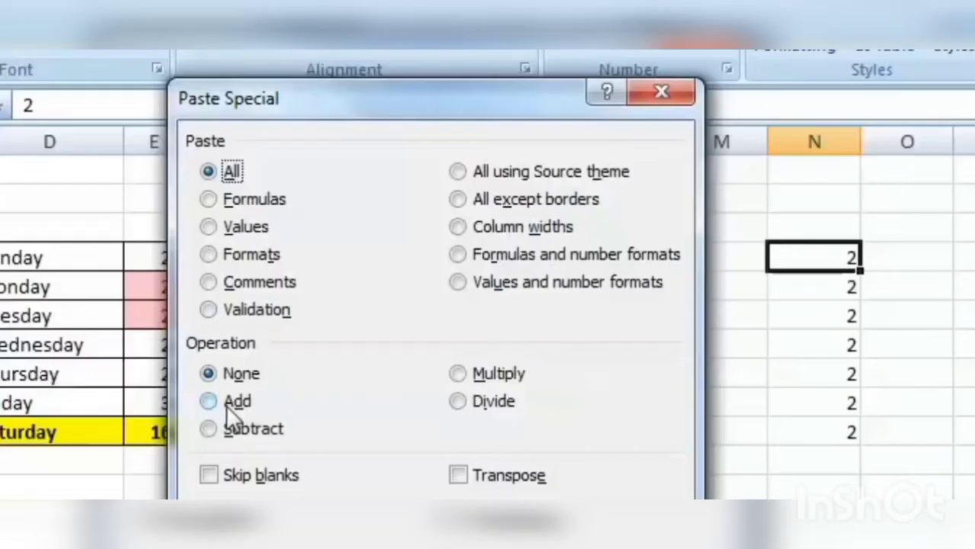
left_click_drag(400, 96, 493, 159)
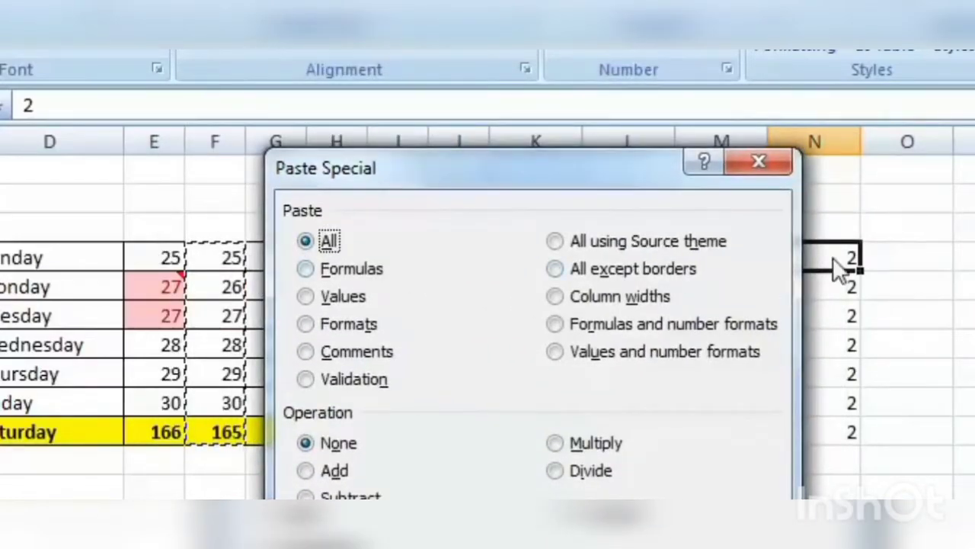
left_click(305, 471)
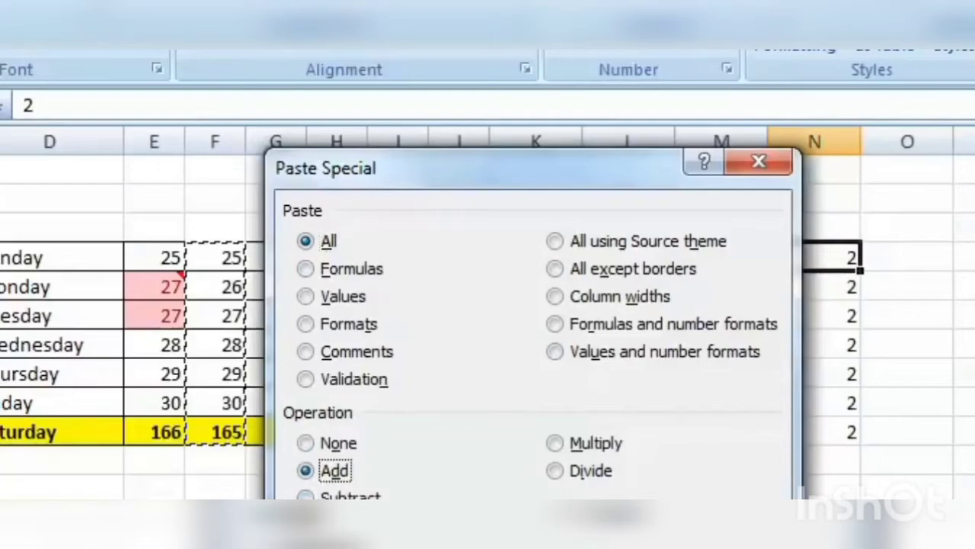
key("Return")
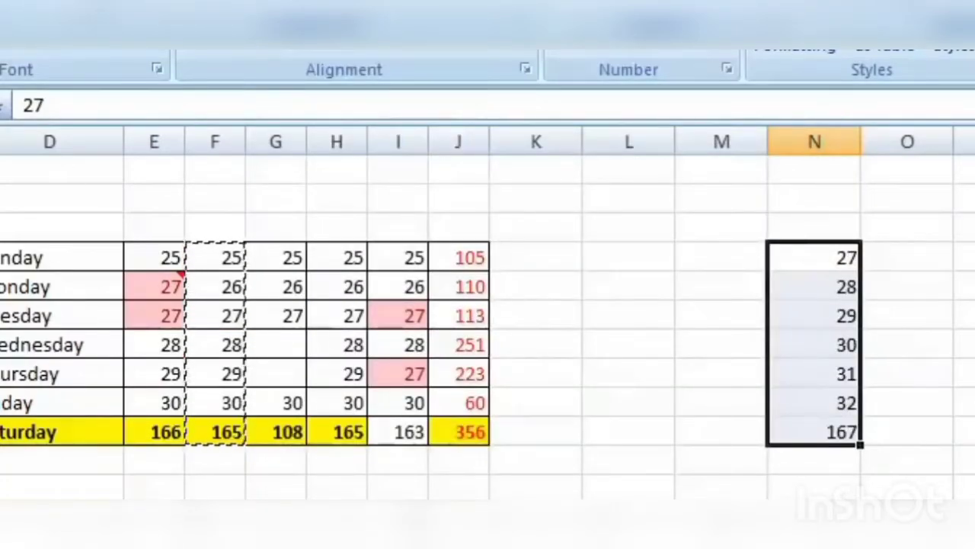
key("ctrl+z")
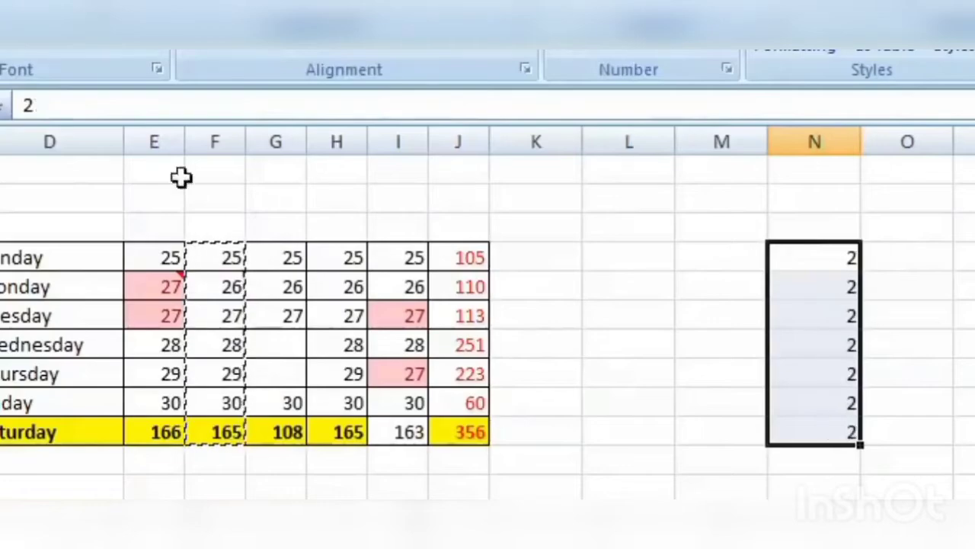
- Paste the copied F4:F10 values onto N4:N10 with Paste Special's Multiply operation
right_click(809, 264)
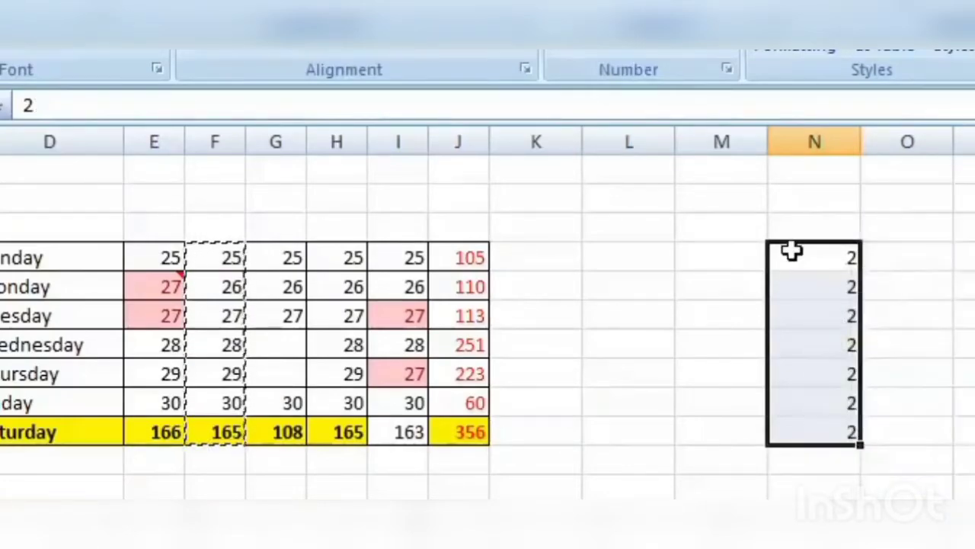
right_click(790, 251)
left_click(838, 361)
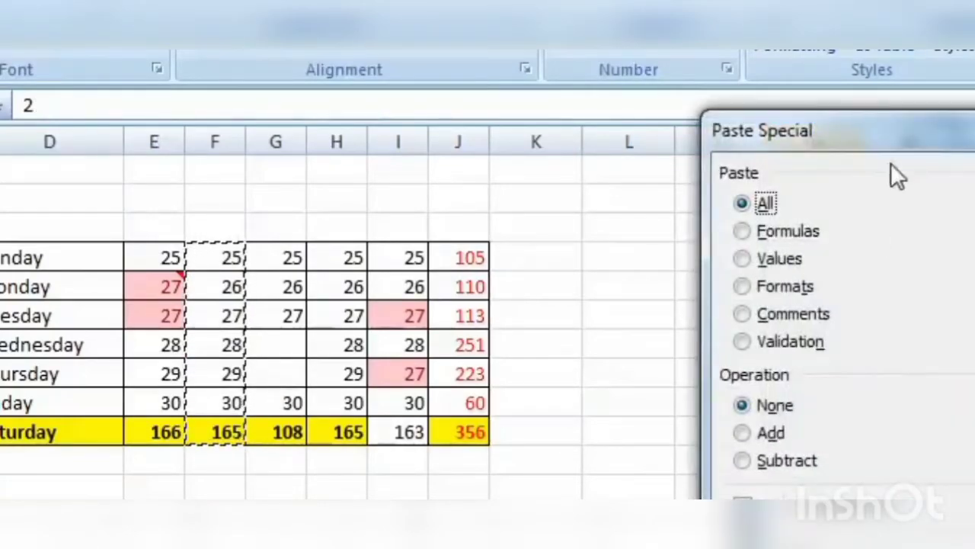
left_click_drag(892, 135, 440, 125)
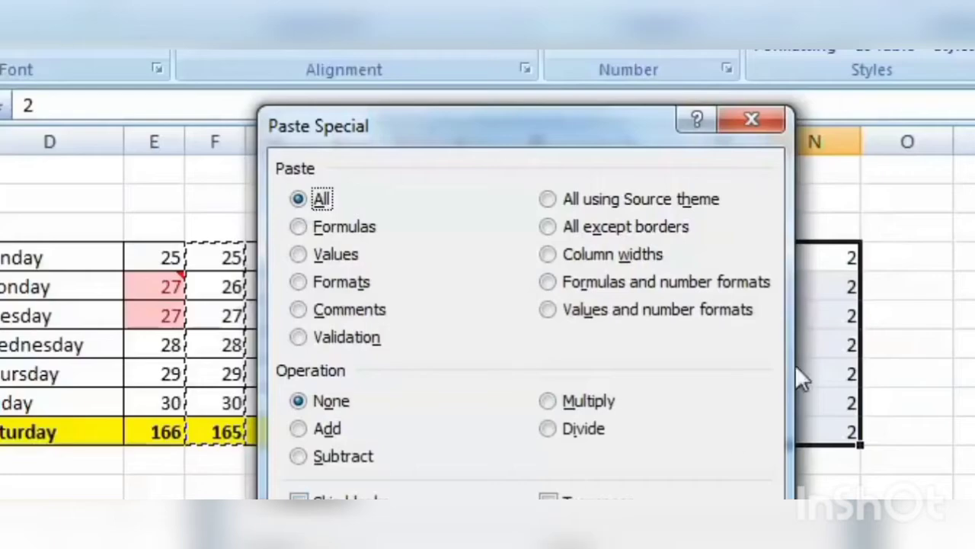
left_click(549, 400)
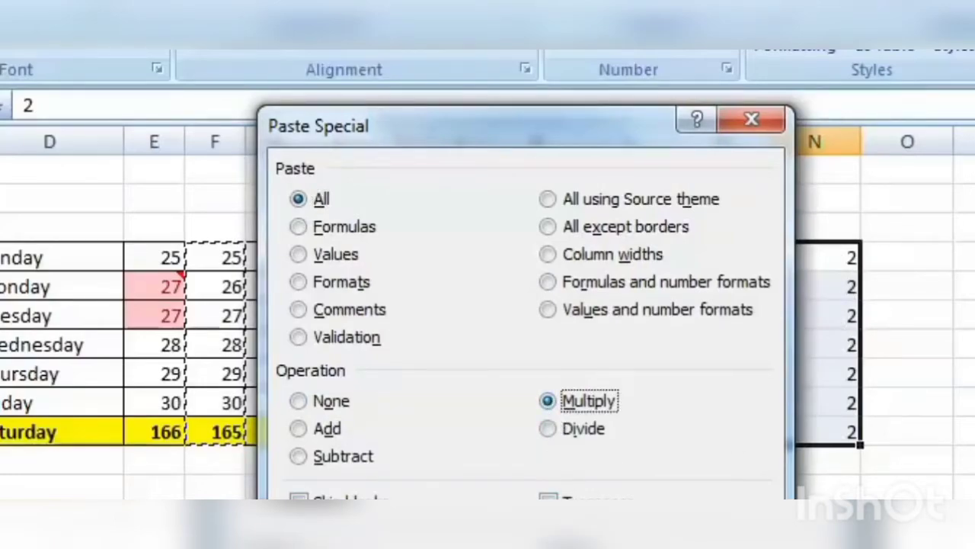
left_click(654, 538)
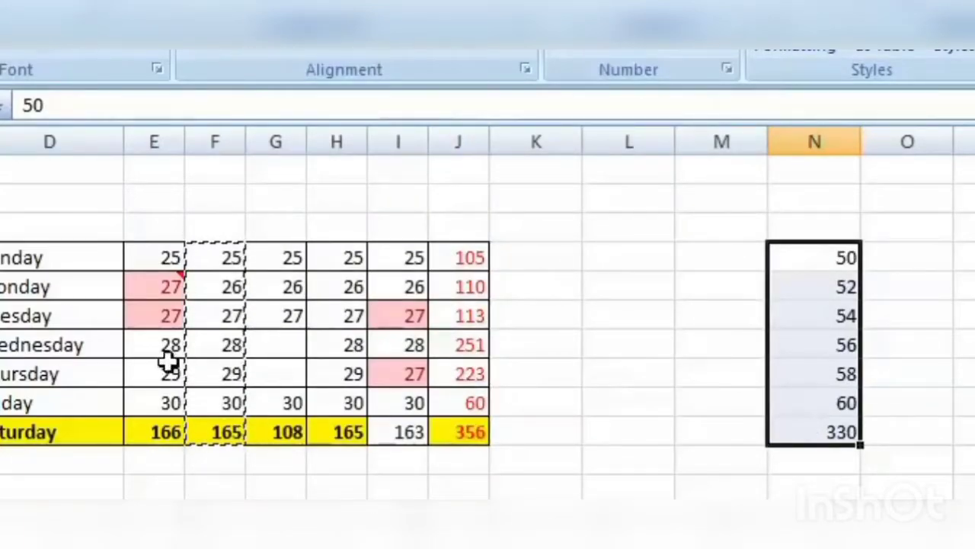
- Highlight F4:F10 to compare it with the multiplied values, and undo the Multiply paste in N4:N10
left_click(676, 365)
left_click_drag(218, 256, 221, 445)
key("shift+Down")
key("Up")
key("Down")
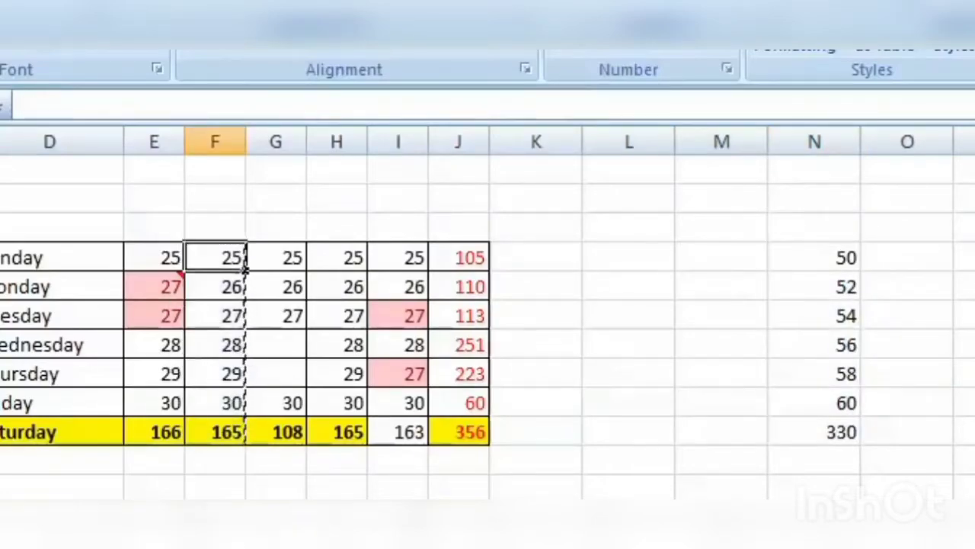
left_click_drag(231, 254, 233, 432)
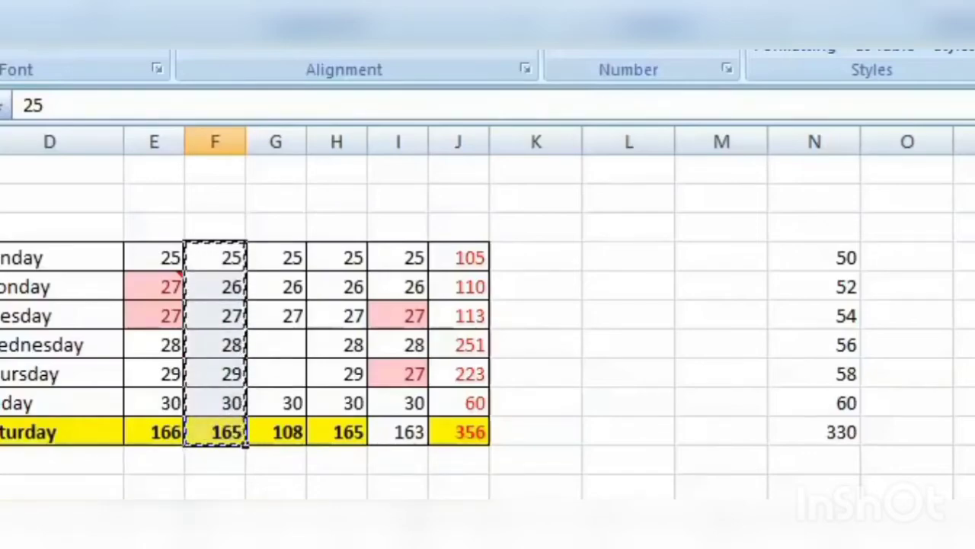
left_click(743, 375)
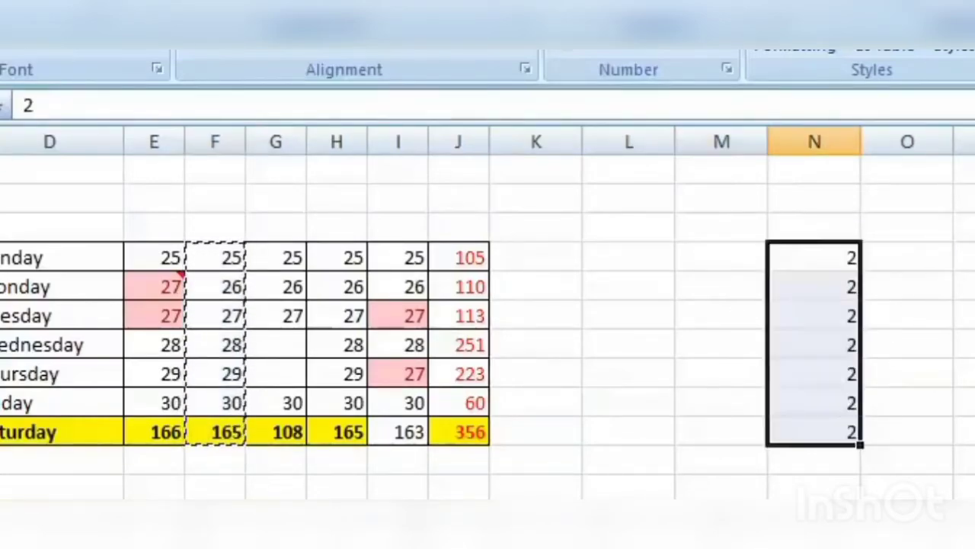
- Paste the copied F4:F10 values onto N4:N10 with the Divide operation, and replace that with a Subtract paste
right_click(814, 254)
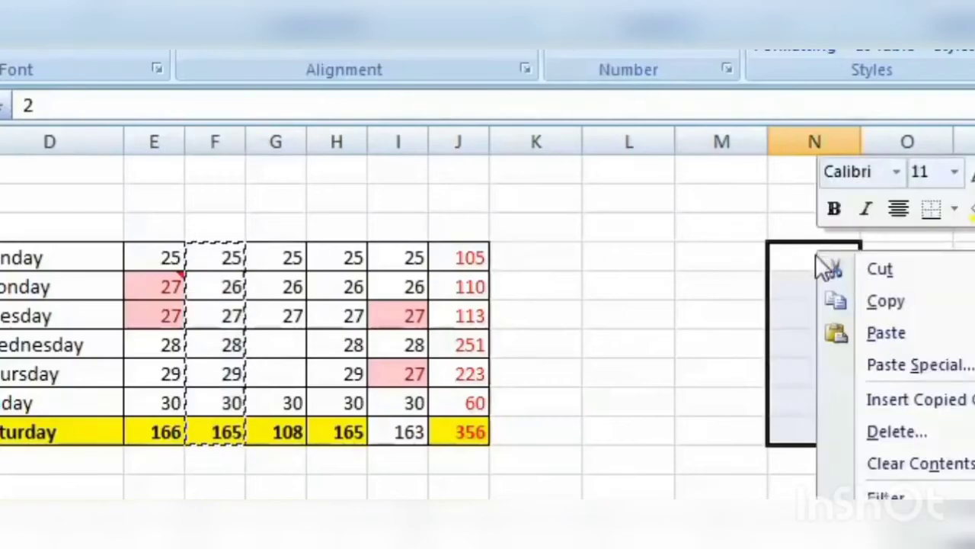
left_click(818, 257)
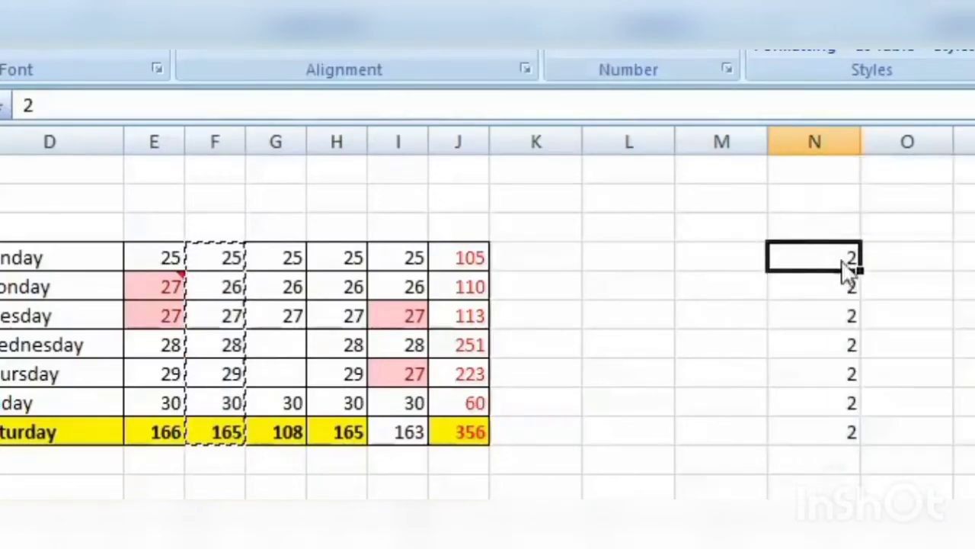
right_click(821, 259)
left_click(965, 374)
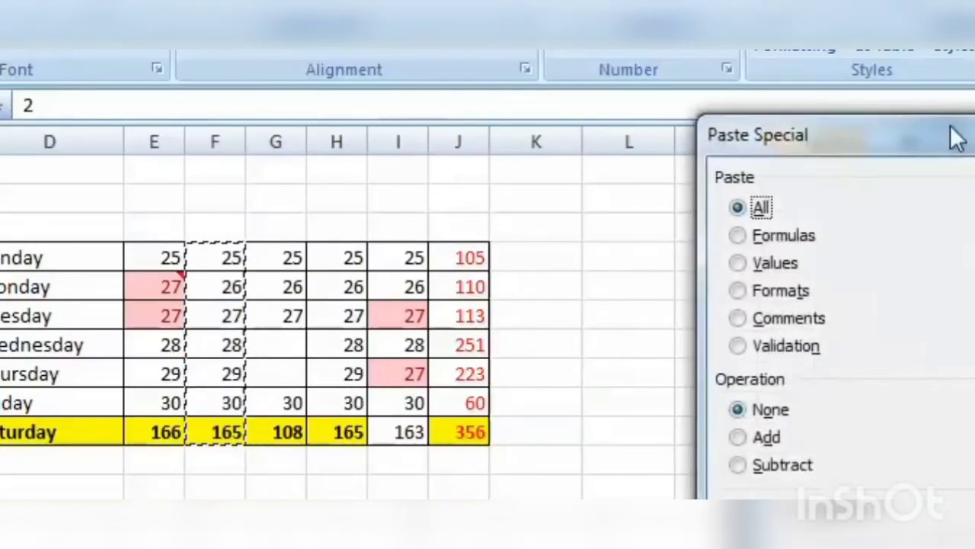
left_click_drag(950, 131, 535, 119)
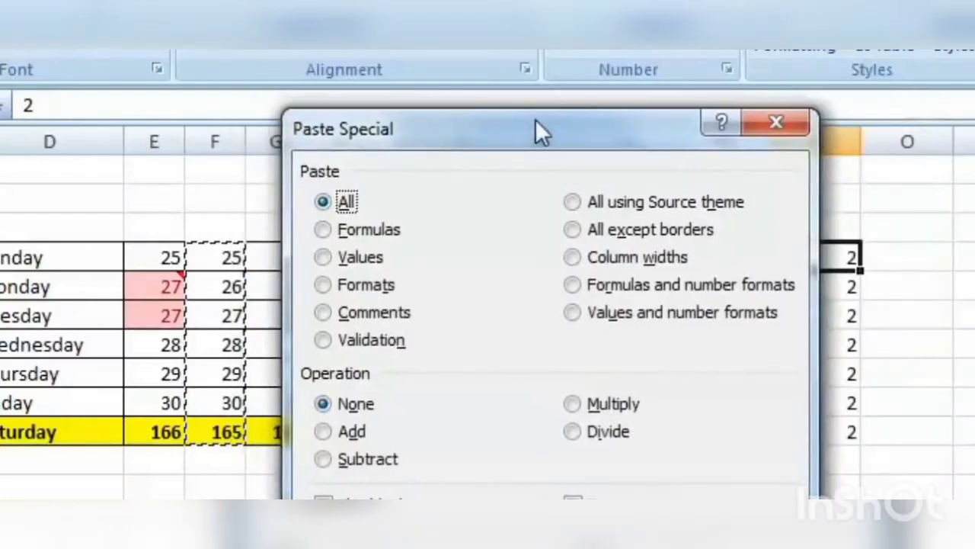
left_click(573, 433)
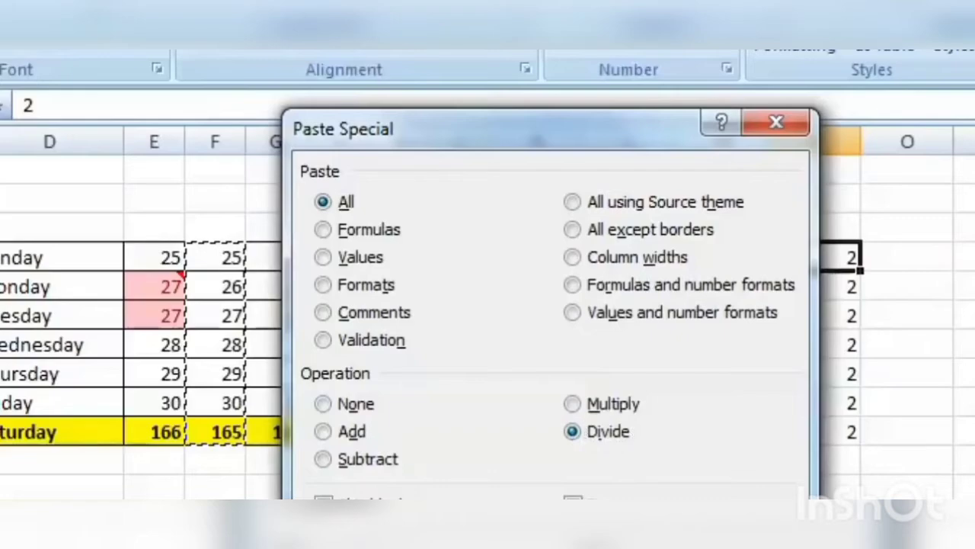
left_click(636, 539)
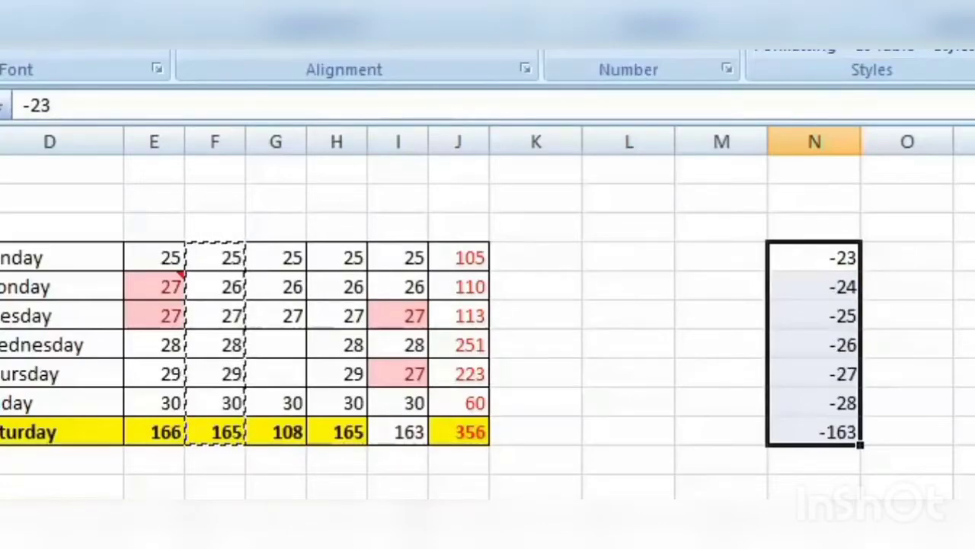
- Copy the weekday names in D4:D10
left_click(553, 340)
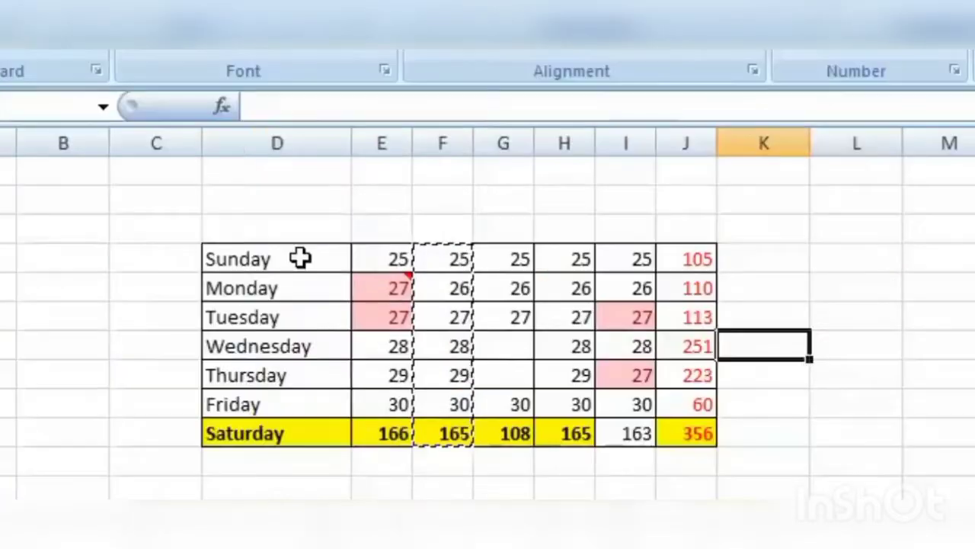
left_click_drag(73, 257, 74, 440)
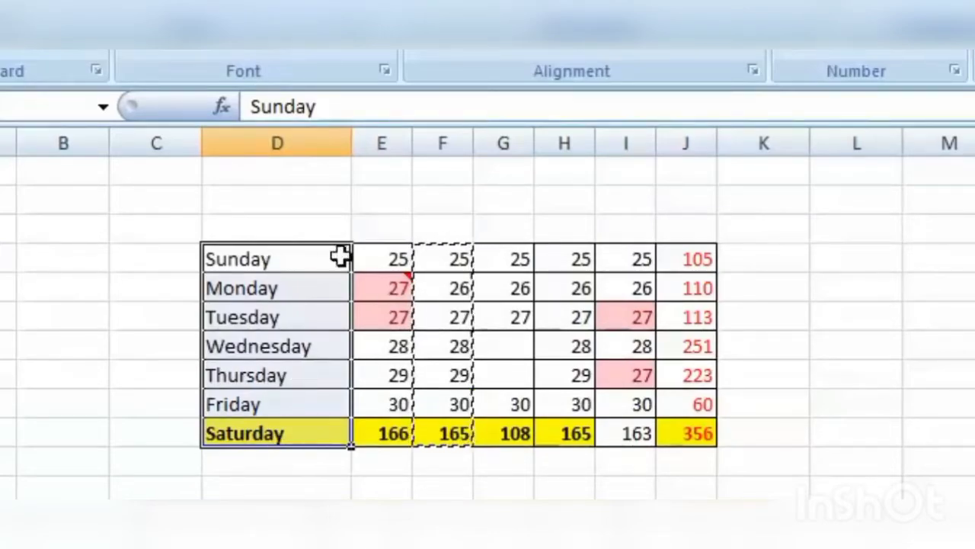
right_click(315, 266)
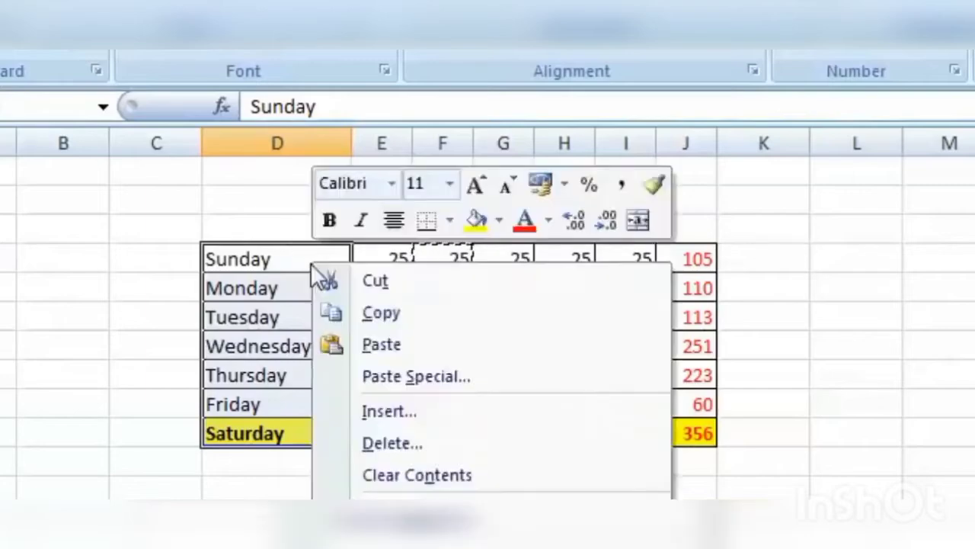
left_click_drag(312, 263, 301, 415)
right_click(314, 340)
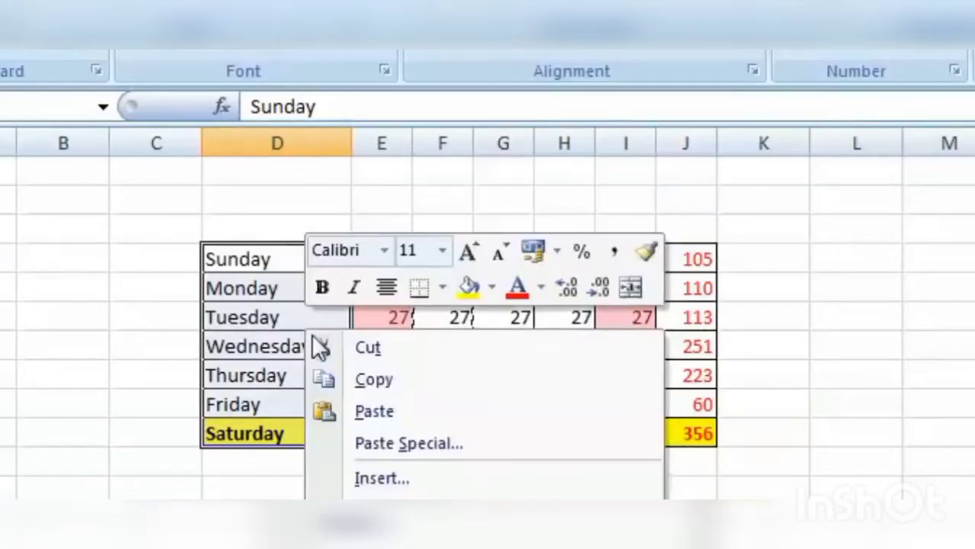
left_click(406, 394)
- Paste the copied weekday names as a horizontal row starting at E3, using Paste Special with Transpose
left_click(374, 224)
right_click(374, 224)
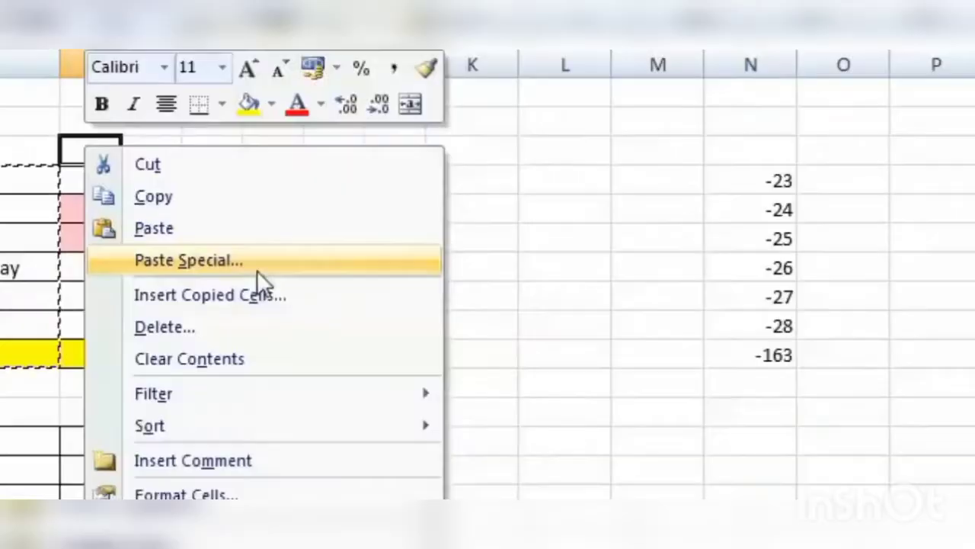
left_click(548, 352)
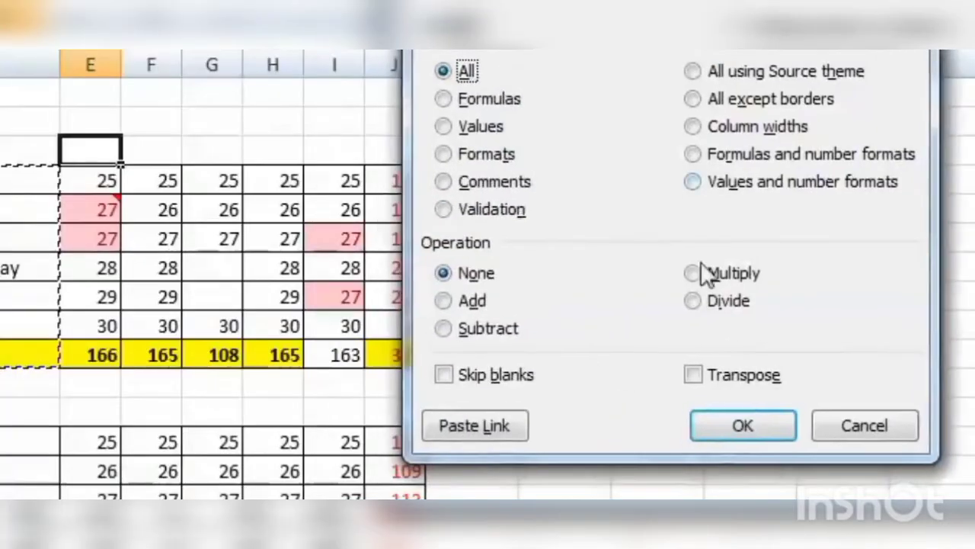
left_click(694, 374)
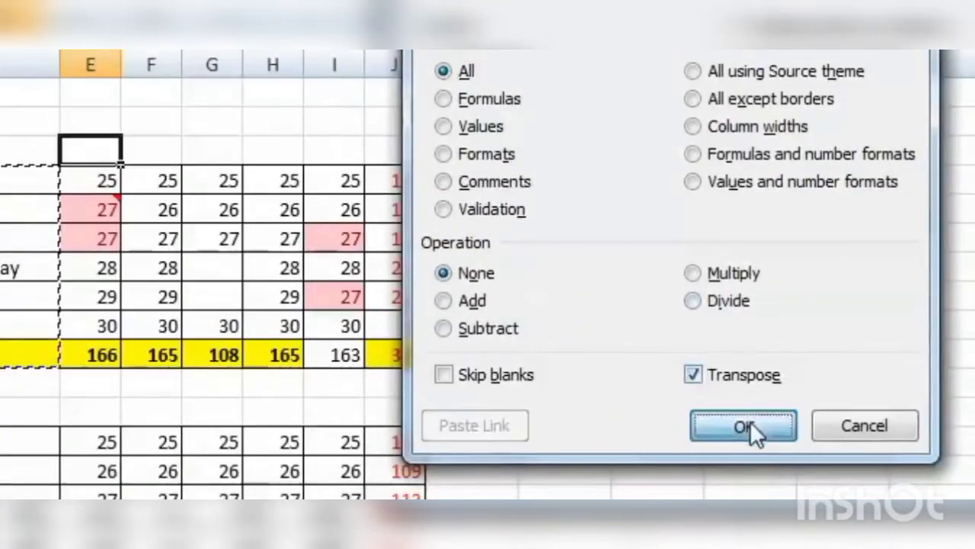
left_click(750, 423)
left_click(664, 417)
- Widen columns E to J to view the full transposed weekday names, and restore their narrow widths
left_click_drag(113, 63, 383, 63)
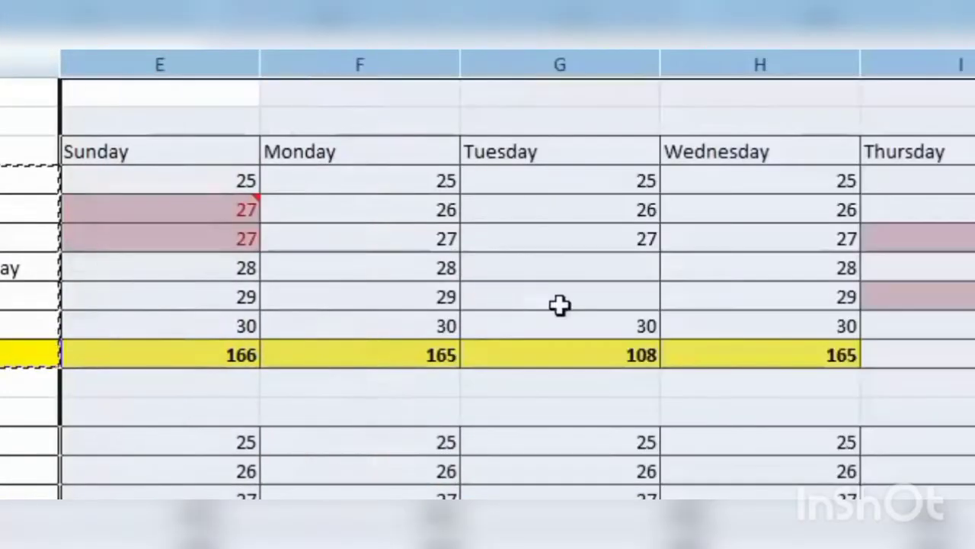
left_click(559, 299)
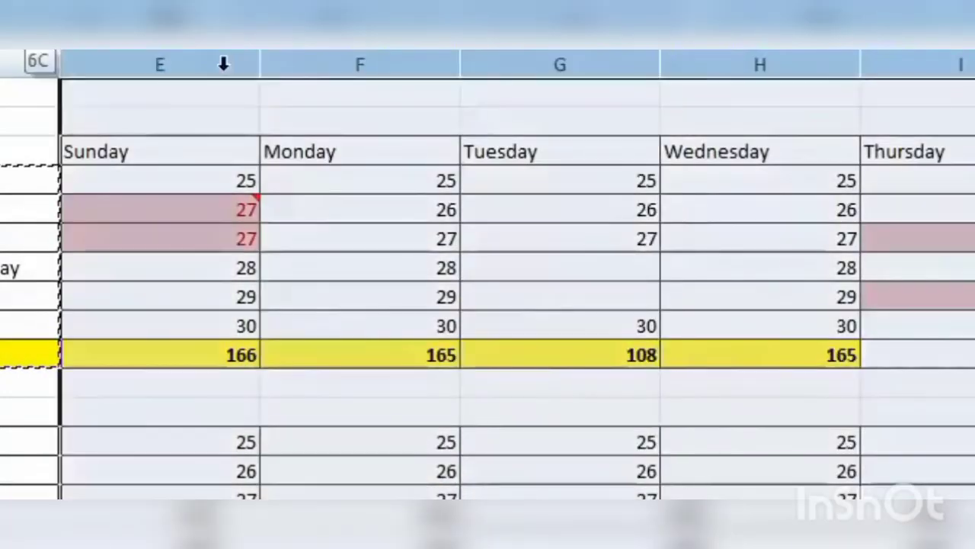
left_click_drag(262, 60, 159, 84)
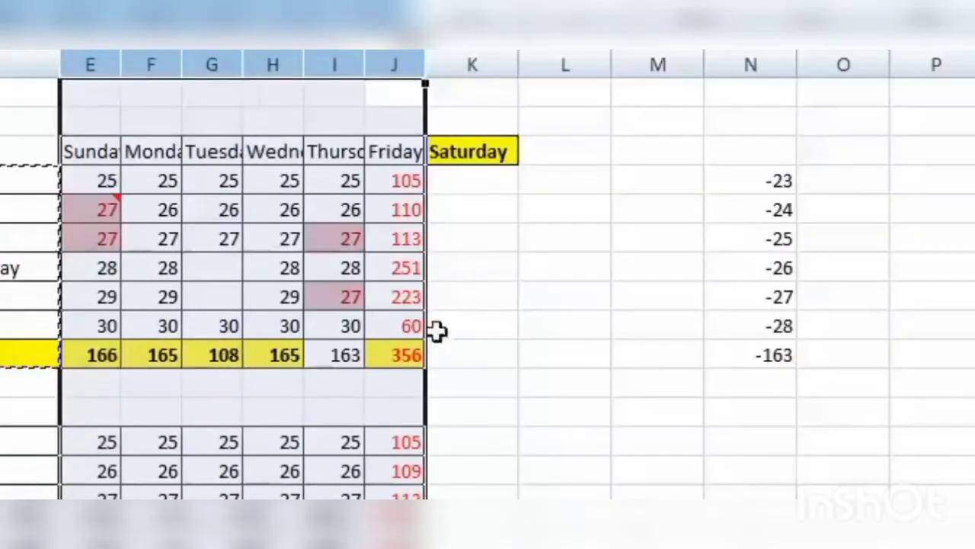
- Copy the lower weekday table in D13:J19
left_click(506, 328)
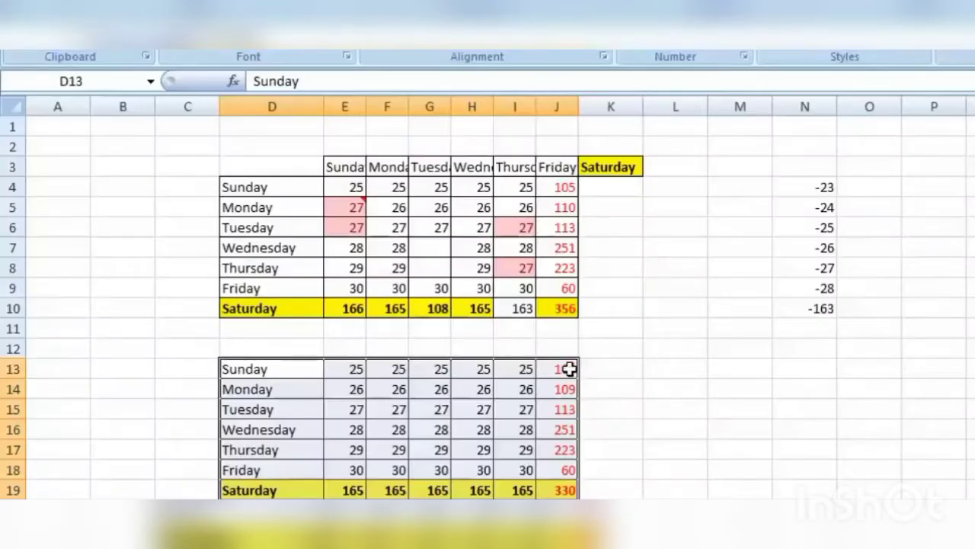
left_click_drag(569, 368, 259, 493)
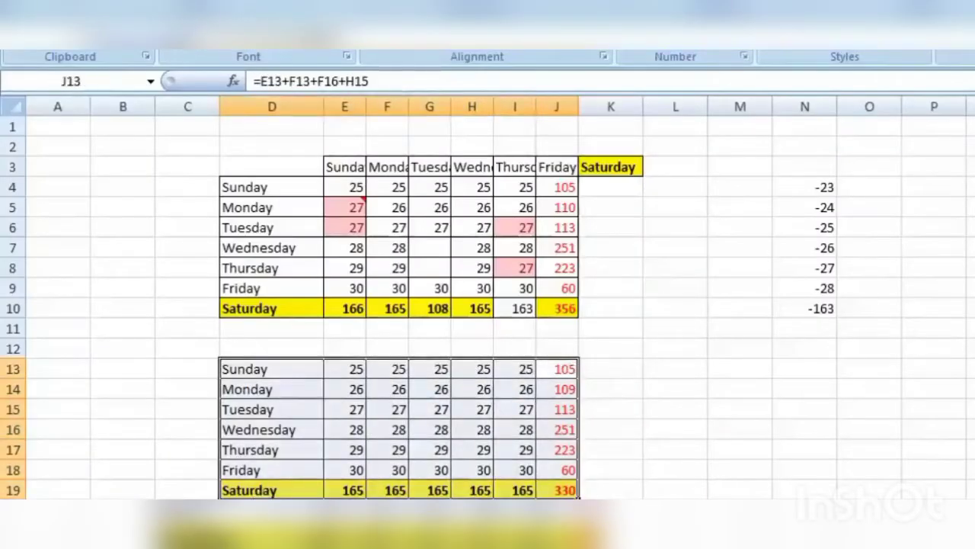
right_click(310, 402)
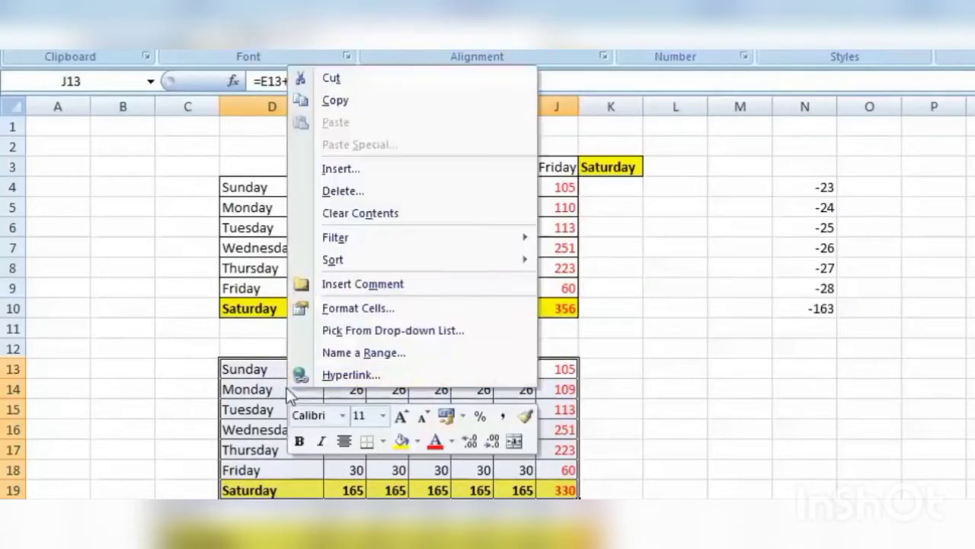
left_click(339, 101)
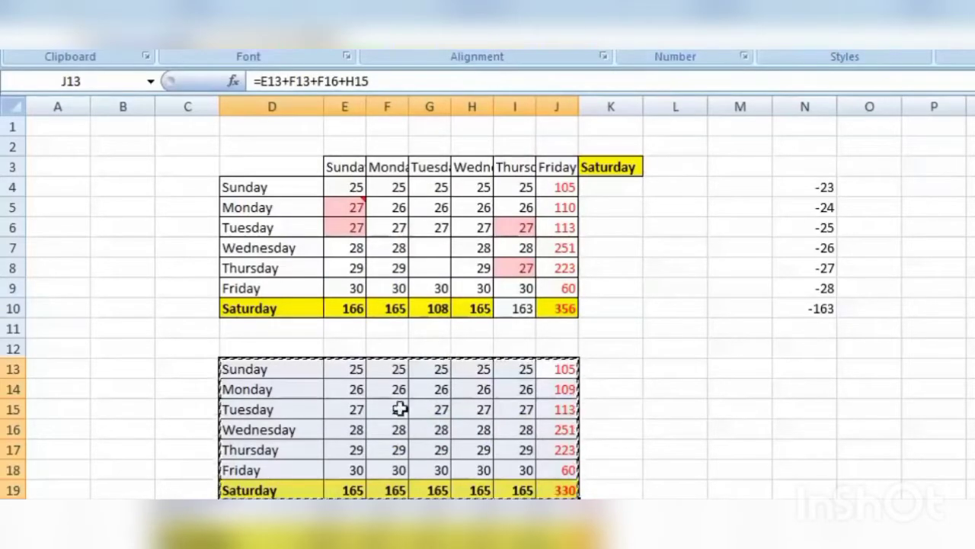
- Try a plain paste of the copied table at cell A1 of a blank worksheet and check its column widths
left_click(144, 543)
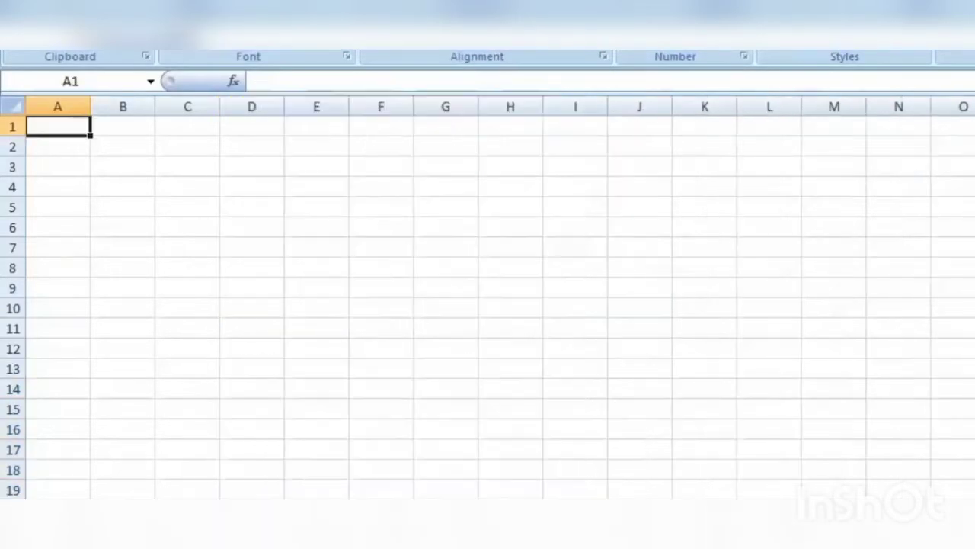
right_click(64, 125)
left_click(147, 182)
left_click(147, 182)
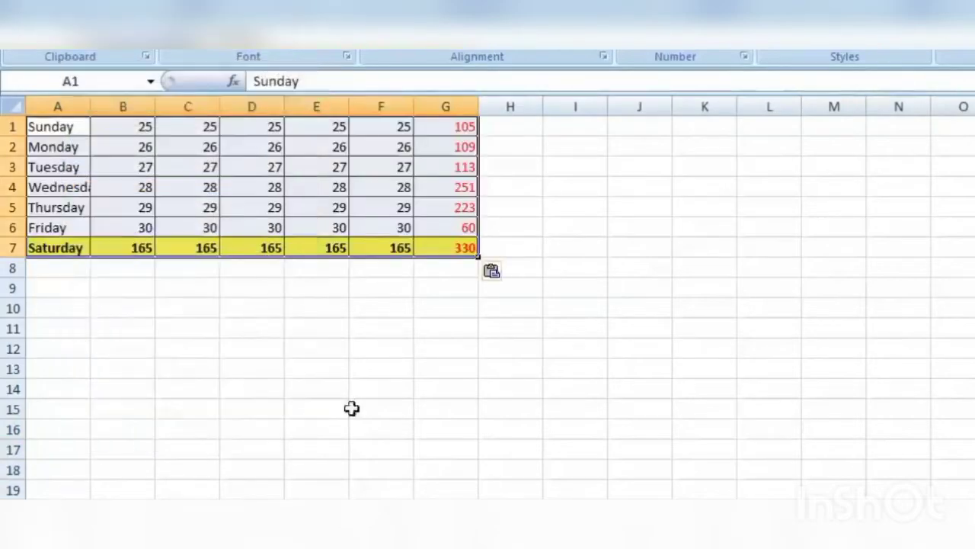
left_click(358, 427)
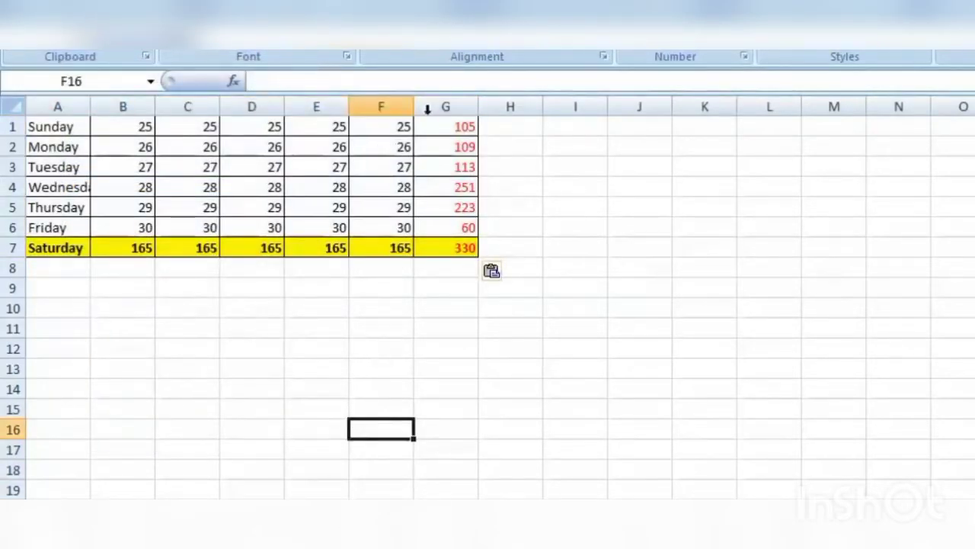
left_click_drag(426, 107, 128, 105)
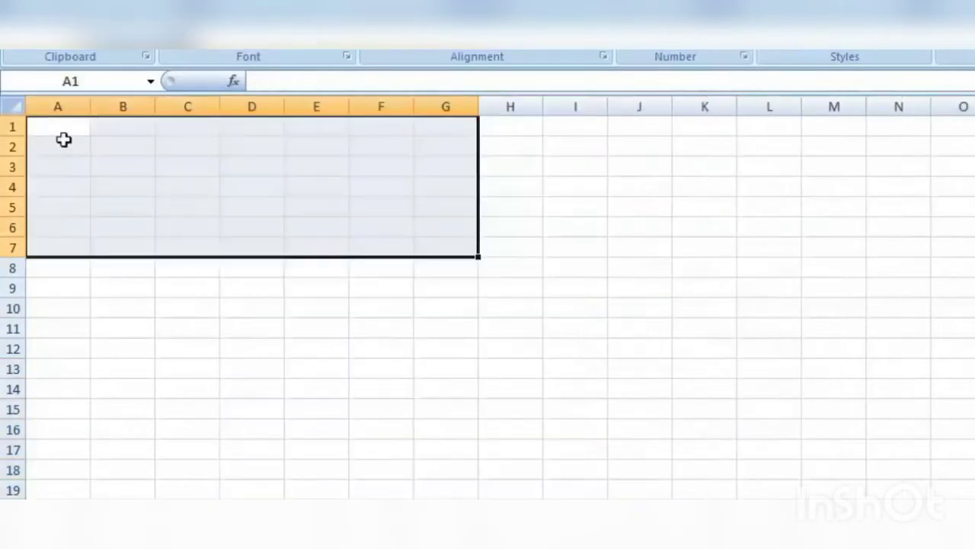
- Paste the copied weekday table into A1:G7 of the blank worksheet
right_click(68, 131)
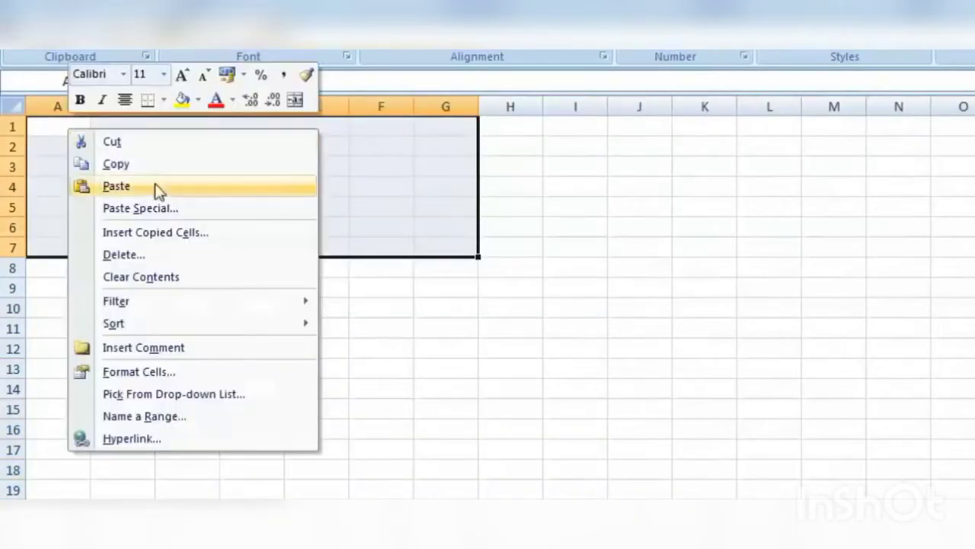
left_click(207, 190)
left_click(420, 355)
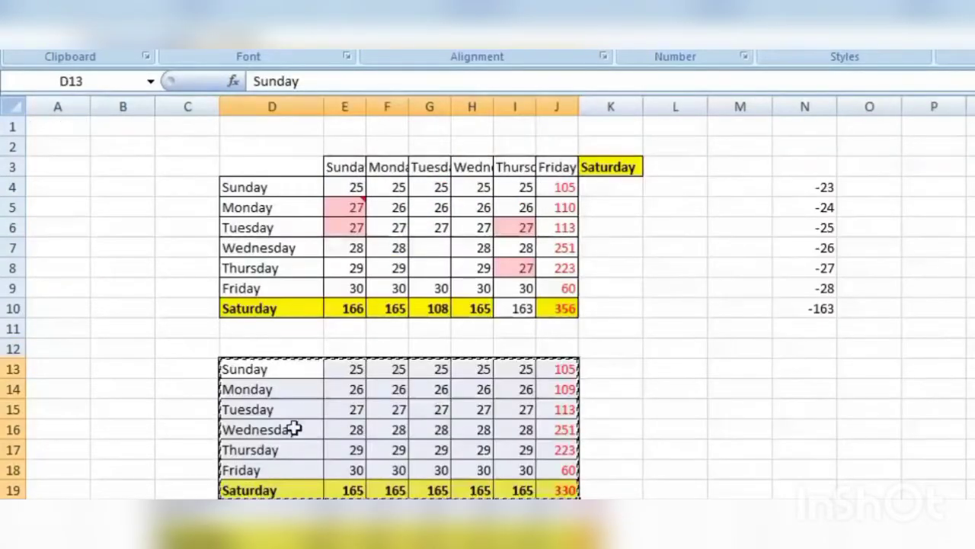
- Copy D13:J19 again and apply its column widths to the pasted table from A1 using Paste Special with Column widths
right_click(297, 425)
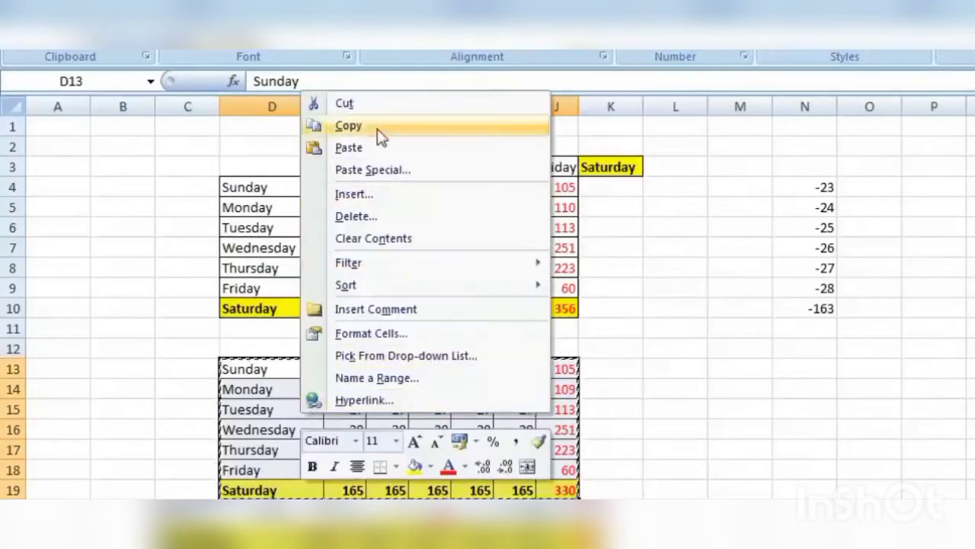
key("Escape")
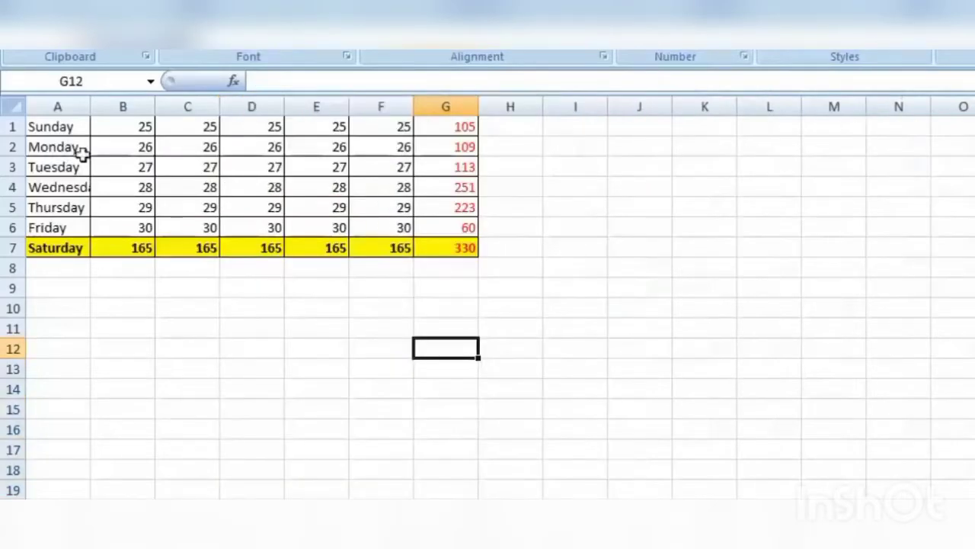
left_click(73, 127)
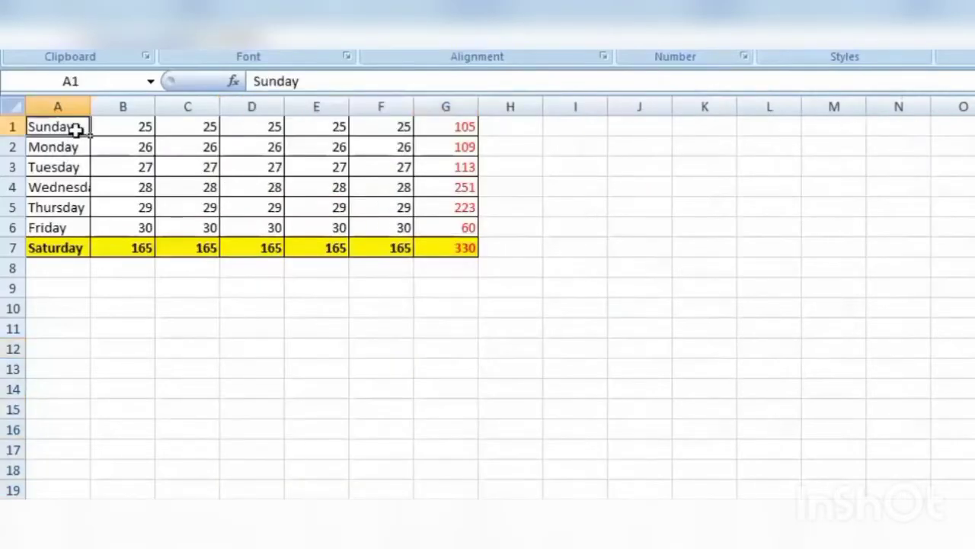
right_click(76, 130)
left_click(192, 208)
left_click_drag(228, 53, 813, 83)
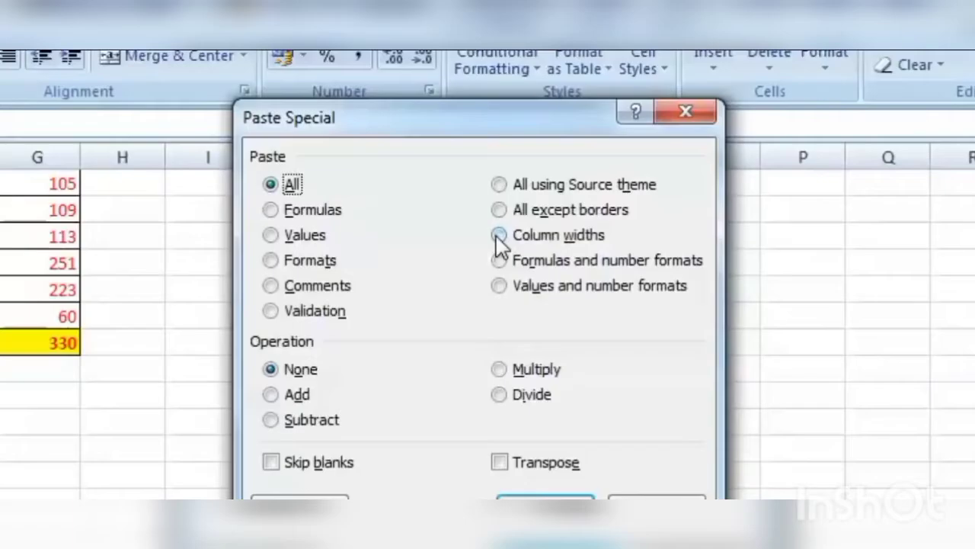
left_click(499, 235)
left_click(546, 503)
left_click(646, 518)
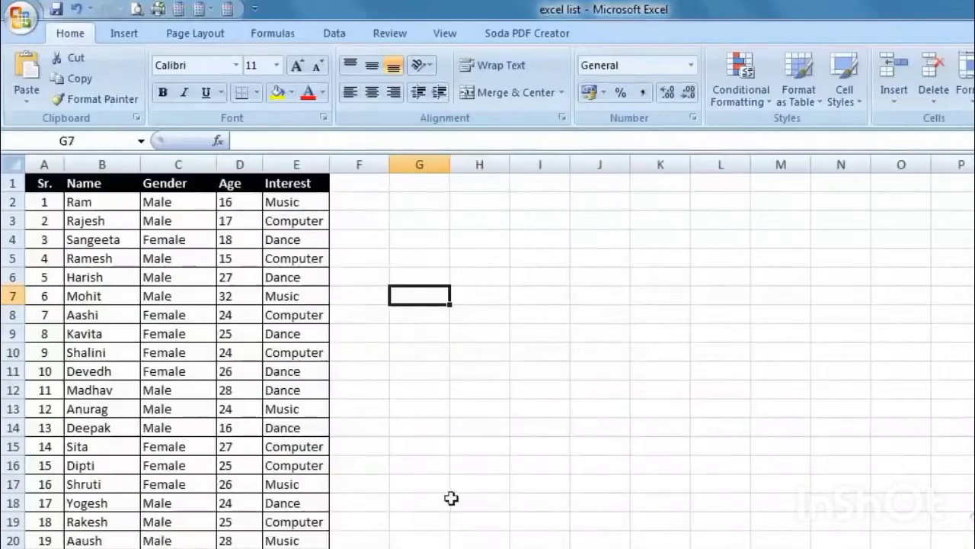
- Look over the excel list worksheet, check it in Print Preview, and return to the sheet
left_click(455, 501)
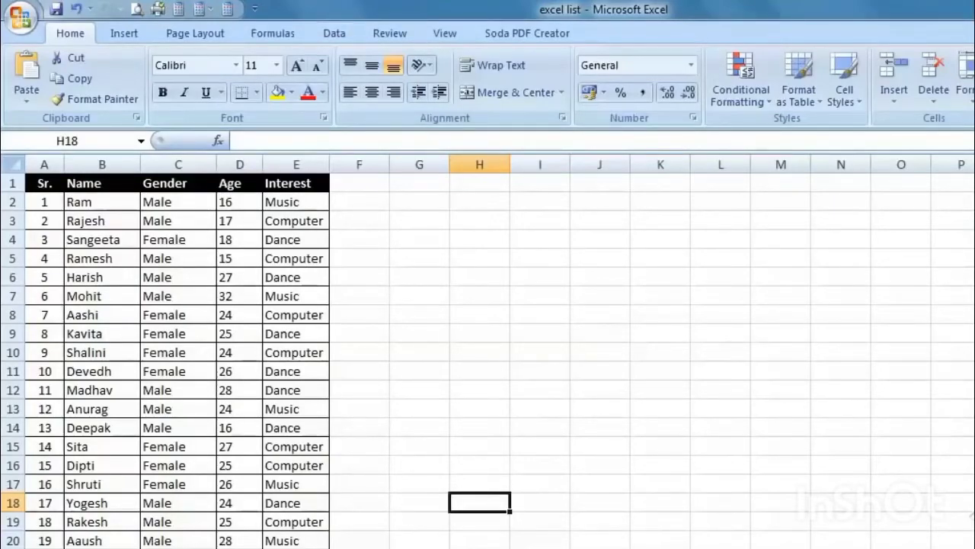
scroll(441, 438, "down", 15)
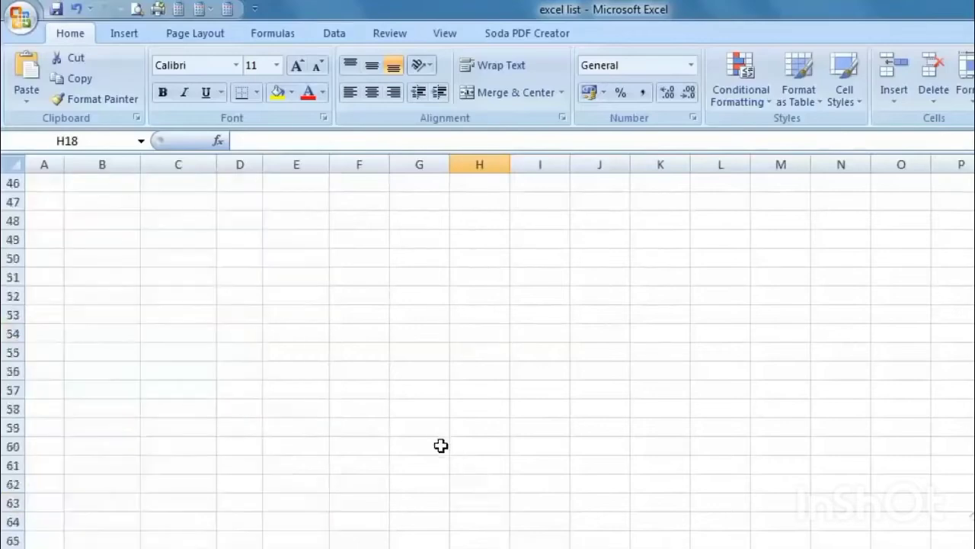
scroll(441, 446, "up", 15)
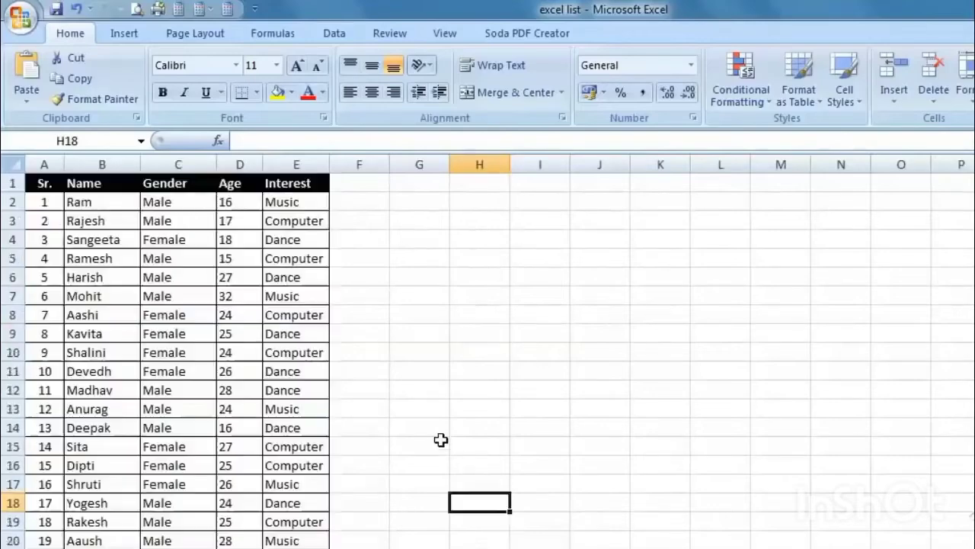
left_click(135, 9)
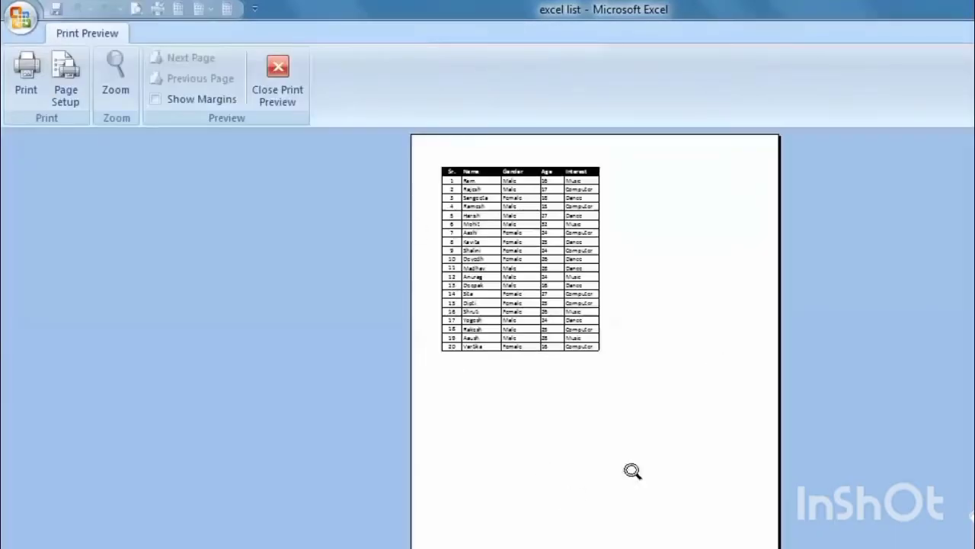
left_click(277, 80)
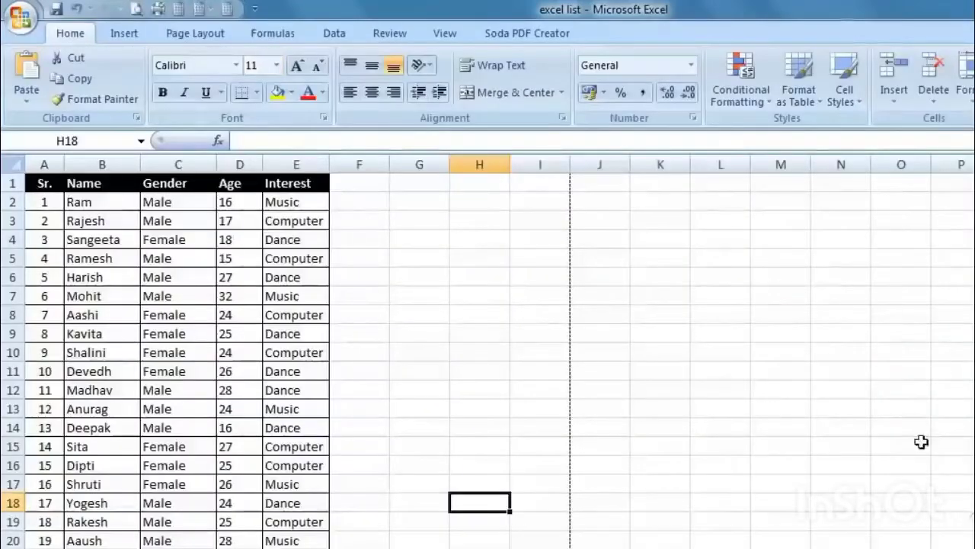
- Check the sheet area below the list, and view the printed page once more in Print Preview before closing it
scroll(775, 386, "down", 19)
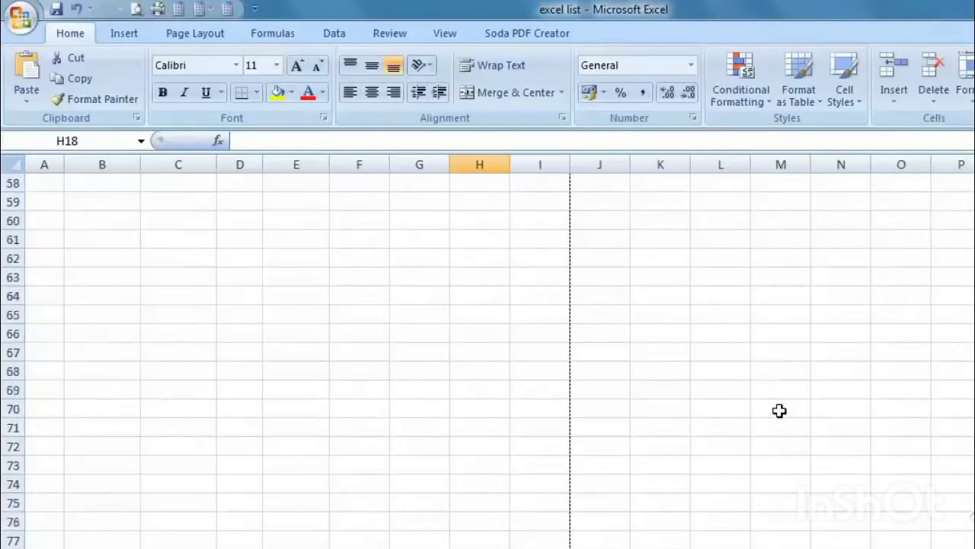
scroll(778, 411, "up", 19)
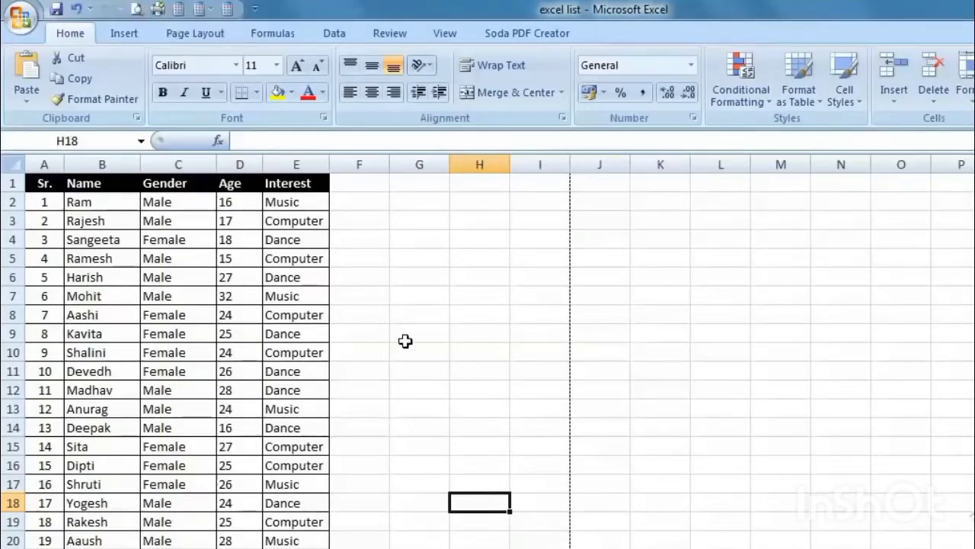
key("ctrl+F2")
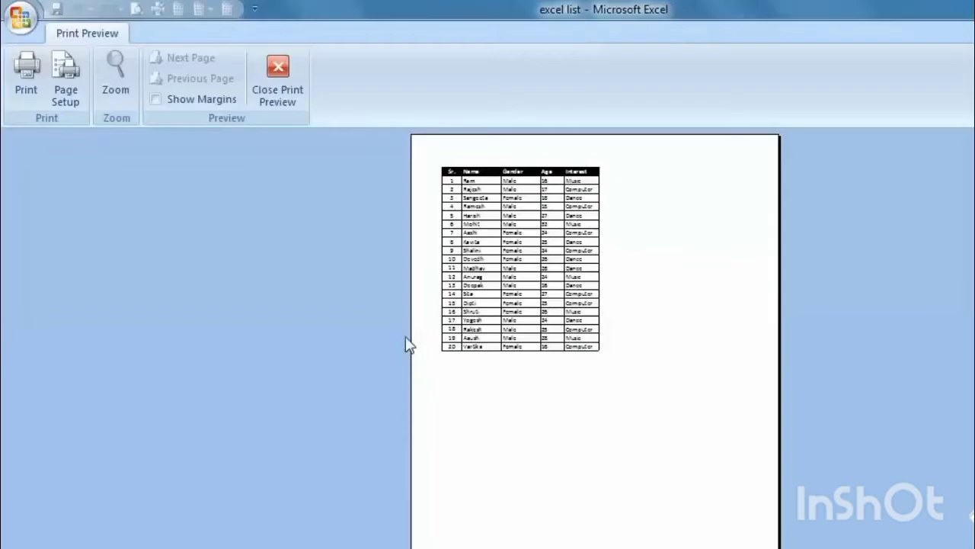
left_click(261, 96)
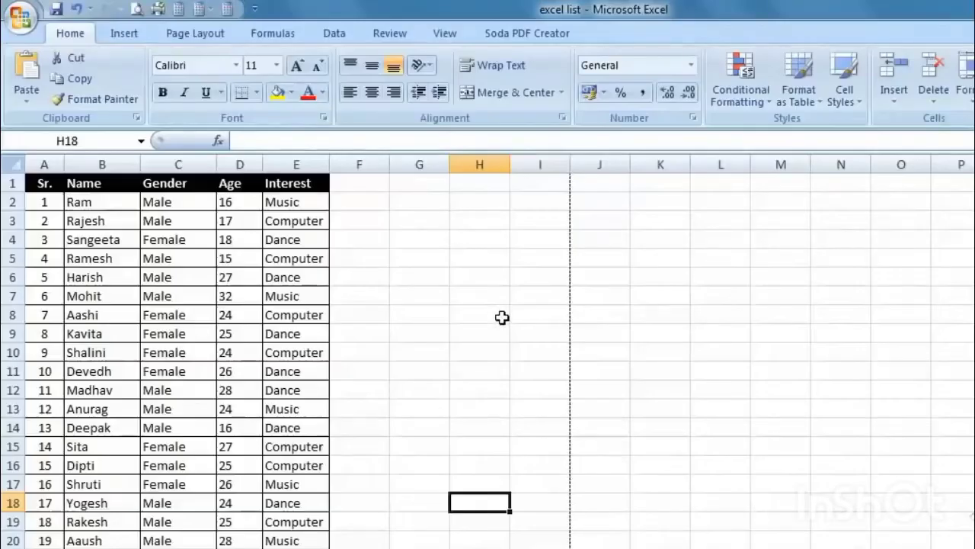
- Examine the dashed page-break lines beside and below the list to see where each printed page ends
scroll(502, 317, "down", 3)
scroll(503, 320, "down", 1)
scroll(329, 283, "up", 4)
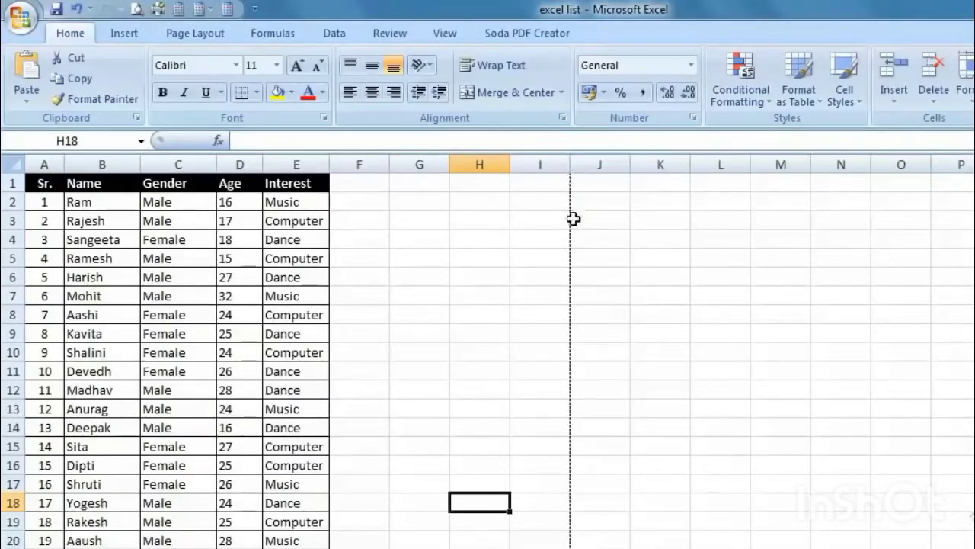
scroll(571, 305, "down", 10)
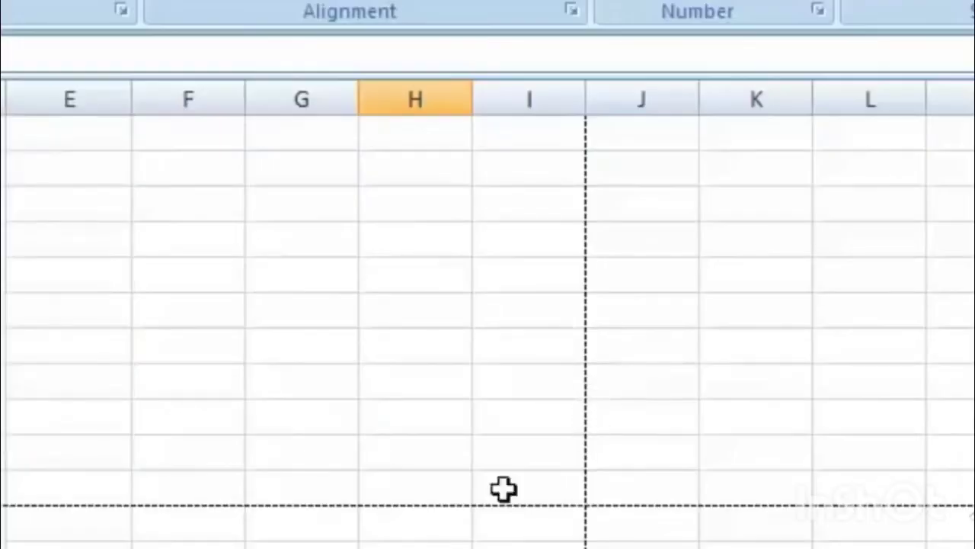
scroll(488, 312, "right", 2)
scroll(487, 312, "up", 5)
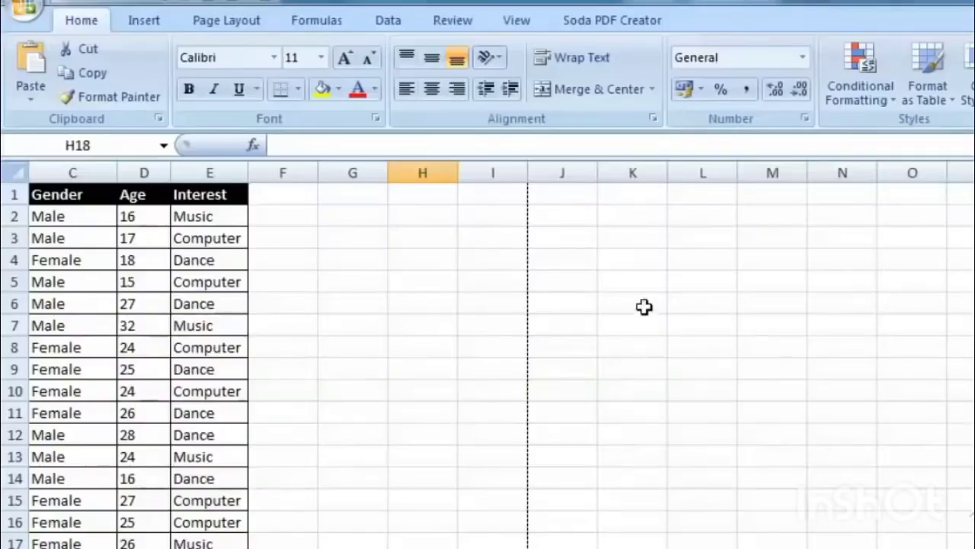
scroll(548, 328, "down", 7)
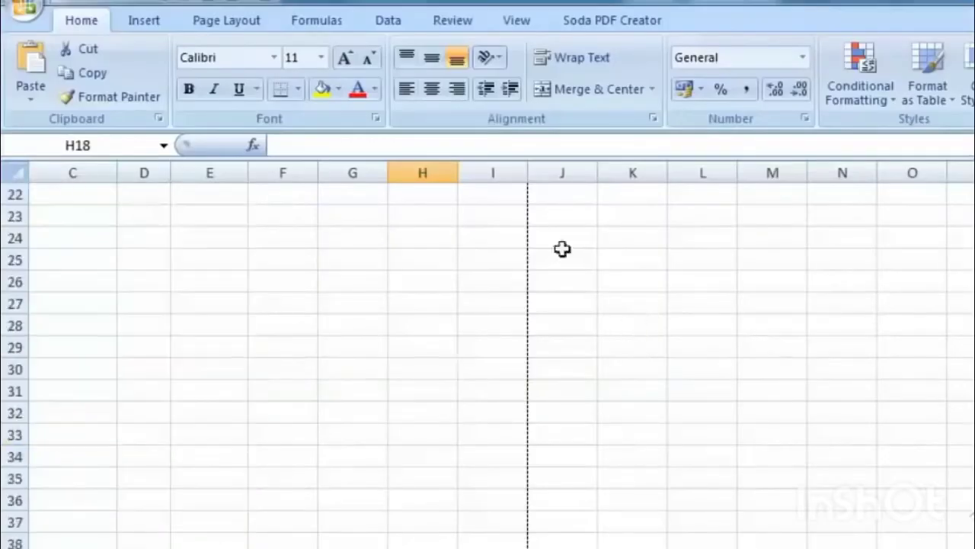
scroll(487, 343, "up", 5)
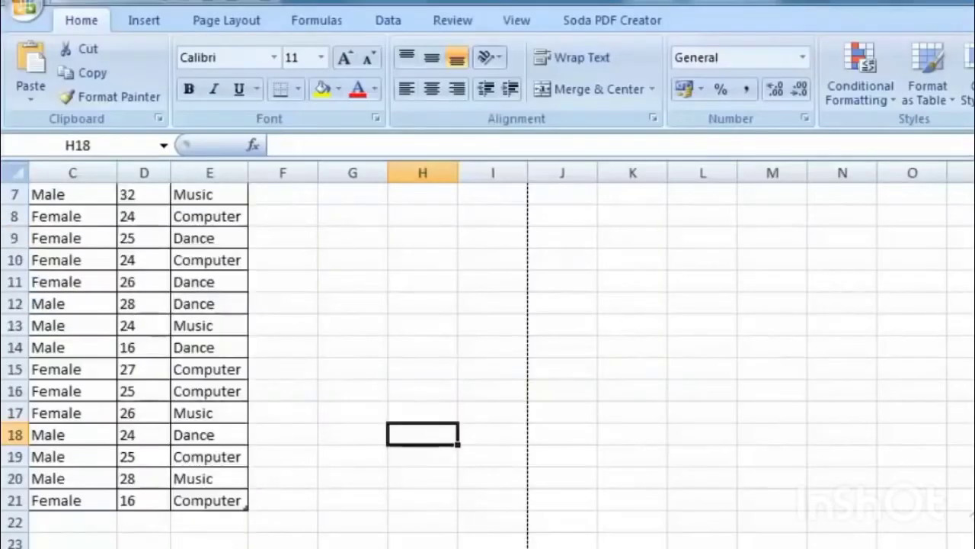
scroll(488, 354, "down", 5)
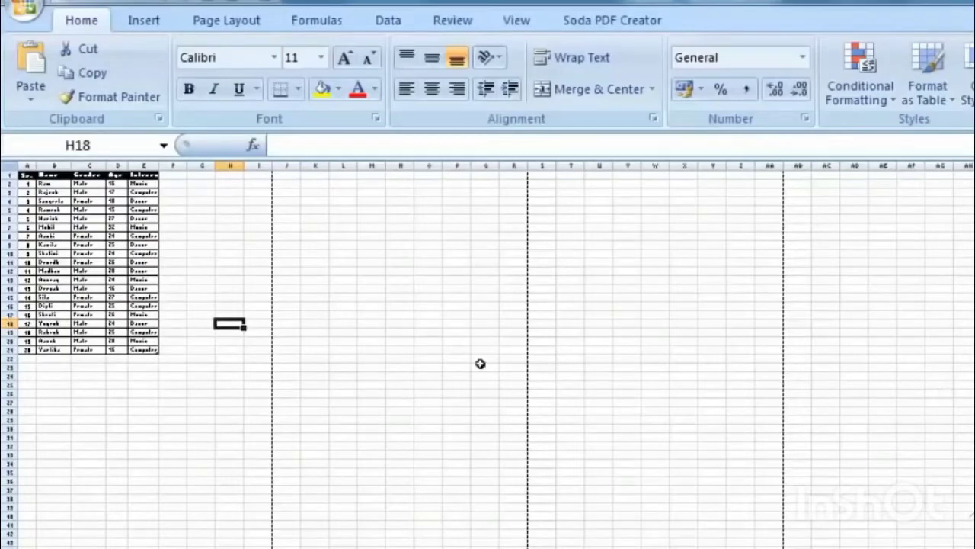
- Switch the worksheet to Page Layout view and look over its separate pages
left_click(520, 21)
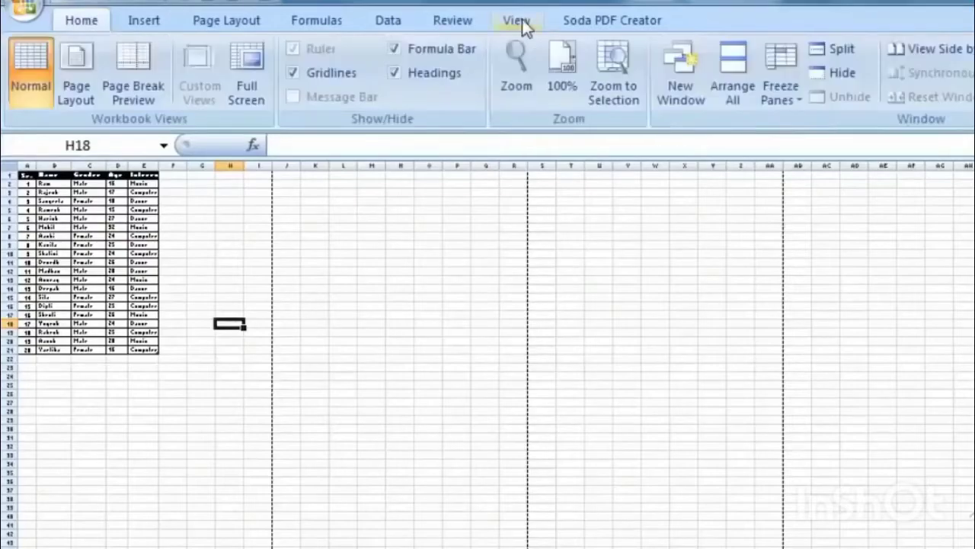
left_click(77, 61)
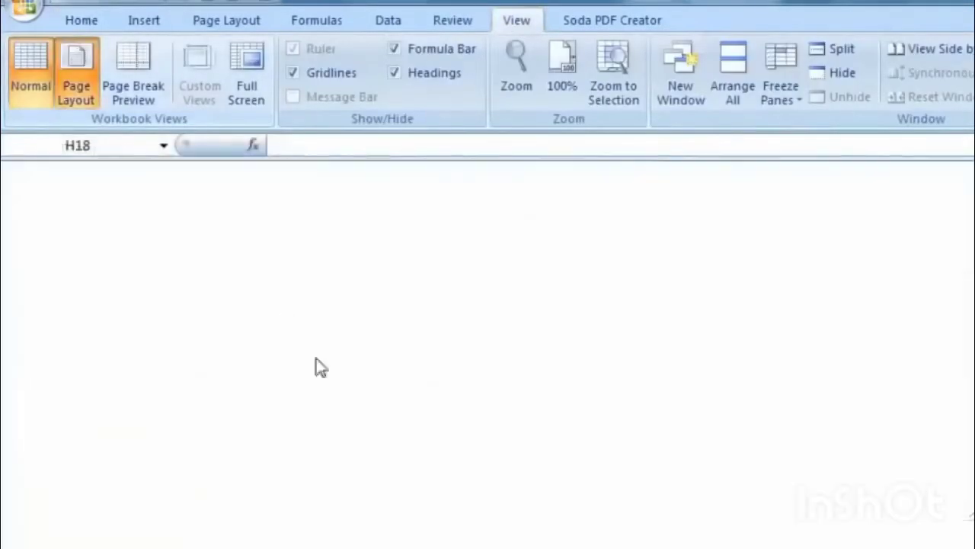
scroll(338, 391, "down", 11)
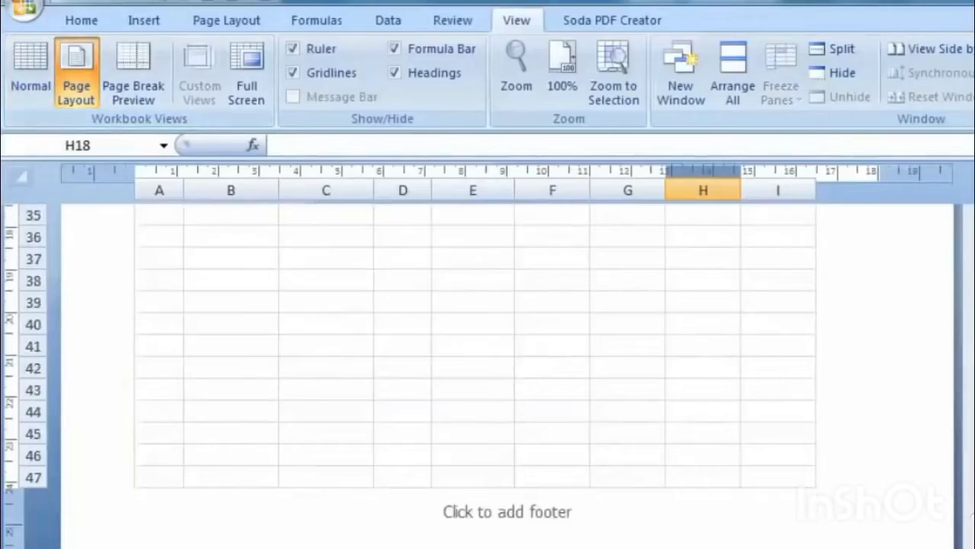
scroll(511, 355, "down", 5)
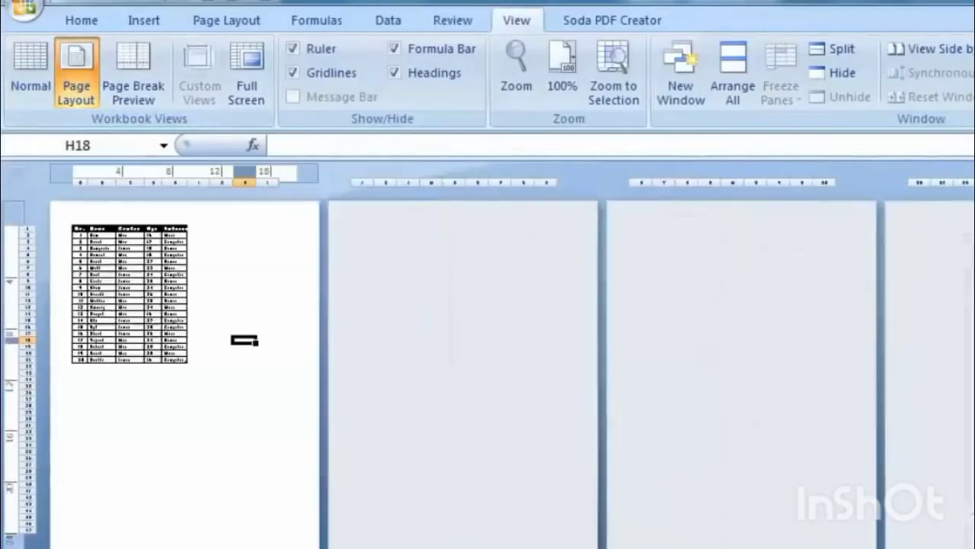
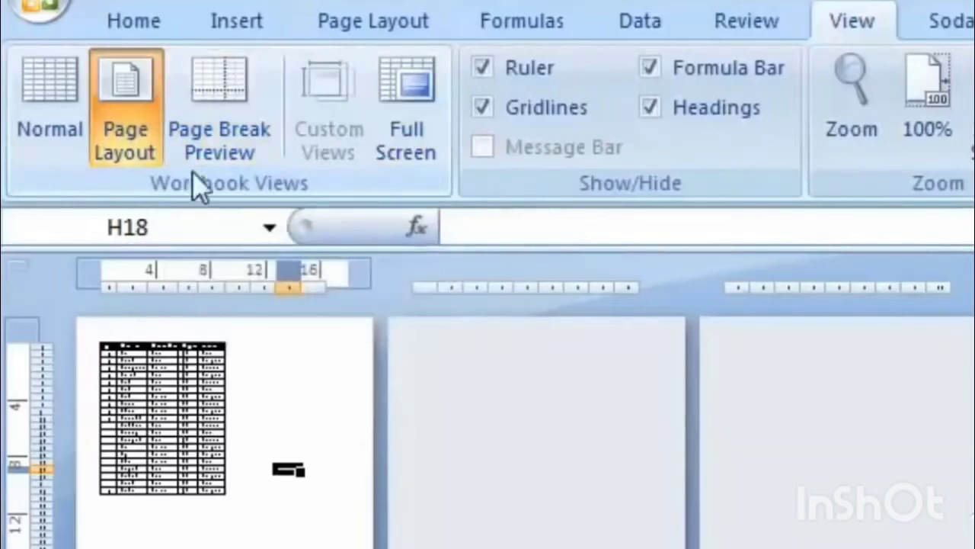
- View the worksheet in Page Break Preview and return it to Normal view
left_click(219, 113)
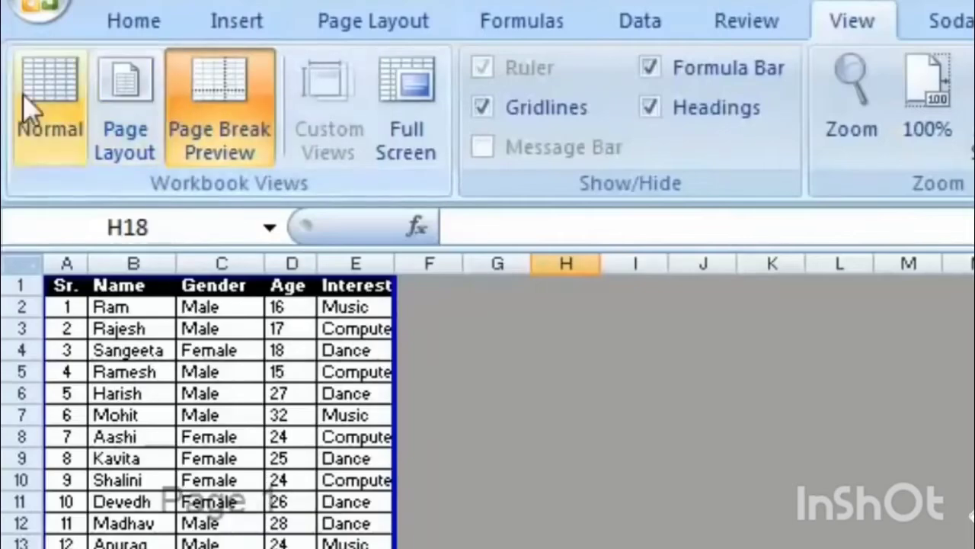
left_click(67, 124)
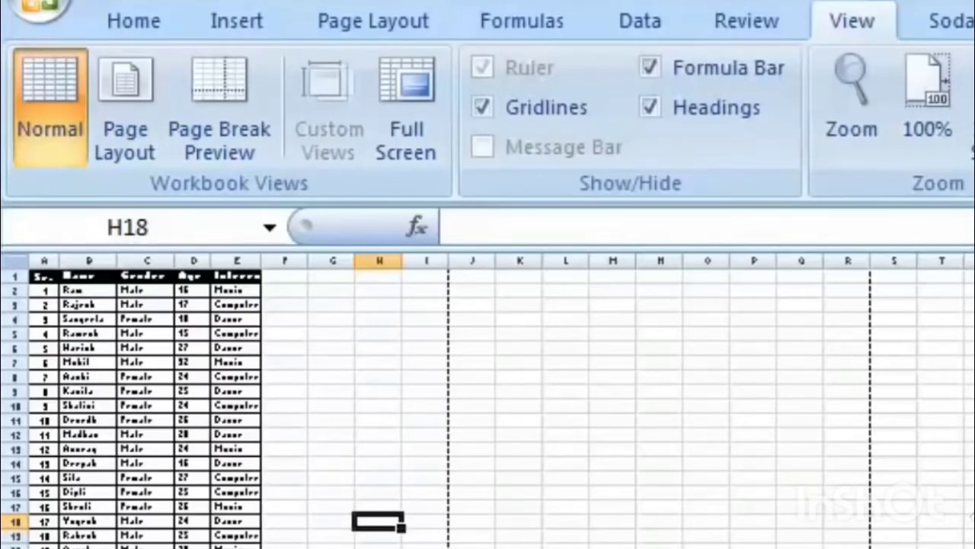
- Set the paper size to A4 and check where the dashed page-break lines fall across the sheet
left_click(373, 20)
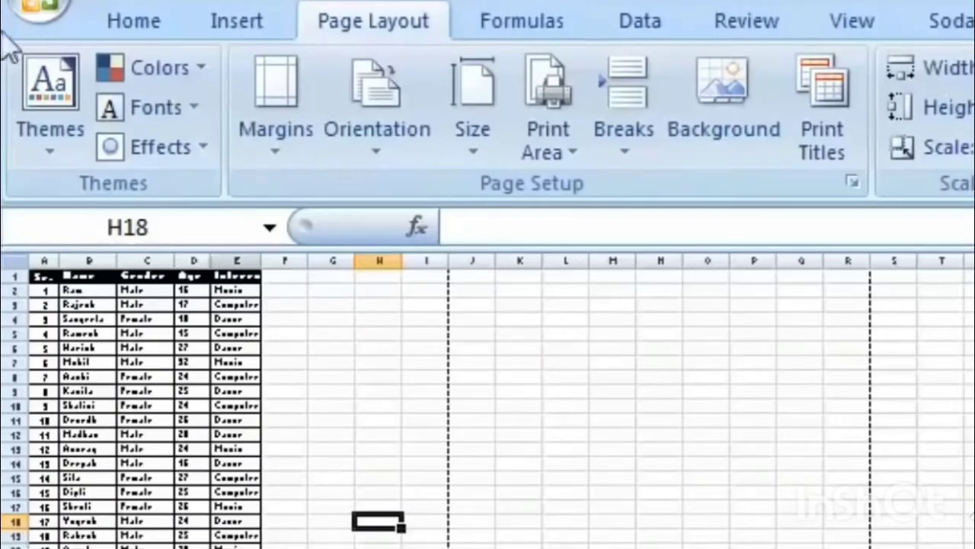
left_click(471, 145)
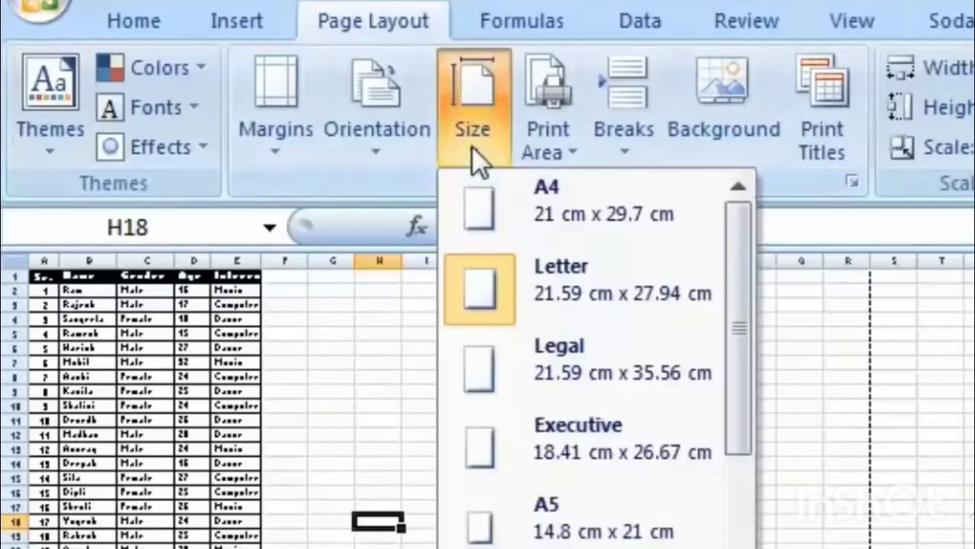
left_click(537, 227)
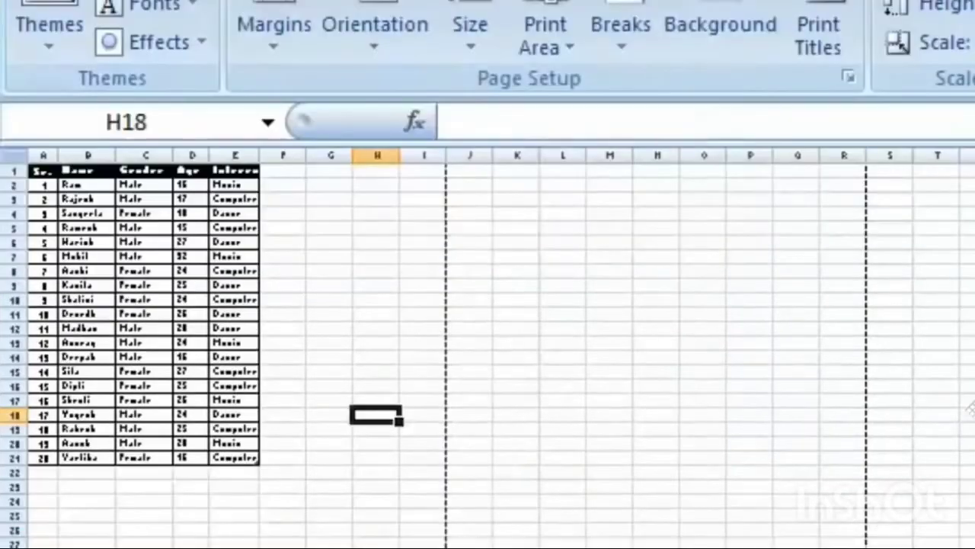
scroll(972, 408, "up", 5, "ctrl")
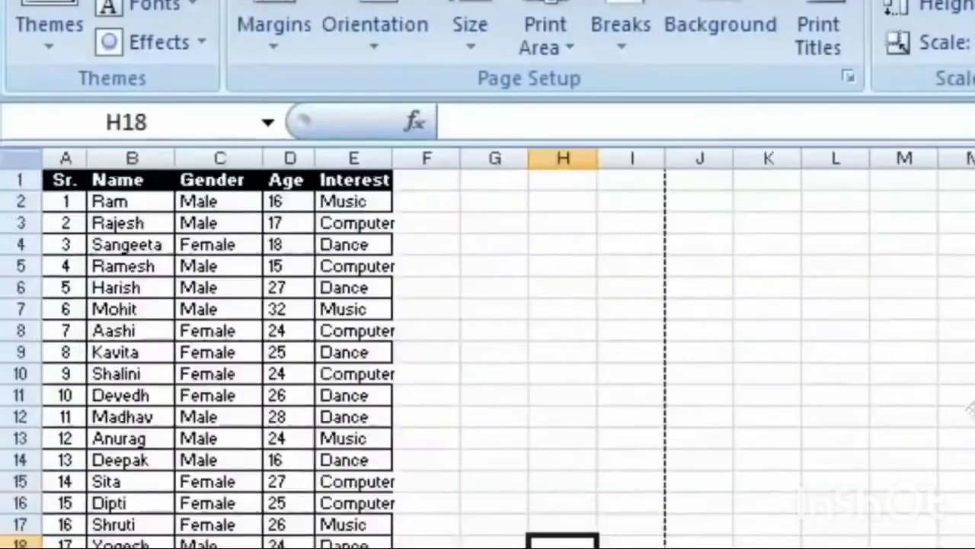
scroll(315, 296, "down", 12)
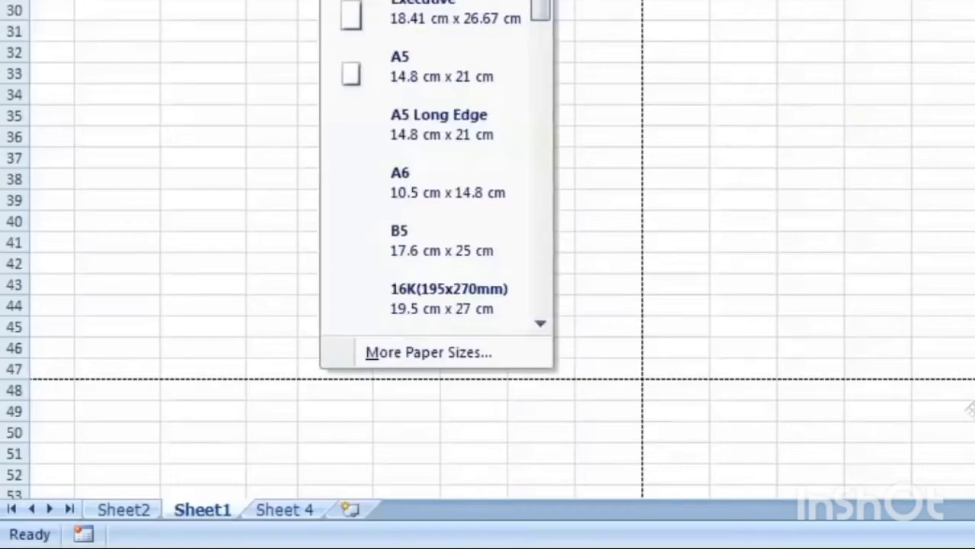
left_click(373, 258)
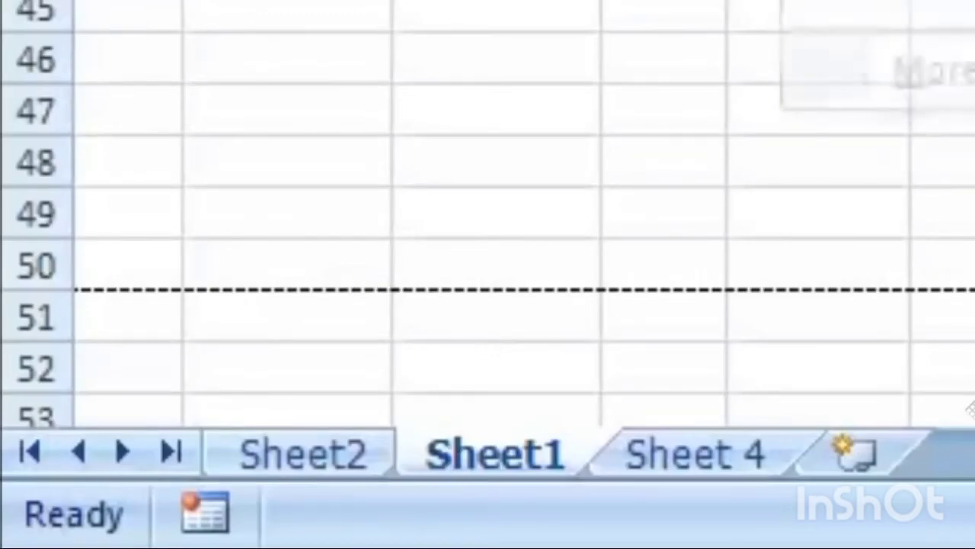
scroll(487, 213, "down", 4)
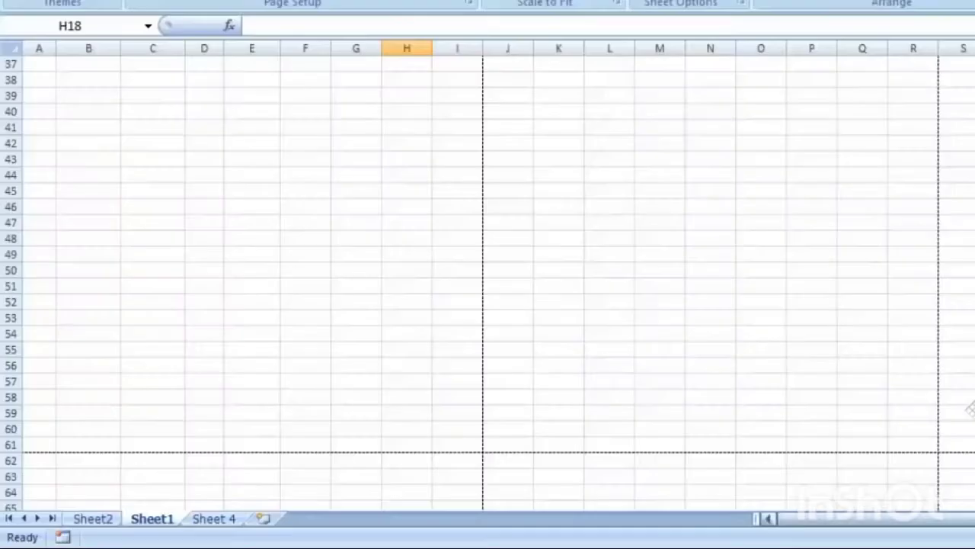
scroll(969, 409, "down", 4)
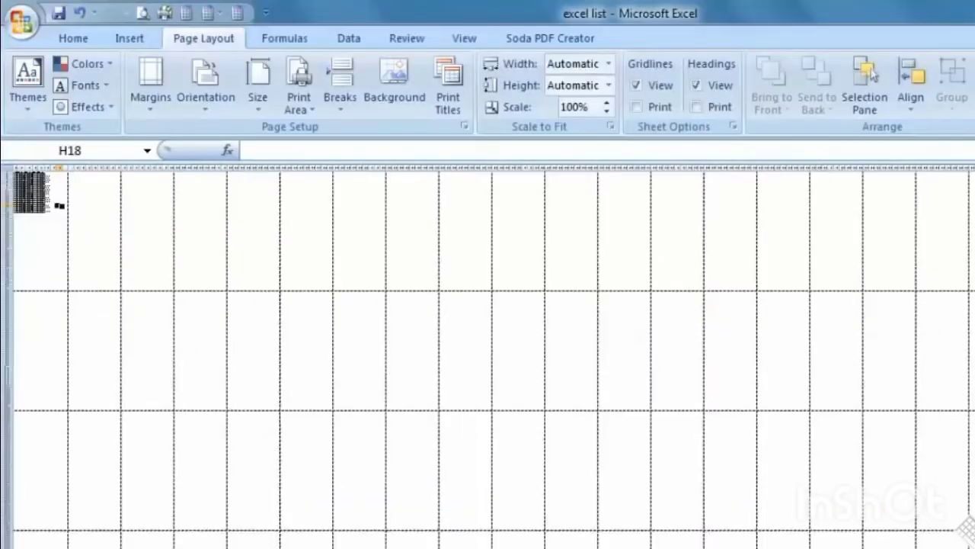
scroll(488, 357, "up", 6)
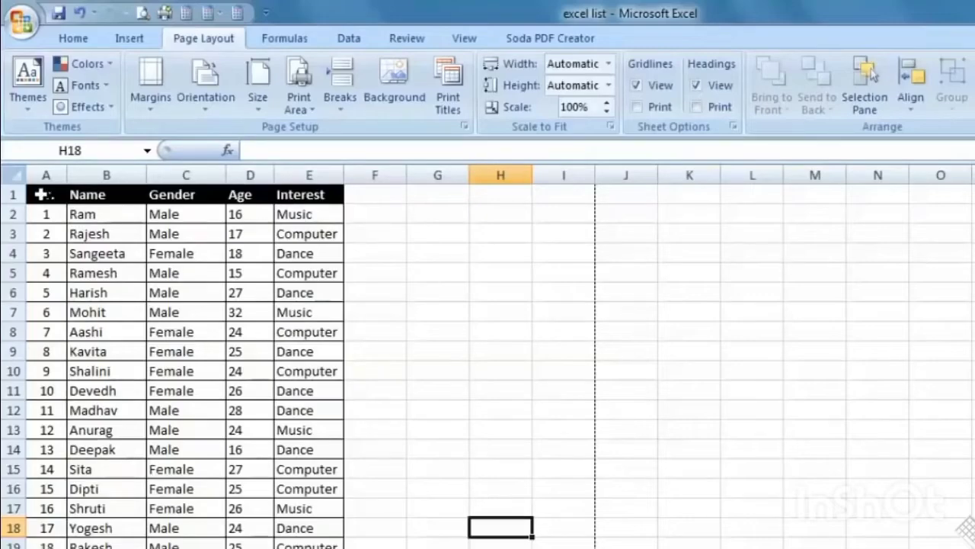
- Copy the whole list from A1 to column E and paste the copy starting at cell G1
left_click_drag(40, 194, 329, 524)
right_click(301, 308)
left_click(335, 339)
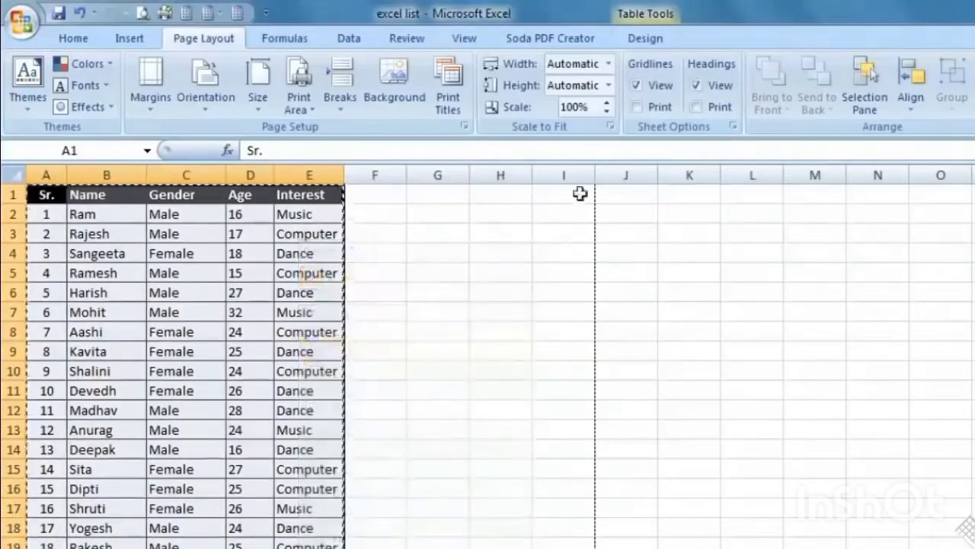
right_click(602, 195)
right_click(374, 195)
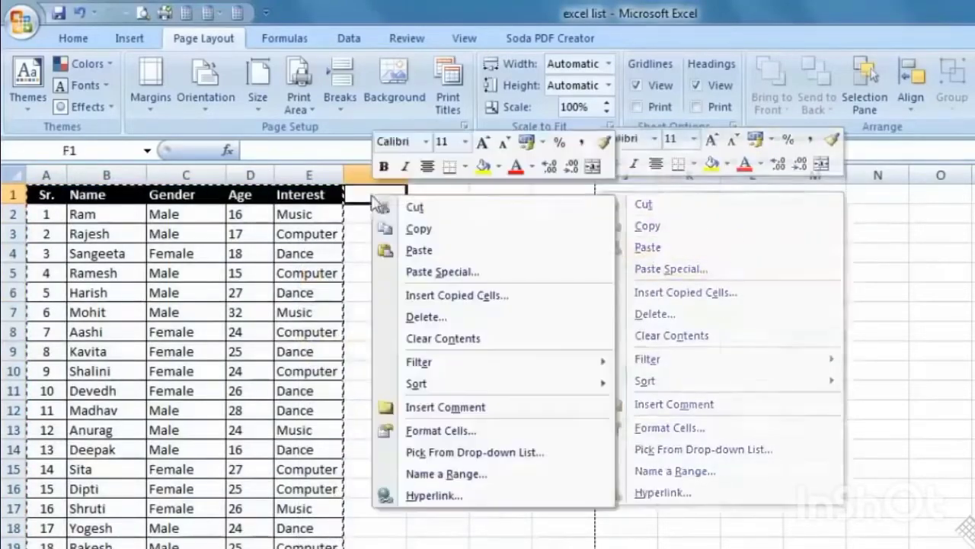
left_click(452, 192)
right_click(452, 192)
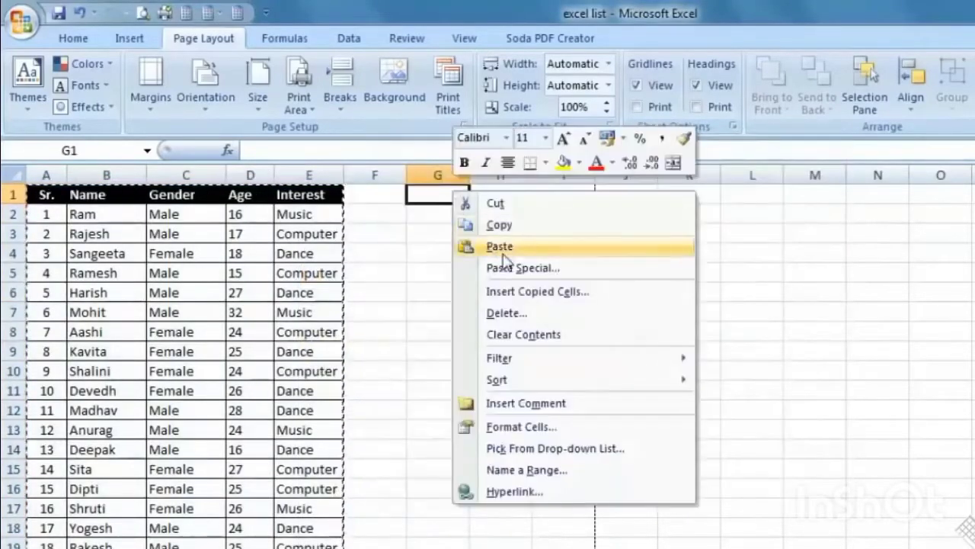
left_click(464, 247)
left_click(392, 340)
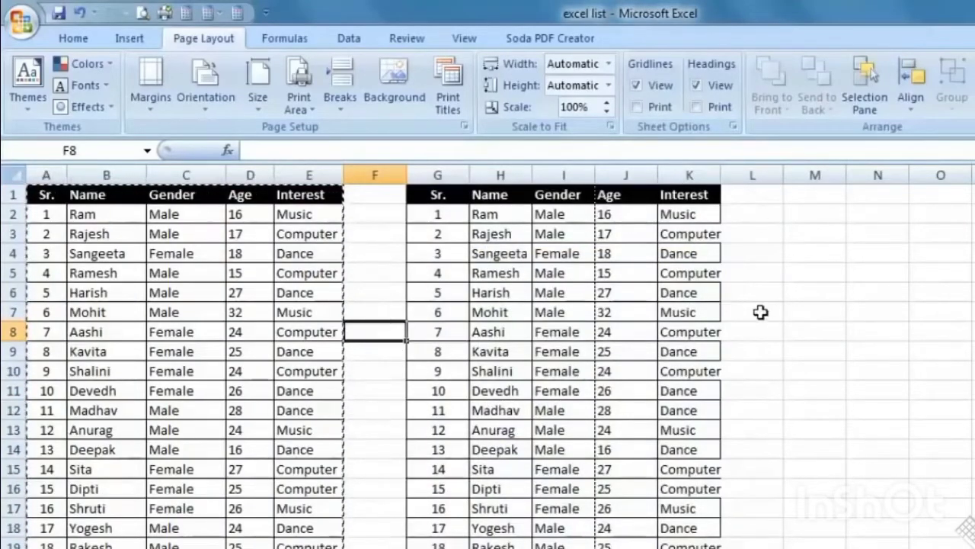
left_click(352, 313)
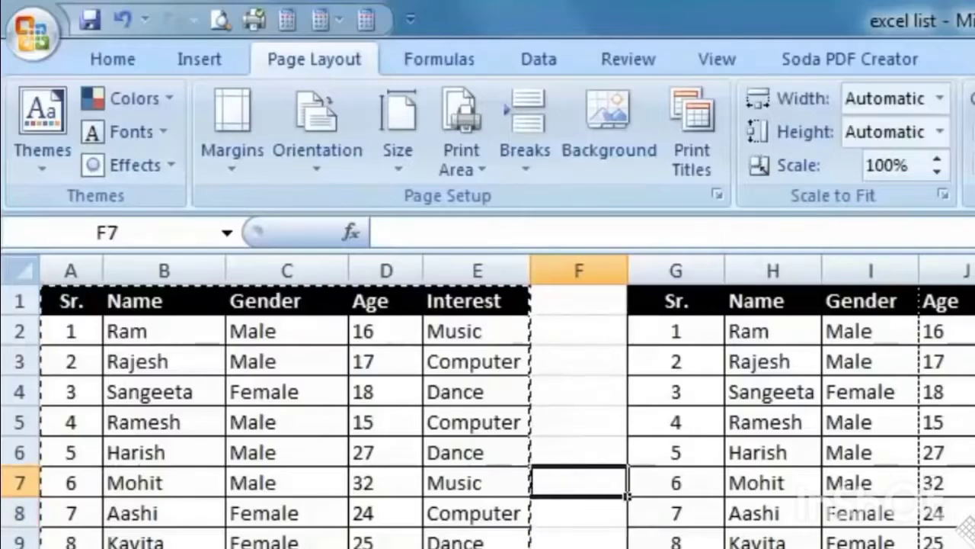
- Set the original list, A1:E21, as the print area
left_click_drag(478, 548, 83, 297)
left_click(593, 394)
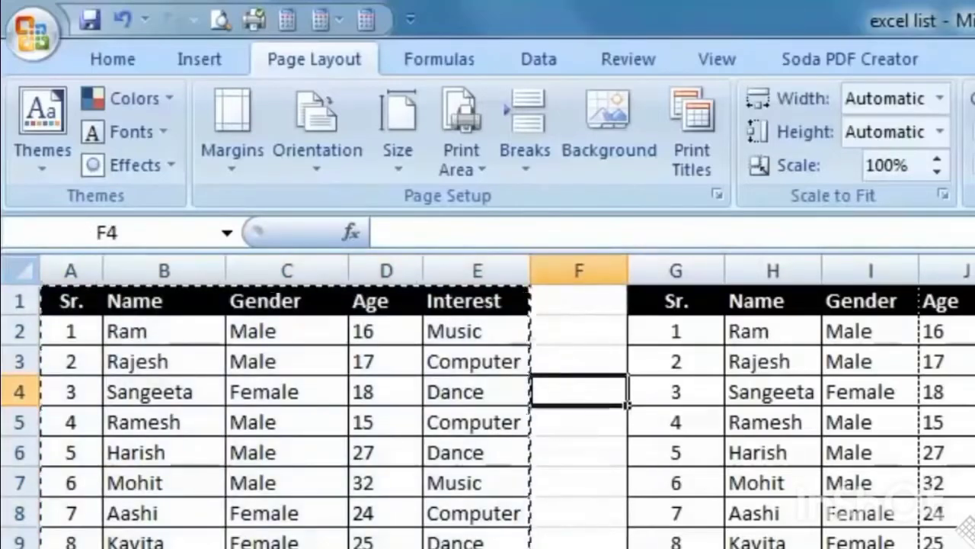
left_click_drag(478, 548, 23, 266)
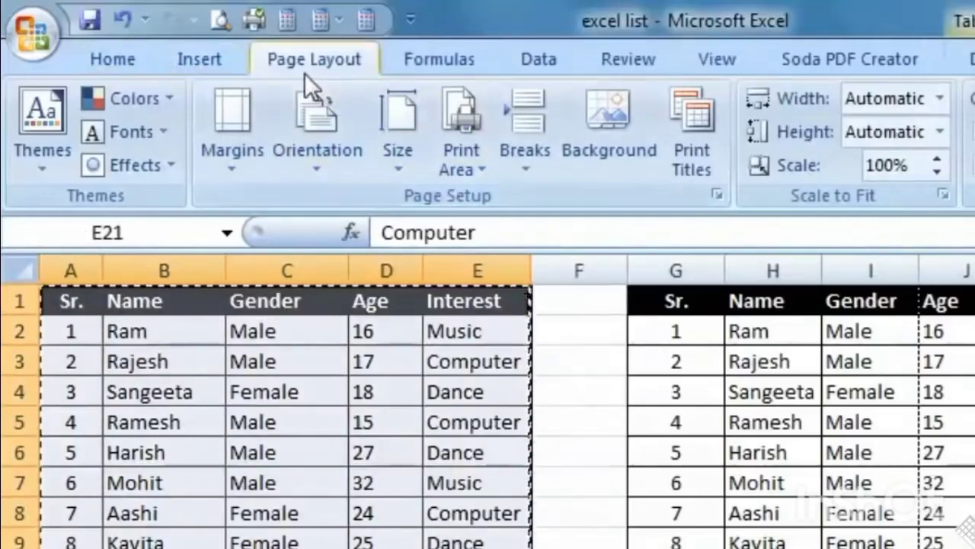
left_click(481, 166)
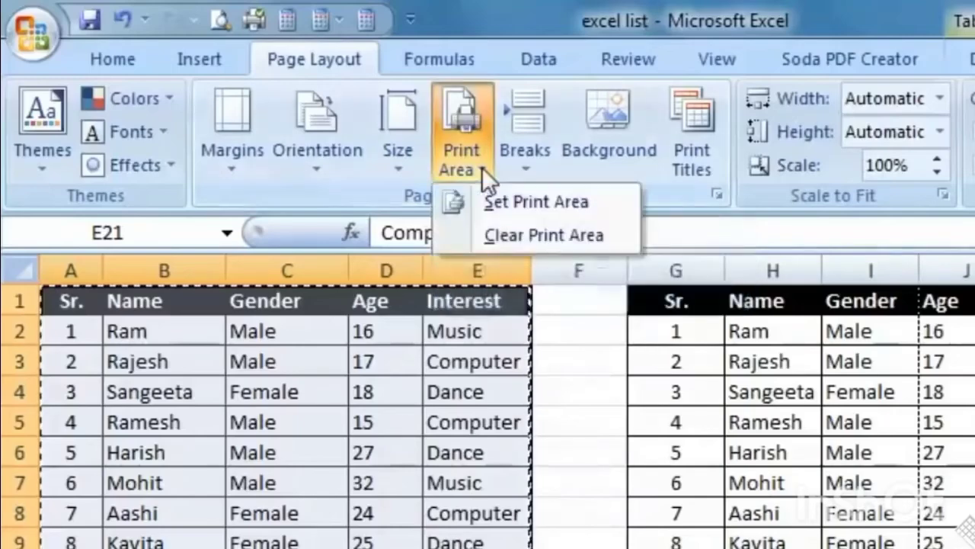
left_click(598, 202)
left_click(594, 386)
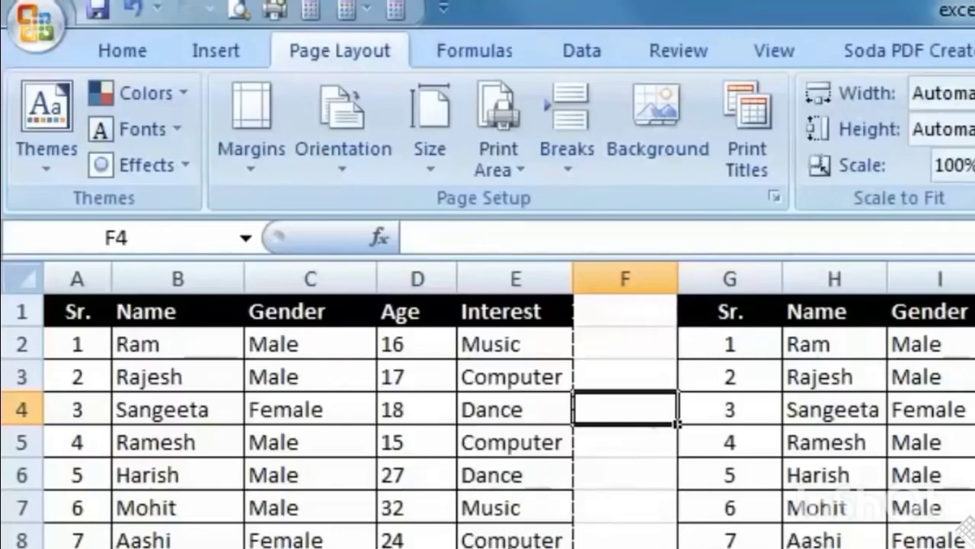
- Check in Print Preview what the print area includes, and return to the sheet
left_click(240, 12)
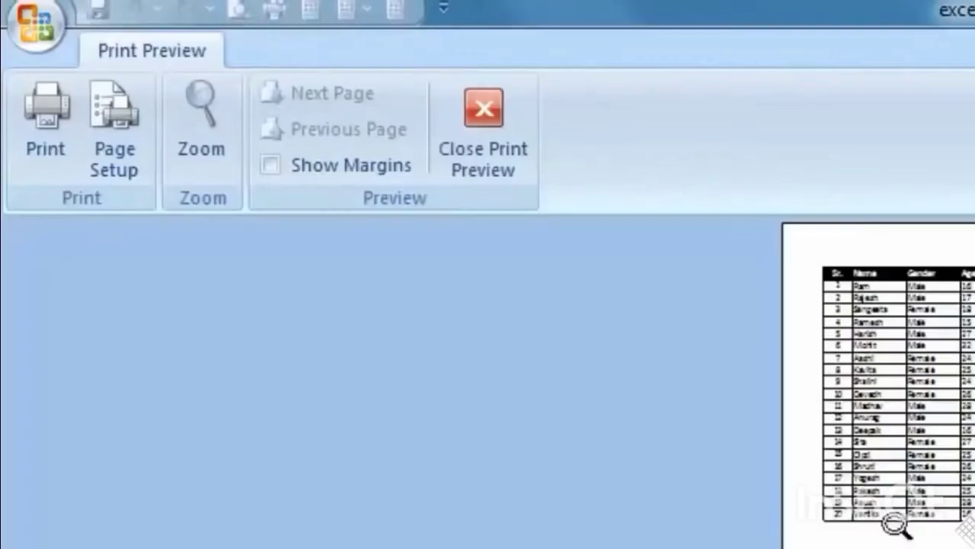
left_click(480, 144)
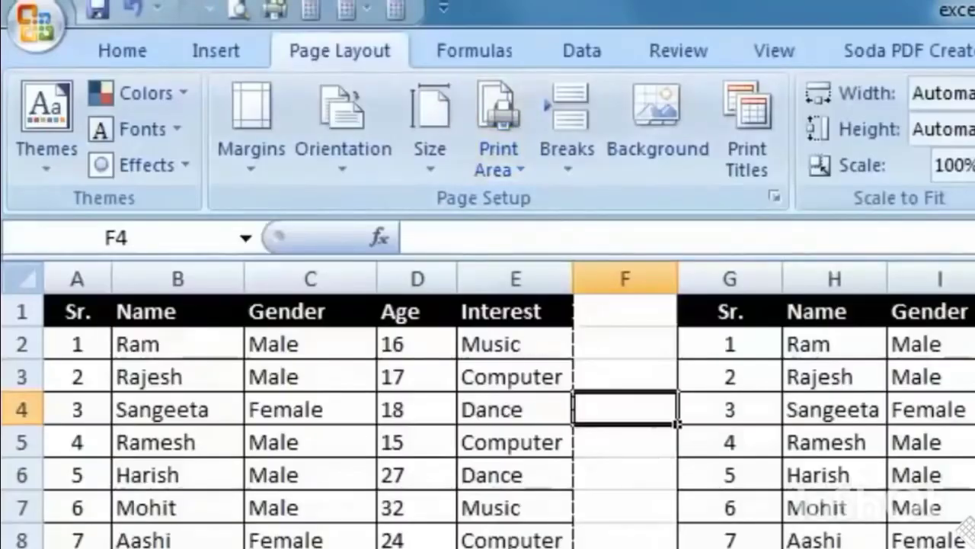
scroll(488, 411, "down", 4)
scroll(488, 411, "up", 4)
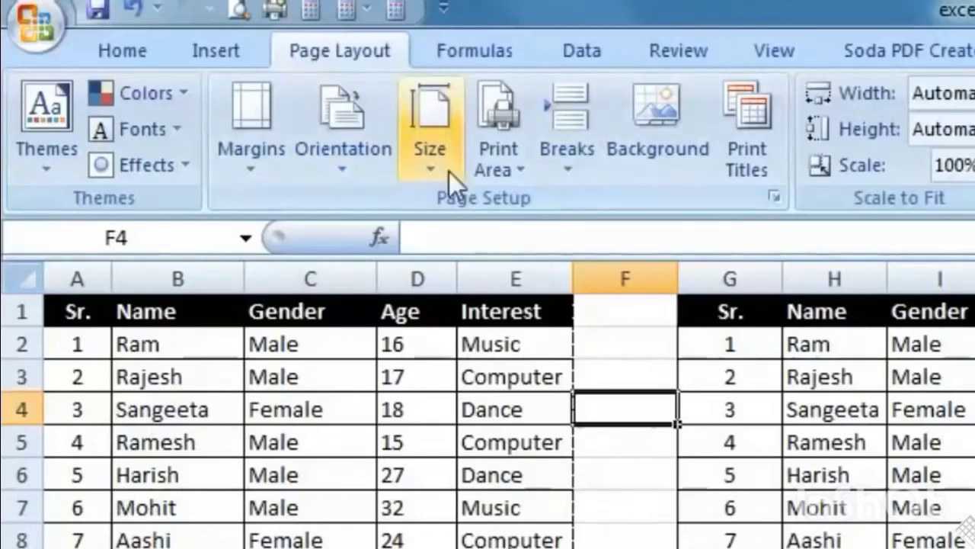
- Add the copied list starting at G1 to the existing print area
left_click(501, 169)
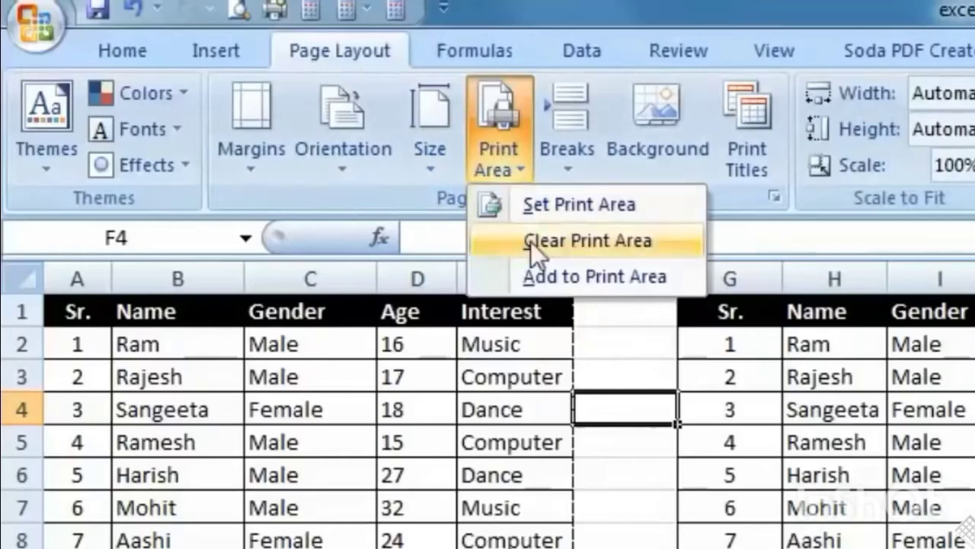
left_click(611, 240)
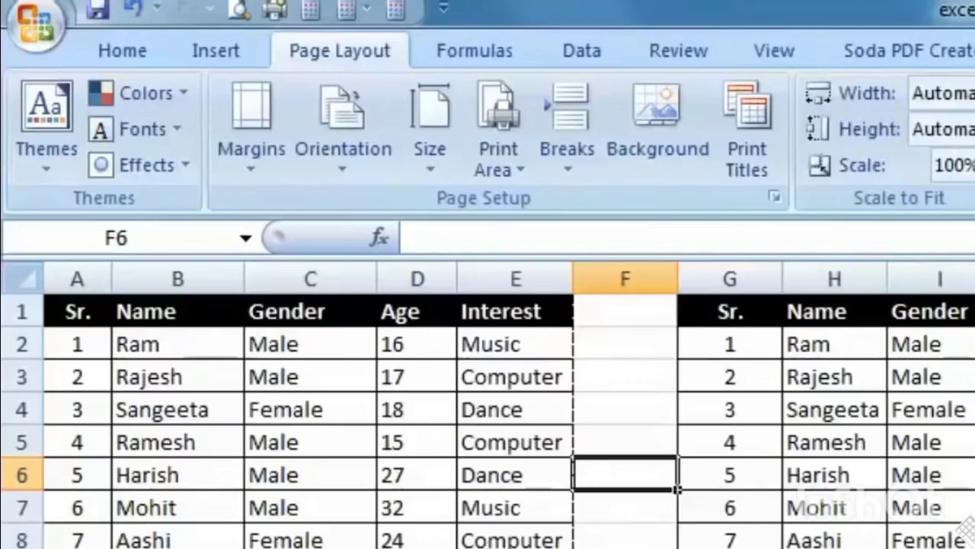
left_click_drag(730, 308, 968, 545)
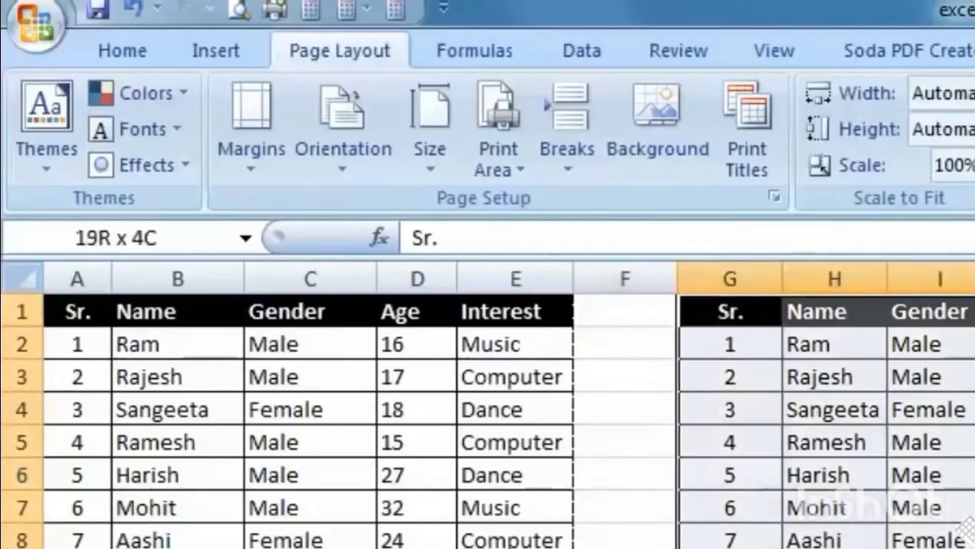
left_click(519, 160)
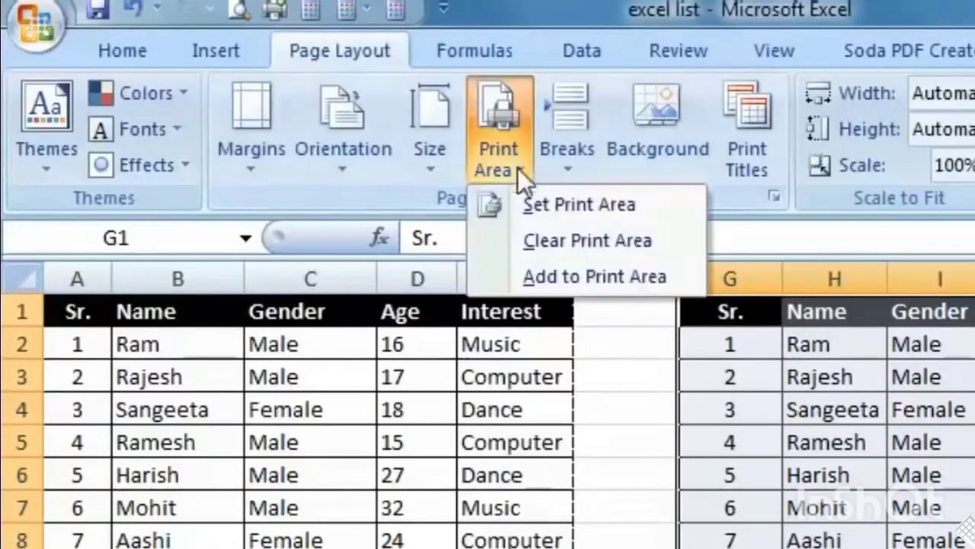
left_click(594, 277)
left_click(644, 435)
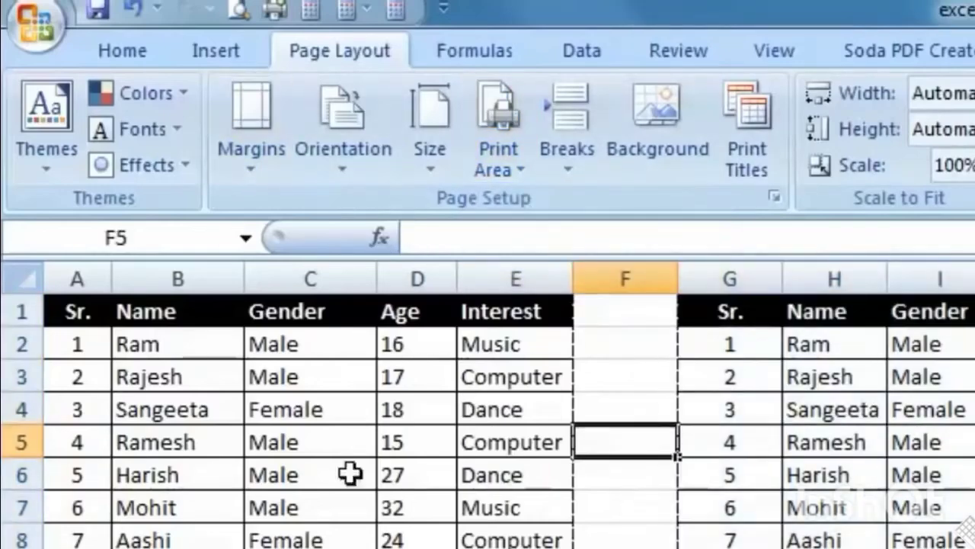
- Look through the pages for both lists in Print Preview and close it
left_click(238, 10)
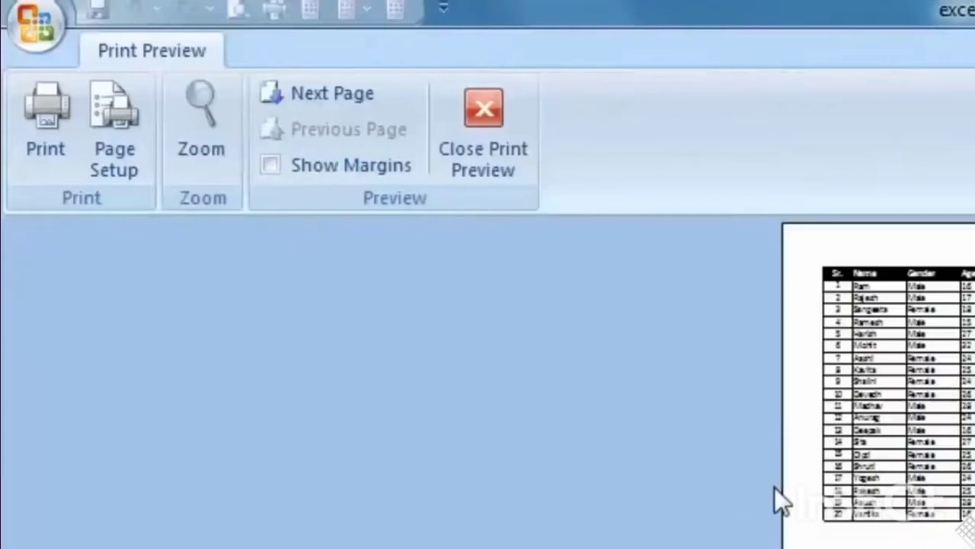
scroll(774, 488, "up", 1)
scroll(774, 489, "down", 1)
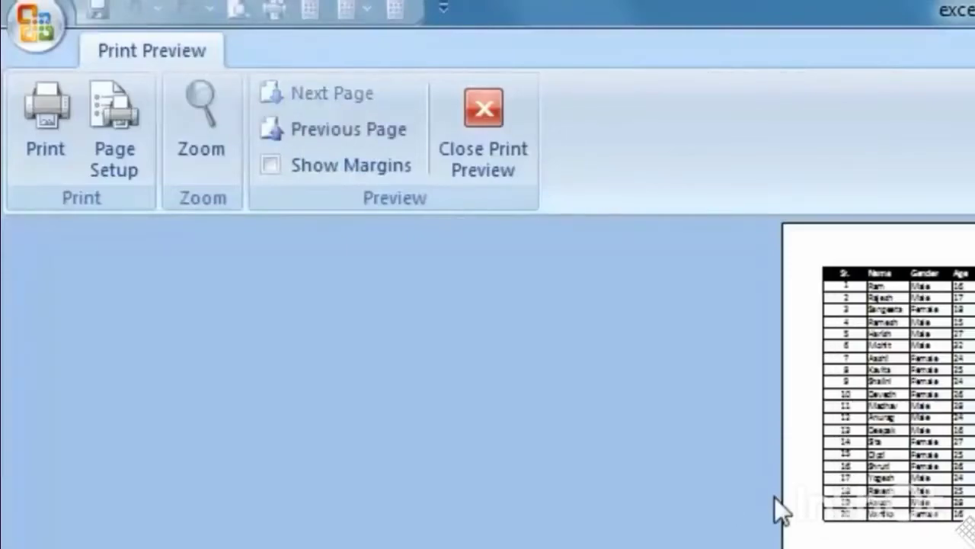
left_click(460, 162)
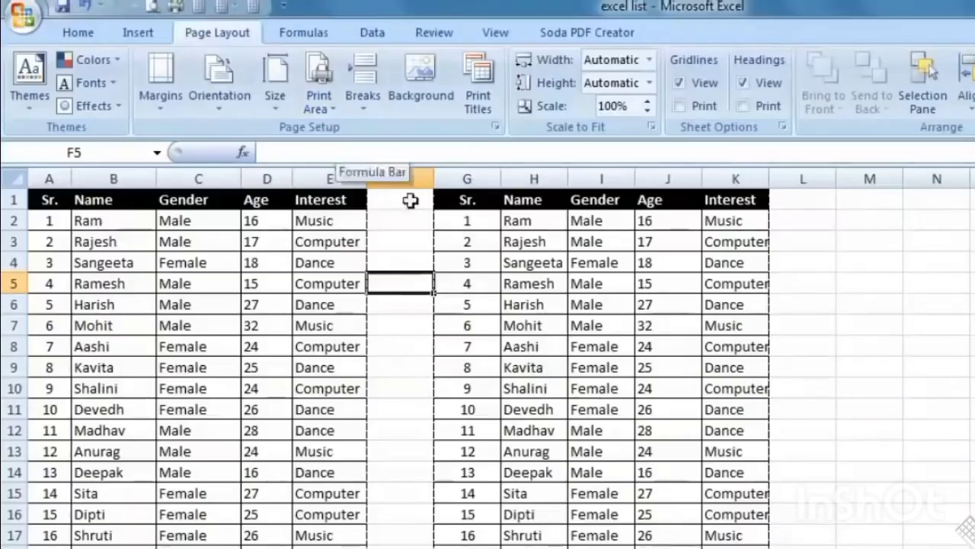
- Apply all borders to columns A through M, covering both lists and a few rows below them
left_click_drag(892, 201, 46, 545)
left_click(72, 34)
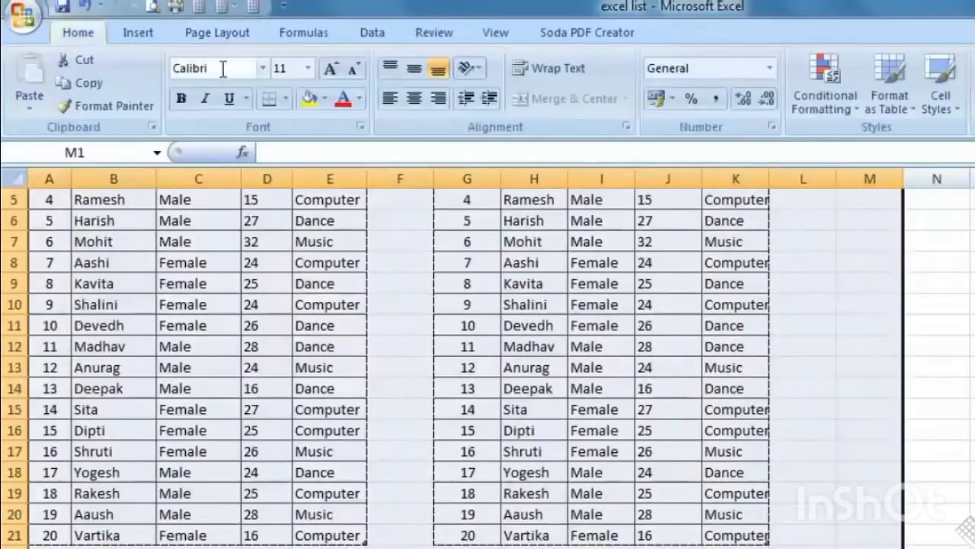
left_click(286, 98)
left_click(305, 265)
scroll(892, 342, "up", 2)
left_click(892, 342)
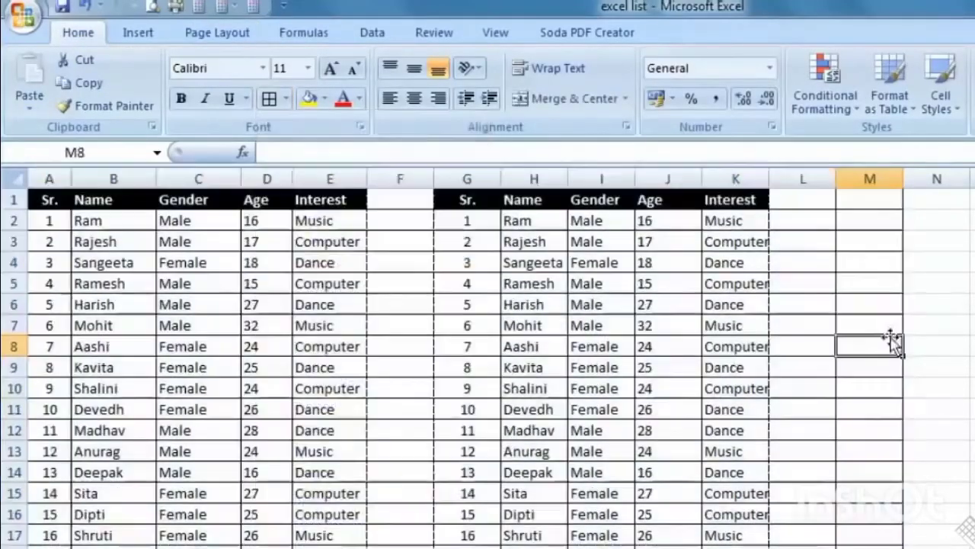
- Check in Print Preview whether the newly bordered cells print, and close the preview
left_click(151, 7)
scroll(734, 250, "down", 1)
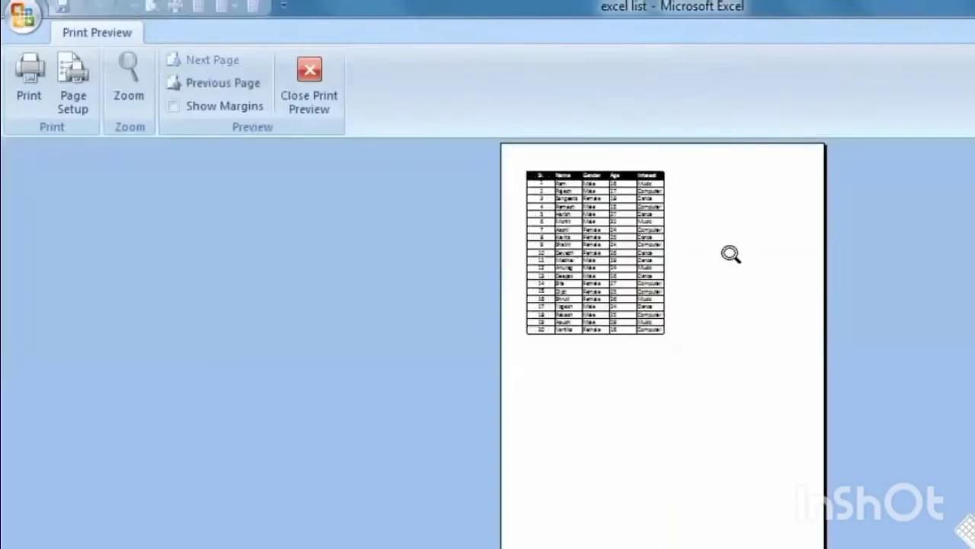
left_click(313, 99)
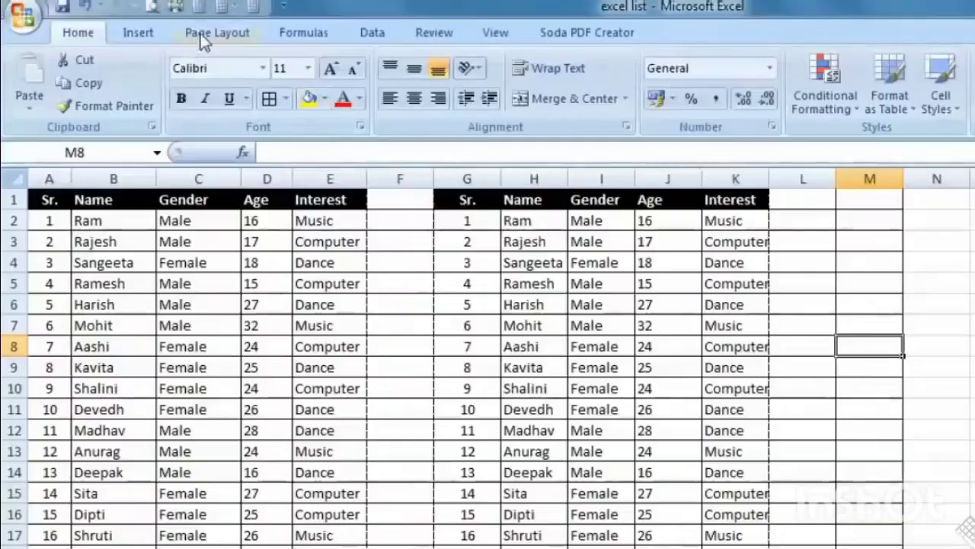
- Clear the print area and check the resulting pages in Print Preview
left_click(205, 34)
left_click(315, 112)
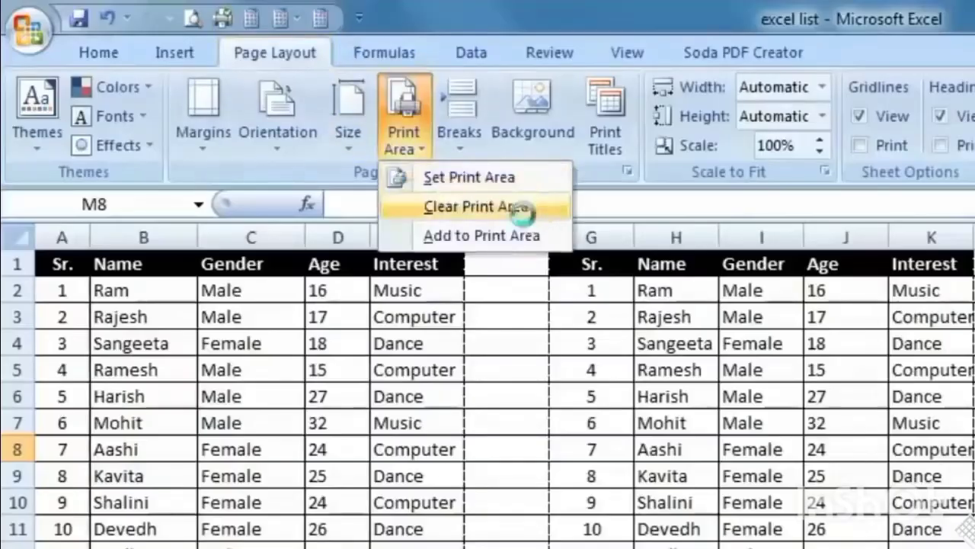
left_click(523, 205)
left_click(193, 18)
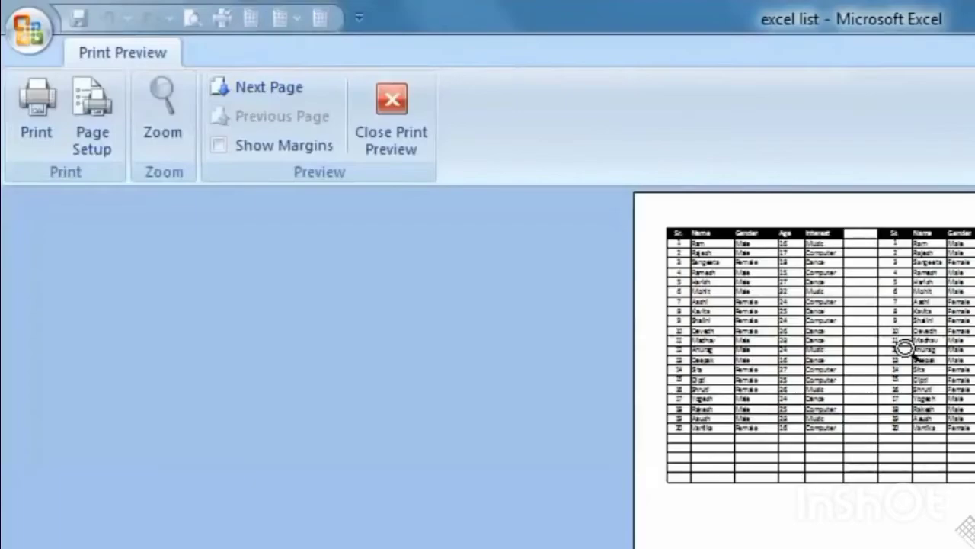
scroll(902, 347, "down", 1)
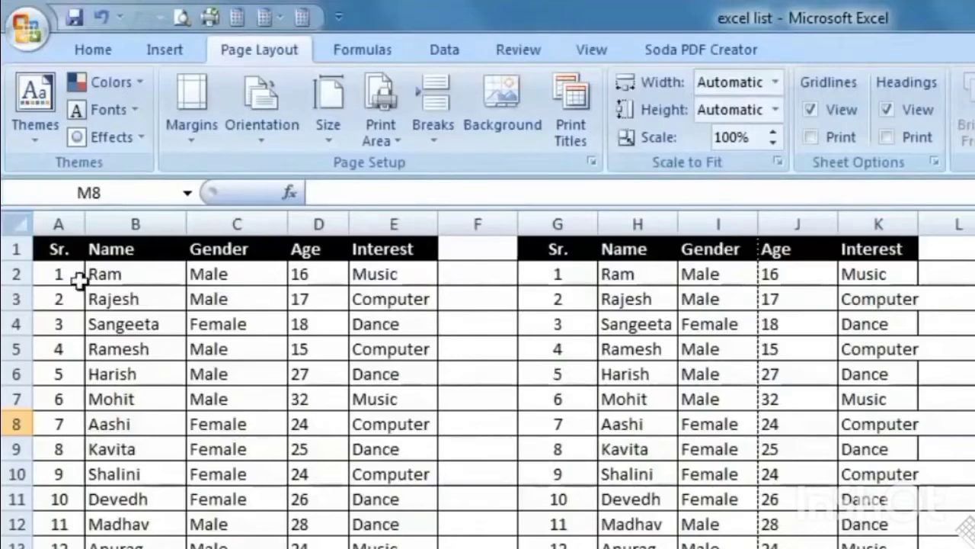
- Set the range A1:E5 of the first table as the print area
left_click_drag(79, 280, 257, 320)
left_click_drag(48, 246, 361, 357)
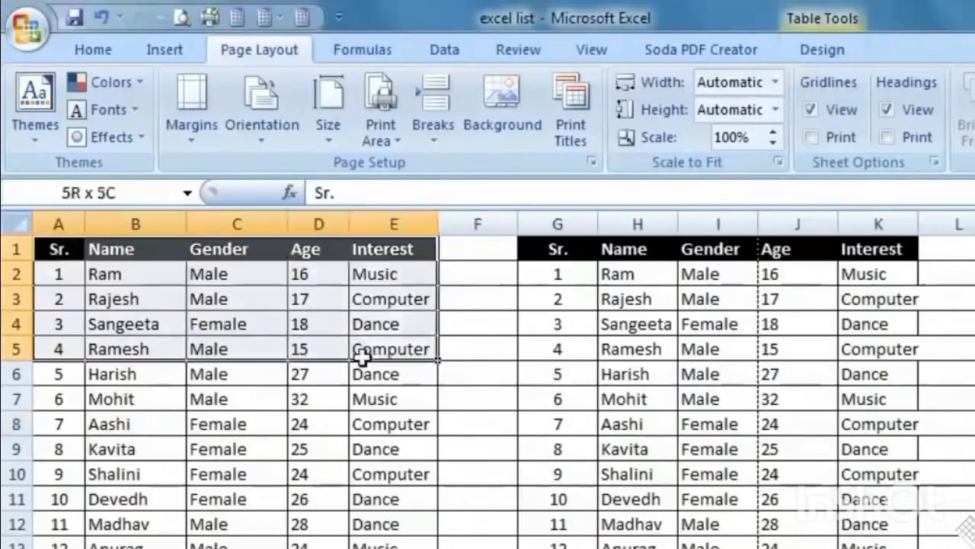
left_click(380, 122)
left_click(393, 166)
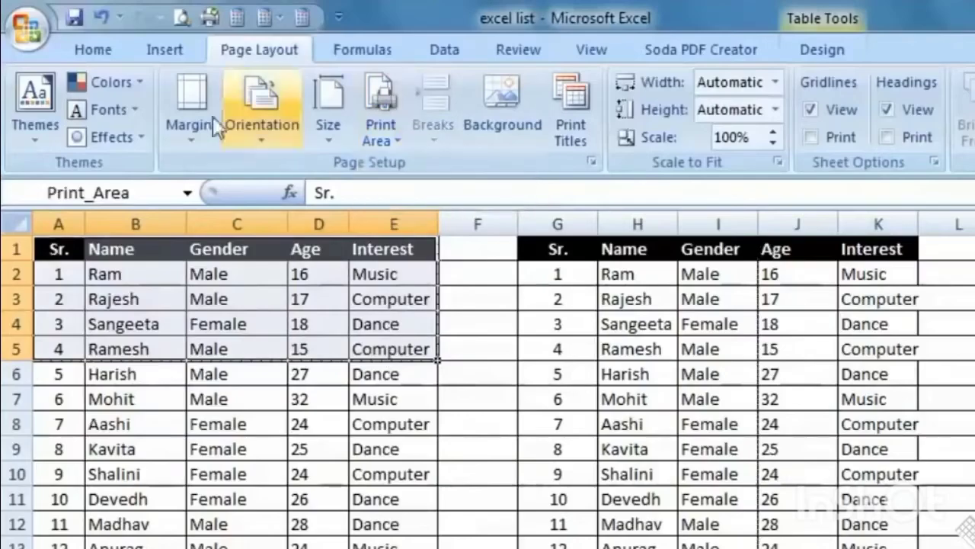
- Check the defined print area in print preview and return to the worksheet
left_click(181, 18)
left_click(735, 252)
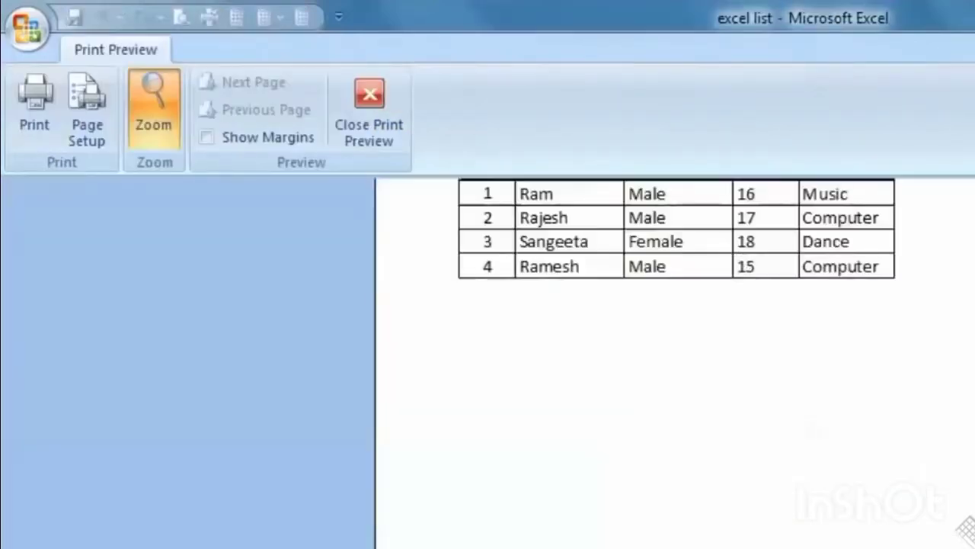
scroll(854, 206, "up", 3)
left_click(368, 107)
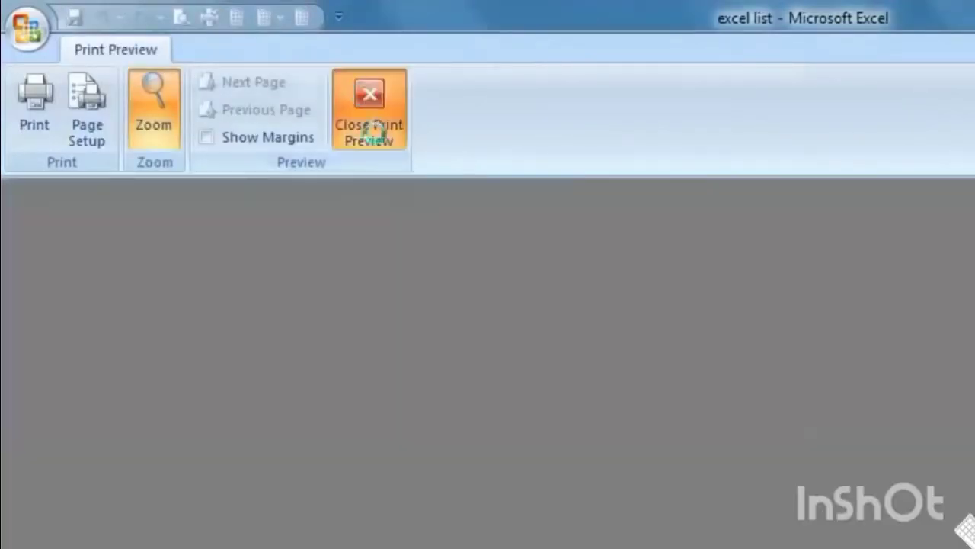
scroll(846, 538, "down", 1)
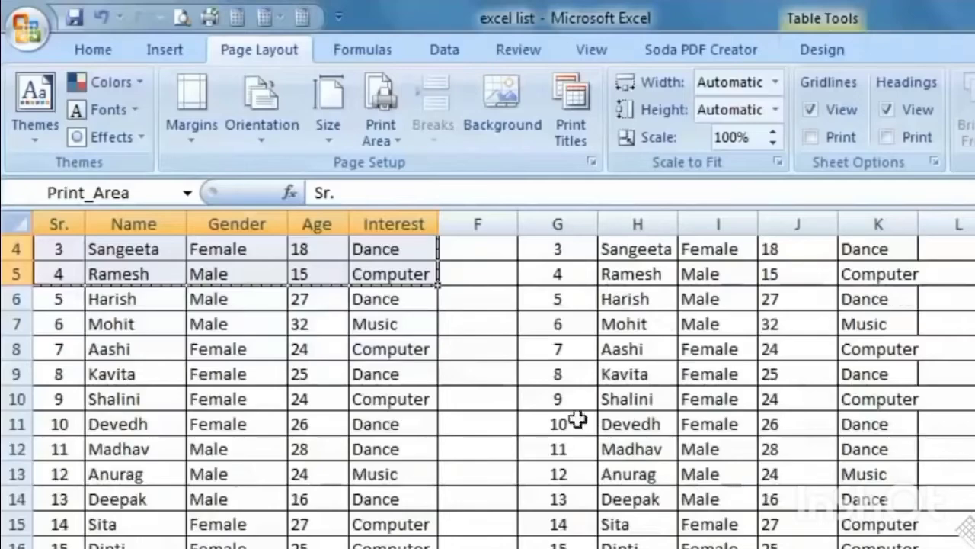
- Clear the sheet's print area and check both tables down to their last rows
left_click(331, 124)
left_click(385, 116)
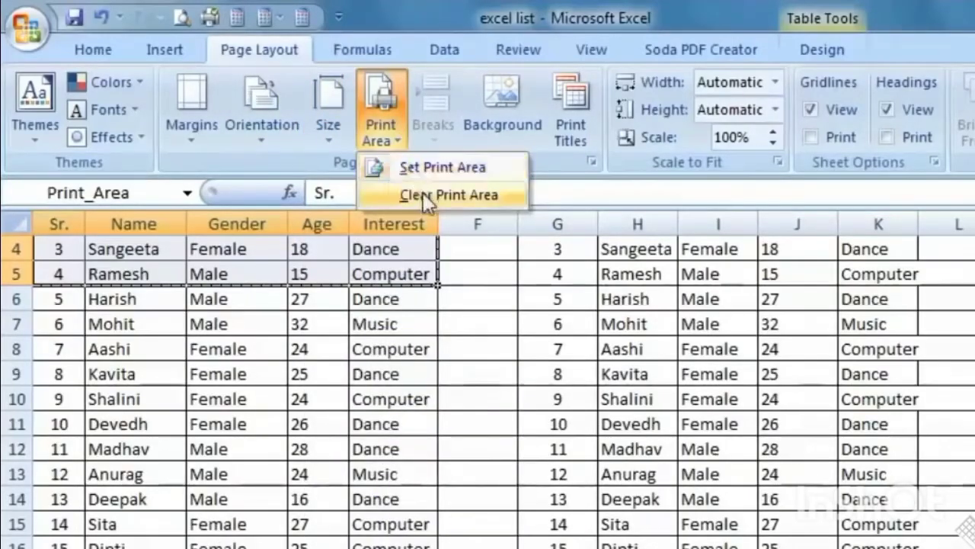
left_click(423, 193)
scroll(508, 400, "up", 1)
left_click(504, 399)
scroll(456, 448, "down", 4)
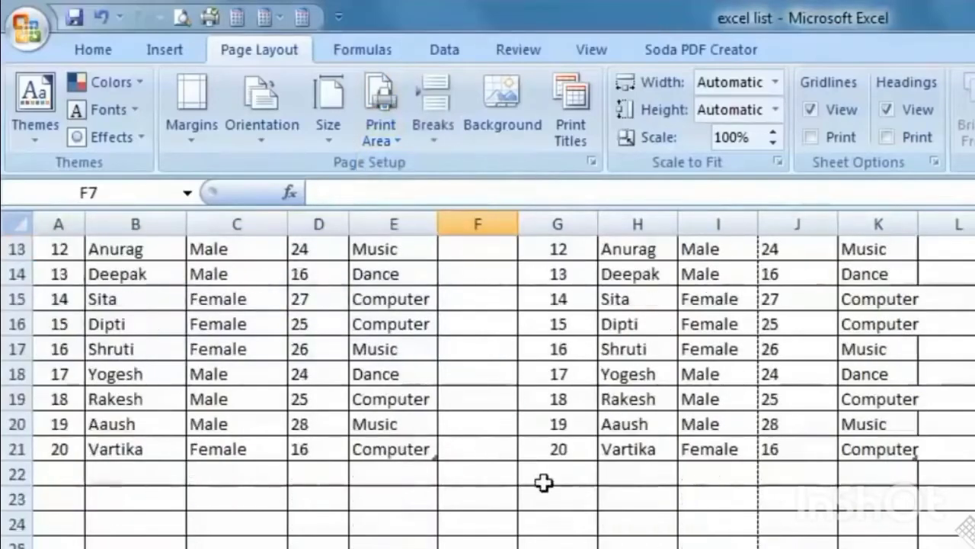
scroll(488, 381, "down", 2)
scroll(488, 381, "up", 6)
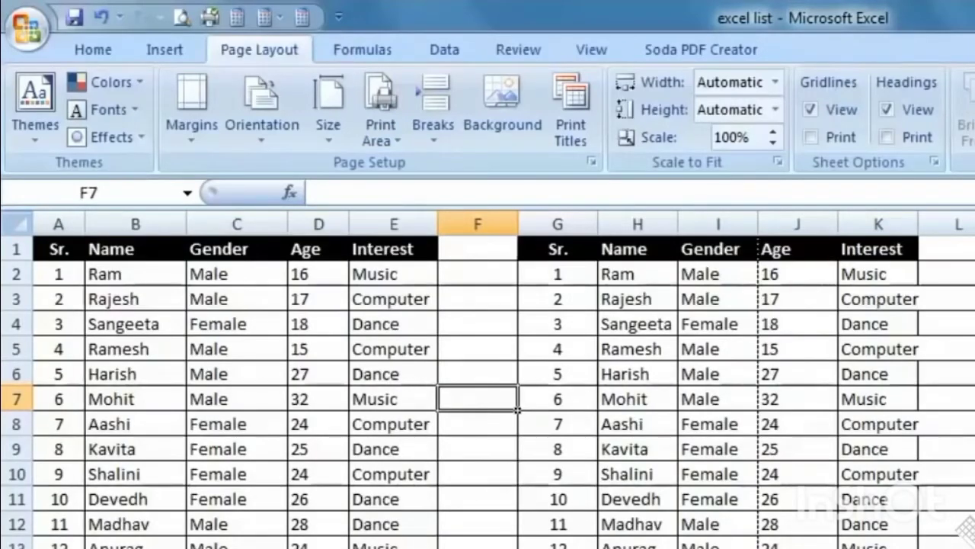
- Narrow the empty column F between the two tables and open the print preview
left_click_drag(598, 223, 464, 224)
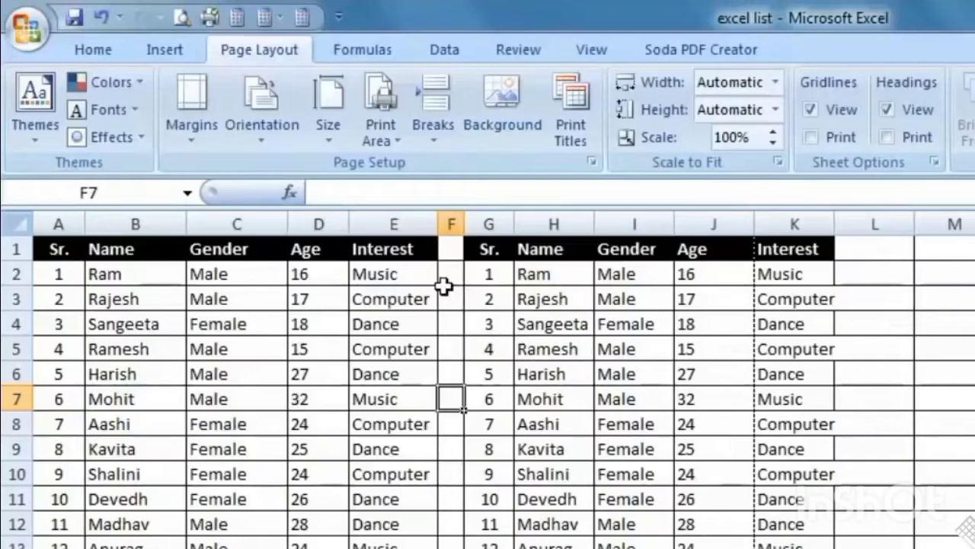
left_click(177, 18)
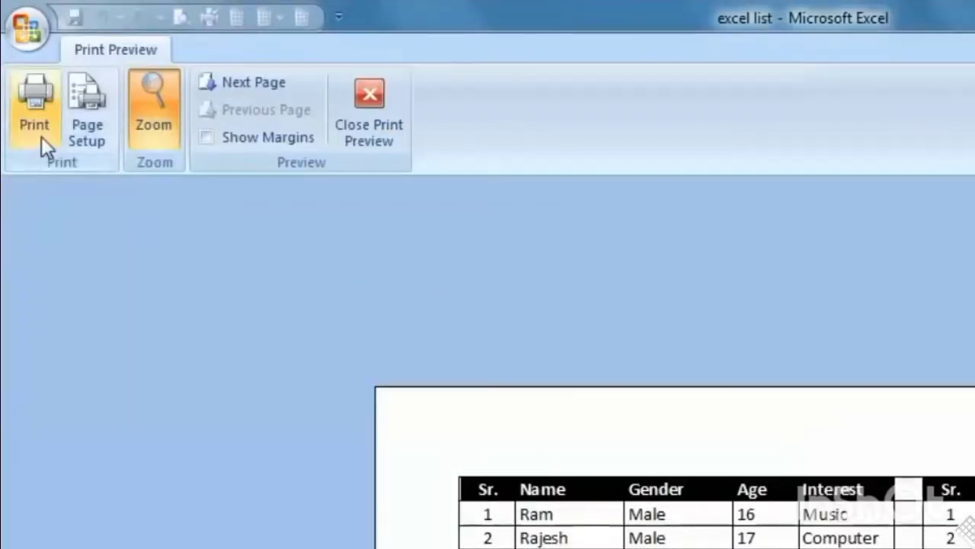
- Set the print scaling to fit 1 page wide by 1 tall and review the previewed page
left_click(95, 125)
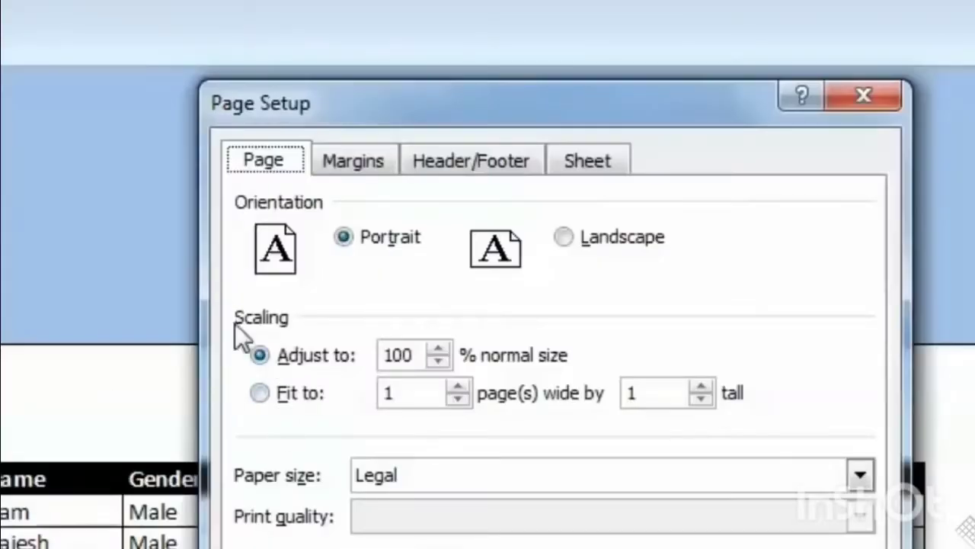
left_click(259, 393)
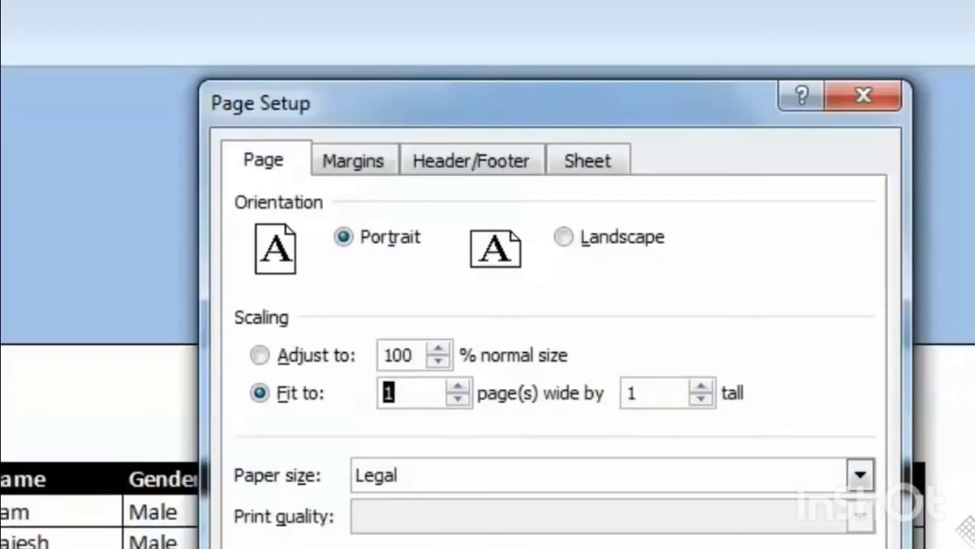
key("Return")
scroll(487, 305, "down", 3)
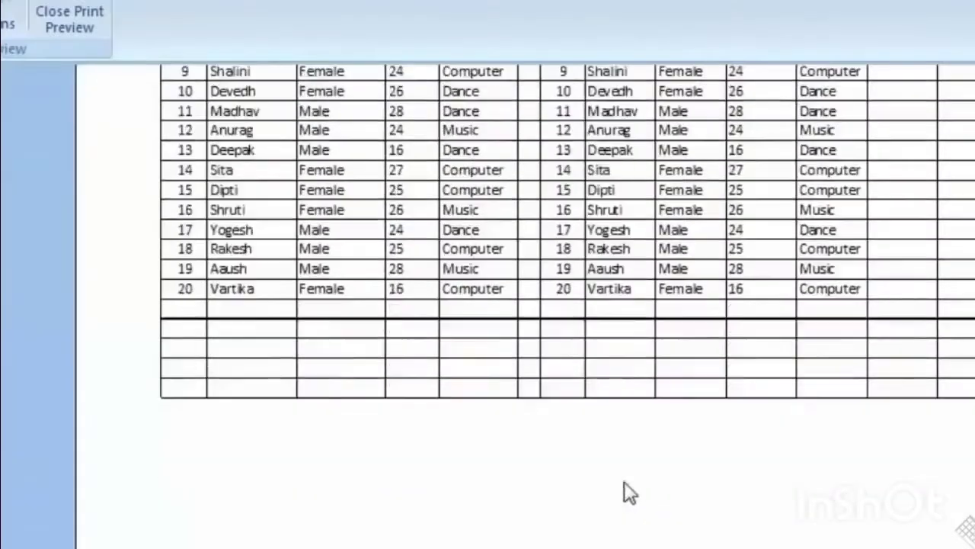
scroll(625, 487, "up", 5)
scroll(623, 472, "down", 2)
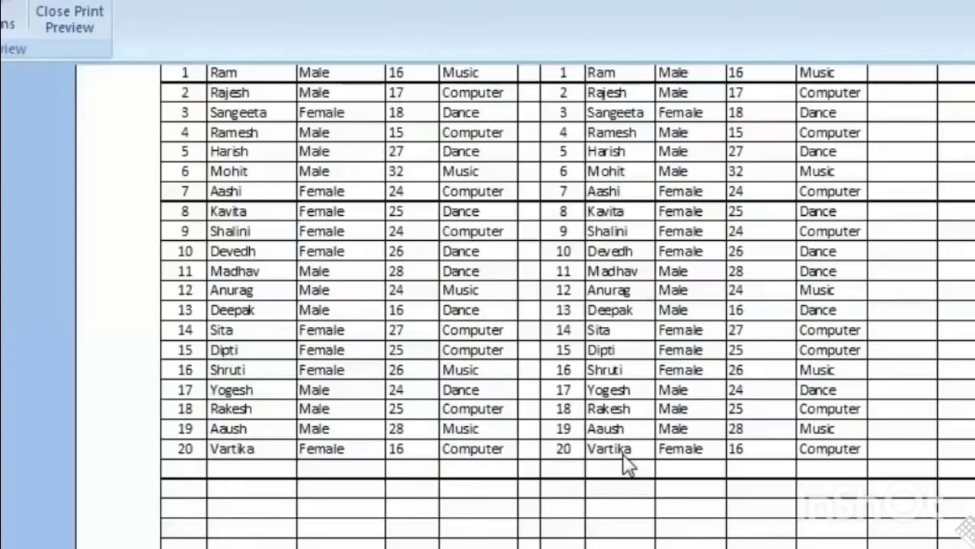
- Look at the print settings without printing, and view the sheet in print preview again before returning to the worksheet
key("ctrl+p")
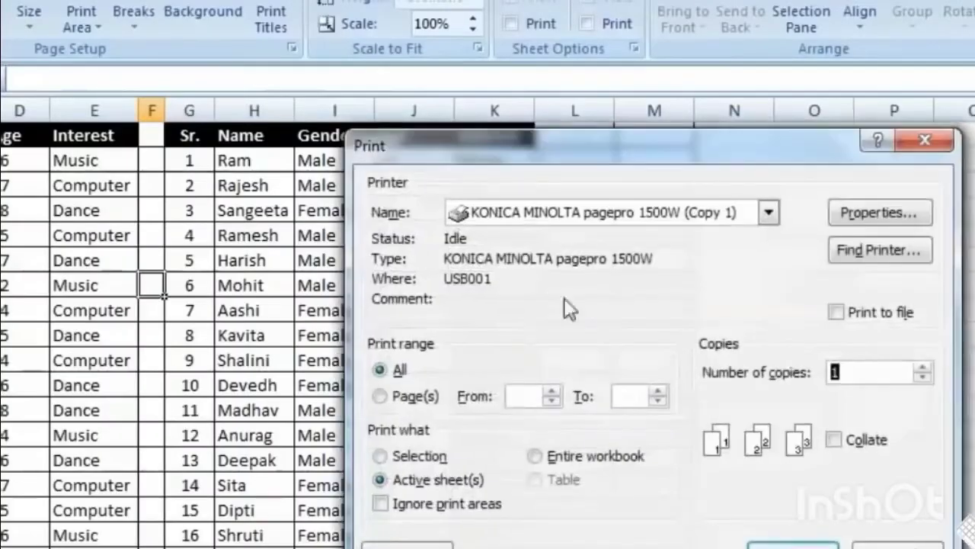
left_click(893, 546)
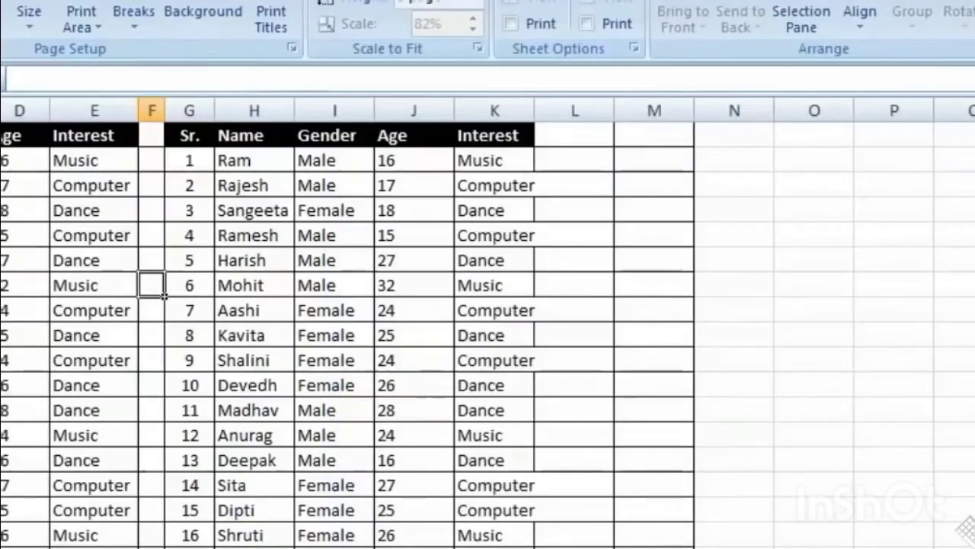
key("ctrl+F2")
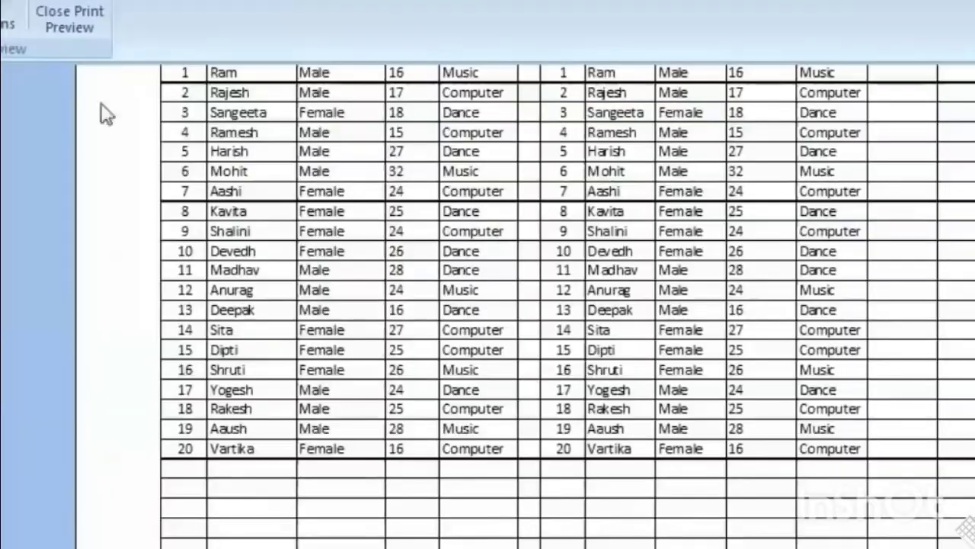
left_click(2, 19)
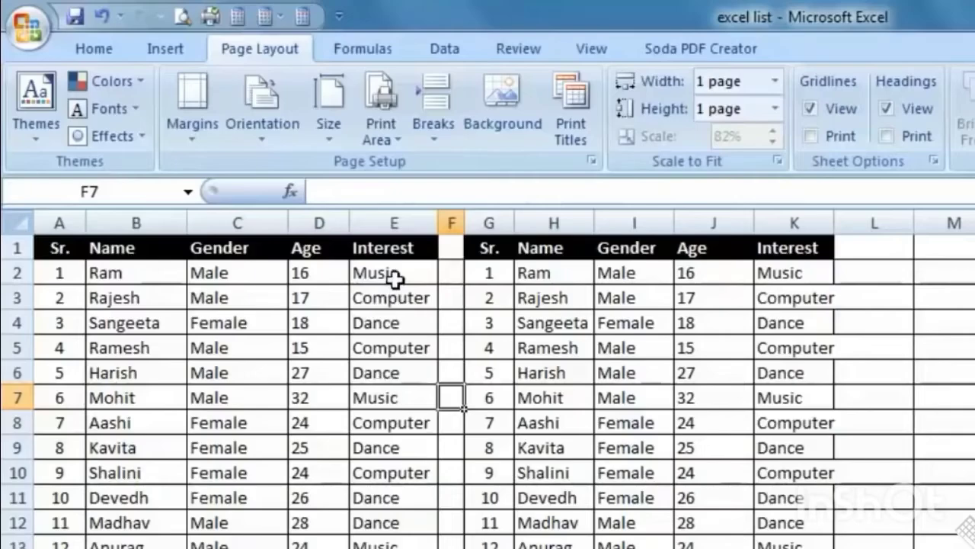
left_click(27, 27)
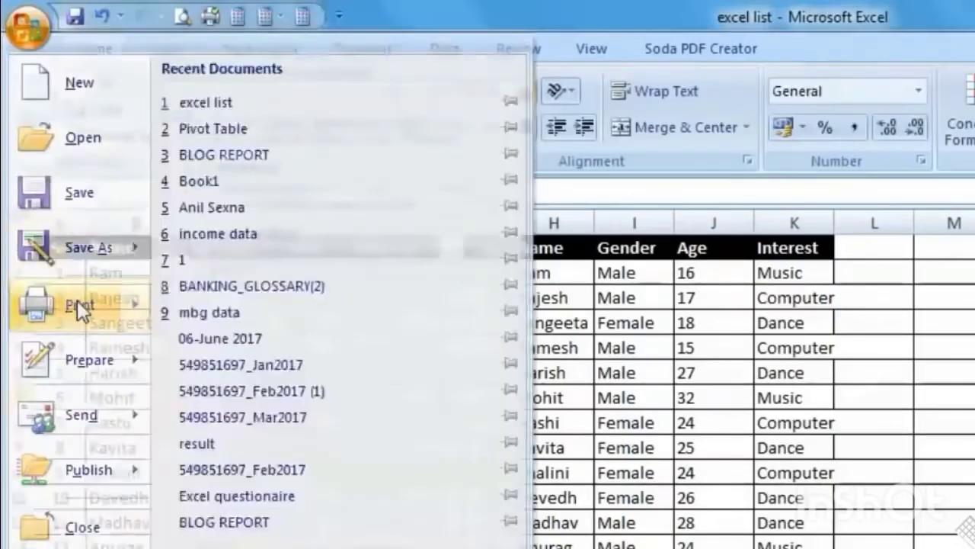
left_click(77, 302)
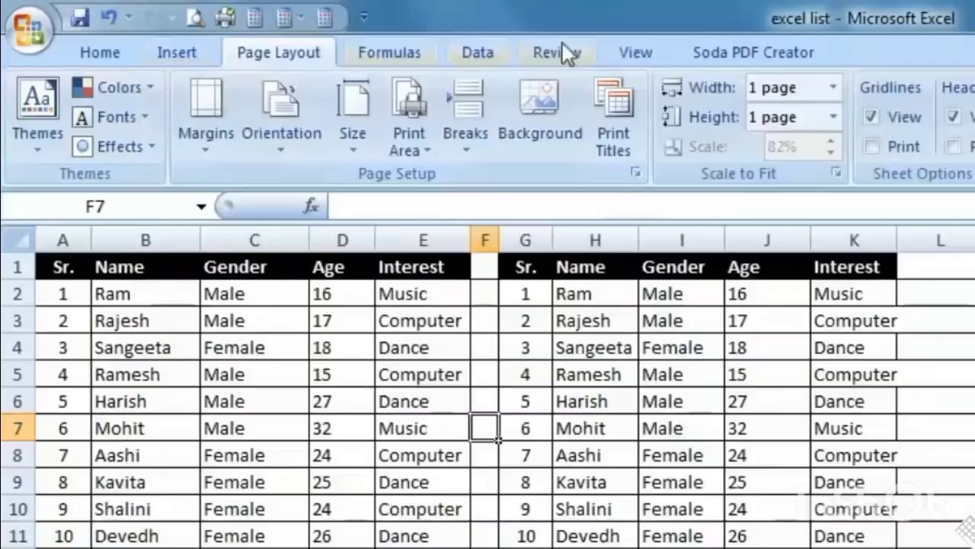
- Switch the worksheet to Page Layout view and select cell E9 in the first table
left_click(634, 49)
left_click(91, 131)
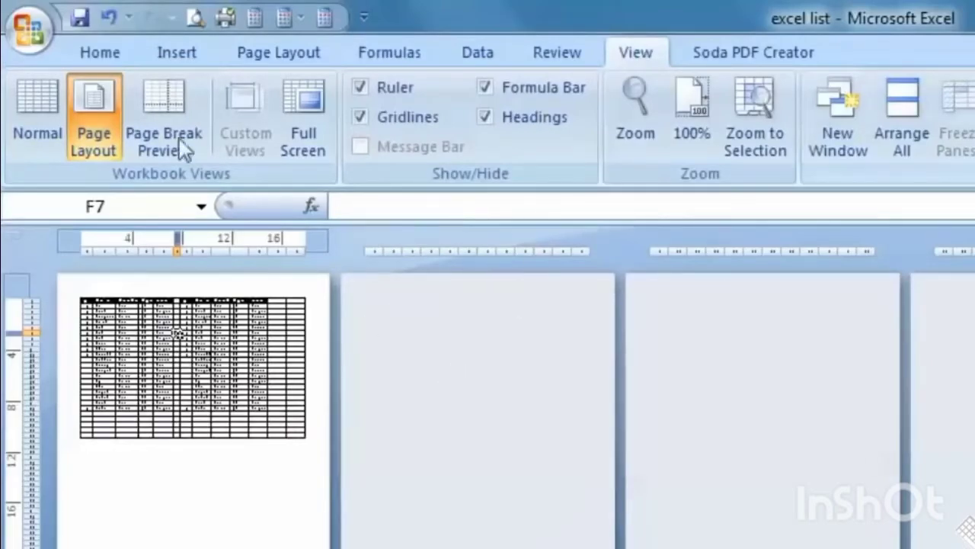
left_click(165, 344)
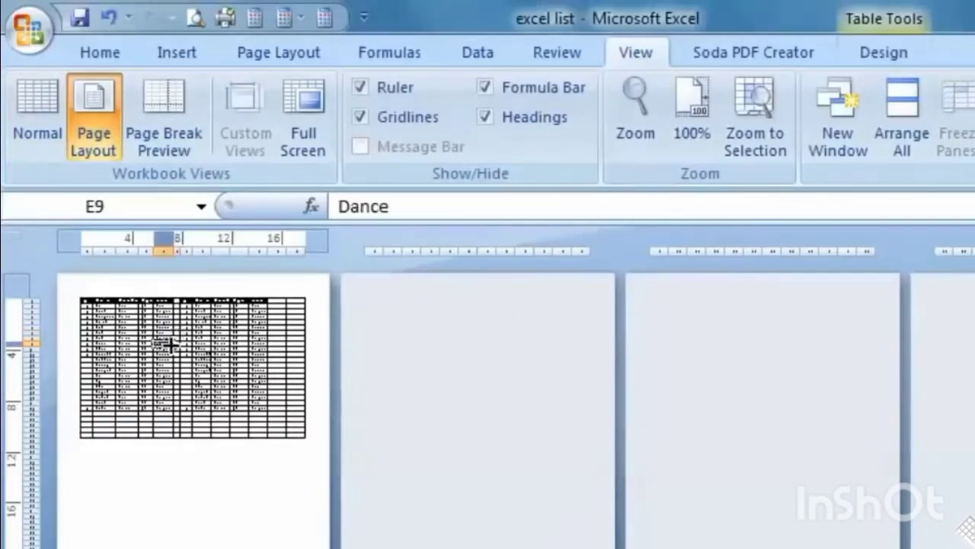
- From print preview, set the page scaling to adjust to 100% of normal size and return to the worksheet
left_click(30, 29)
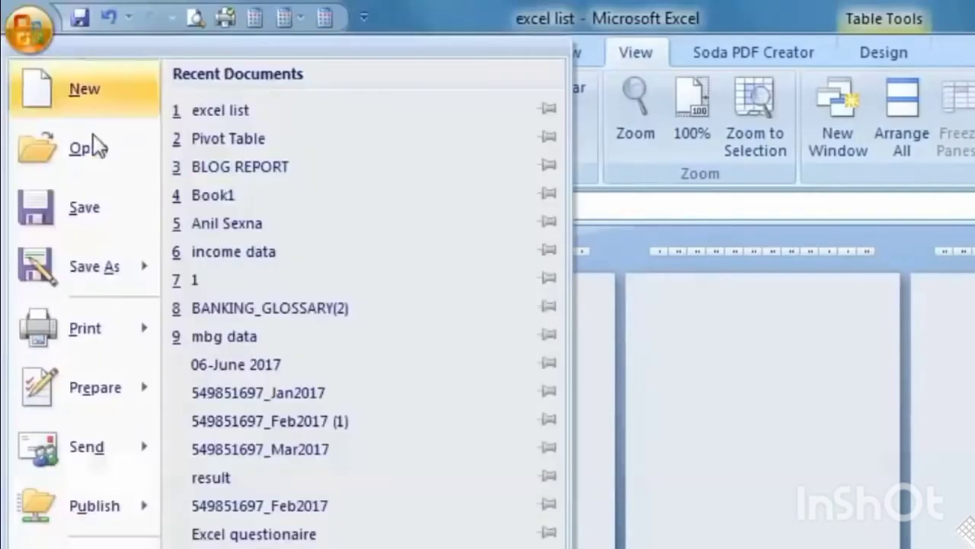
mouse_move(95, 337)
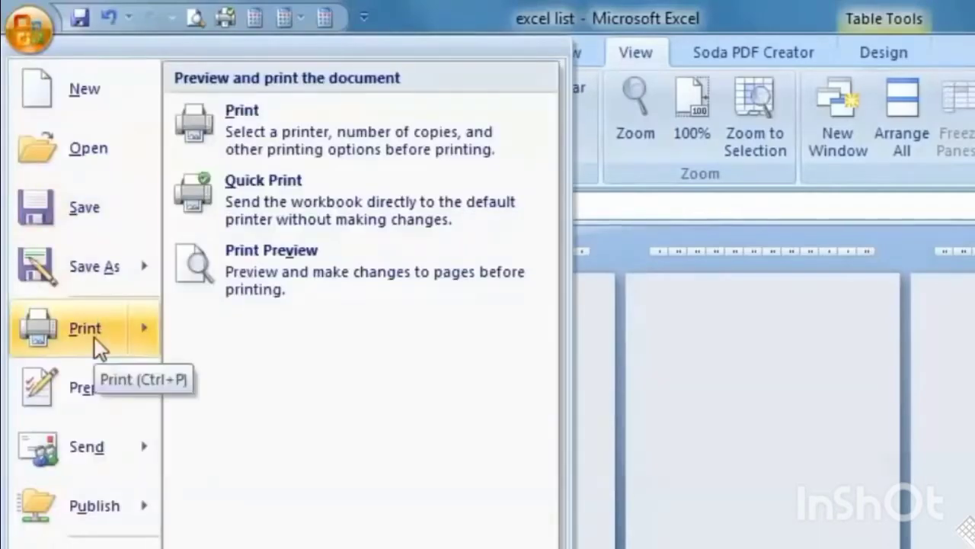
left_click(326, 267)
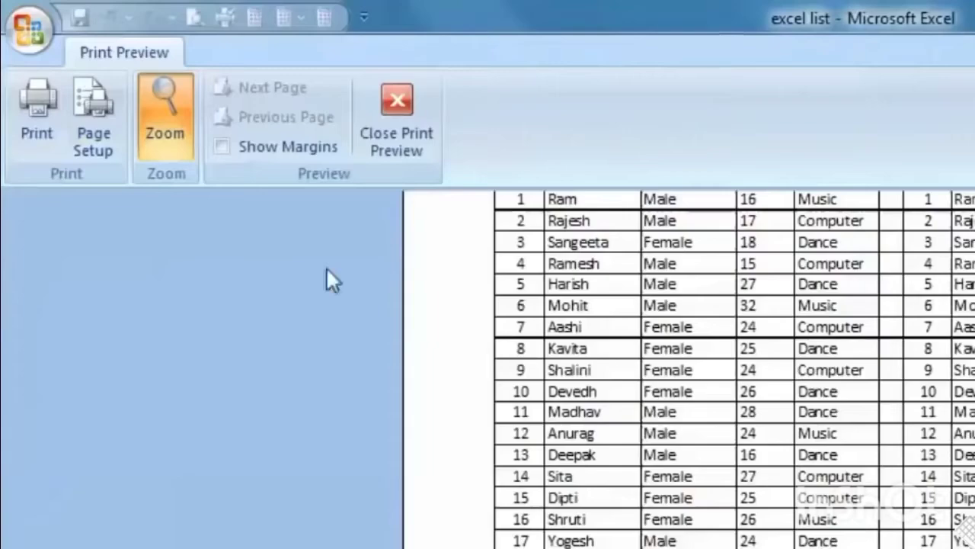
left_click(103, 149)
left_click(785, 425)
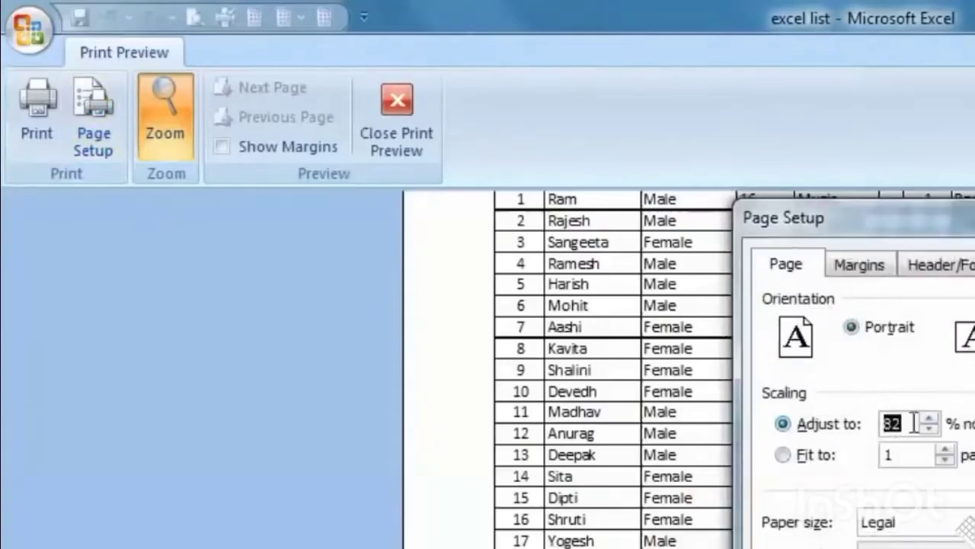
left_click(929, 418)
left_click(929, 418)
left_click(929, 418)
left_click(929, 419)
left_click(929, 419)
left_click(928, 428)
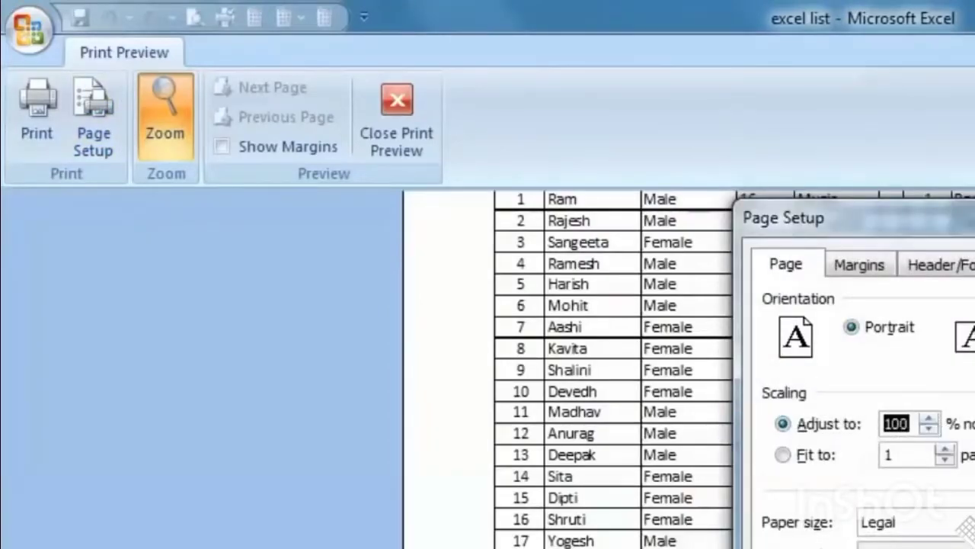
key("Return")
left_click(423, 128)
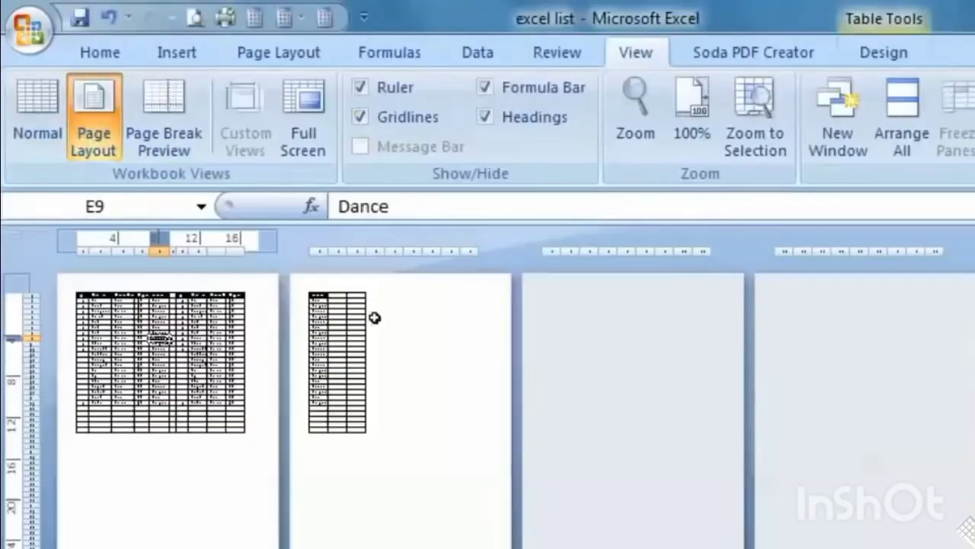
- Examine how the tables are split across the pages in Page Layout view, selecting blank cells on different pages
left_click(433, 371)
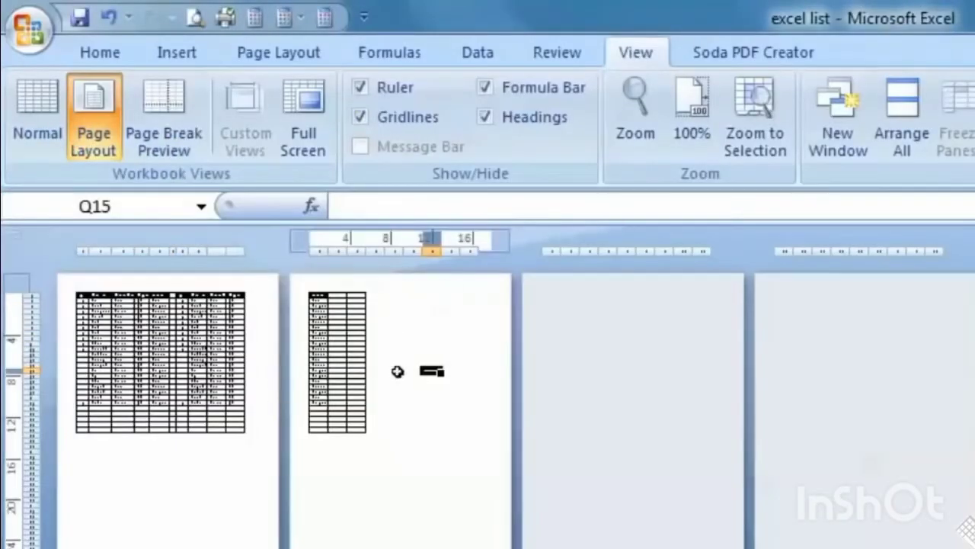
left_click(141, 490)
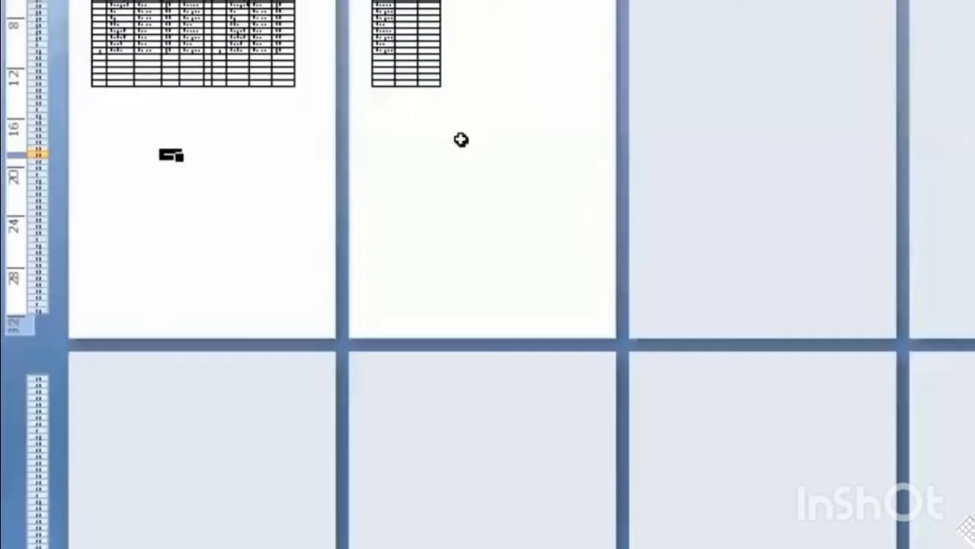
left_click(474, 130)
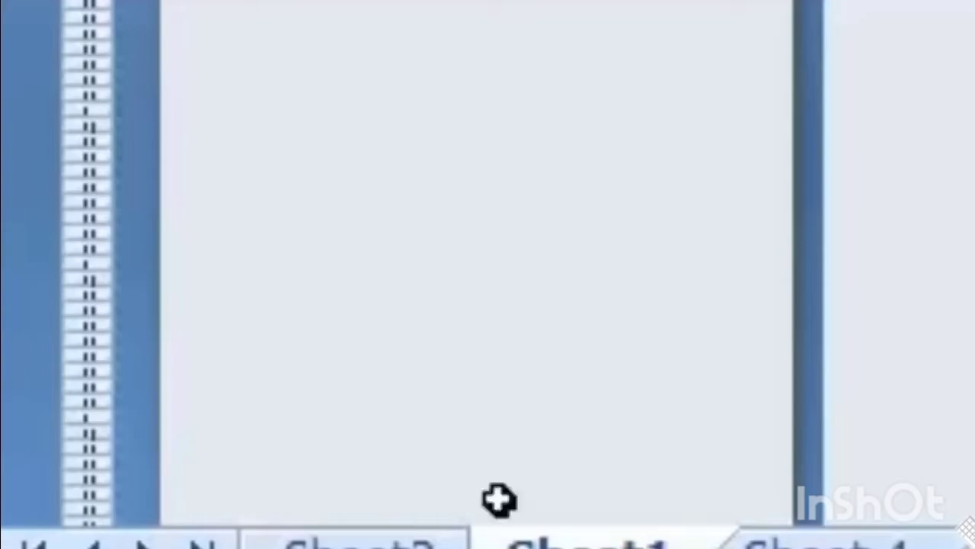
left_click(493, 345)
left_click(611, 248)
left_click(185, 519)
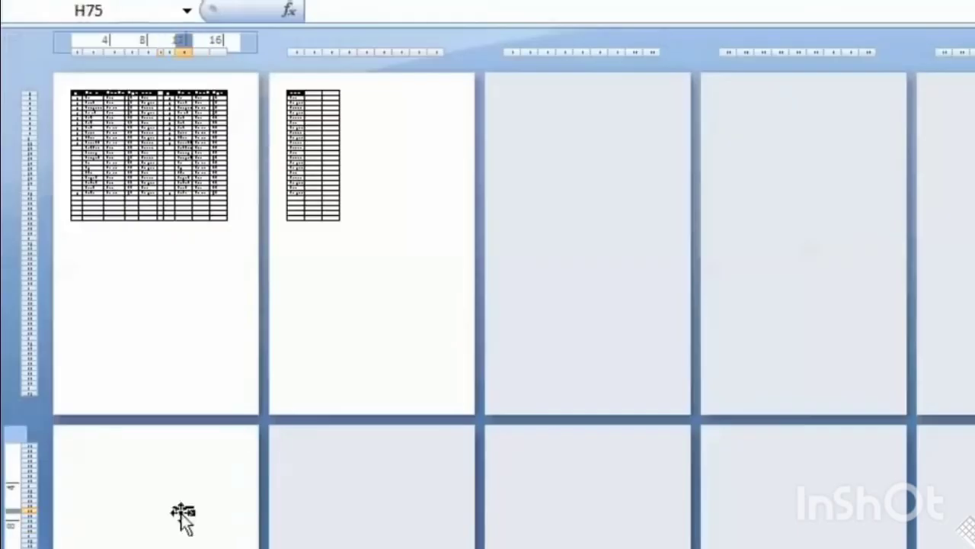
left_click(389, 284)
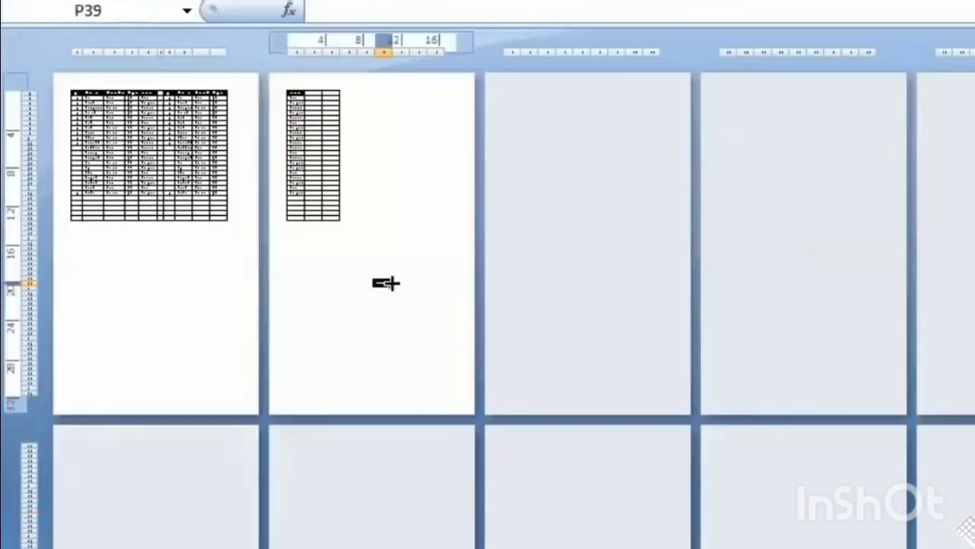
left_click(200, 276)
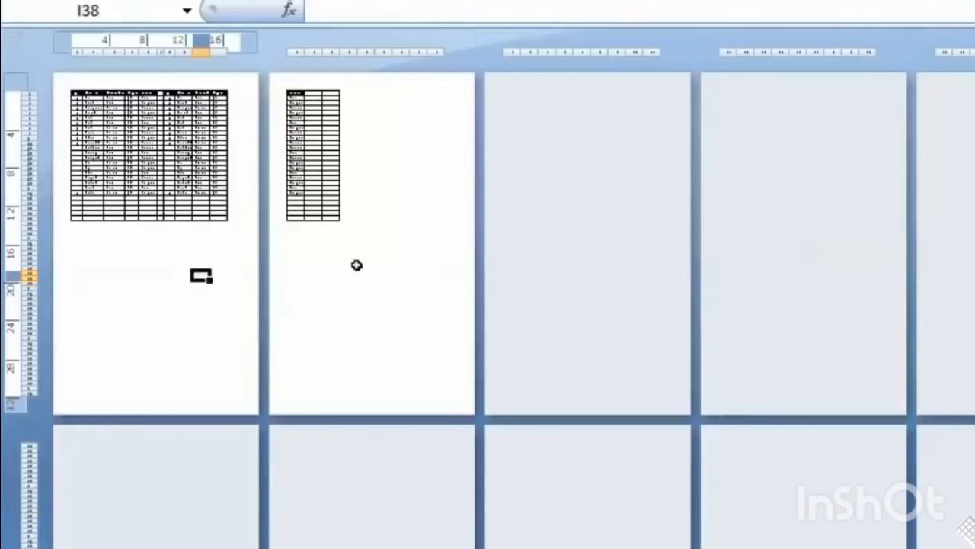
left_click(383, 263)
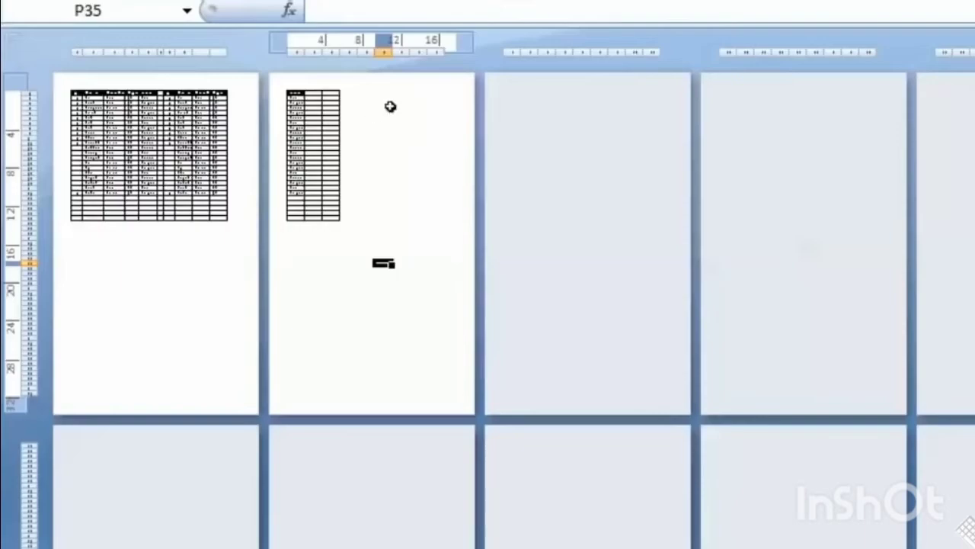
- Try a print range of page 2 to 2, switch the range back to All, and leave the print settings without printing
scroll(966, 528, "up", 4)
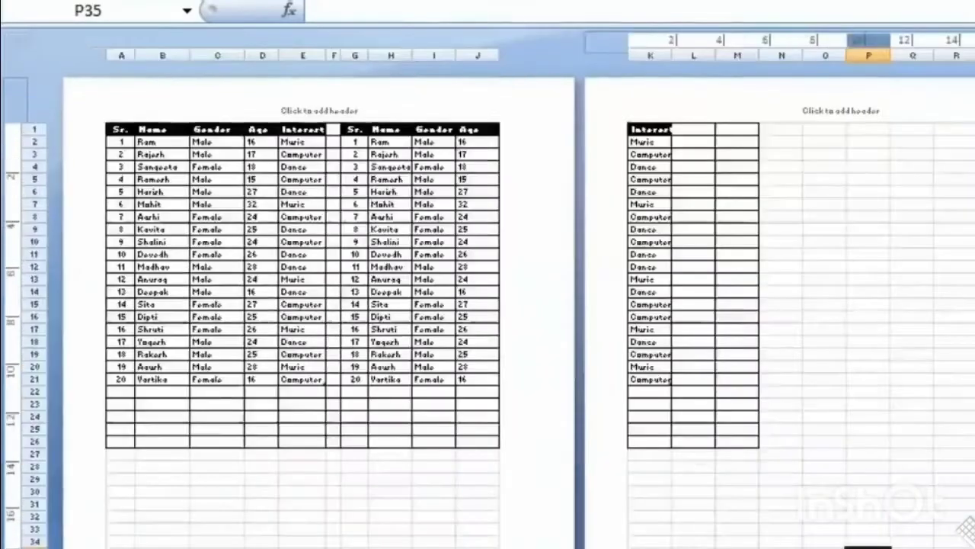
scroll(914, 175, "up", 2)
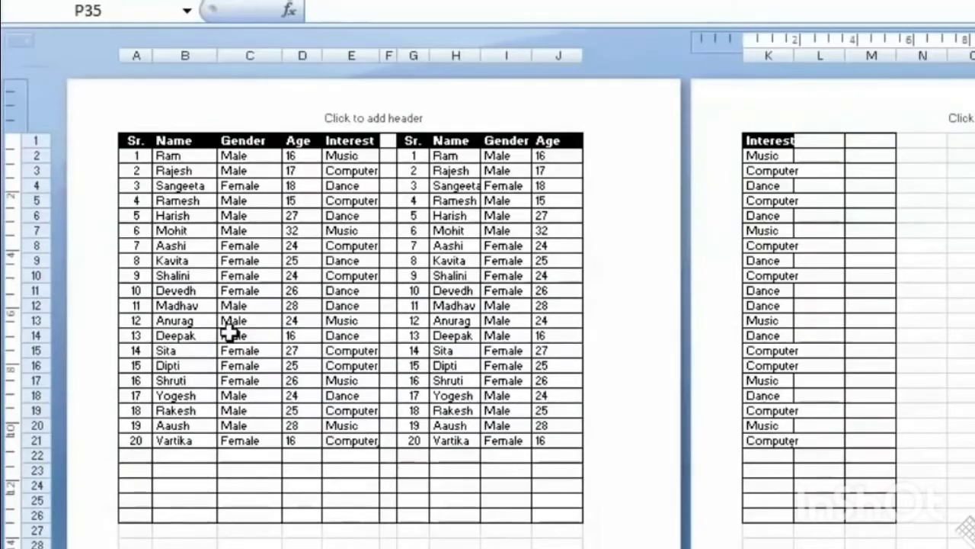
key("ctrl+p")
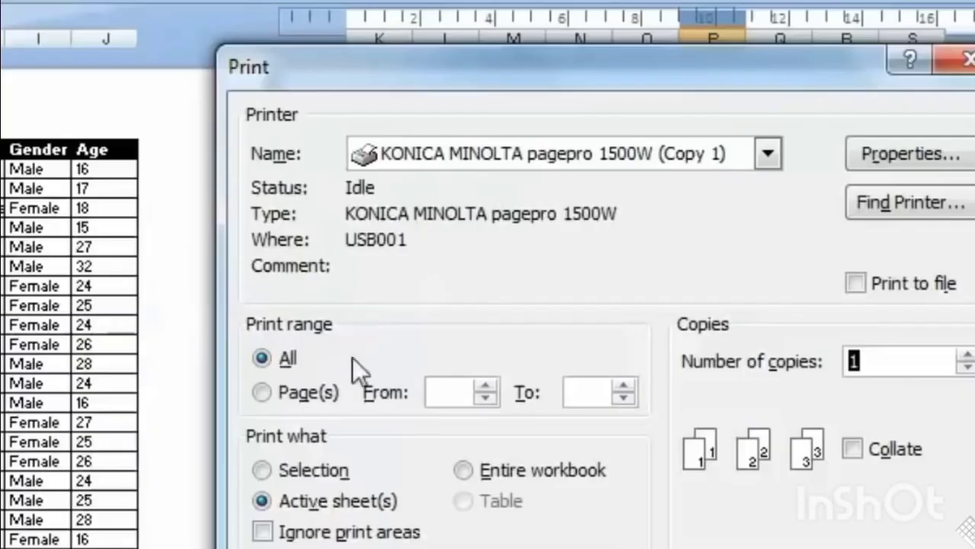
left_click(261, 392)
type("2")
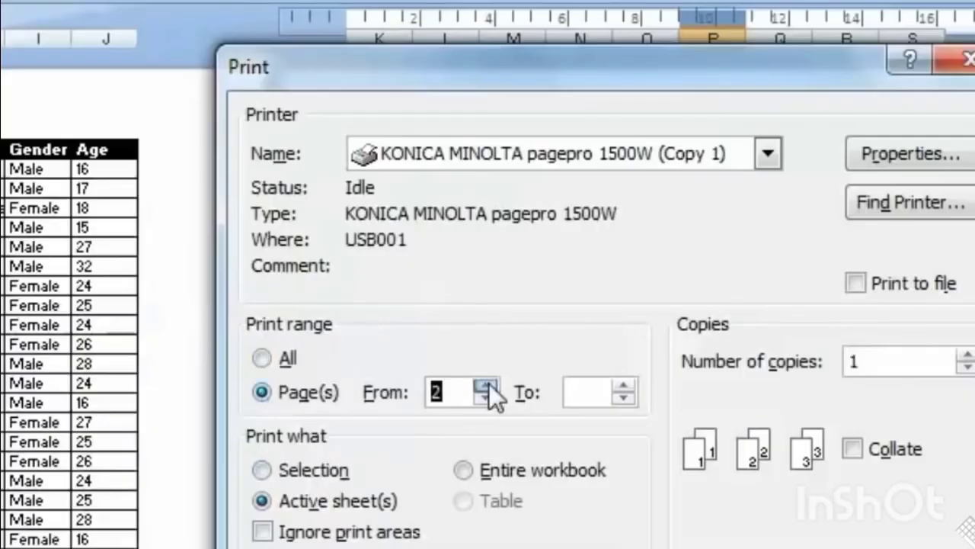
left_click(624, 387)
left_click(626, 383)
left_click(631, 399)
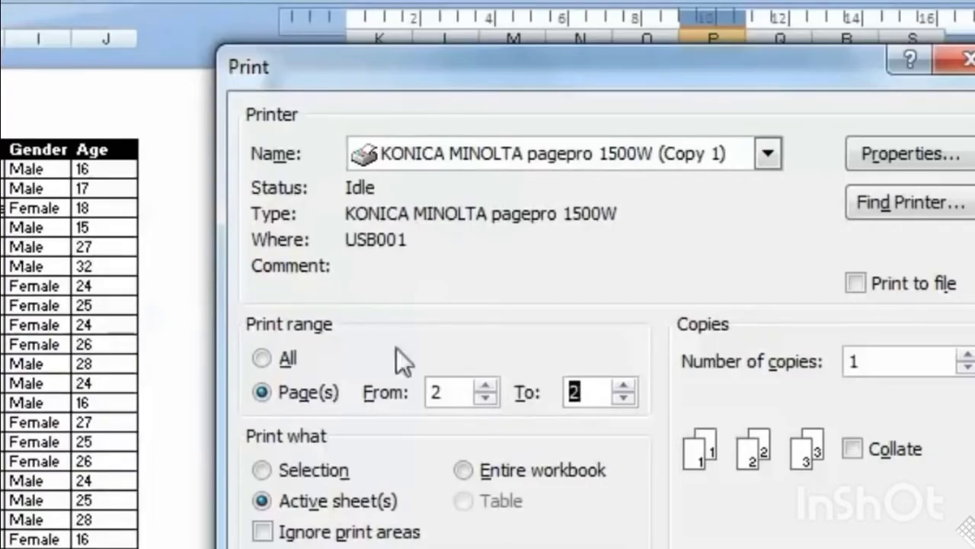
left_click(263, 356)
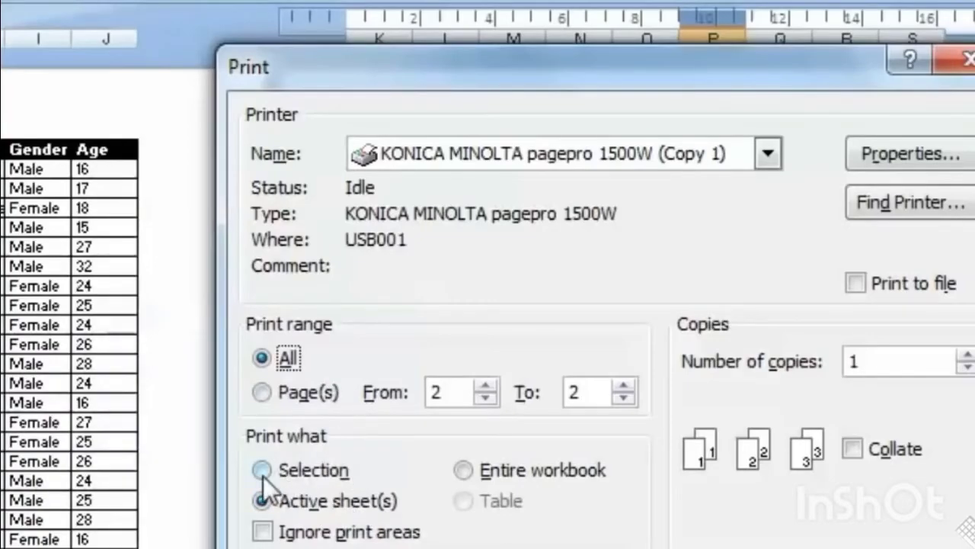
key("Escape")
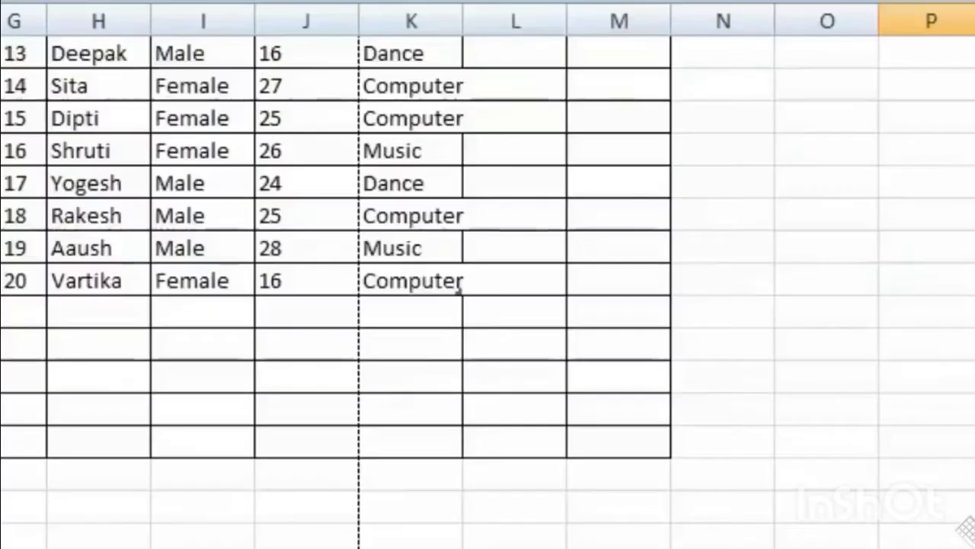
- Select cells A2:E8 of the first table, preview printing only the selection, and return to the worksheet
scroll(487, 275, "up", 4)
left_click_drag(263, 247, 329, 352)
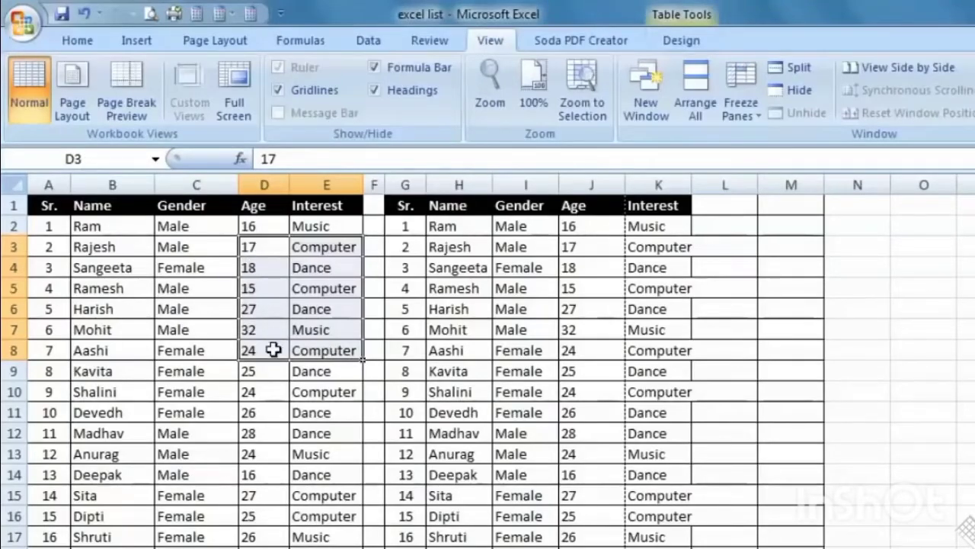
left_click_drag(47, 227, 316, 348)
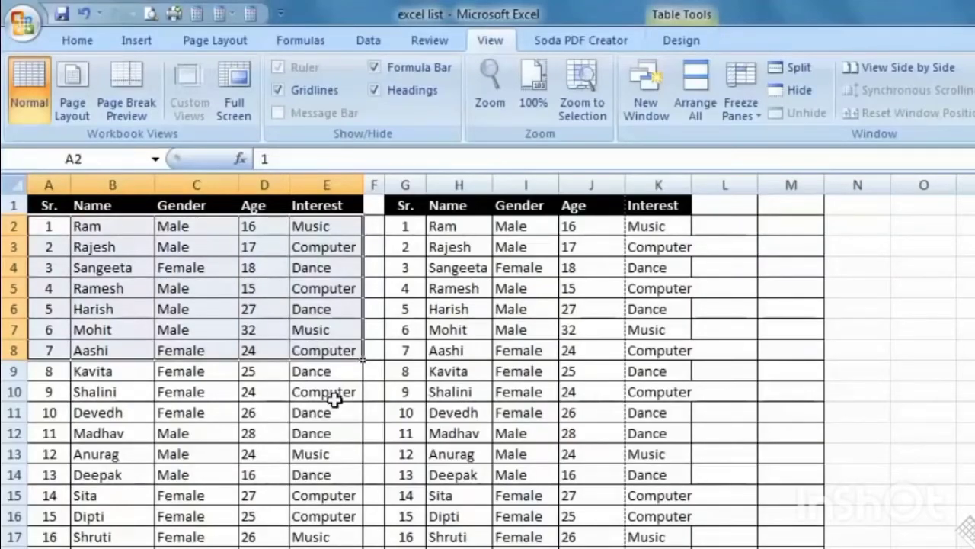
key("ctrl+p")
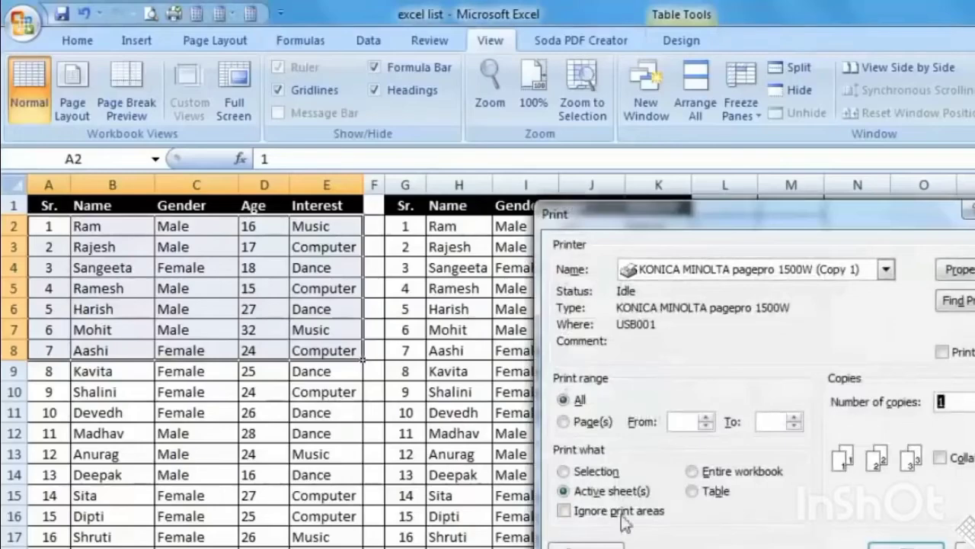
left_click(565, 472)
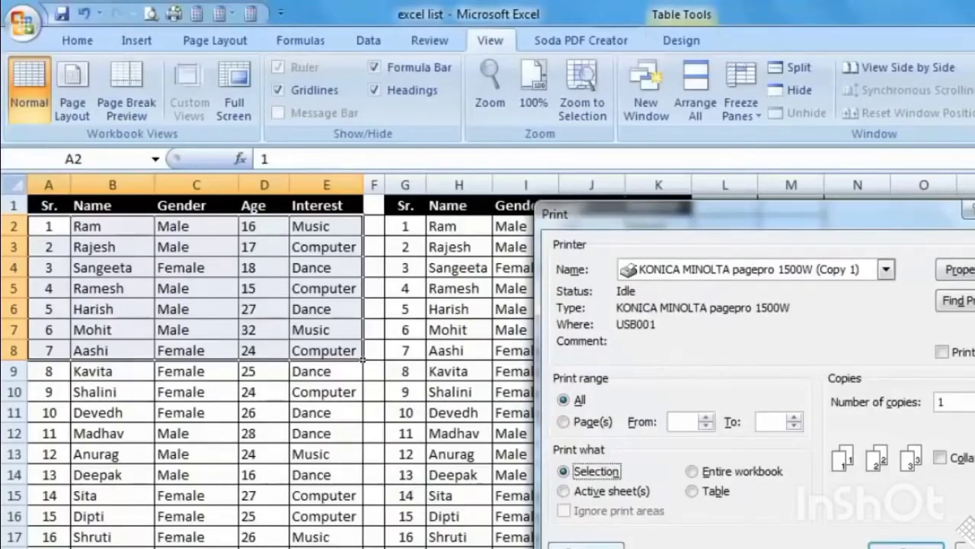
left_click(586, 545)
scroll(518, 460, "up", 3)
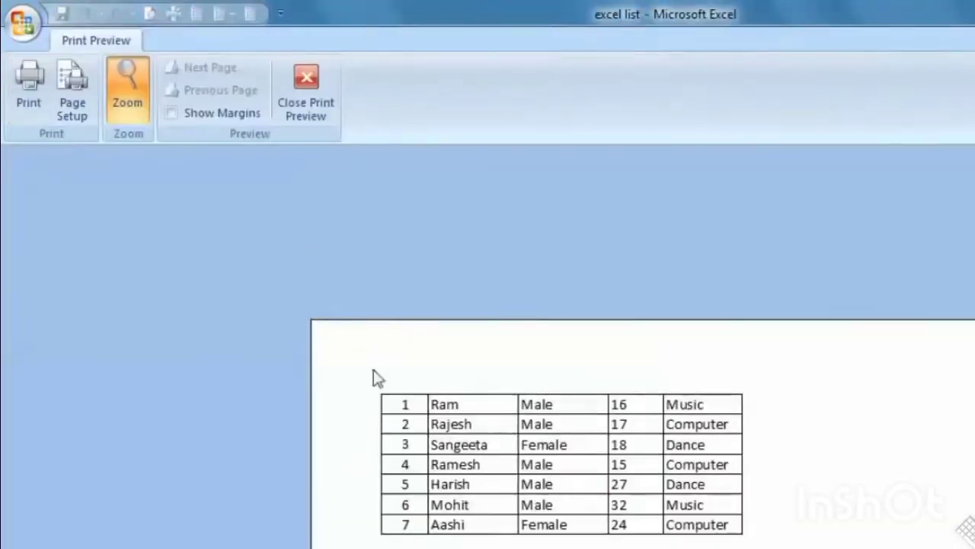
left_click(312, 99)
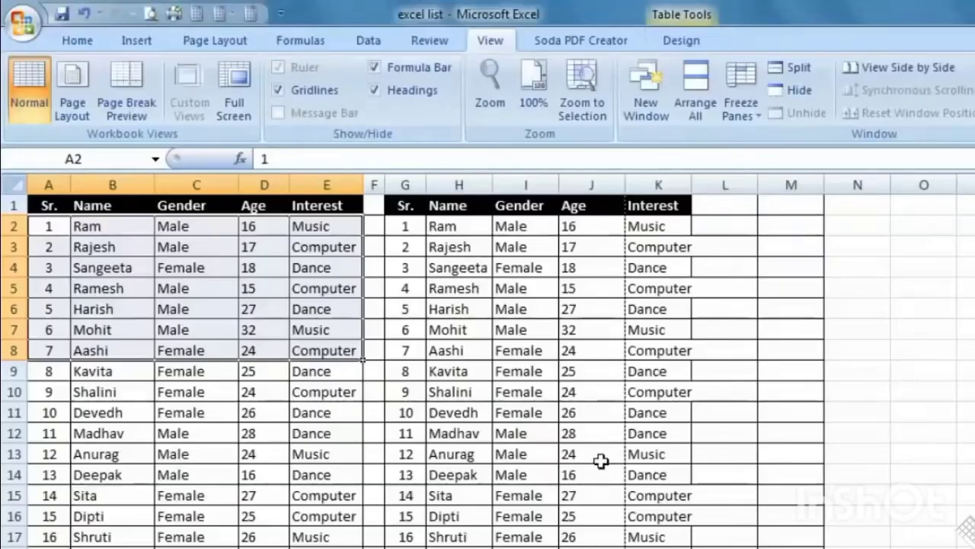
- Set the print content to the entire workbook and open its print preview
key("ctrl+p")
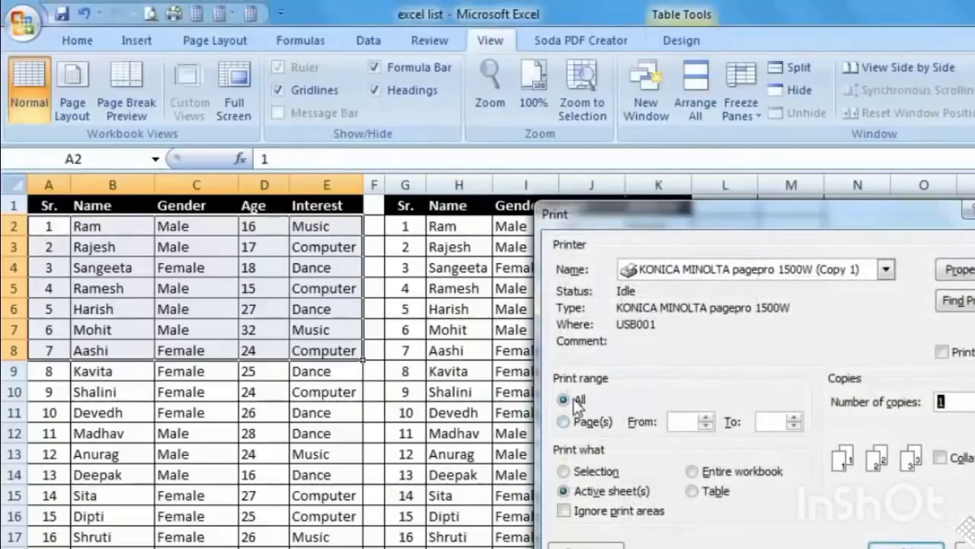
left_click(577, 473)
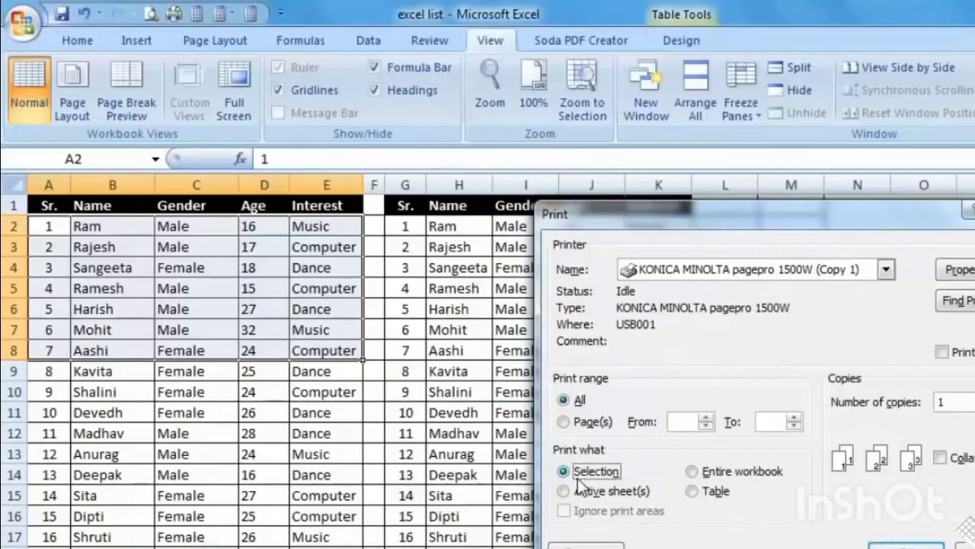
left_click(691, 472)
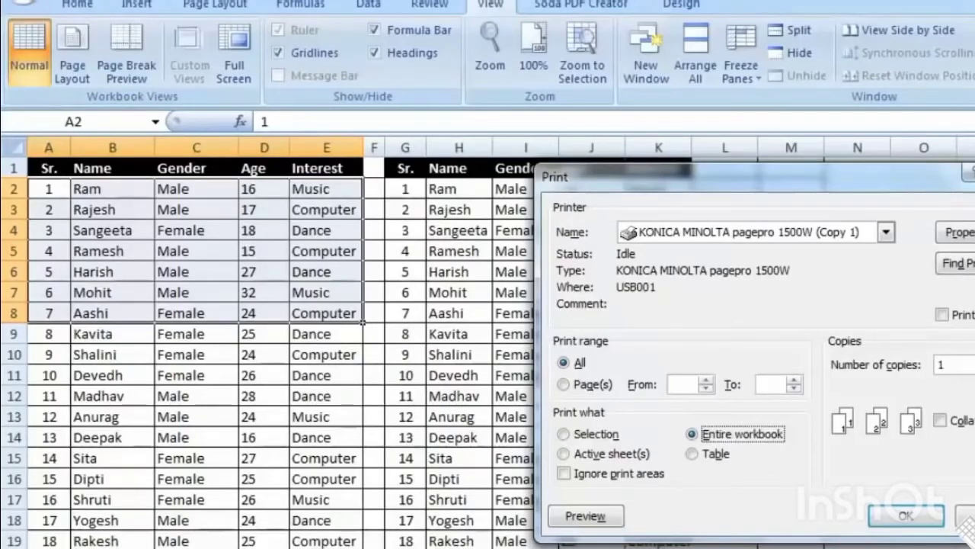
left_click(598, 521)
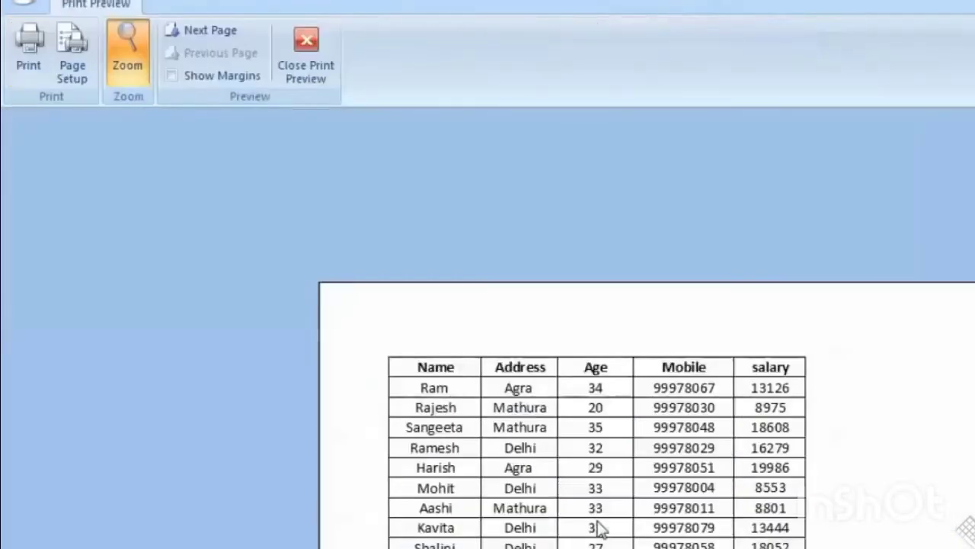
- Examine the pages of the entire workbook in print preview at full-page and enlarged zoom, and return to the worksheet
scroll(594, 488, "down", 3)
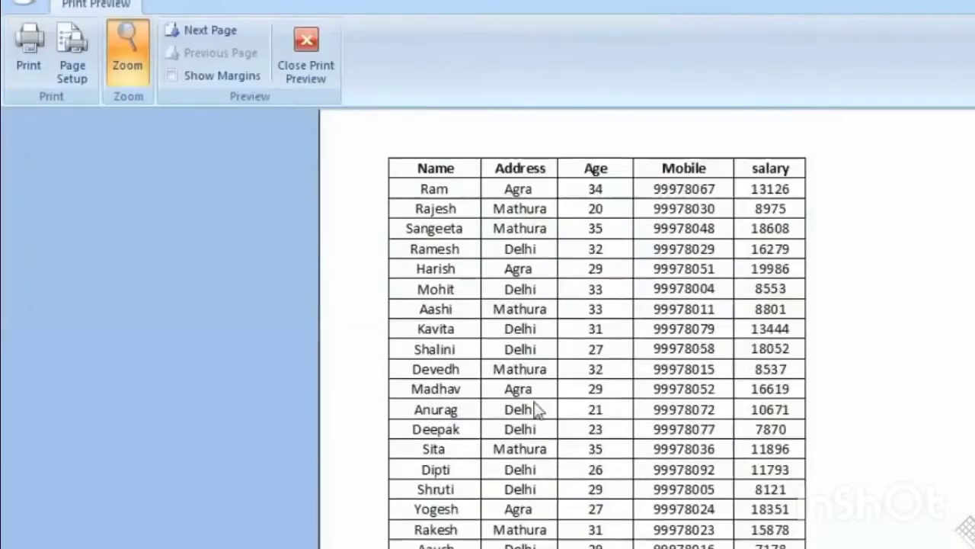
left_click(415, 468)
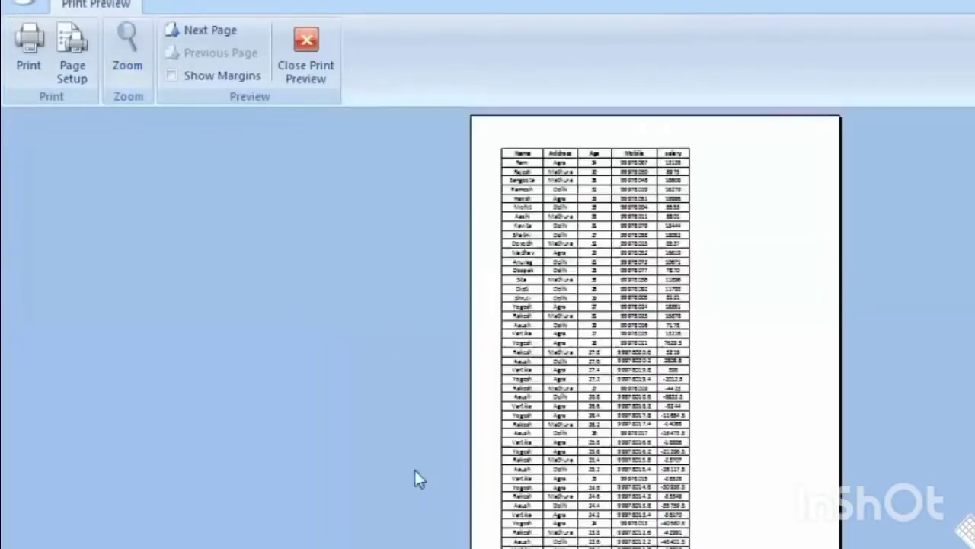
scroll(492, 413, "down", 3)
scroll(491, 413, "up", 5)
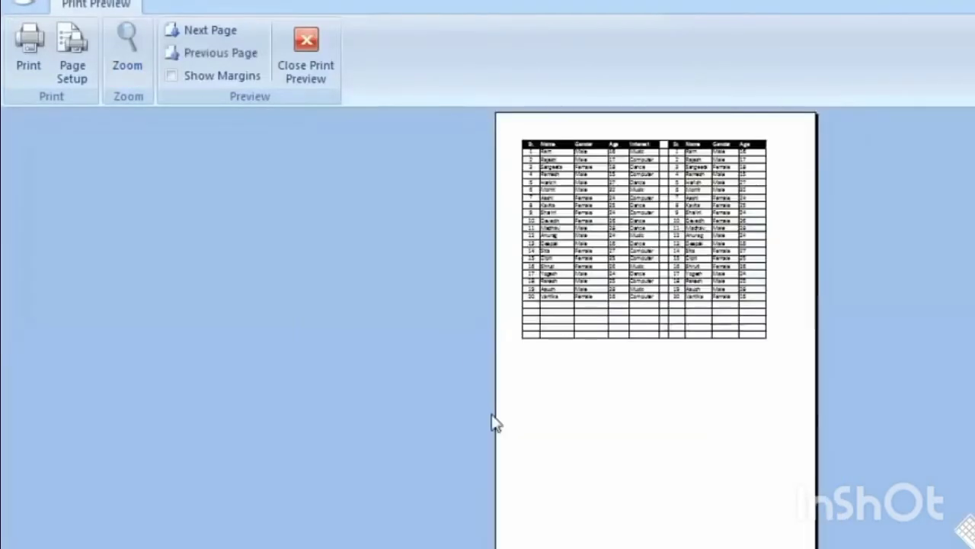
left_click(558, 199)
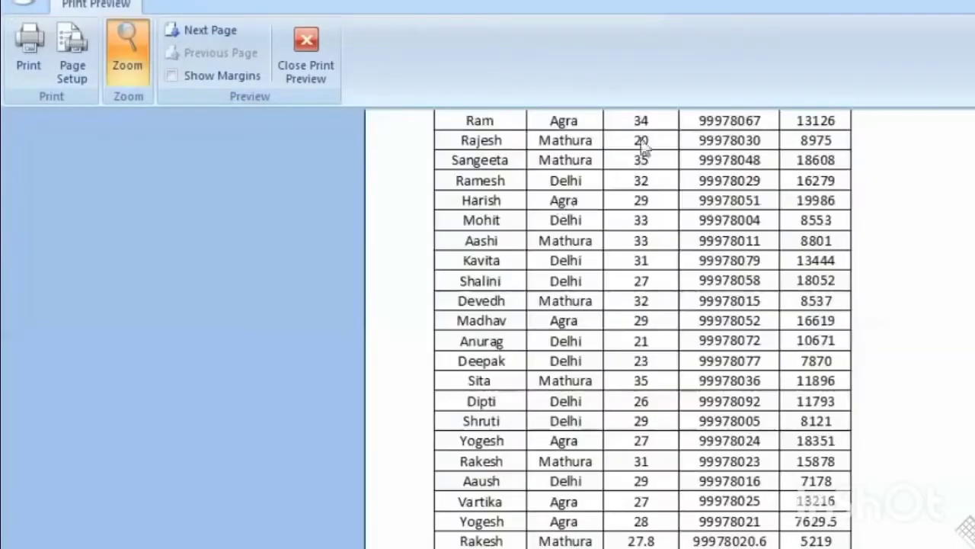
scroll(635, 312, "up", 3)
scroll(777, 352, "down", 5)
left_click(769, 352)
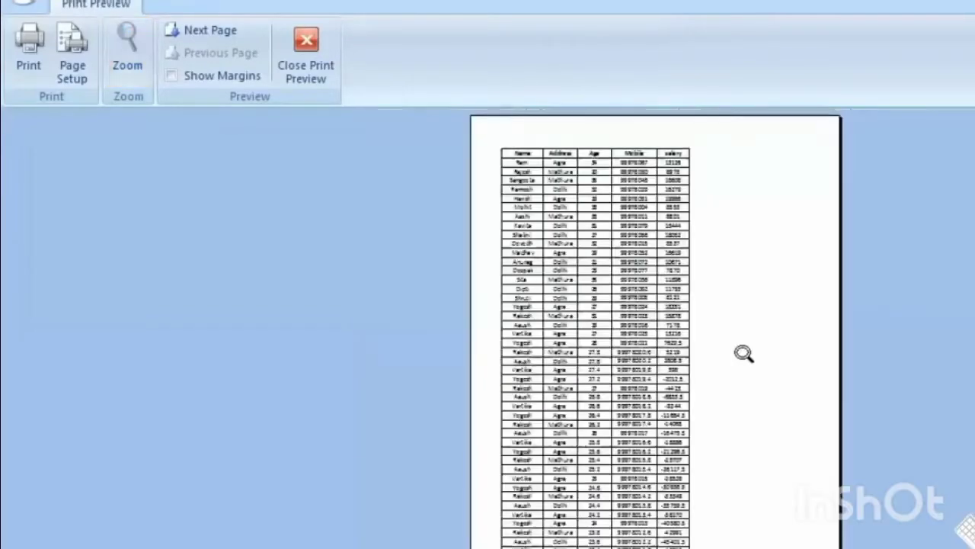
scroll(739, 351, "down", 3)
scroll(632, 312, "up", 3)
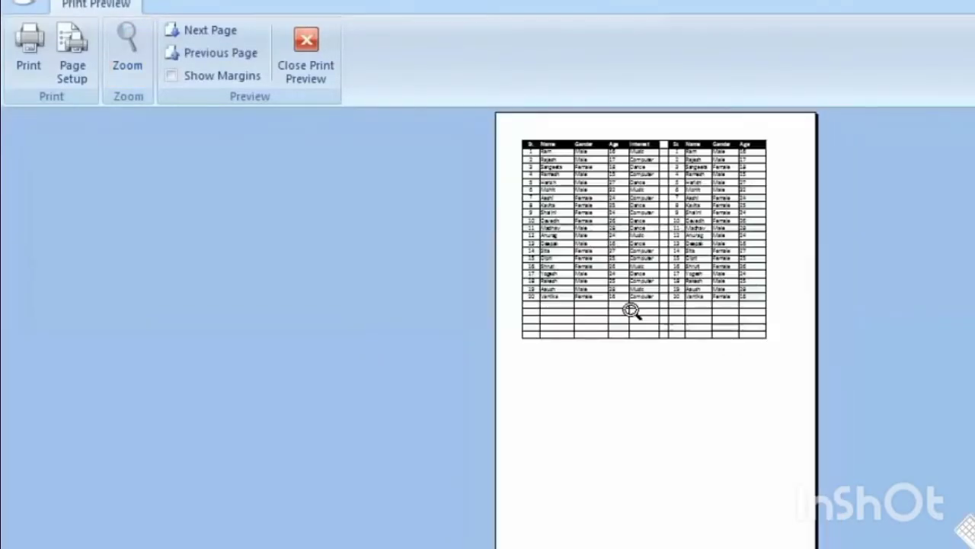
left_click(690, 190)
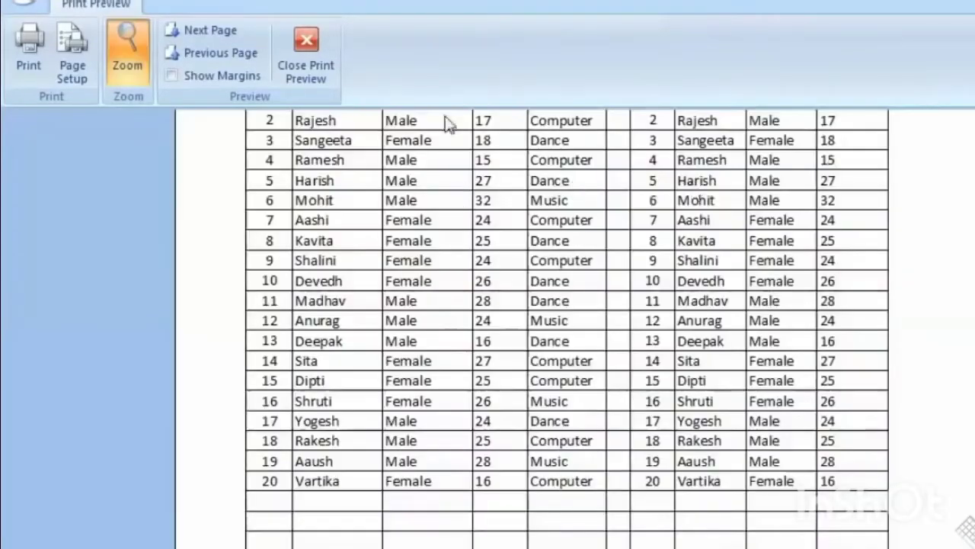
left_click(329, 67)
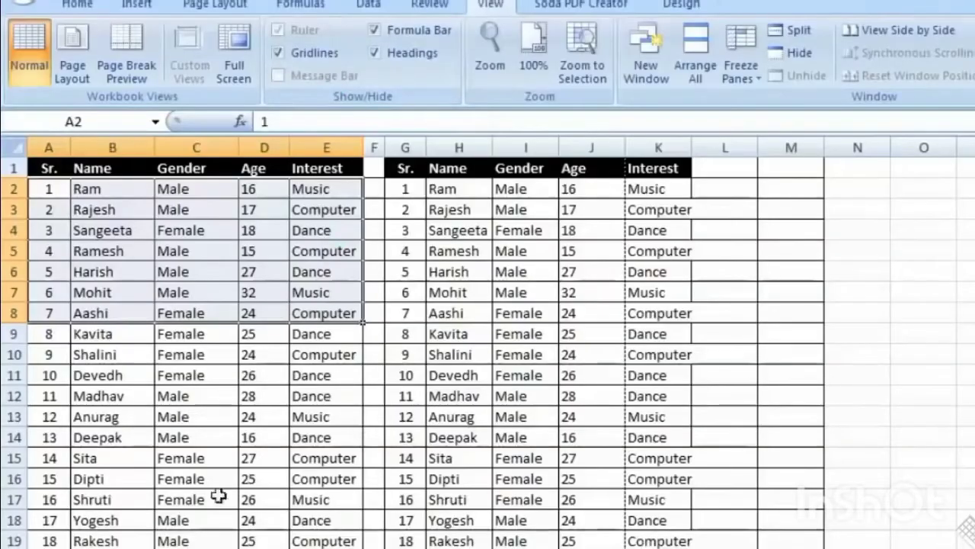
- Set the number of copies to 3 with collation turned on in the print settings, and leave them without printing
key("ctrl+p")
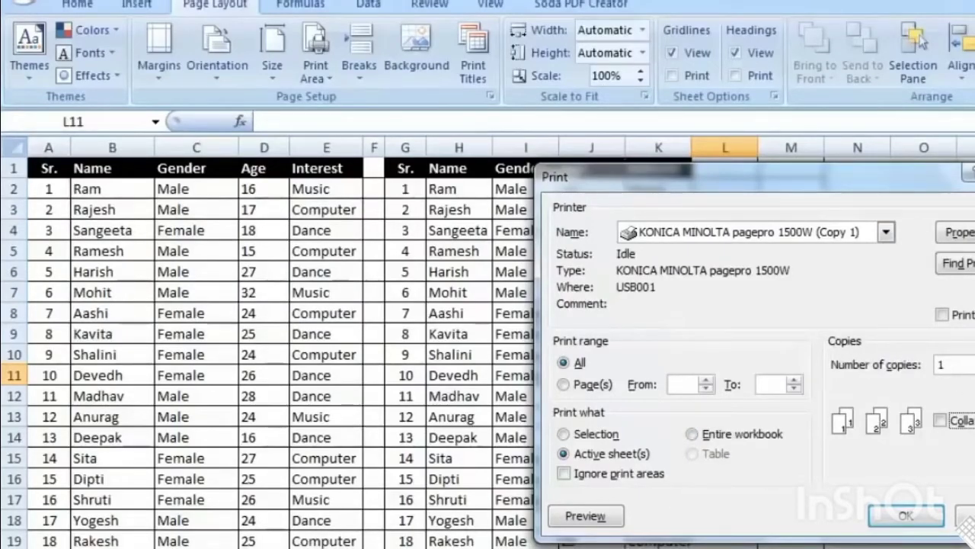
left_click(974, 361)
left_click(941, 421)
left_click(941, 421)
left_click(941, 421)
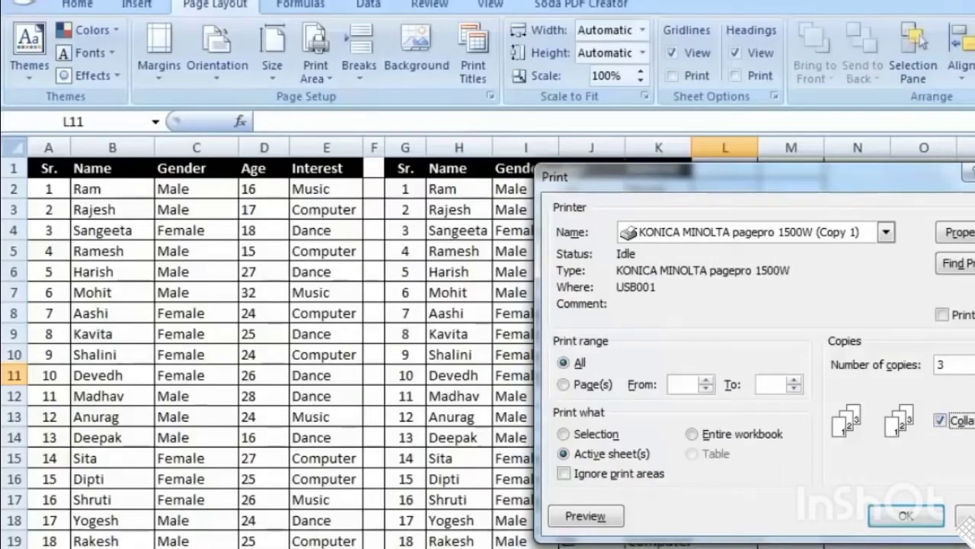
left_click(969, 516)
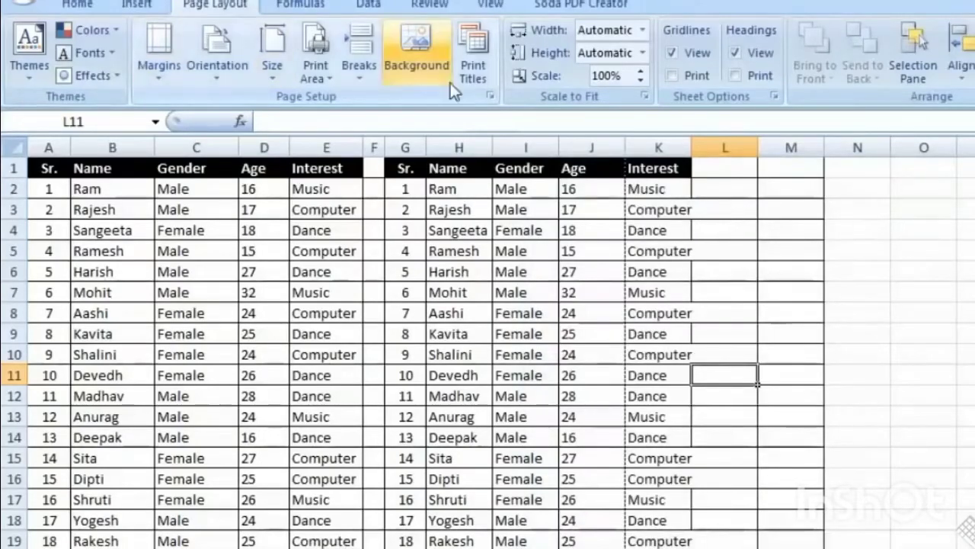
- Look through the available page margin presets, orientations, paper sizes and print area options for the worksheet
left_click(163, 81)
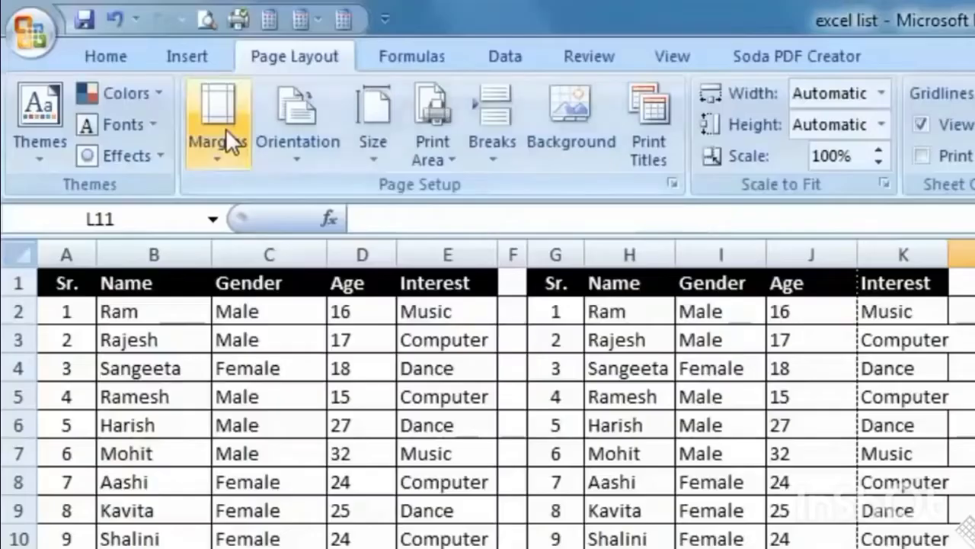
left_click(165, 55)
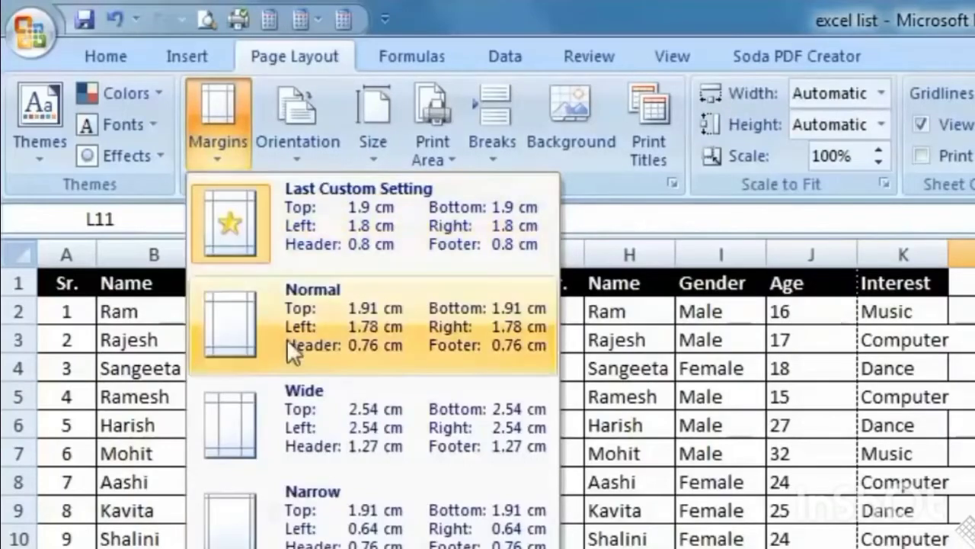
left_click(347, 202)
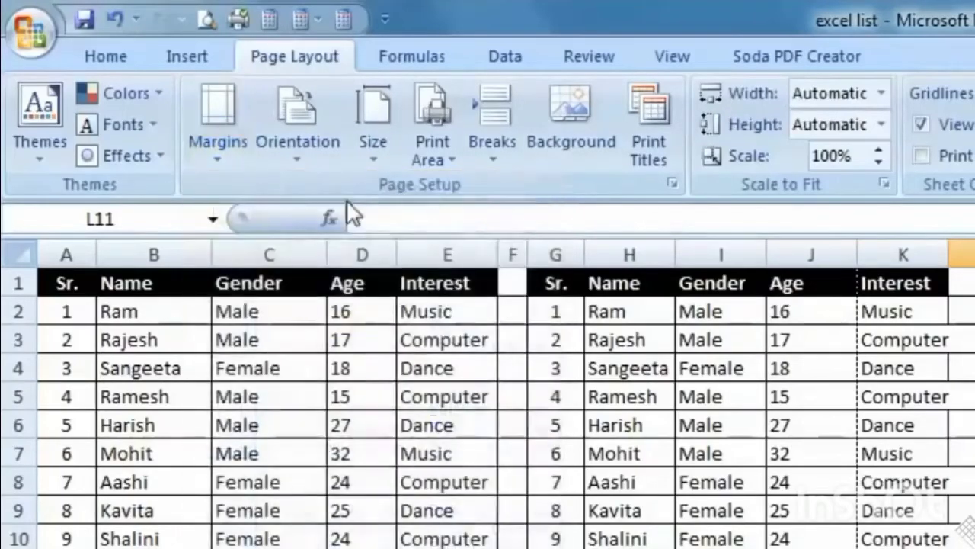
left_click(288, 163)
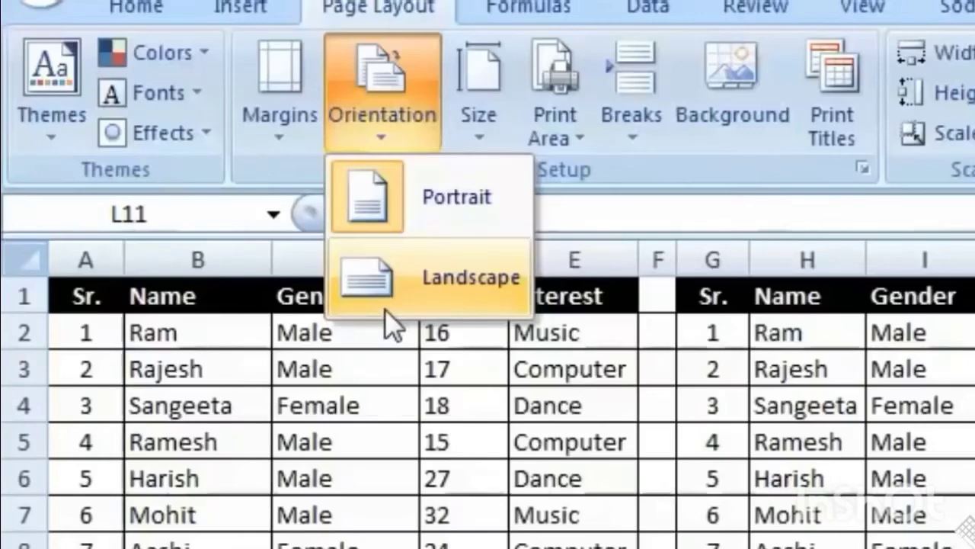
left_click(478, 128)
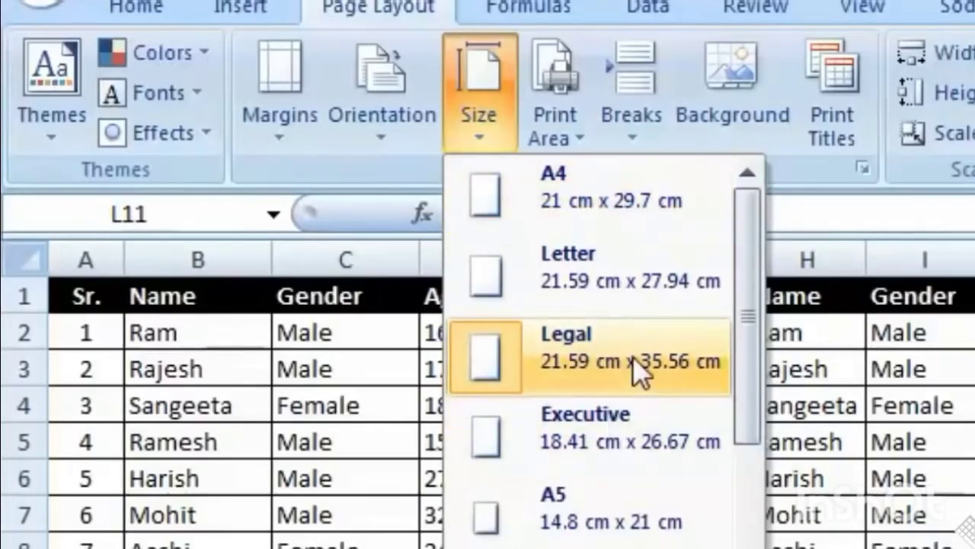
left_click(550, 85)
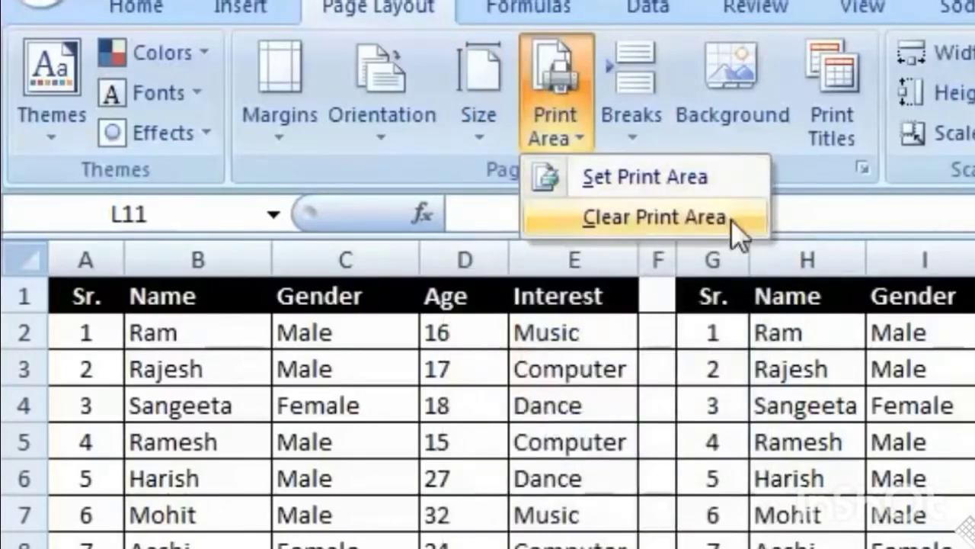
key("Escape")
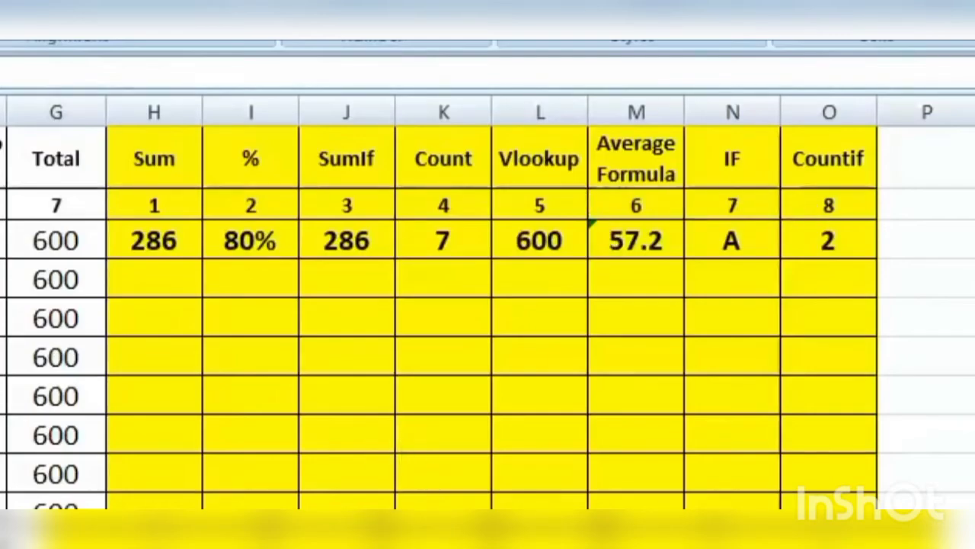
- Total the five subject marks B4:F4 in cell H4 with AutoSum
left_click(145, 284)
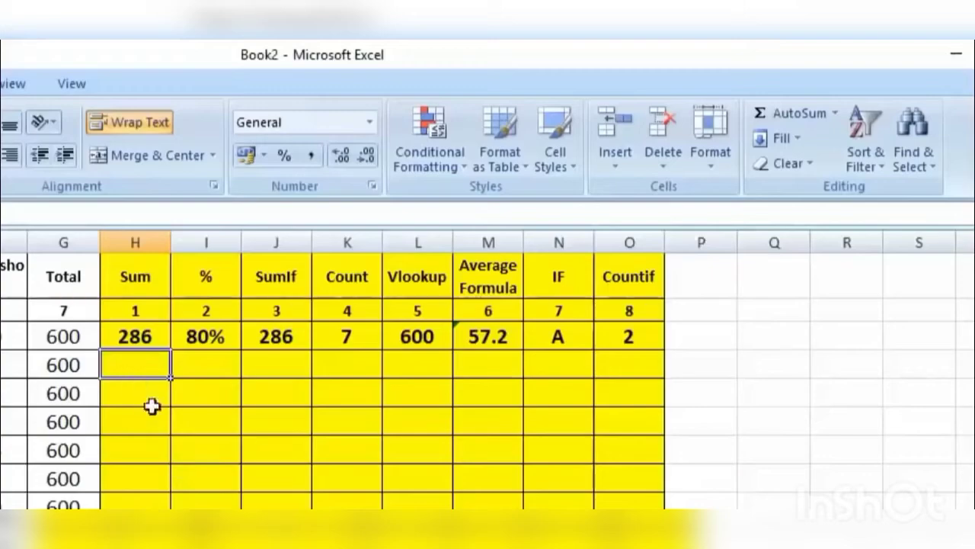
left_click(796, 122)
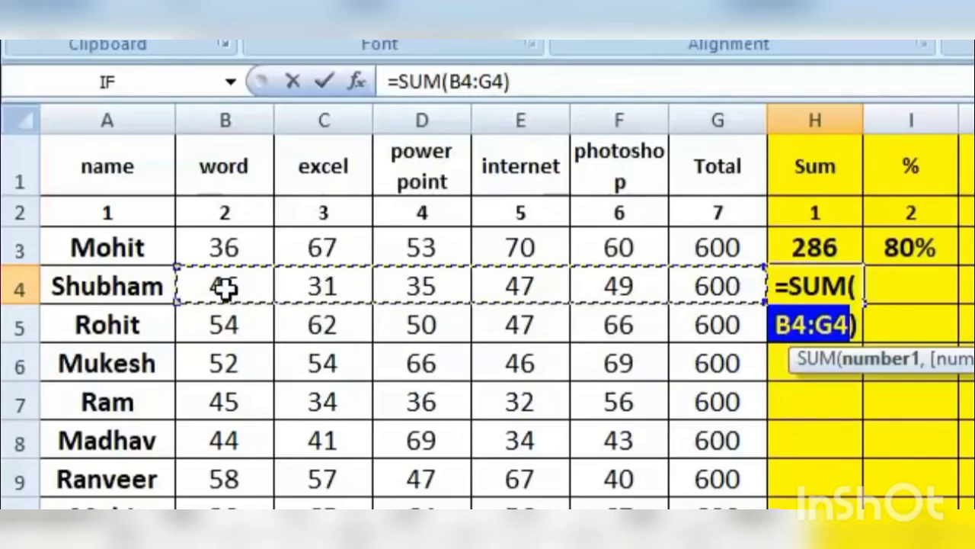
left_click_drag(225, 286, 623, 287)
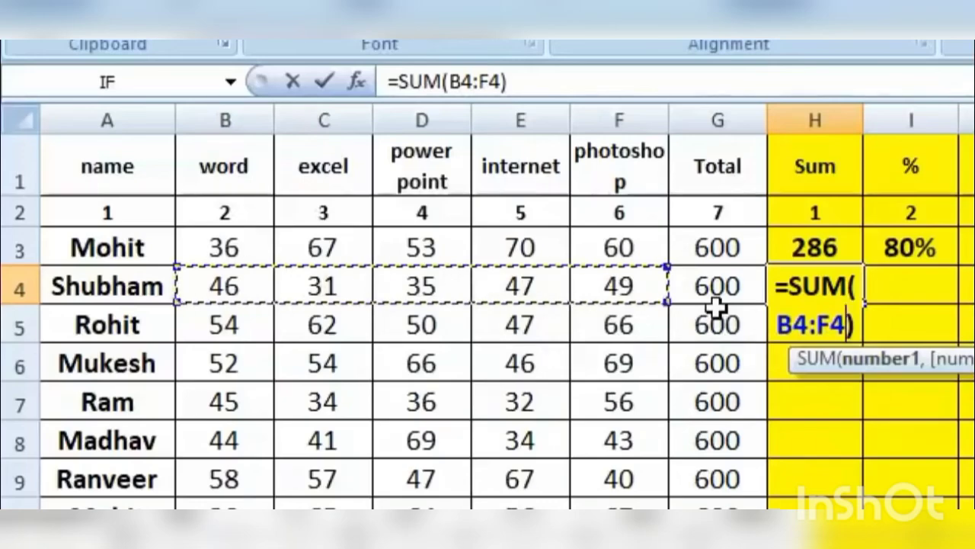
key("Return")
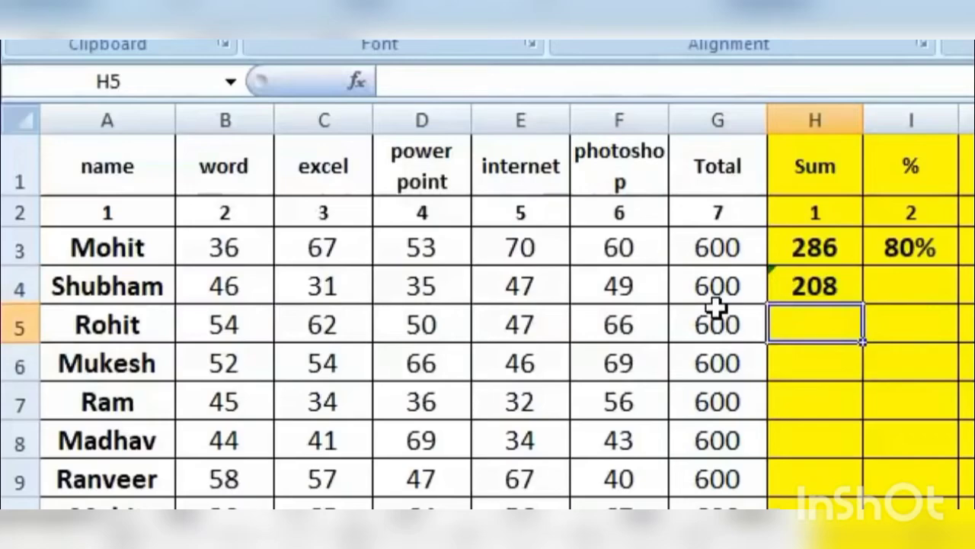
- Enter the formula =sum(b5:f5) in cell H5 to total that row's subject marks
type("=")
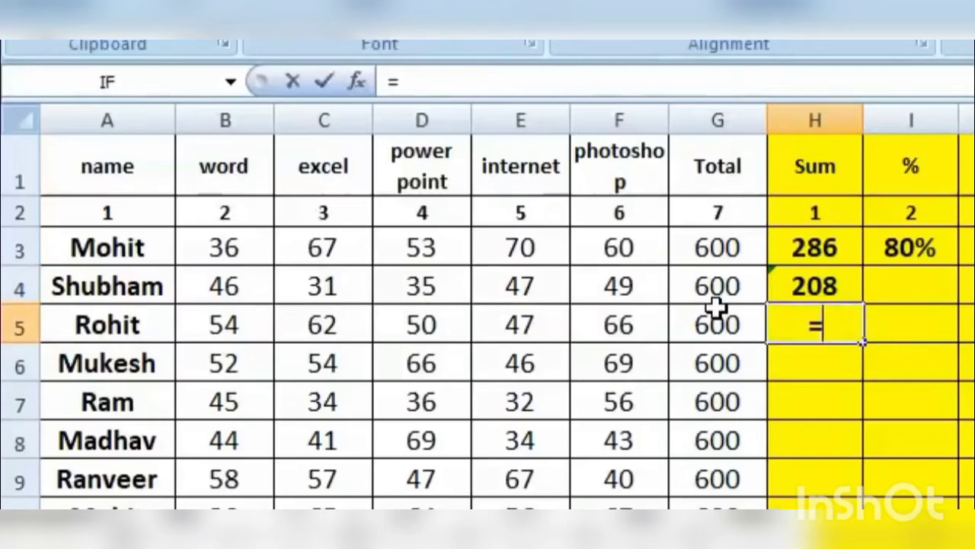
type("sum")
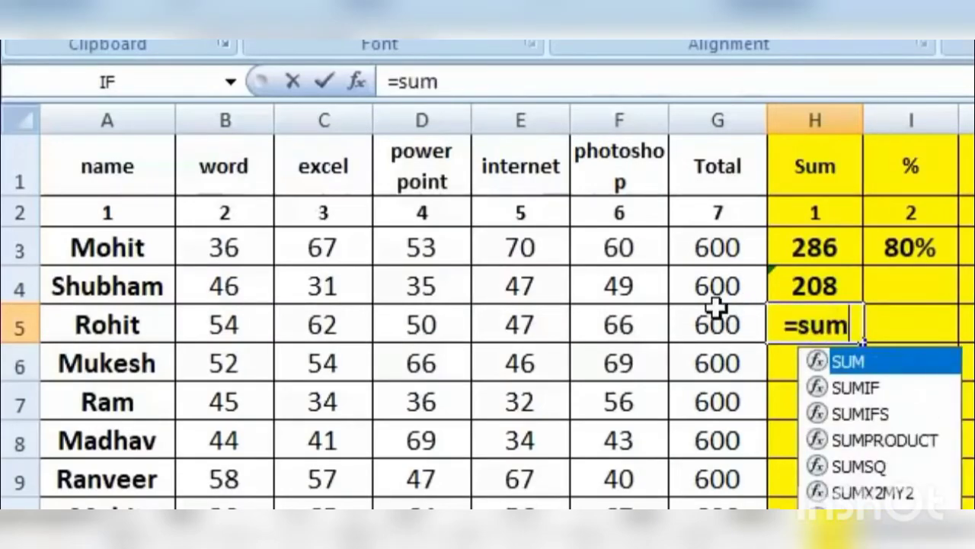
type("(")
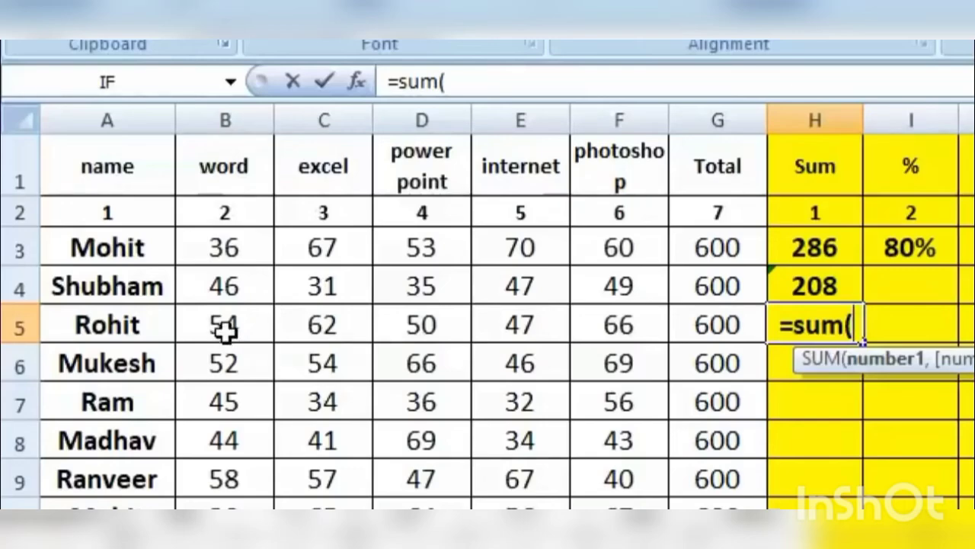
type("b5")
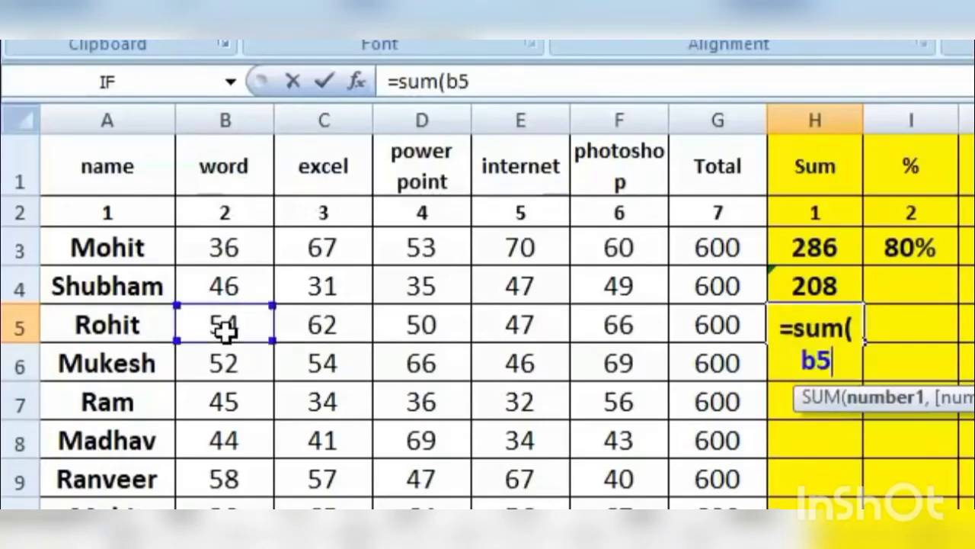
type(":")
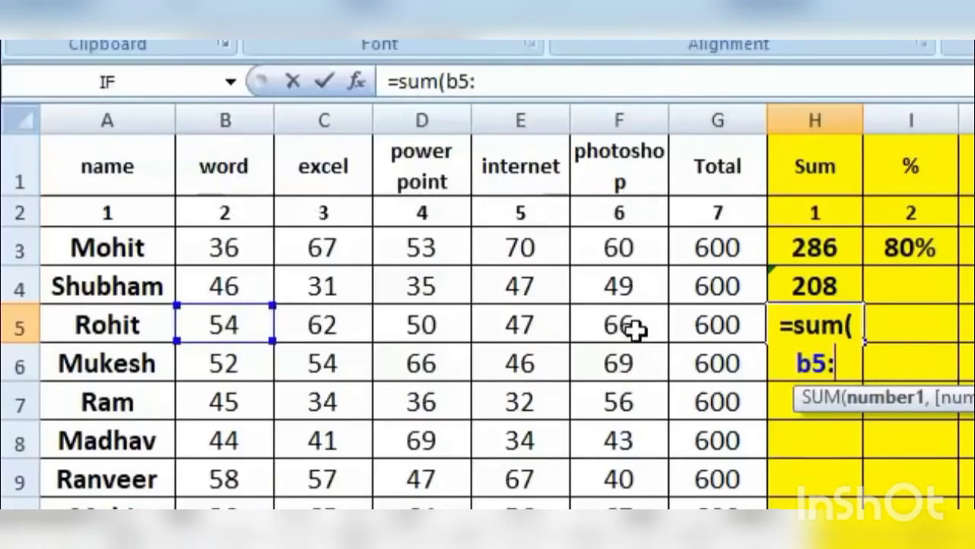
type("f5")
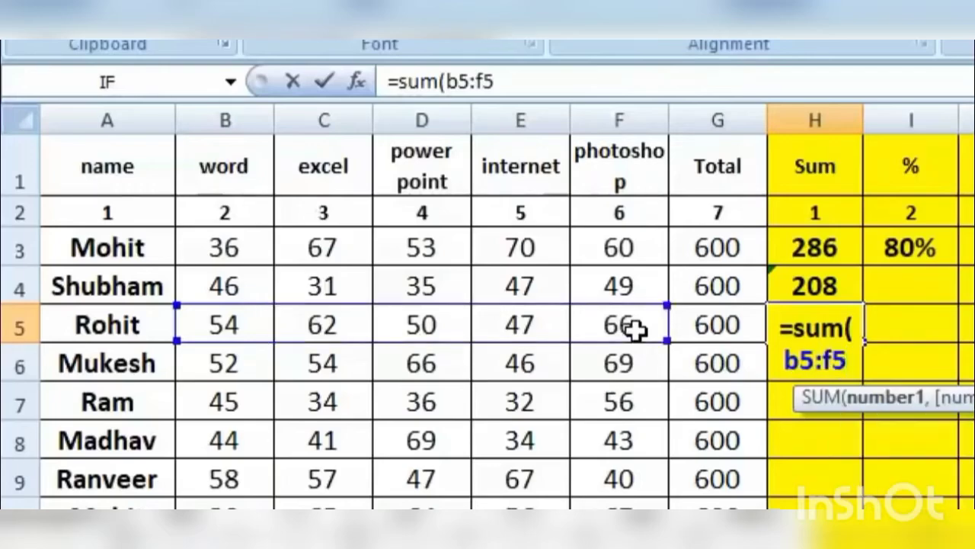
type(")")
key("Return")
key("Up")
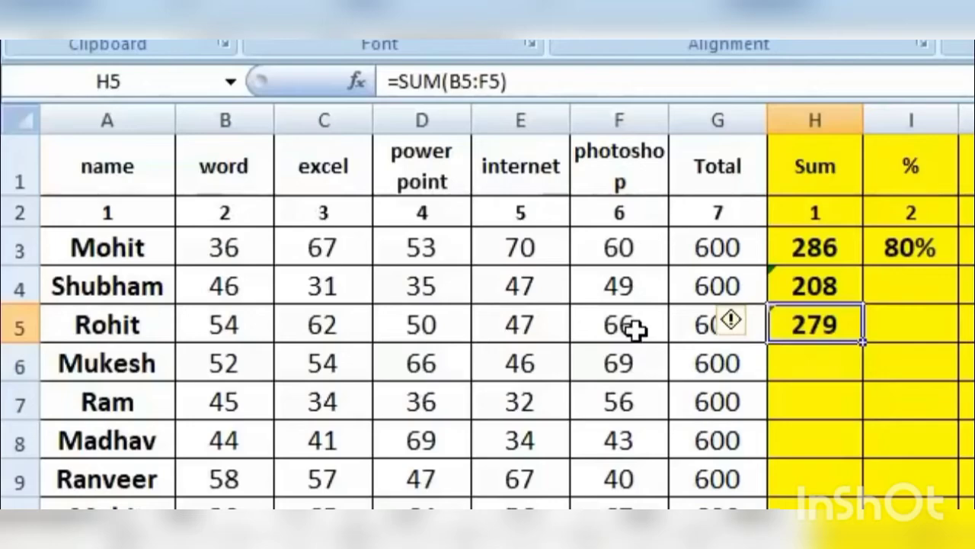
- Add marks by individual cell references in H6 with the formula =B6+C6+E6+F6, and check the formula against the row
key("Down")
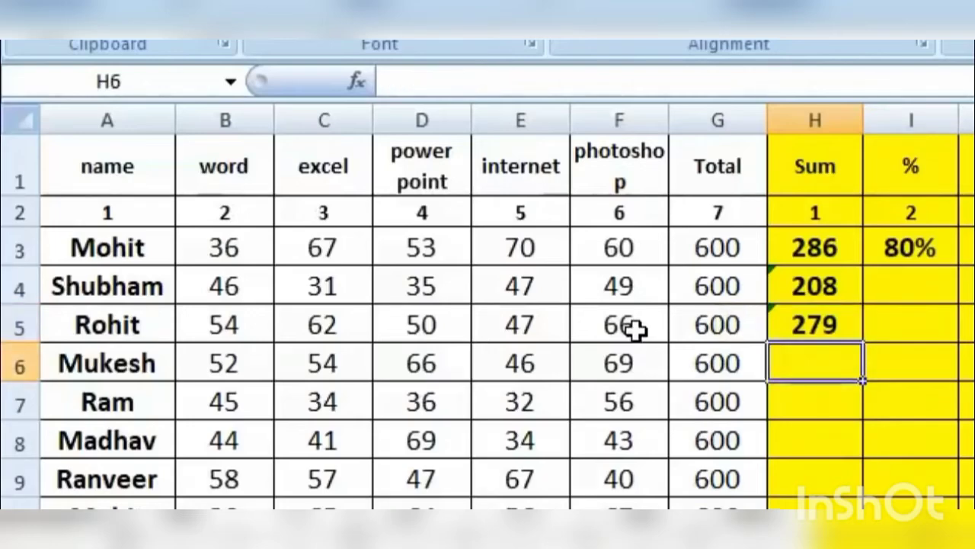
type("=")
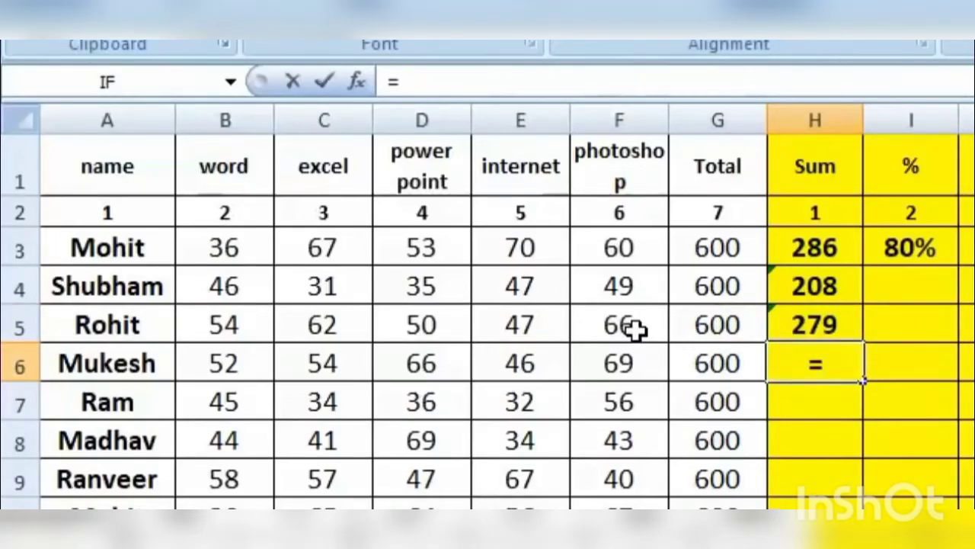
left_click(205, 368)
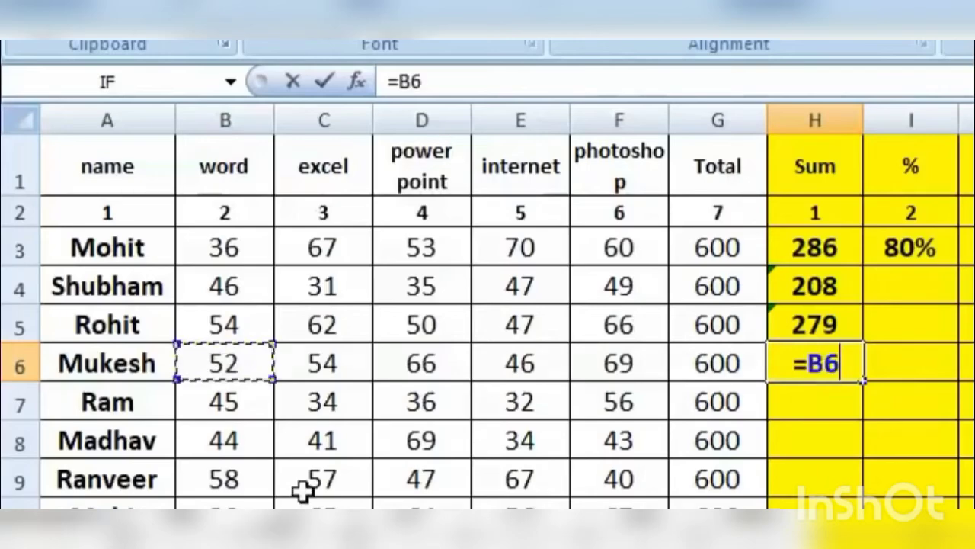
type("+")
left_click(324, 365)
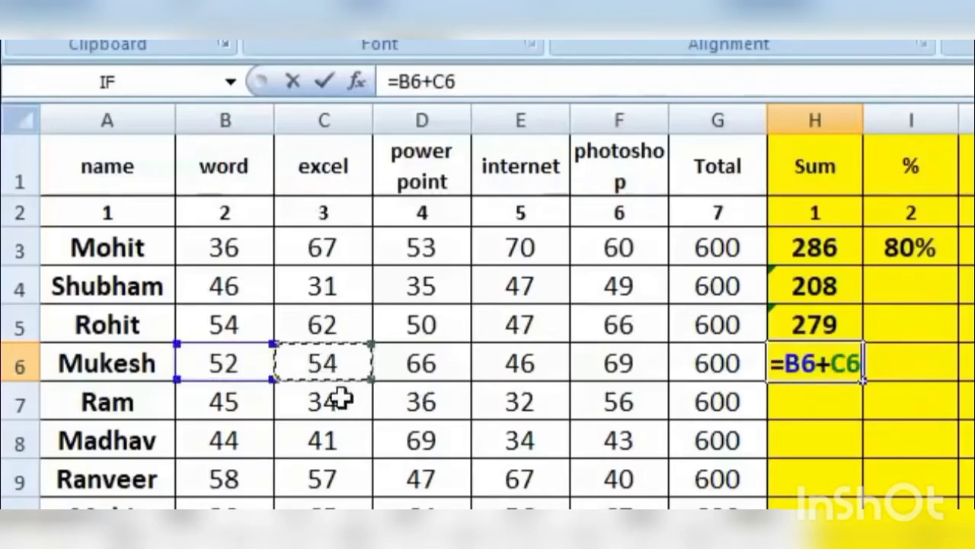
type("+")
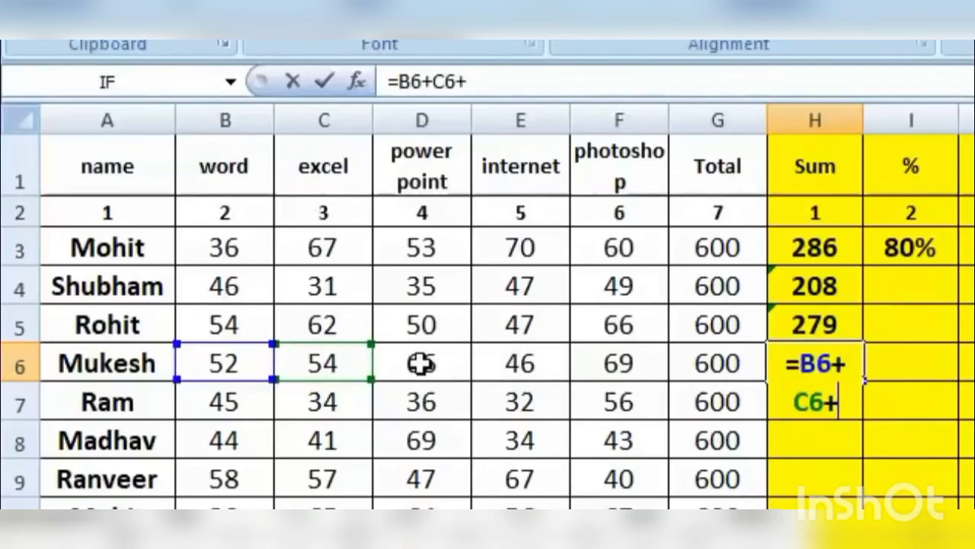
left_click(531, 364)
type("+")
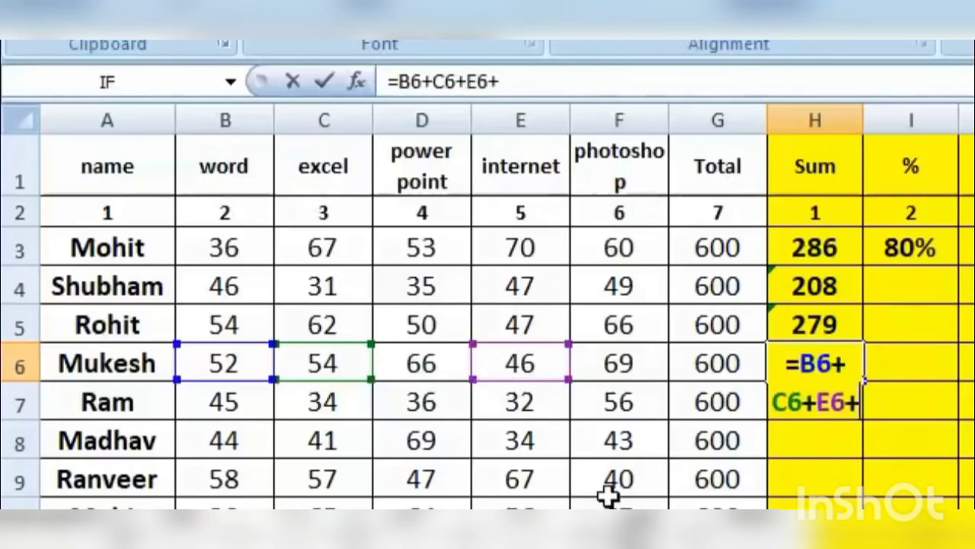
left_click(636, 368)
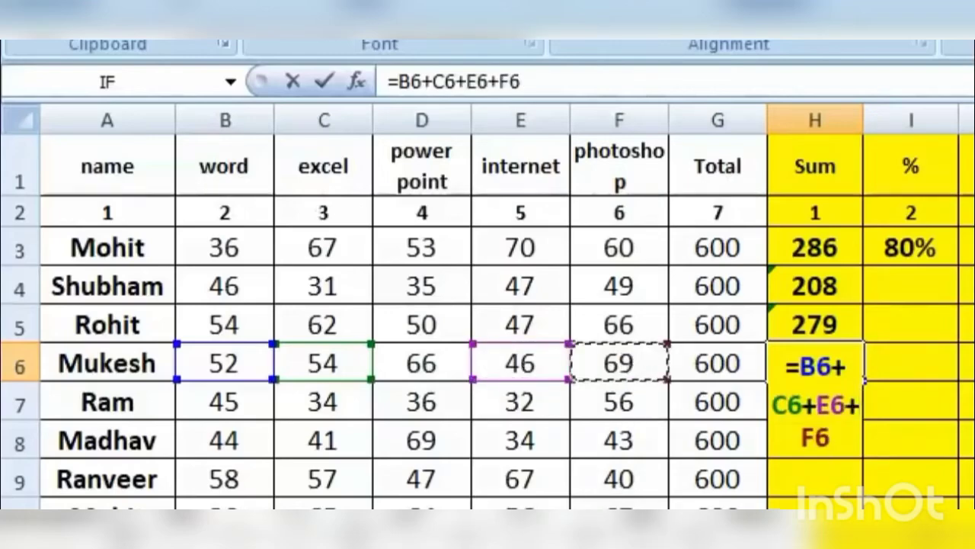
key("Return")
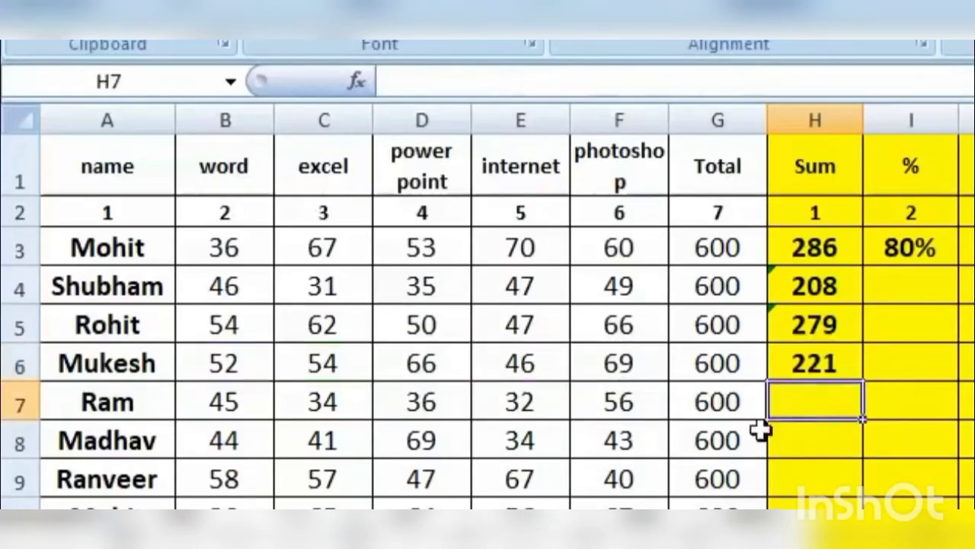
left_click(771, 361)
left_click(513, 361)
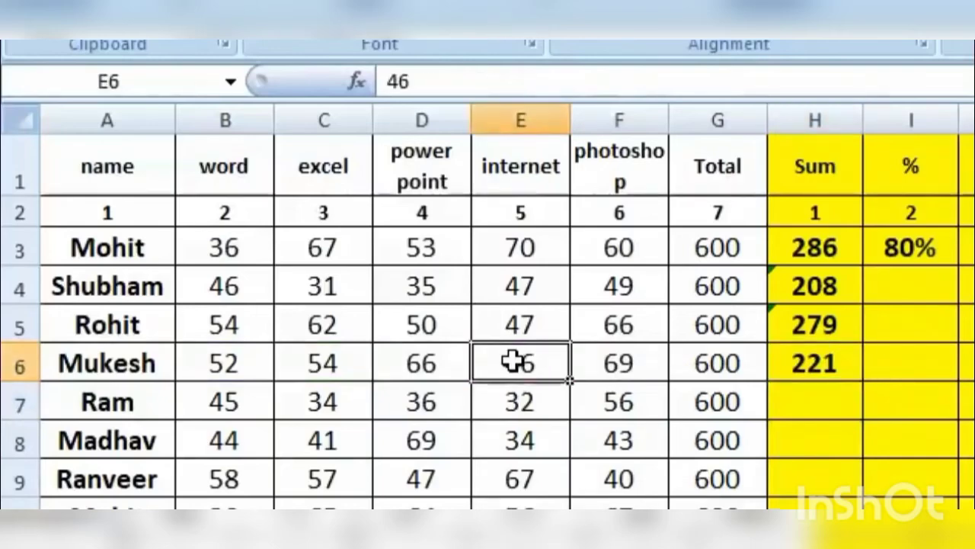
left_click(829, 370)
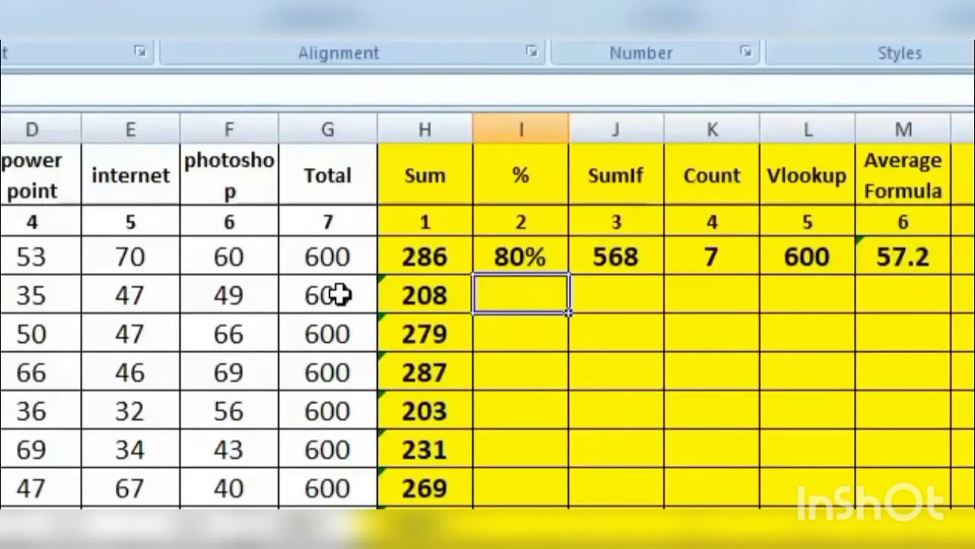
- Check the sum formulas in column H and calculate the percentage in I4 with =H4*100/G4
left_click(438, 293)
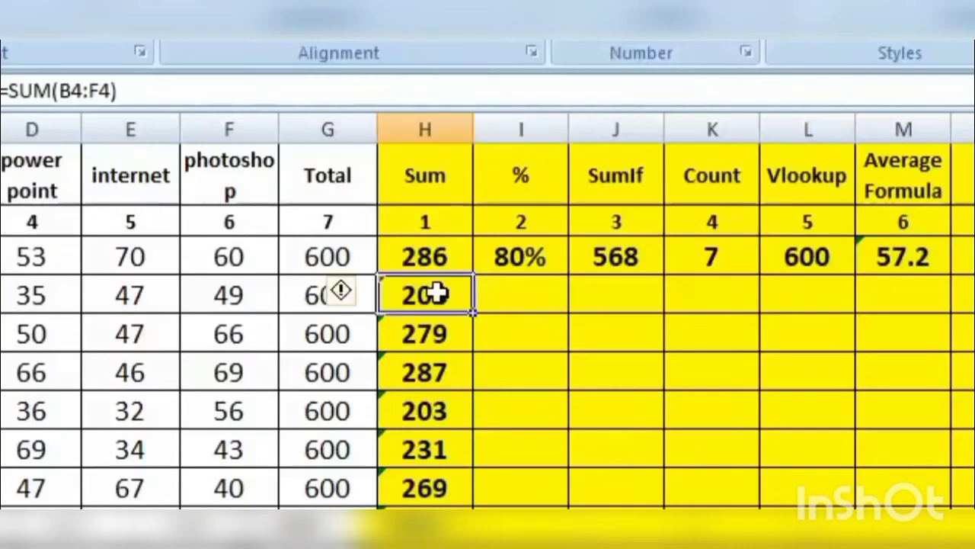
left_click(442, 448)
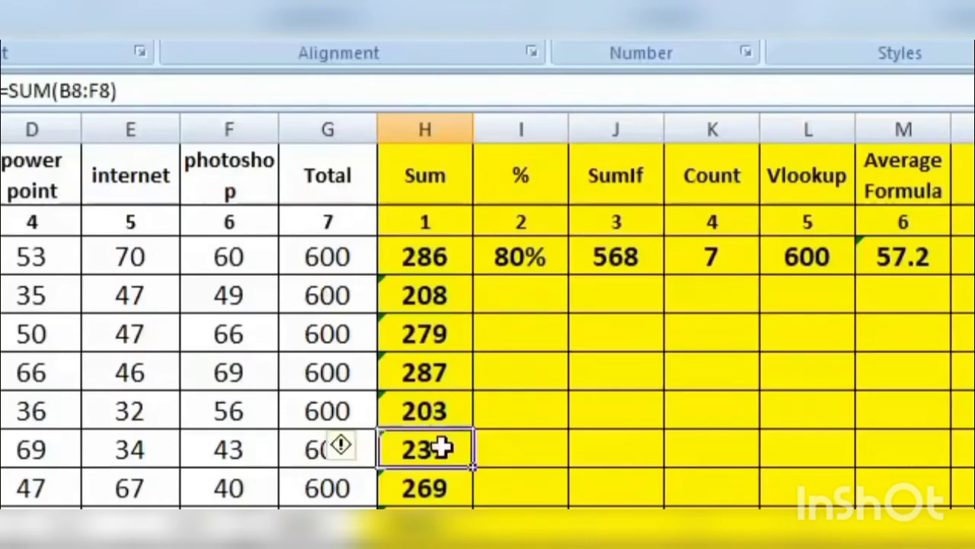
left_click(510, 298)
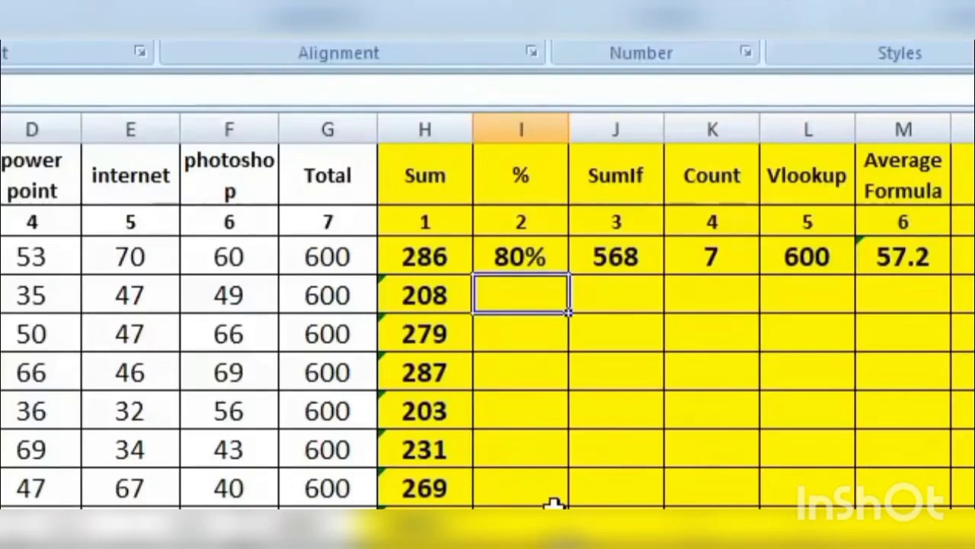
type("=")
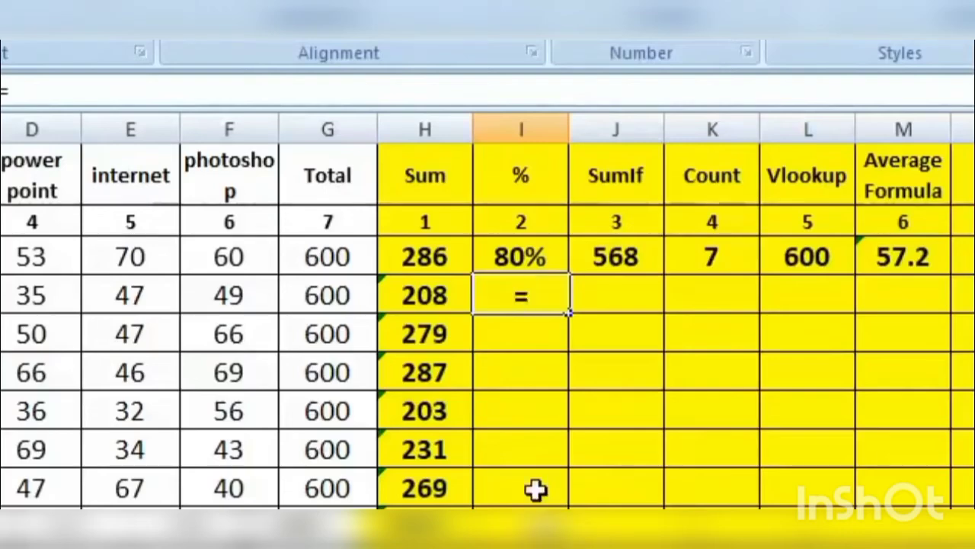
left_click(425, 297)
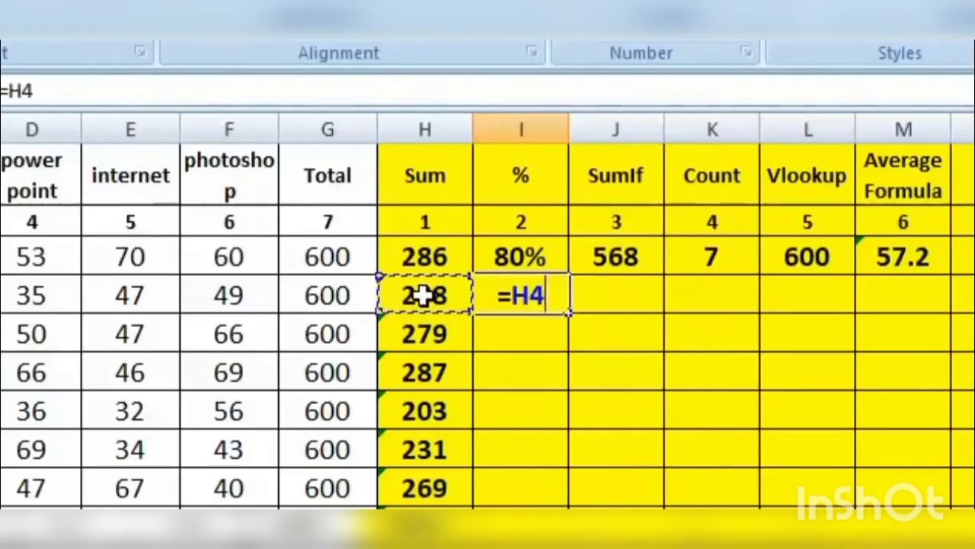
type("*")
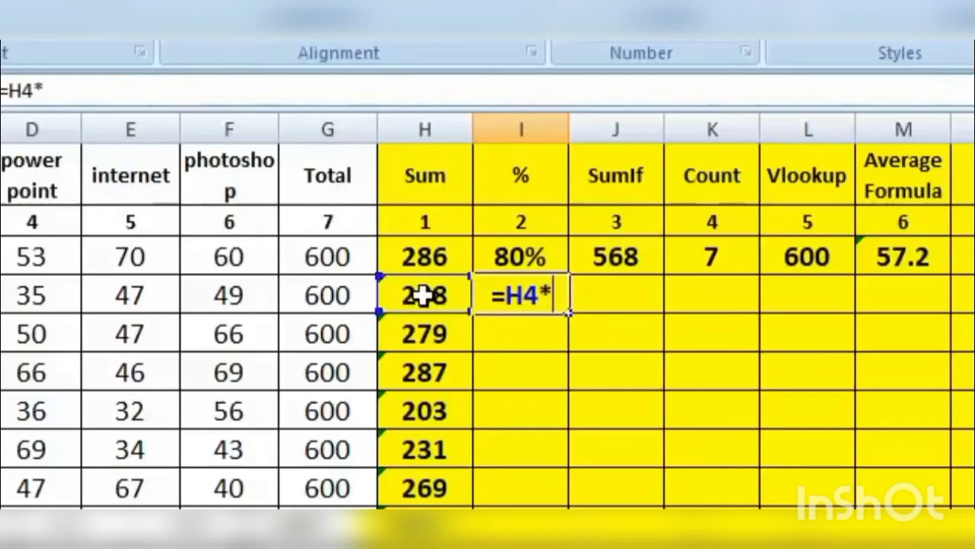
type("100")
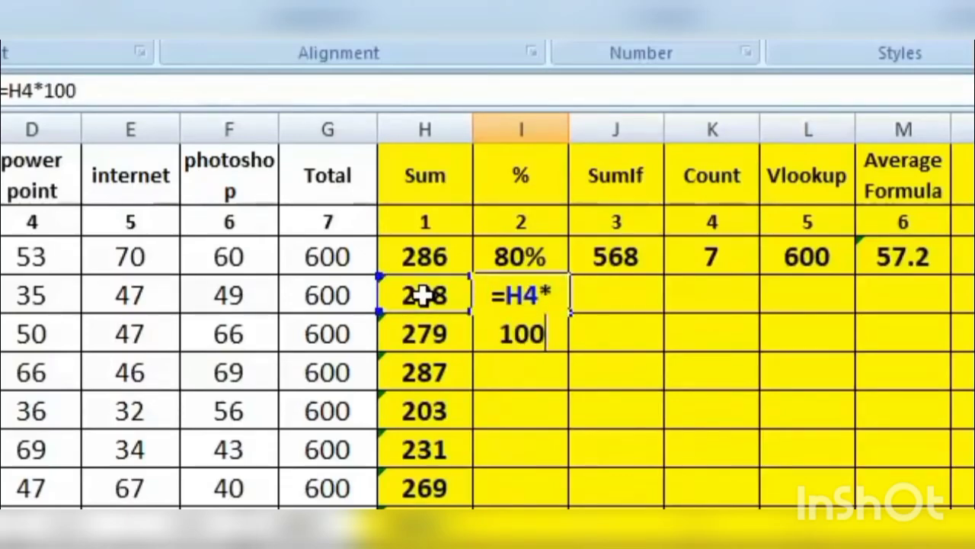
type("/")
left_click(312, 298)
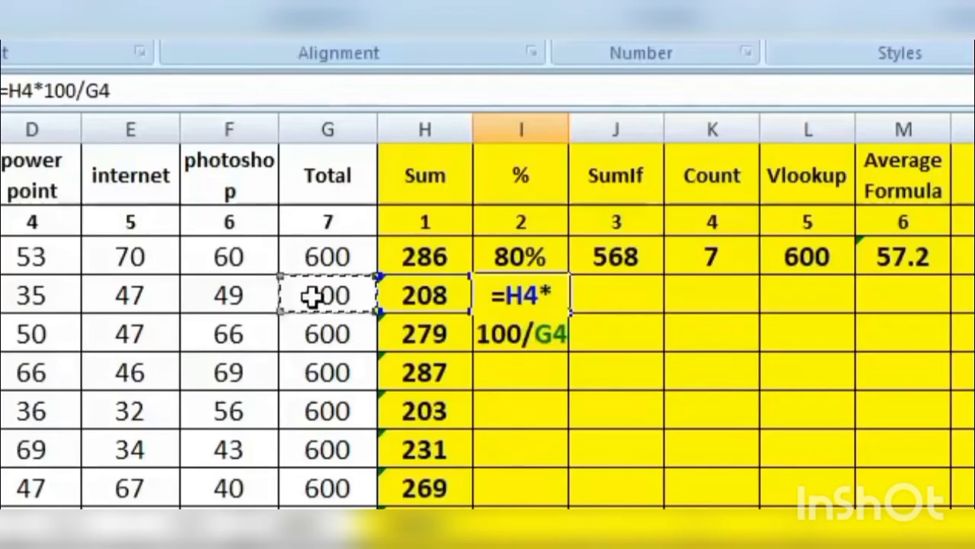
key("Return")
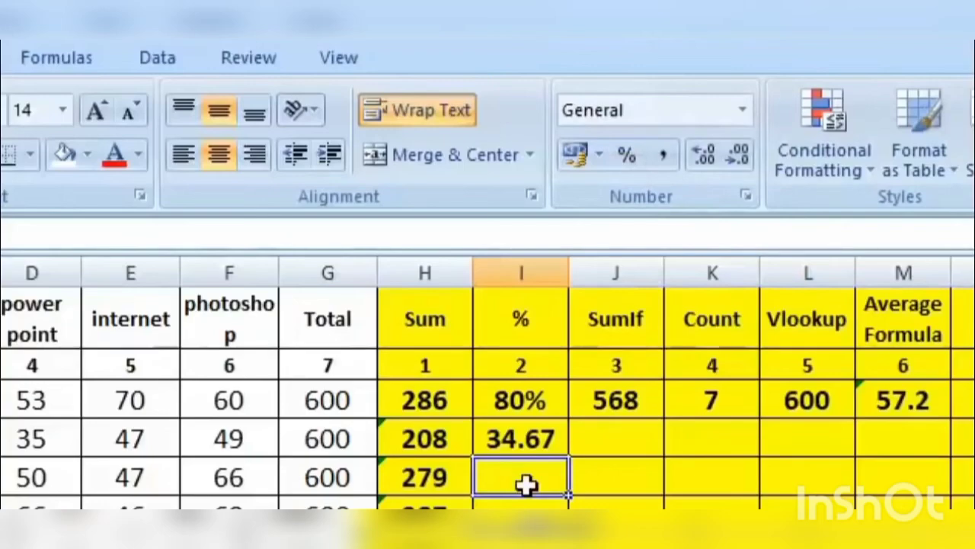
- Format cell I5 as a percentage and enter the formula =H5/G5 in it
left_click(626, 151)
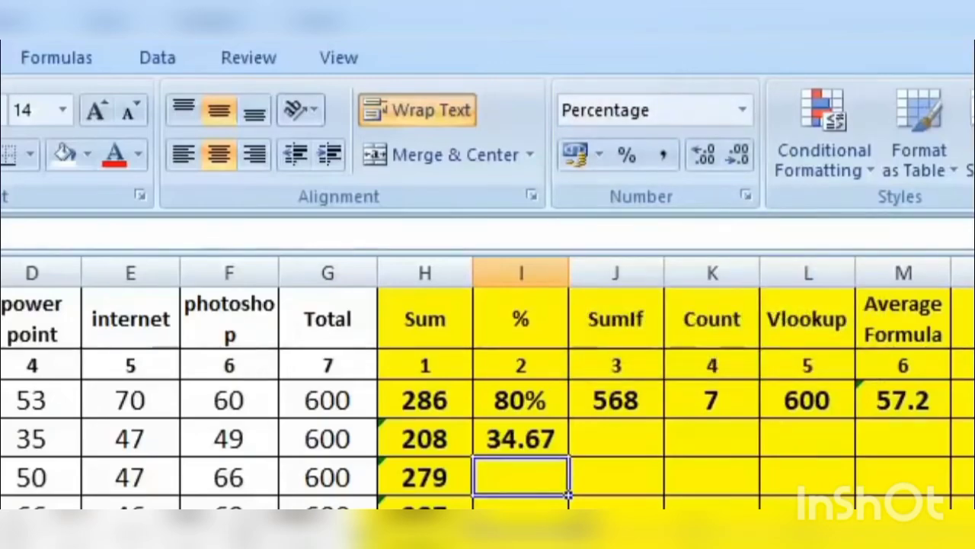
type("=")
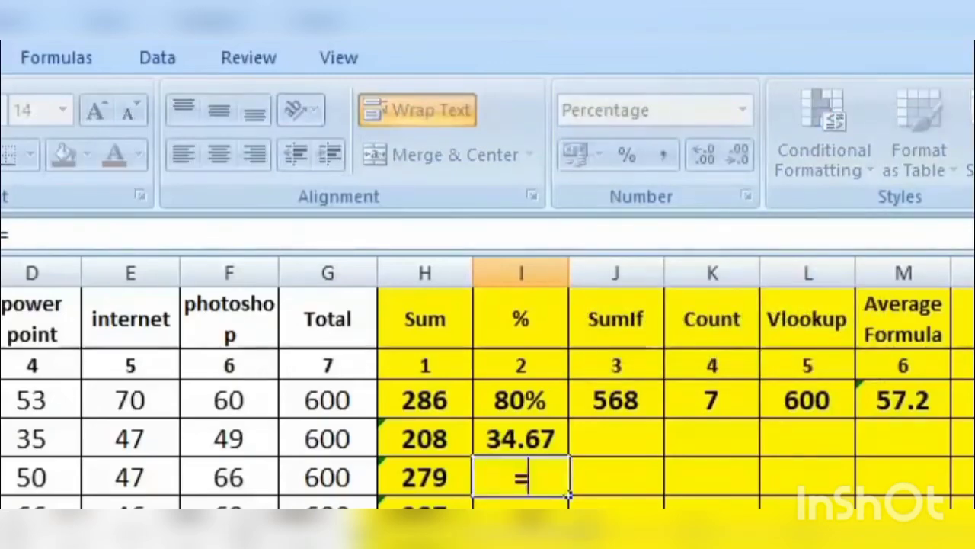
left_click(440, 479)
type("/")
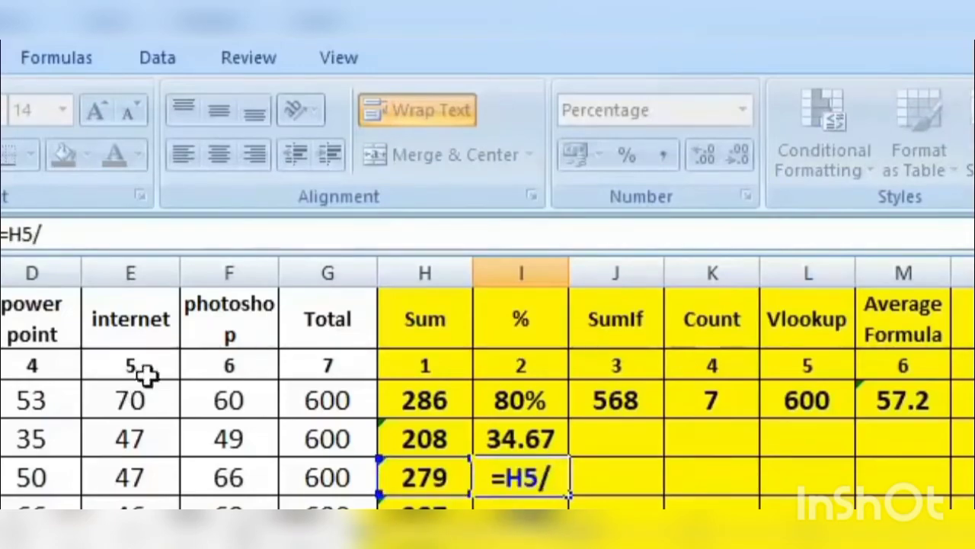
left_click(328, 477)
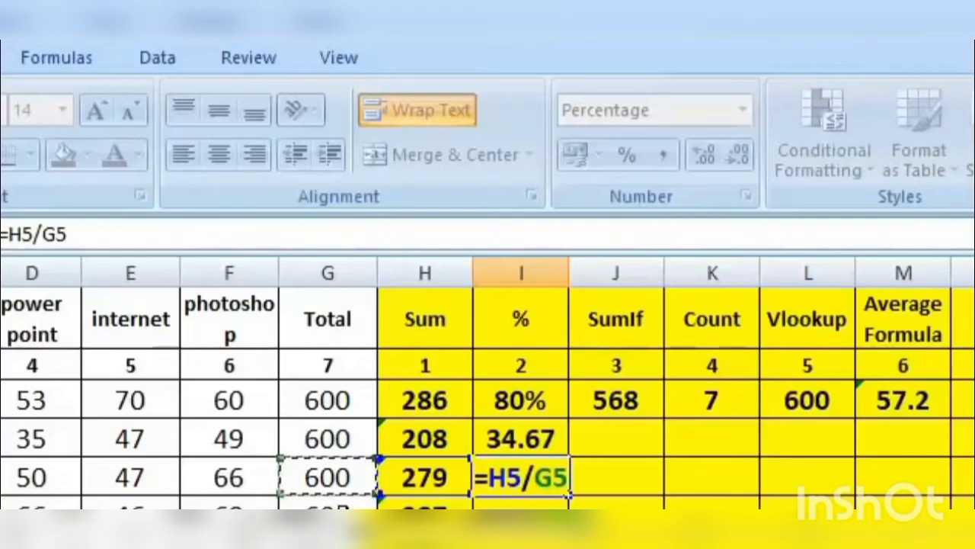
key("Return")
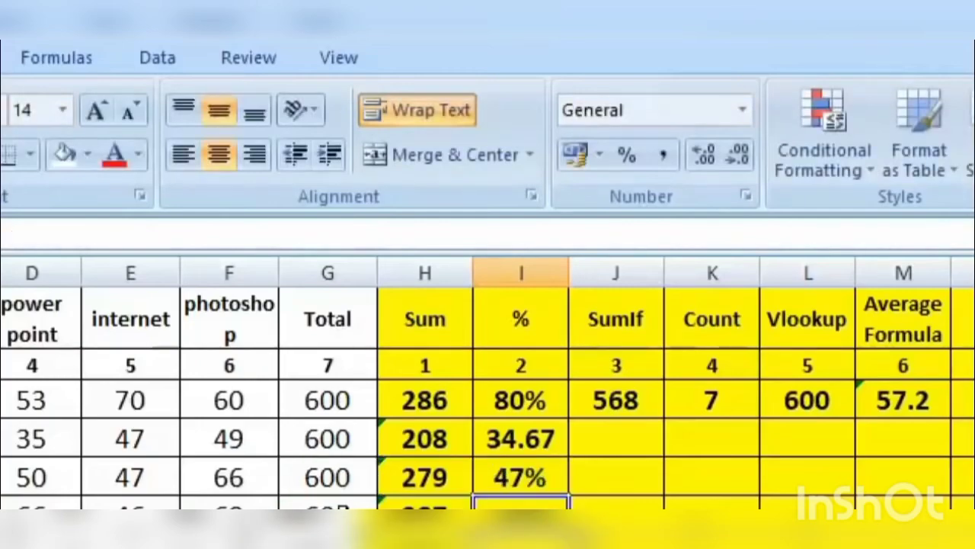
- Compare the percentage formulas in I4 and I5, and fill the I5 formula down column I for the remaining rows
left_click(534, 478)
key("Up")
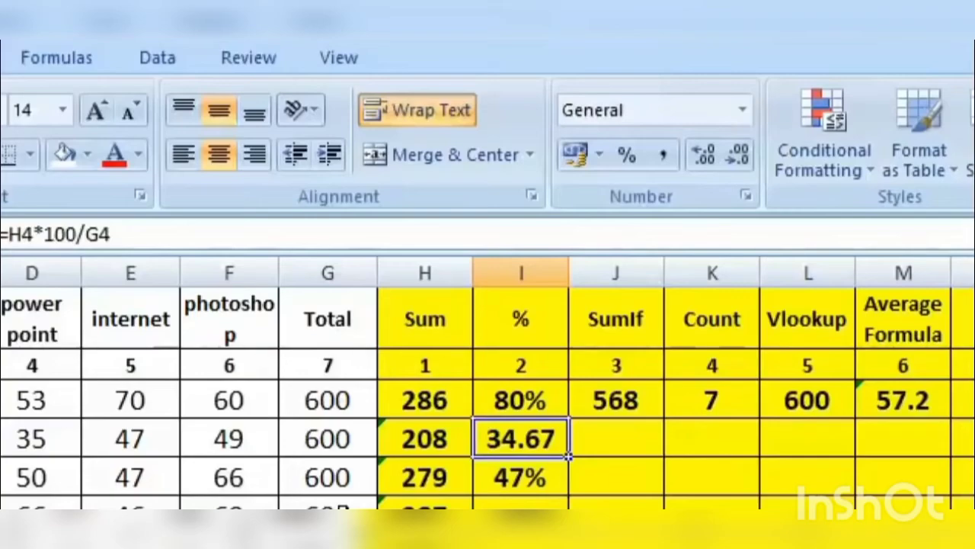
key("Down")
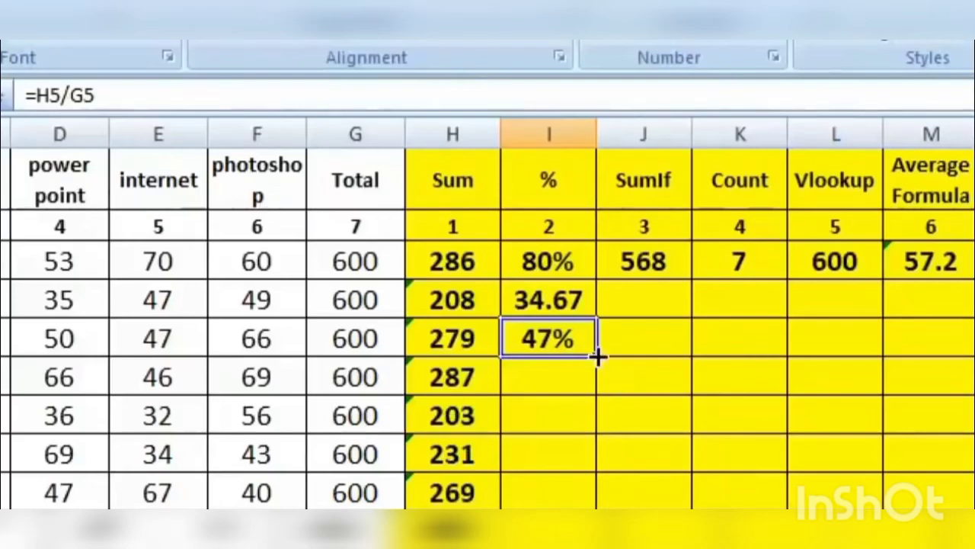
left_click_drag(598, 355, 598, 504)
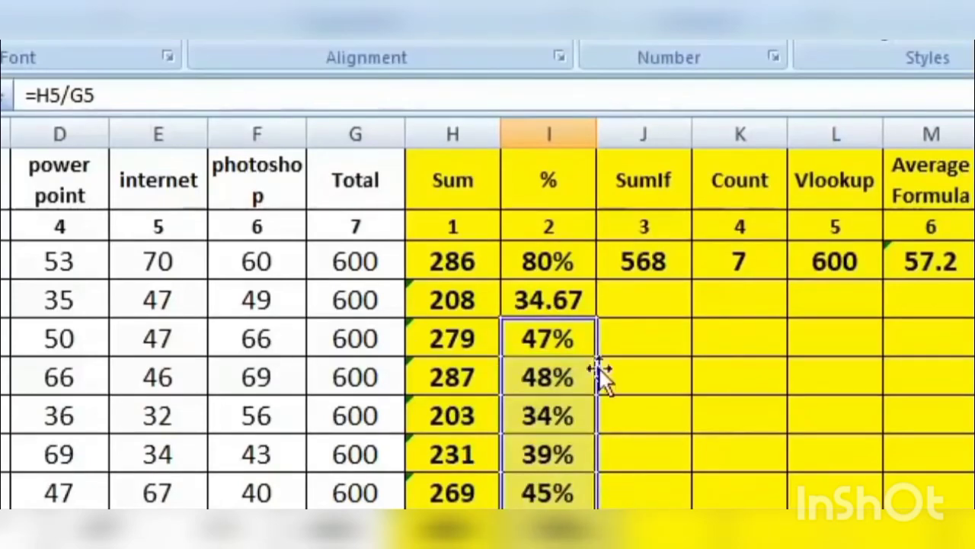
left_click(660, 376)
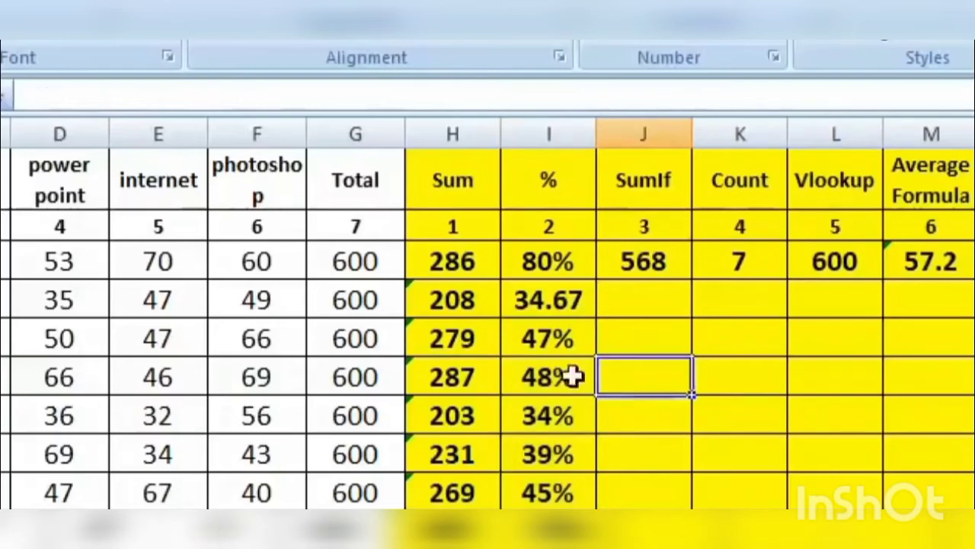
- Start a SUMIF formula in cell J4 with the names in A3:A10 as its range
key("Up")
key("Up")
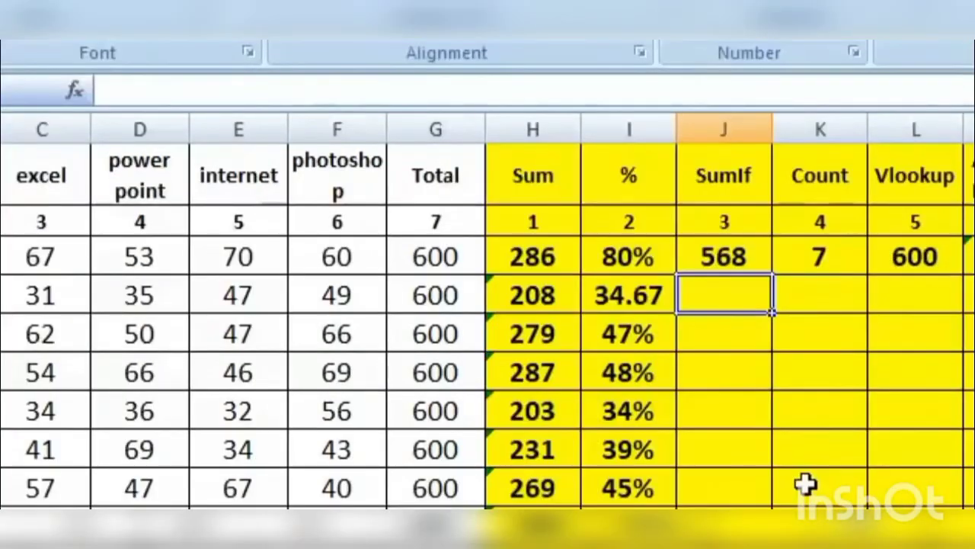
double_click(714, 310)
type("=s")
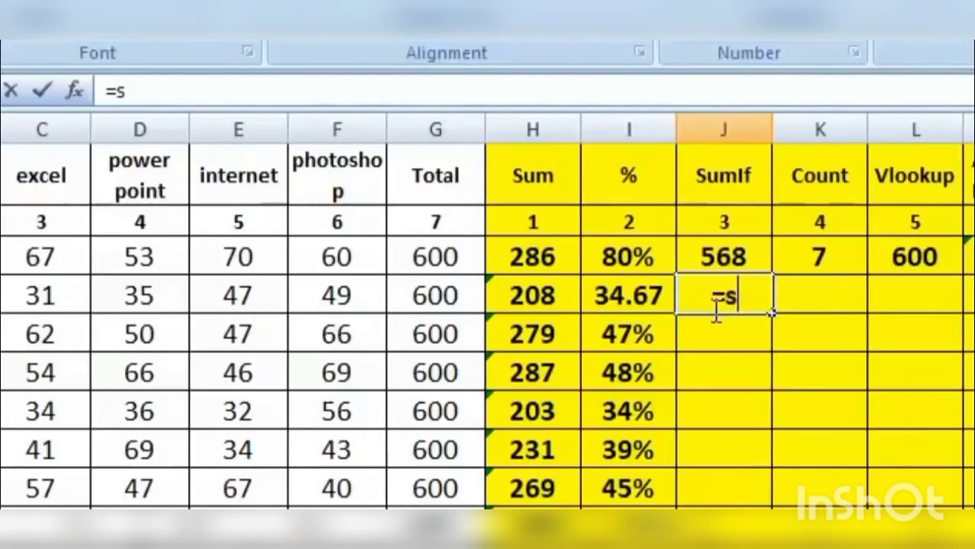
type("umif")
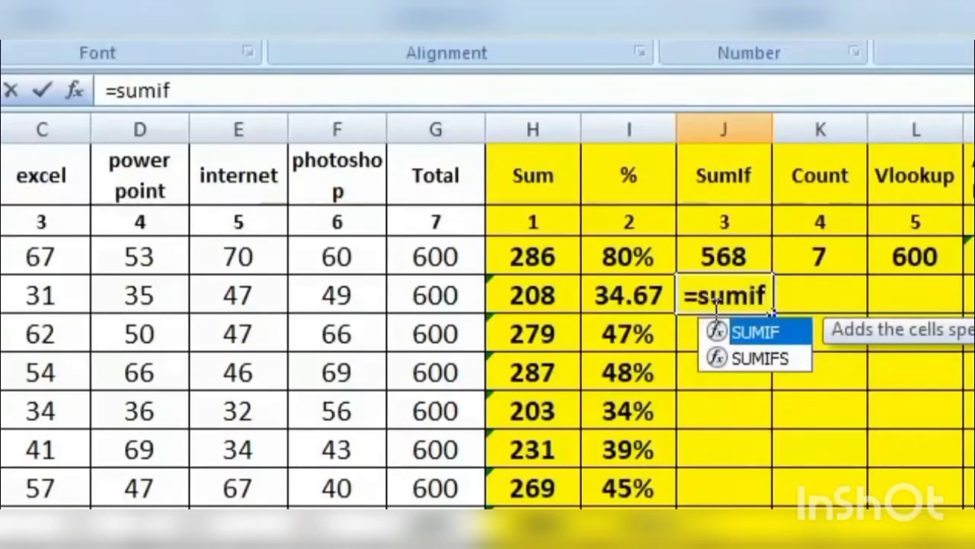
type("(")
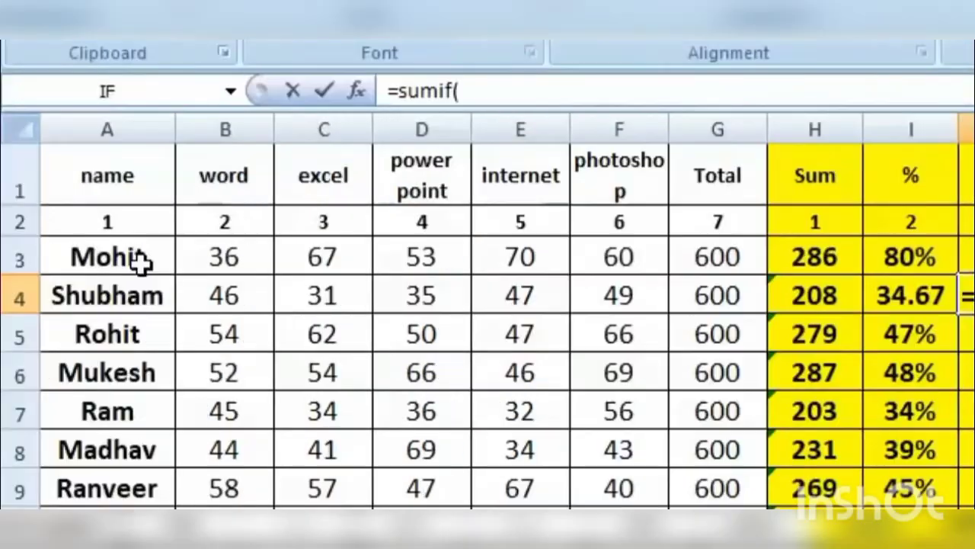
left_click_drag(142, 256, 142, 525)
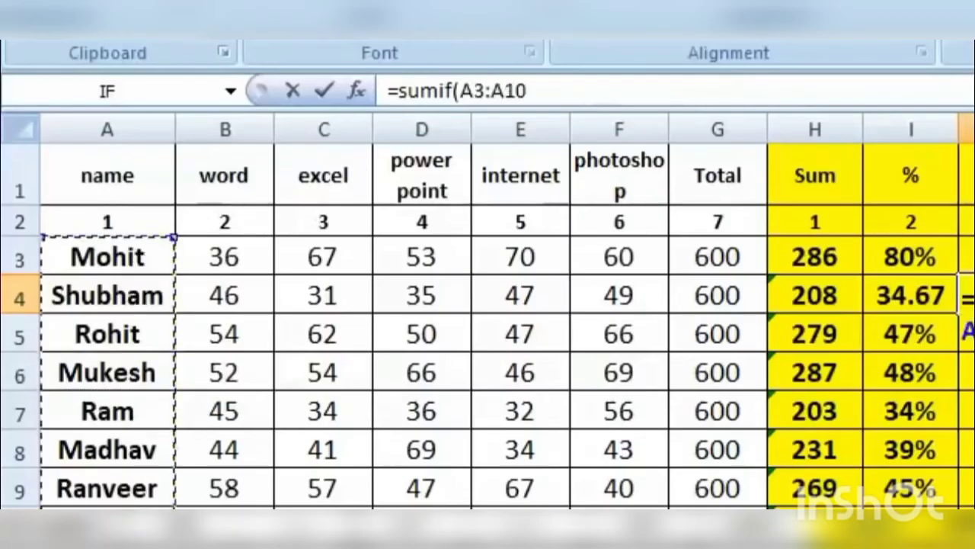
type(",")
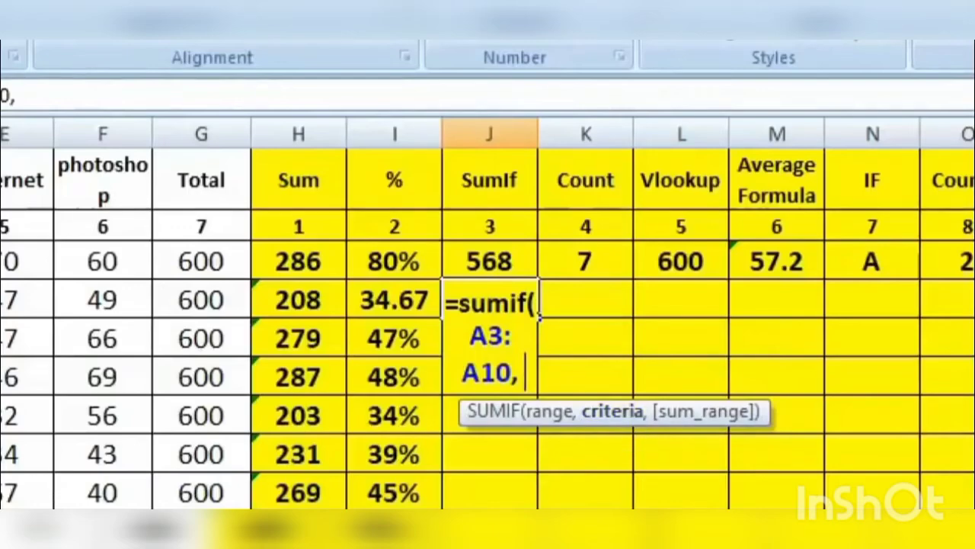
- Complete the J4 SUMIF with the student's name from A3 as quoted criteria and H3:H10 as the sum range, and check the formula
type("\"")
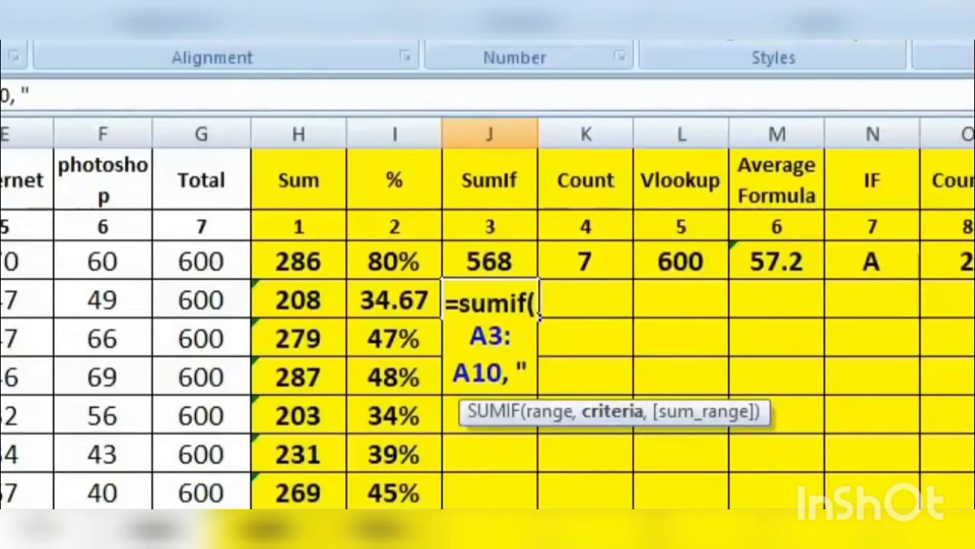
type("Mohit")
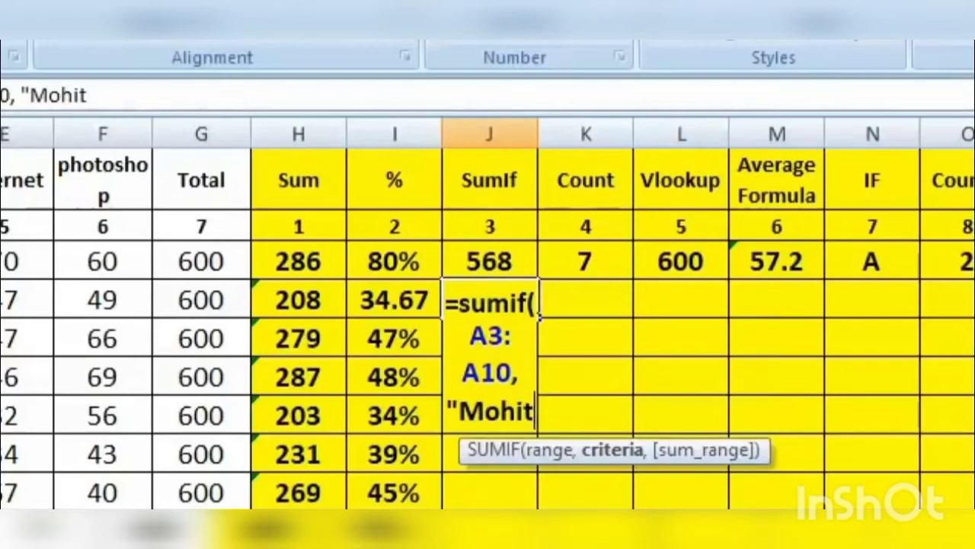
type("\"")
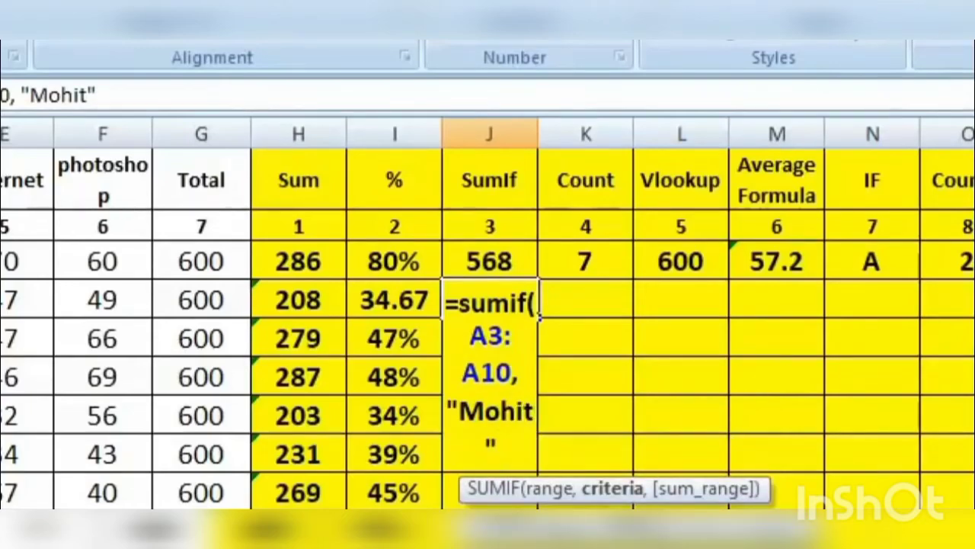
type(",")
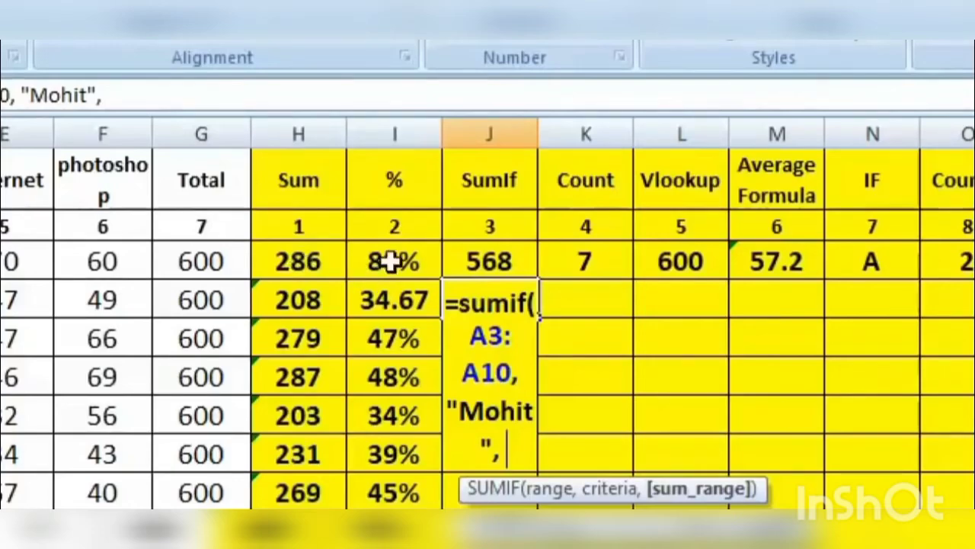
left_click_drag(305, 263, 299, 492)
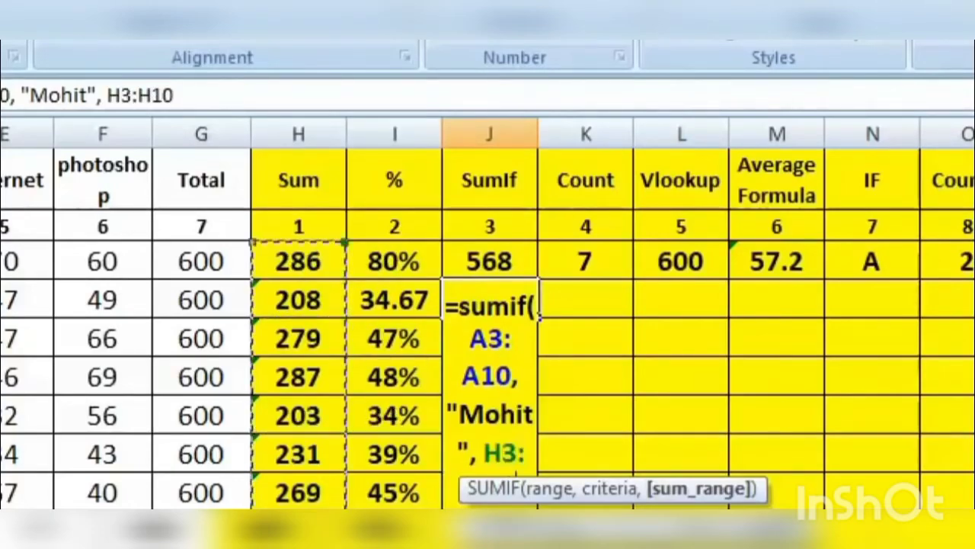
type(")")
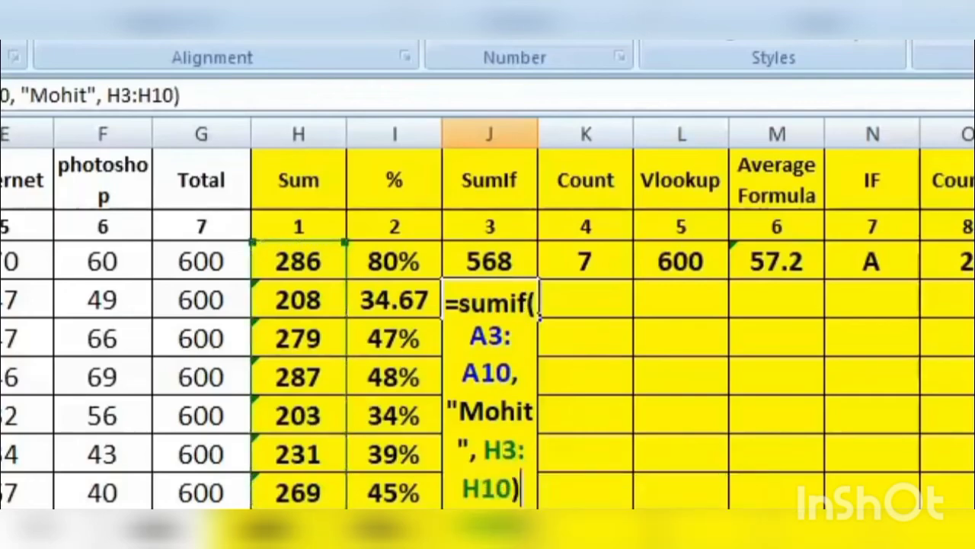
key("Return")
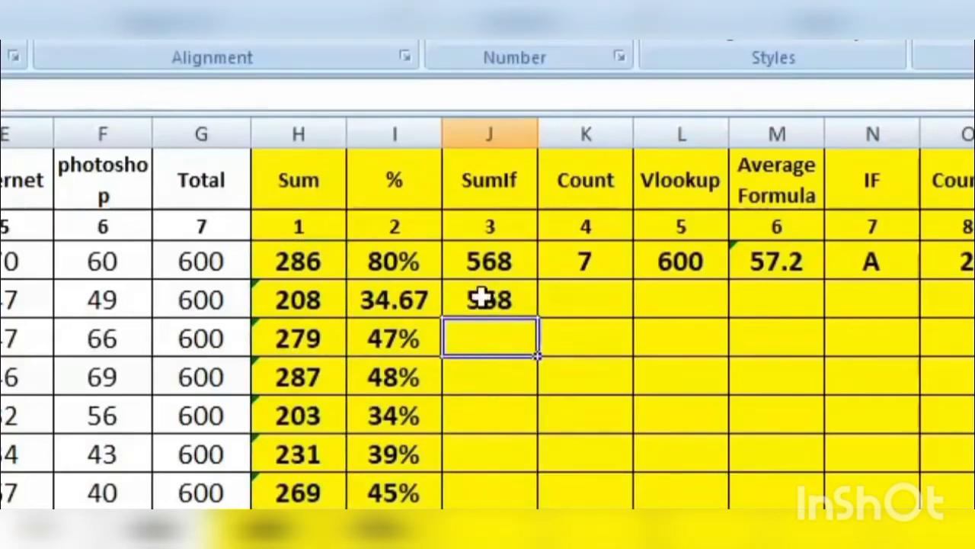
left_click(484, 299)
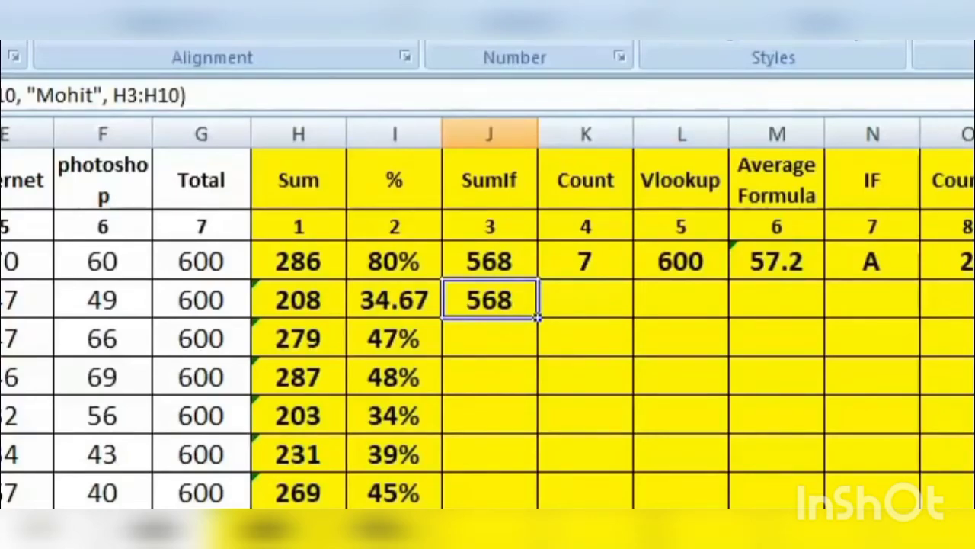
- Count the numeric entries of row 4 in cell K4 with =COUNT(A4:G4), and check the formula
left_click(585, 299)
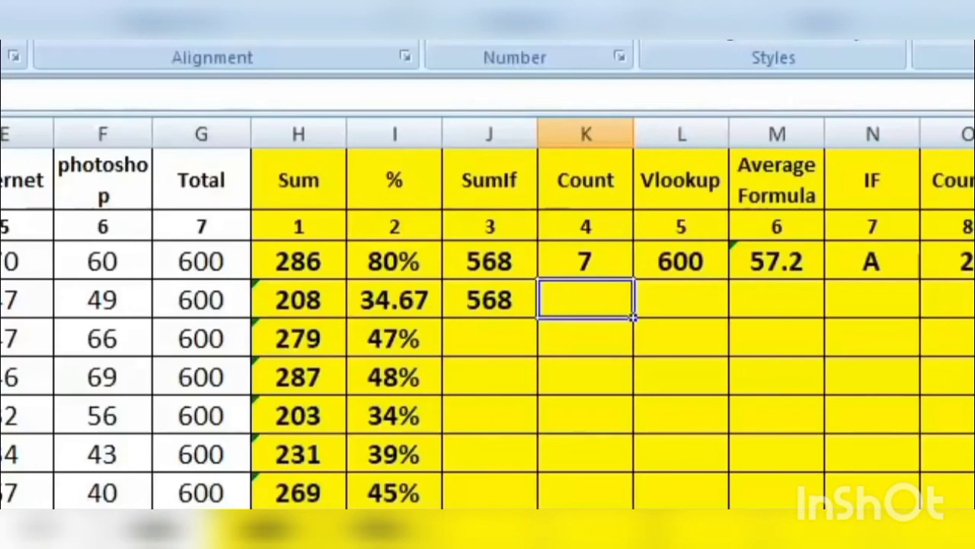
type("=")
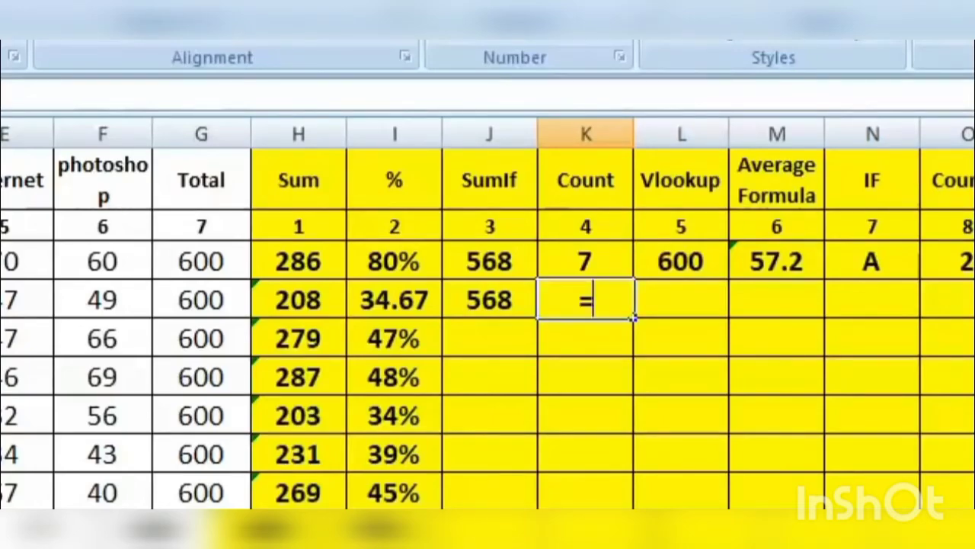
type("count")
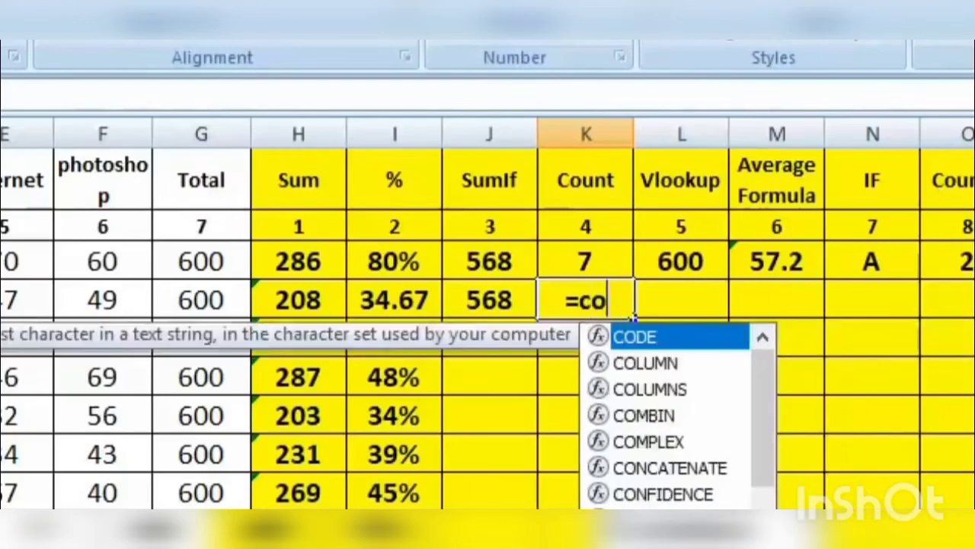
type("(")
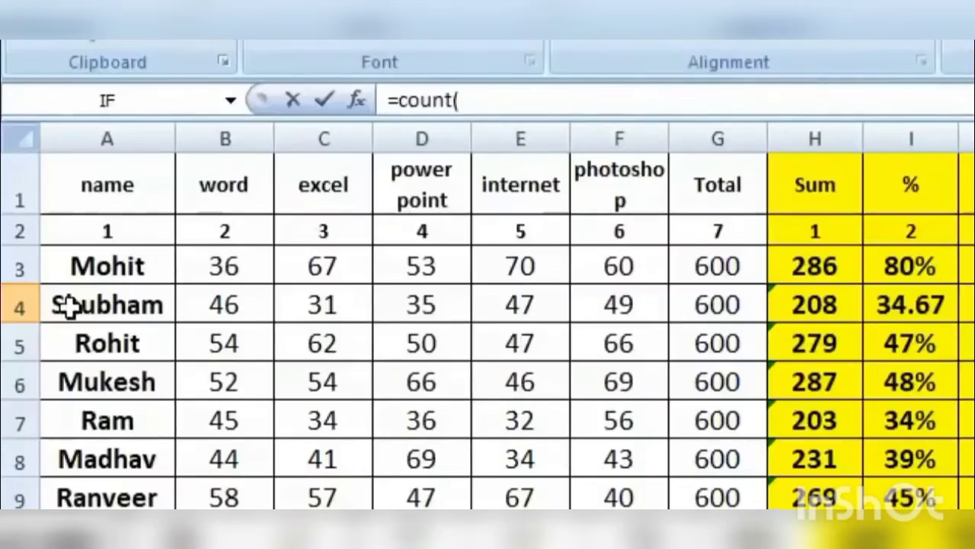
left_click_drag(121, 306, 716, 305)
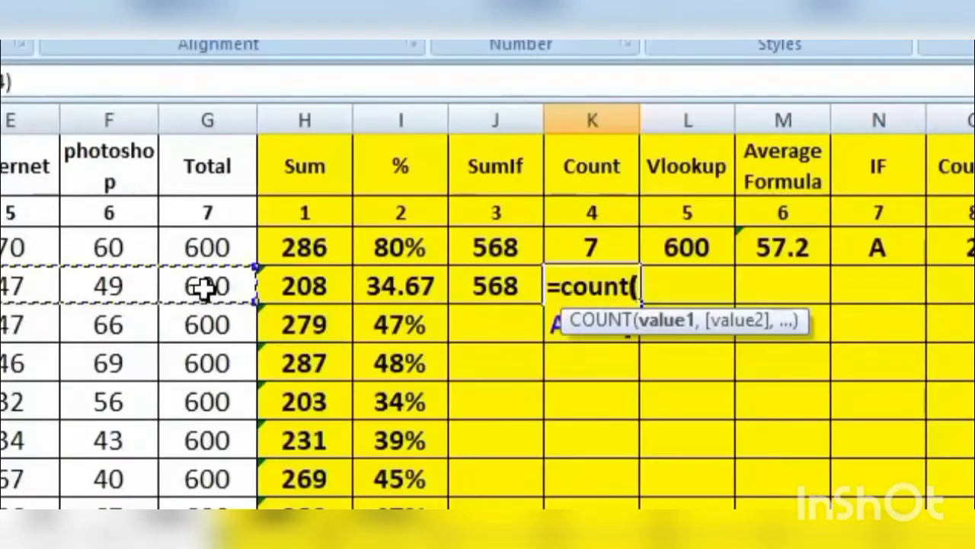
key("Return")
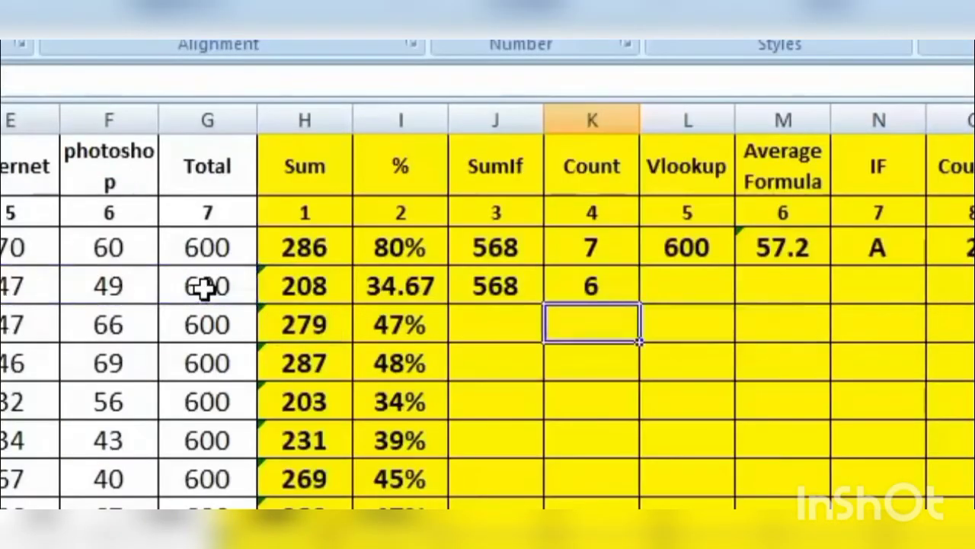
left_click(624, 278)
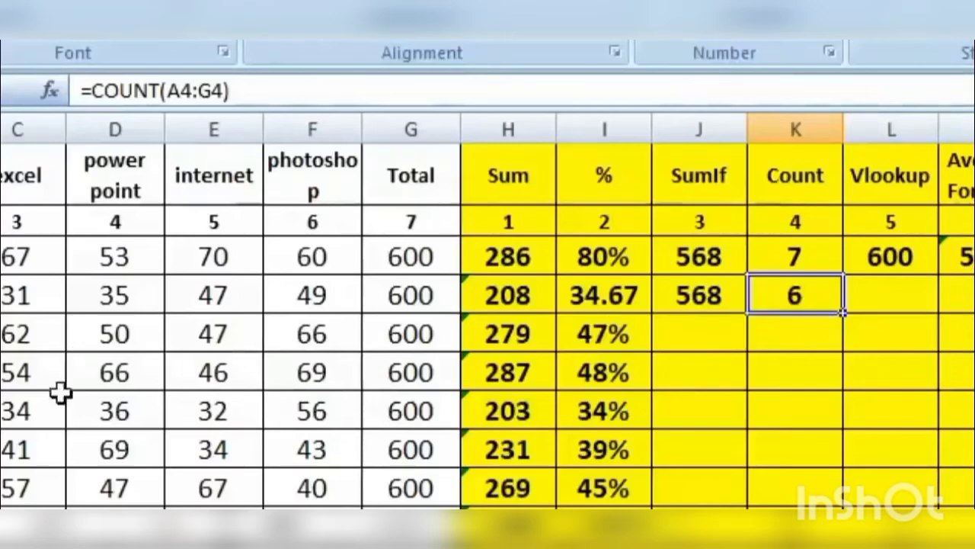
- Test the row 4 count by clearing the power point mark in D4 and entering 25 in its place
left_click(1, 294)
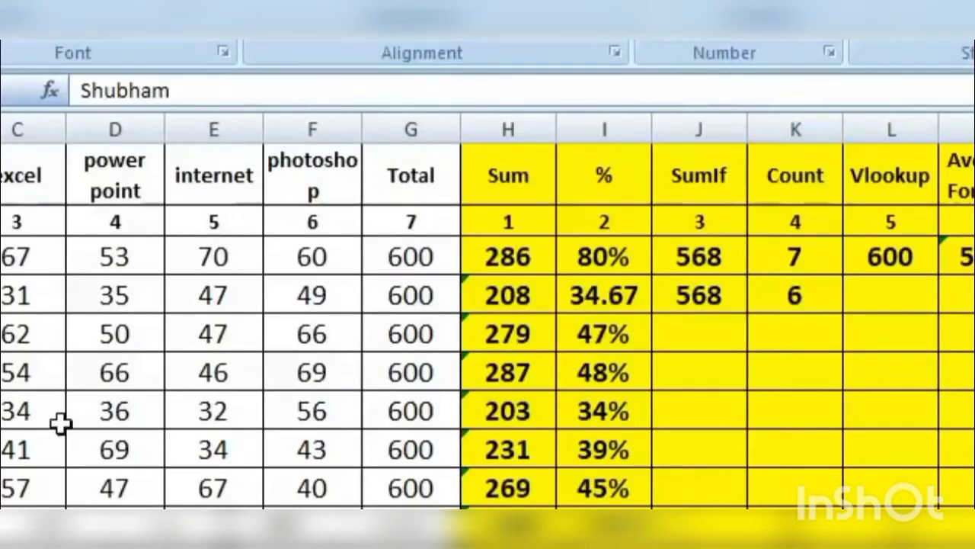
left_click(104, 294)
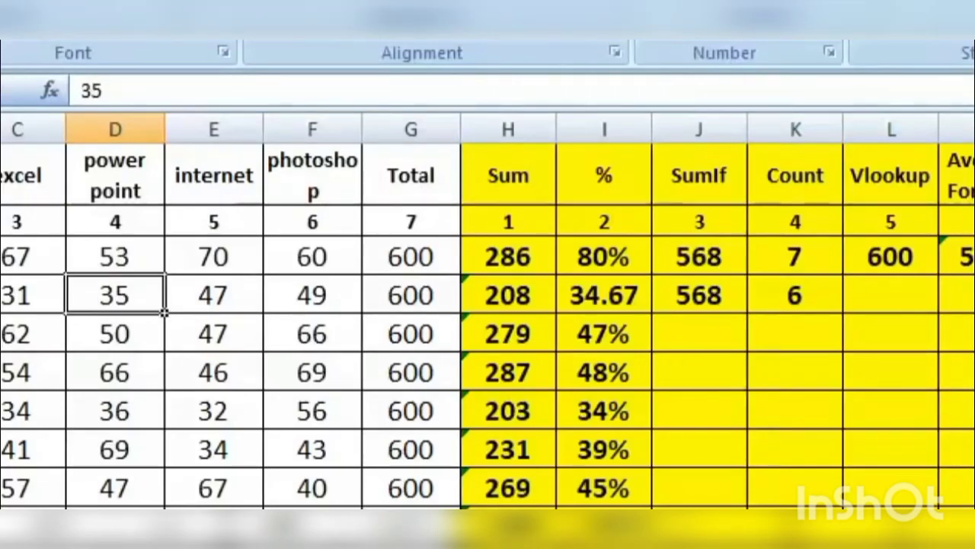
key("Delete")
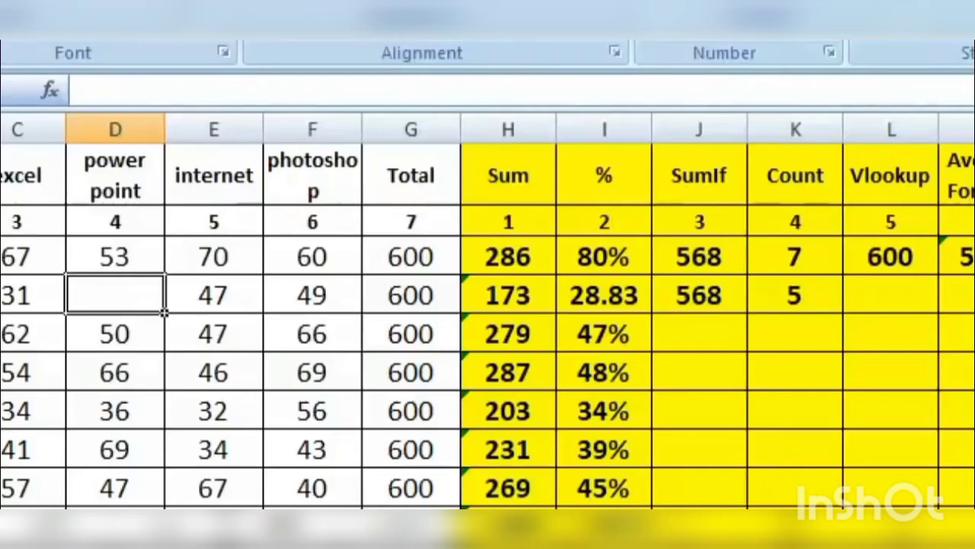
type("25")
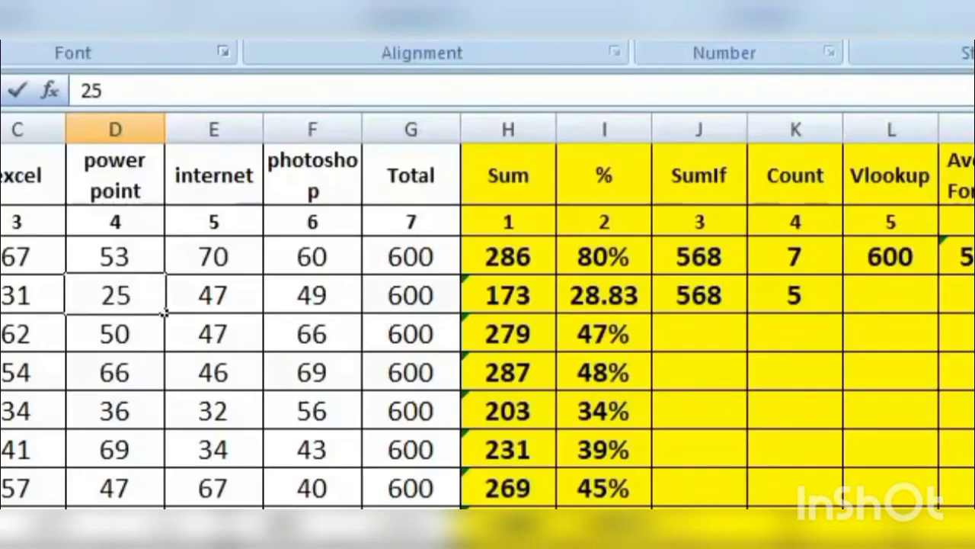
key("Return")
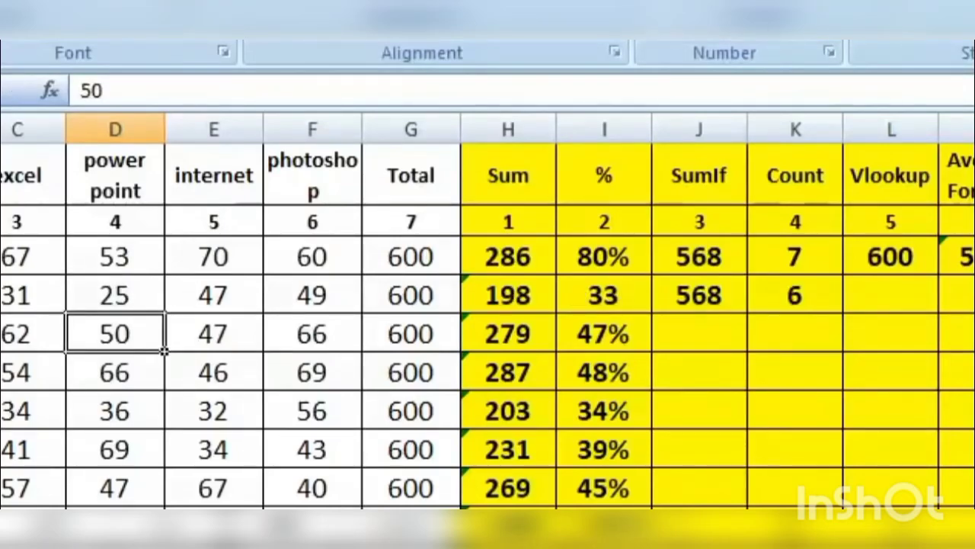
- Start a VLOOKUP formula in cell L4 with the student's name from A7 as the quoted lookup value
left_click(903, 297)
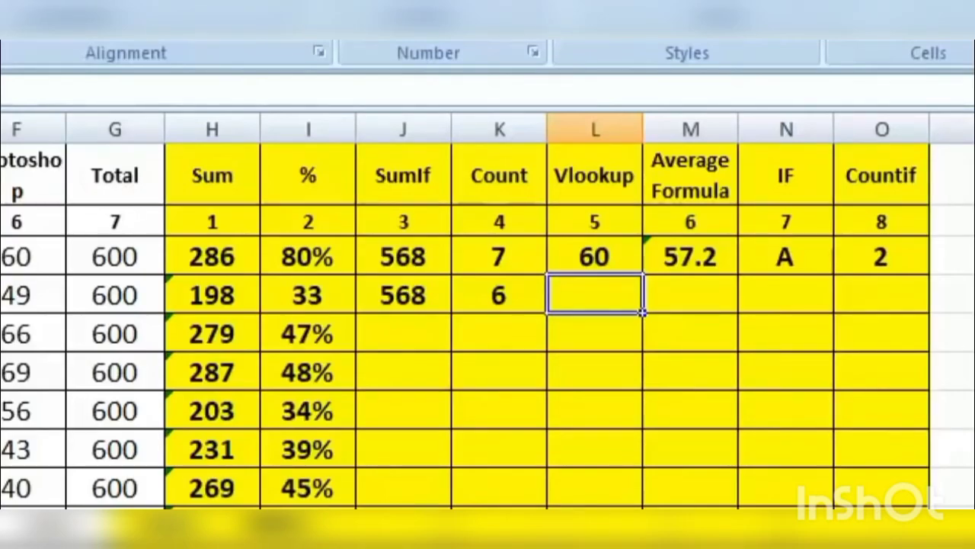
type("=")
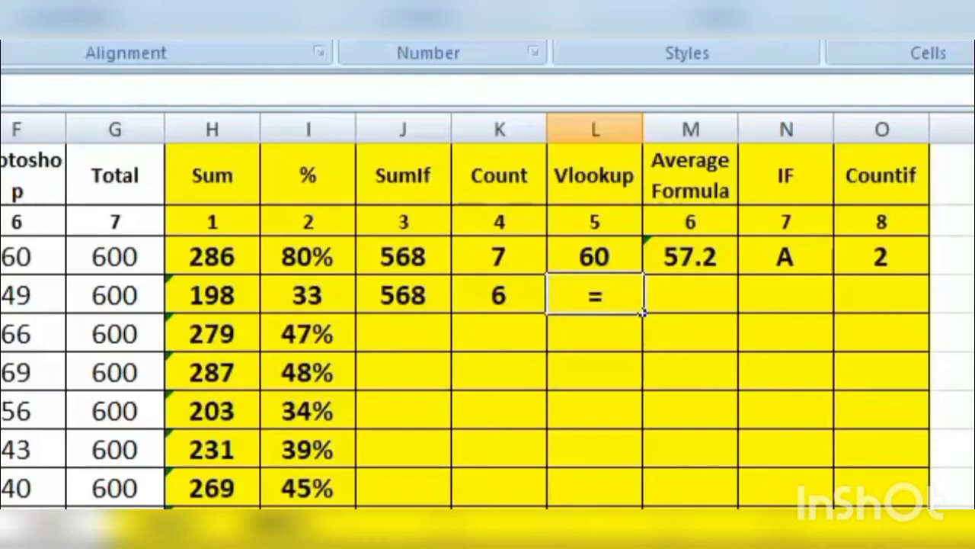
type("vl")
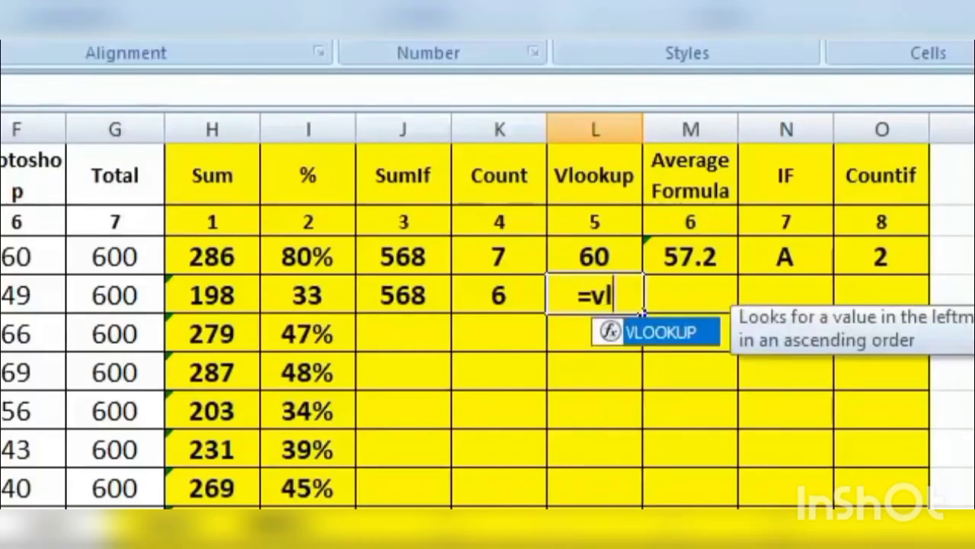
type("o")
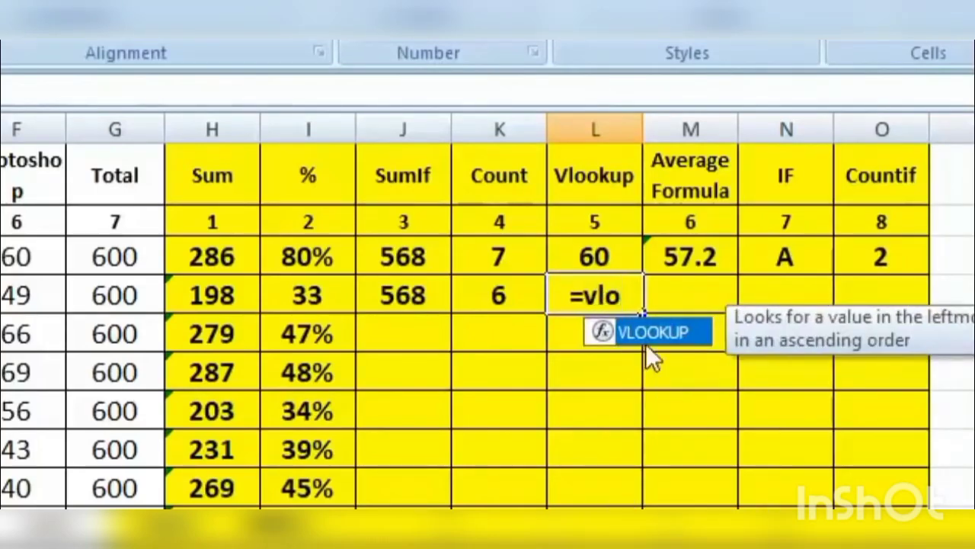
double_click(660, 333)
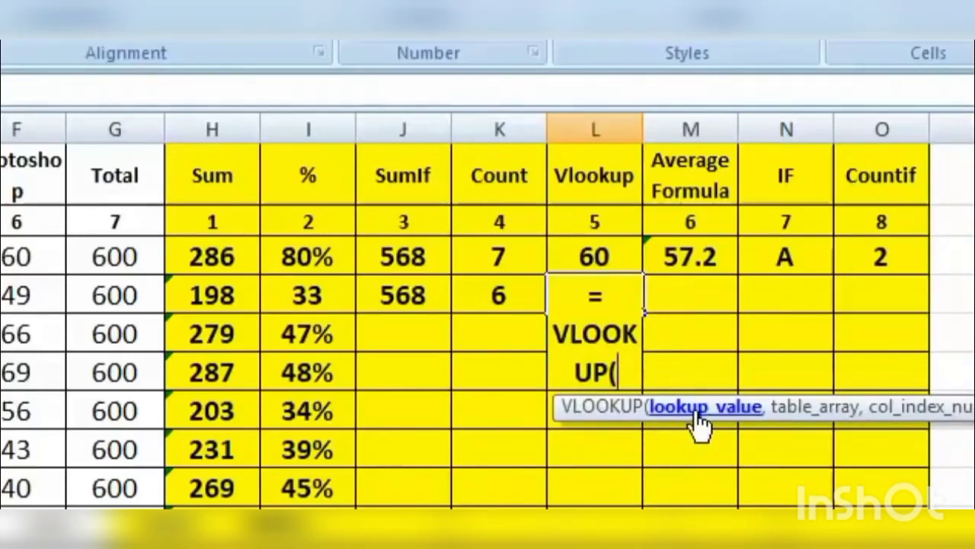
type("\"")
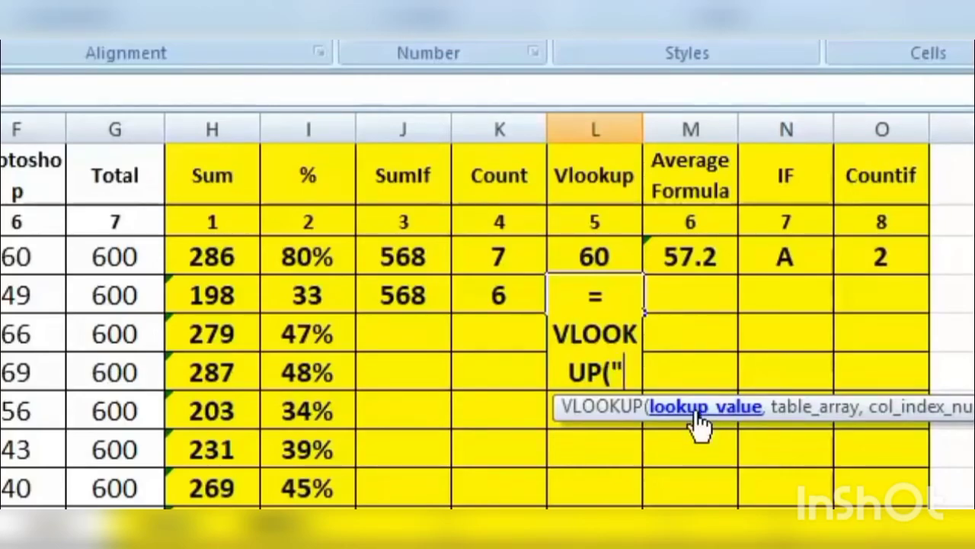
type("Ram")
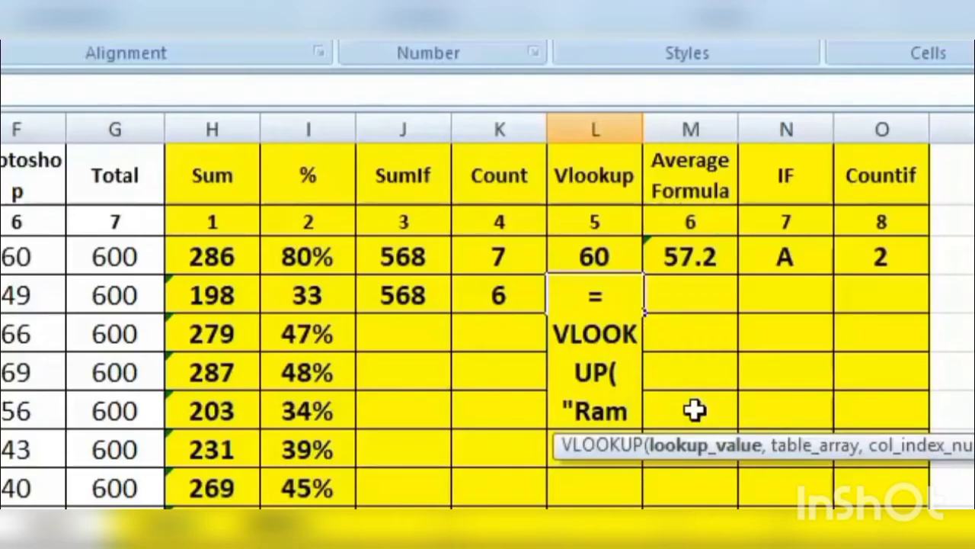
type("\"")
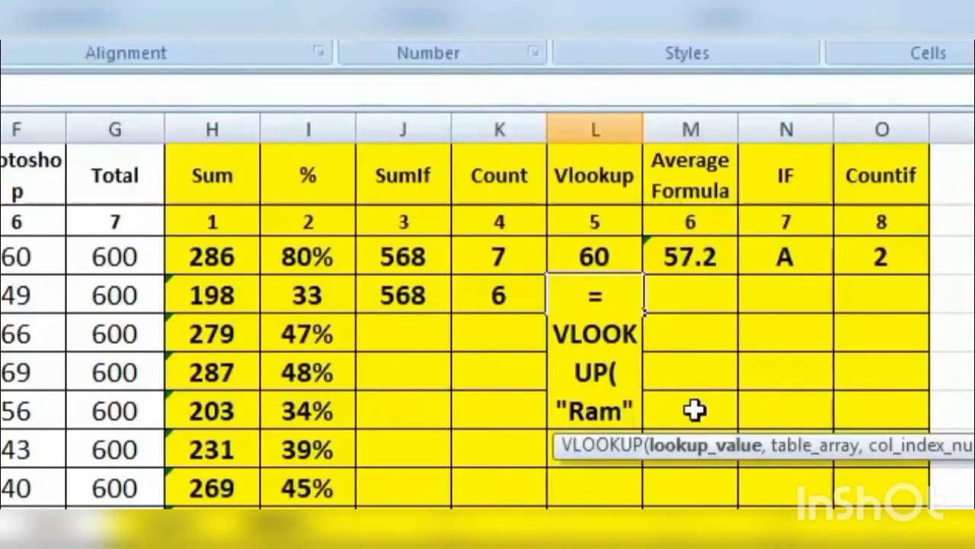
type(",")
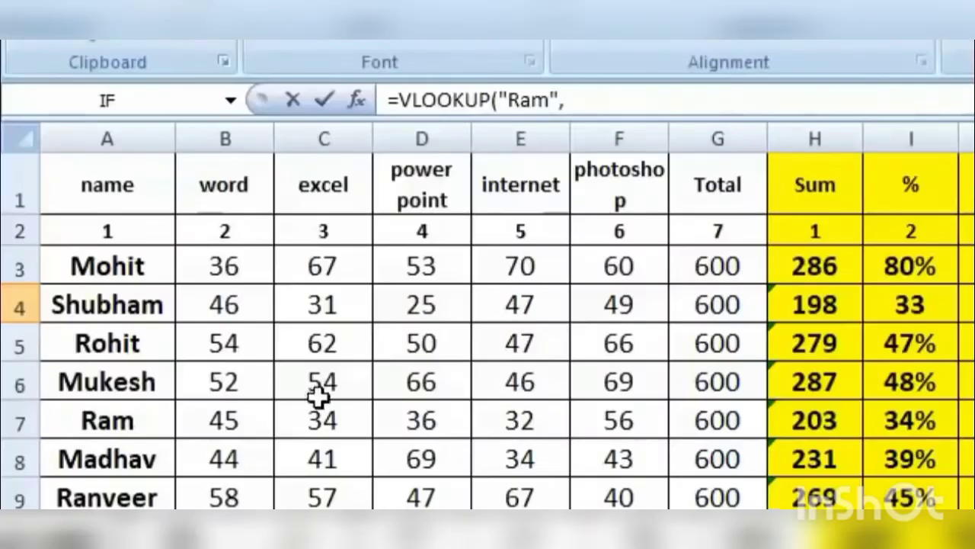
- Complete the L4 VLOOKUP with table A1:G10, column index 5 and match type 0, and check the formula
left_click_drag(78, 183, 718, 507)
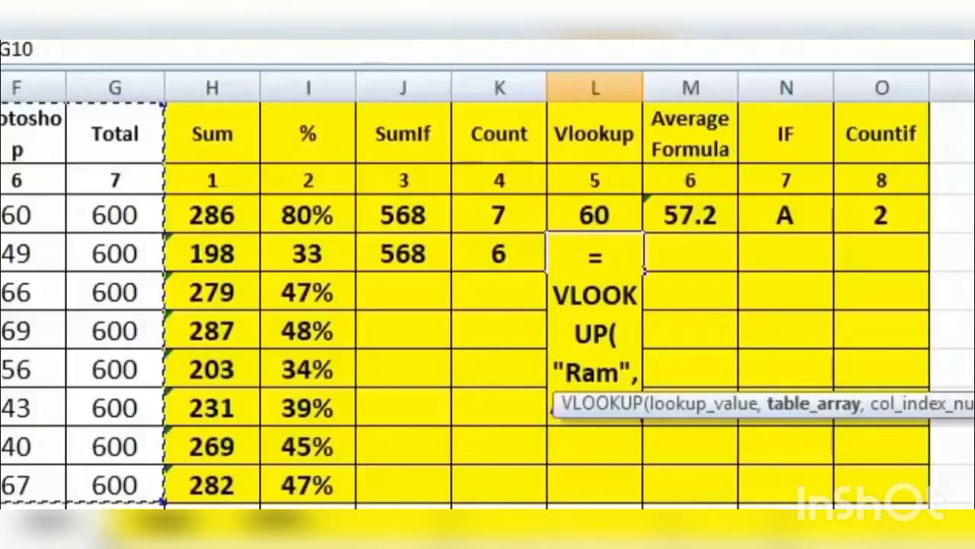
type(",")
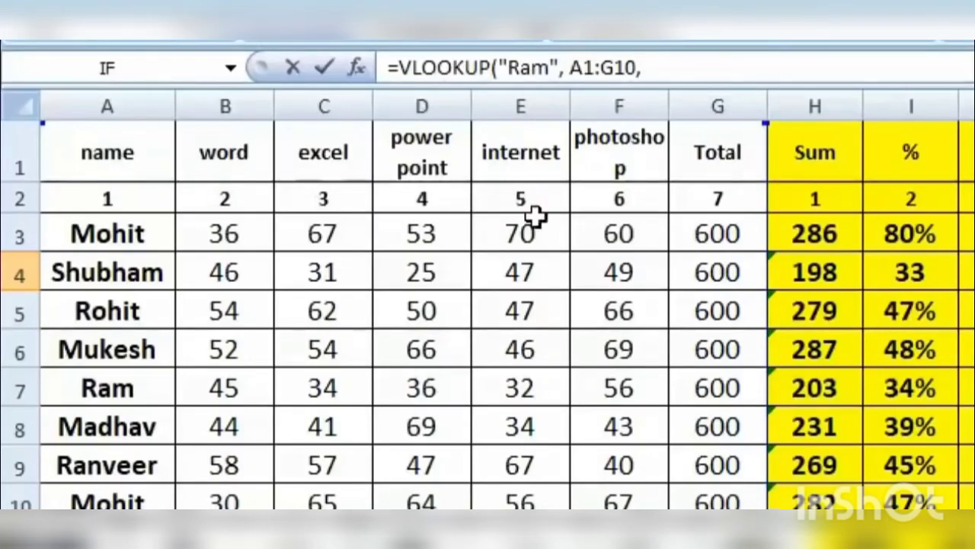
type("5")
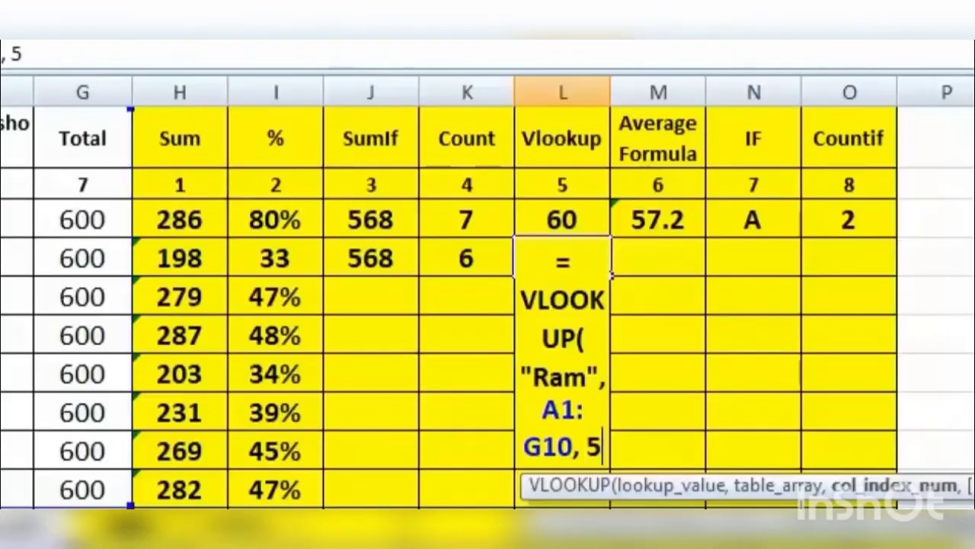
type(",")
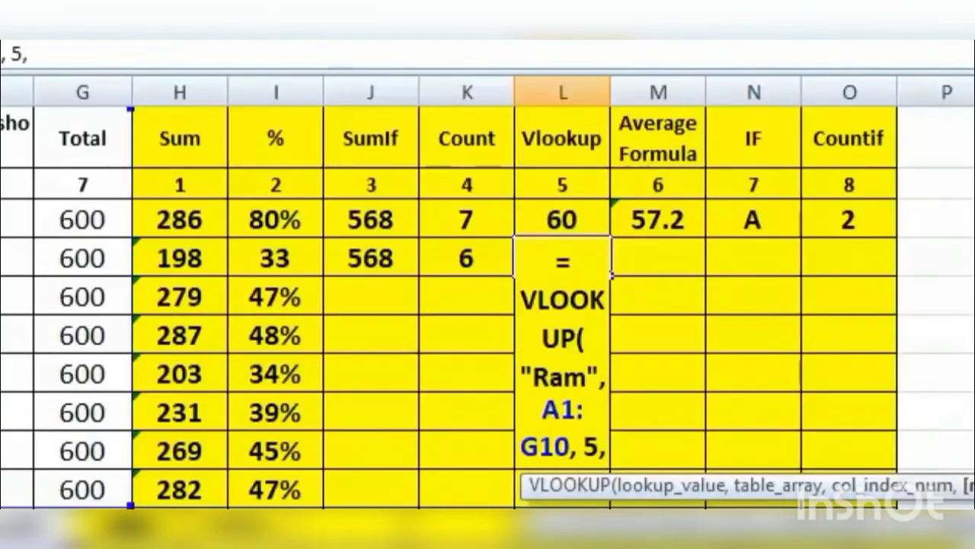
type(" 0)")
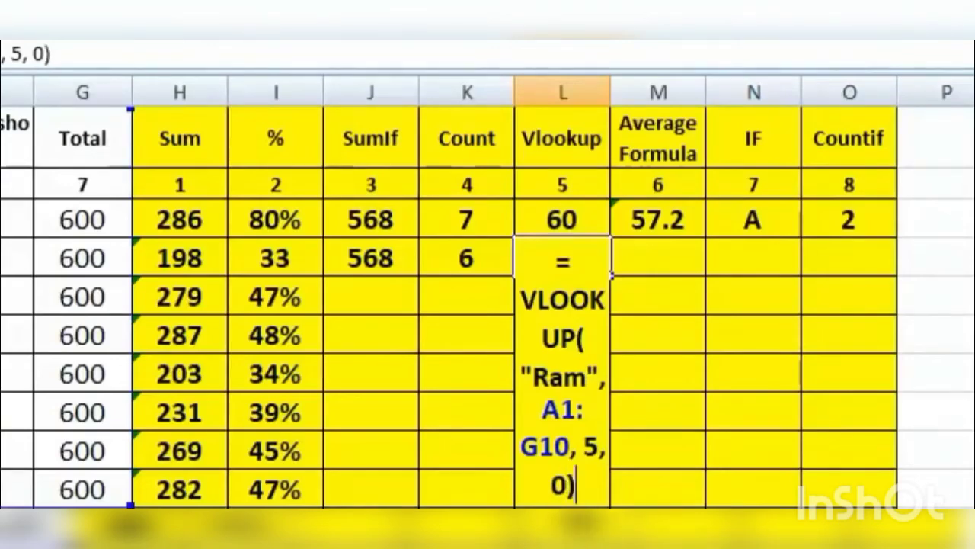
key("Return")
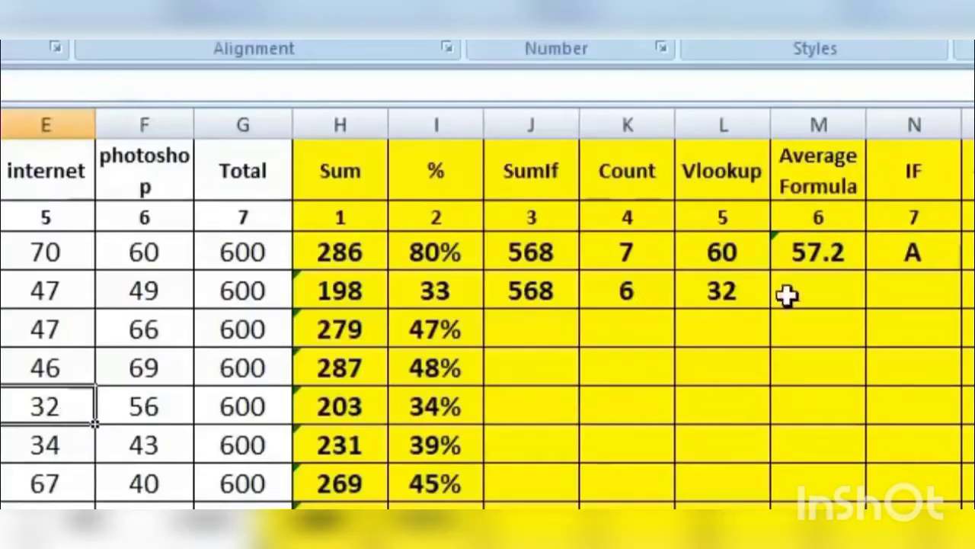
left_click(724, 290)
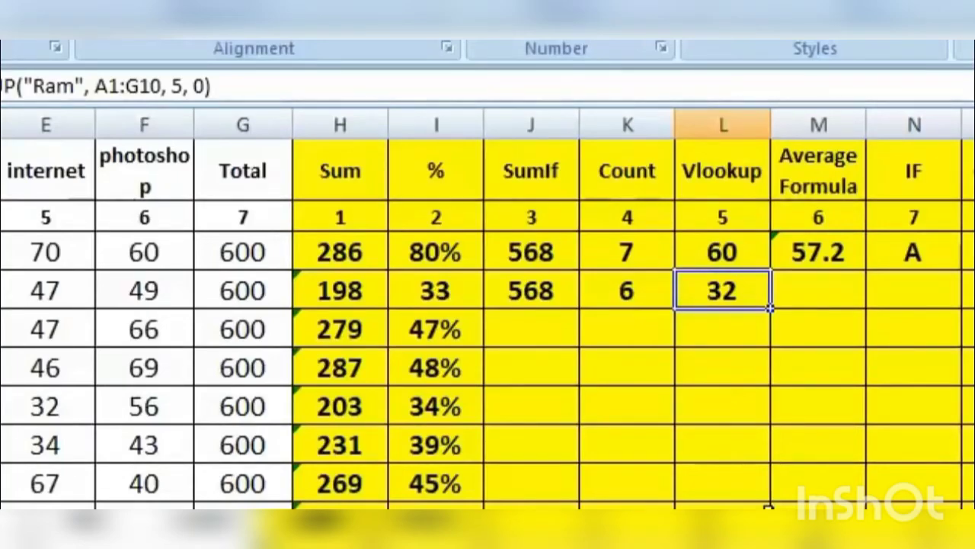
key("F2")
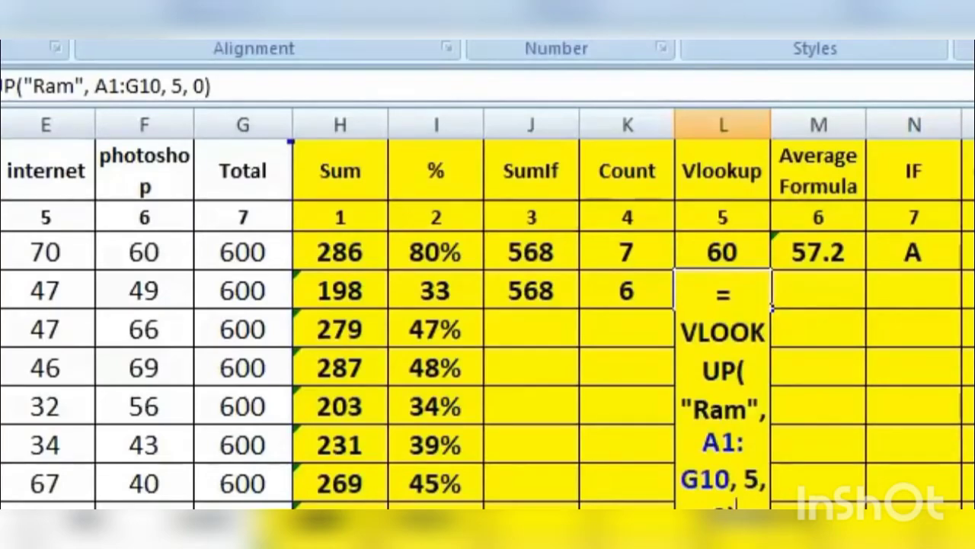
key("ctrl+Return")
- Average the row 4 marks in cell M4 with =AVERAGE(B4:F4) and fill the formula down to M10
left_click(818, 290)
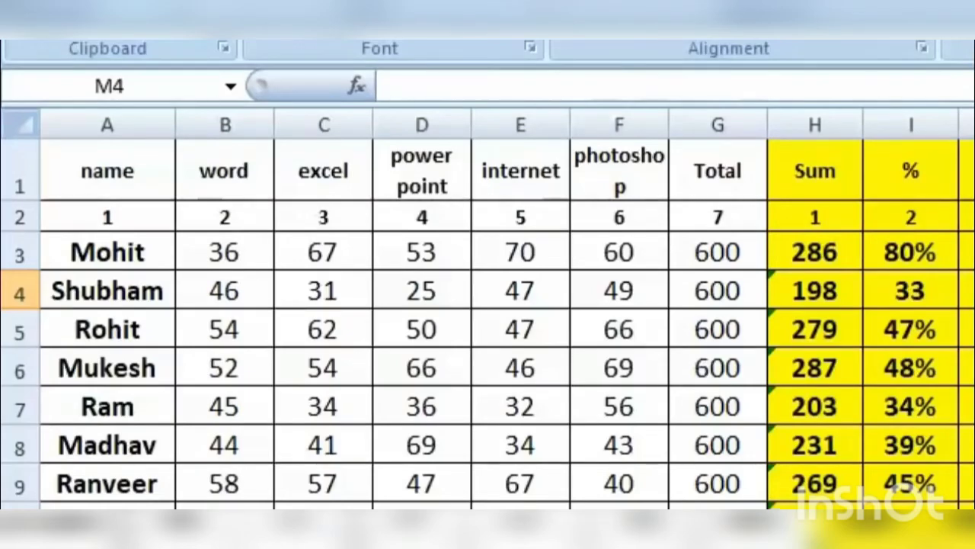
type("=")
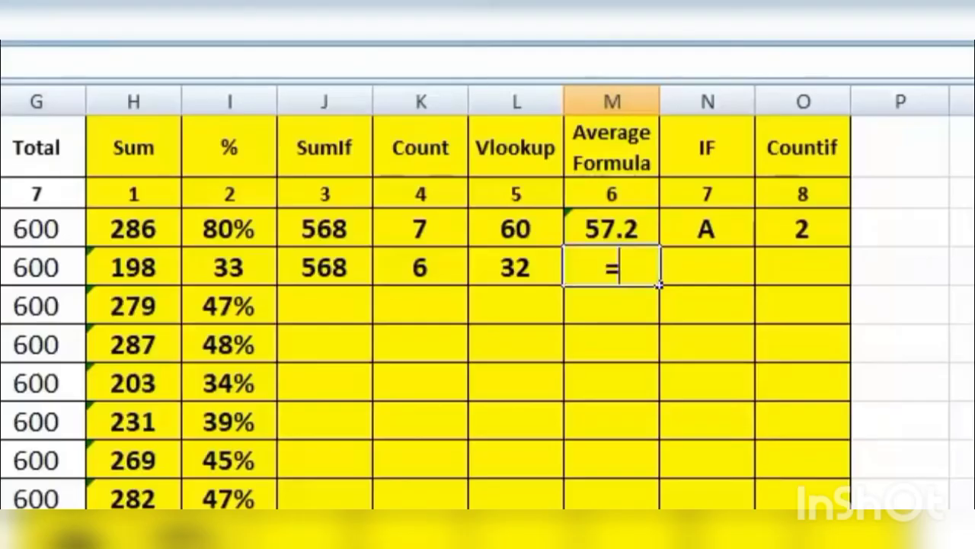
type("ave")
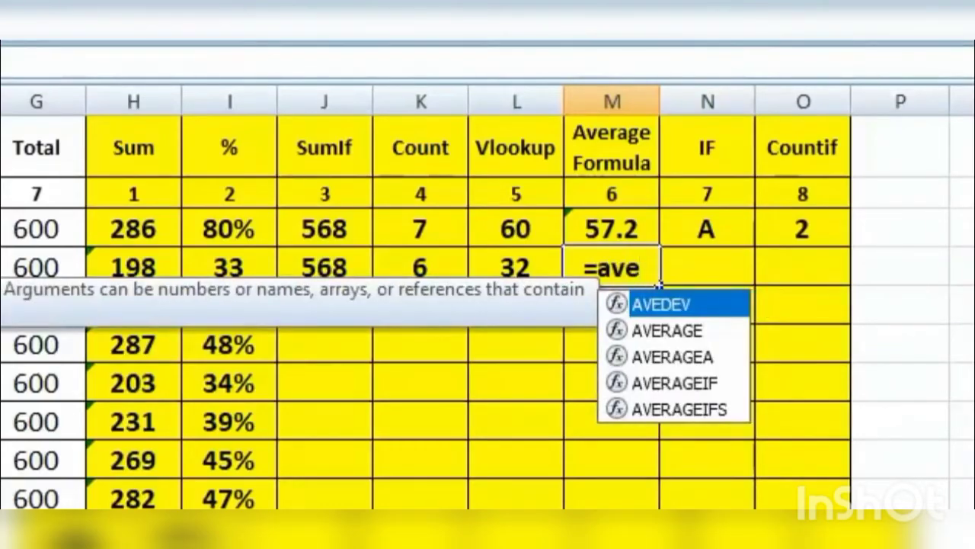
left_click(688, 333)
double_click(687, 333)
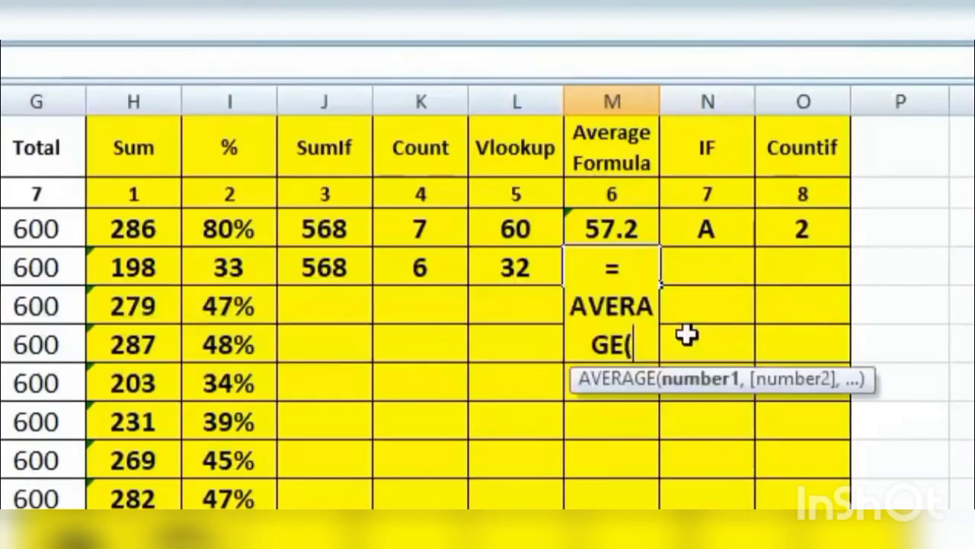
left_click_drag(235, 252, 632, 258)
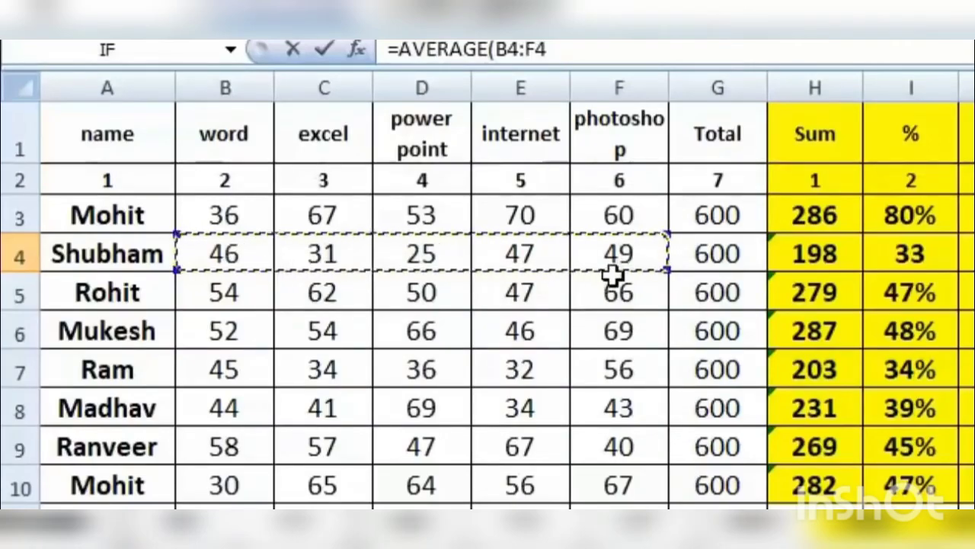
type(")")
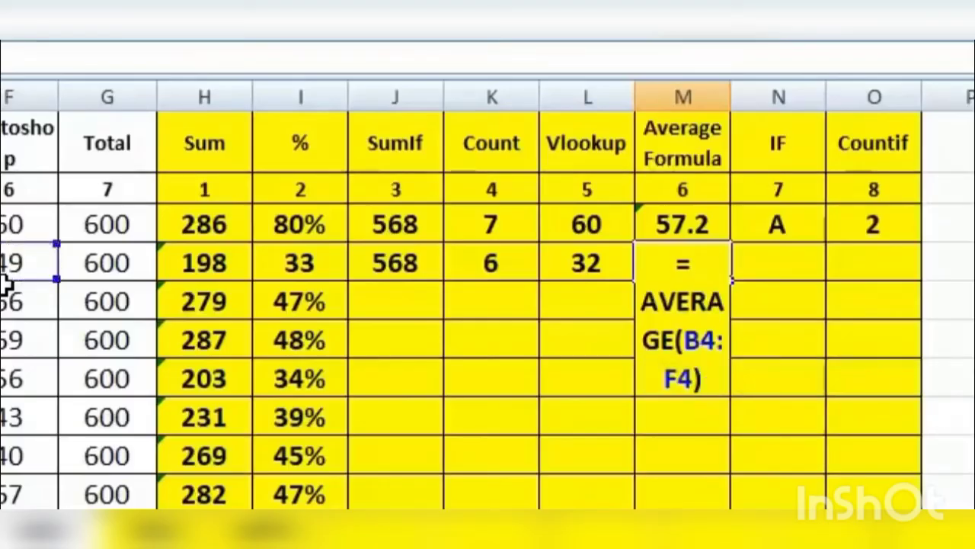
key("Return")
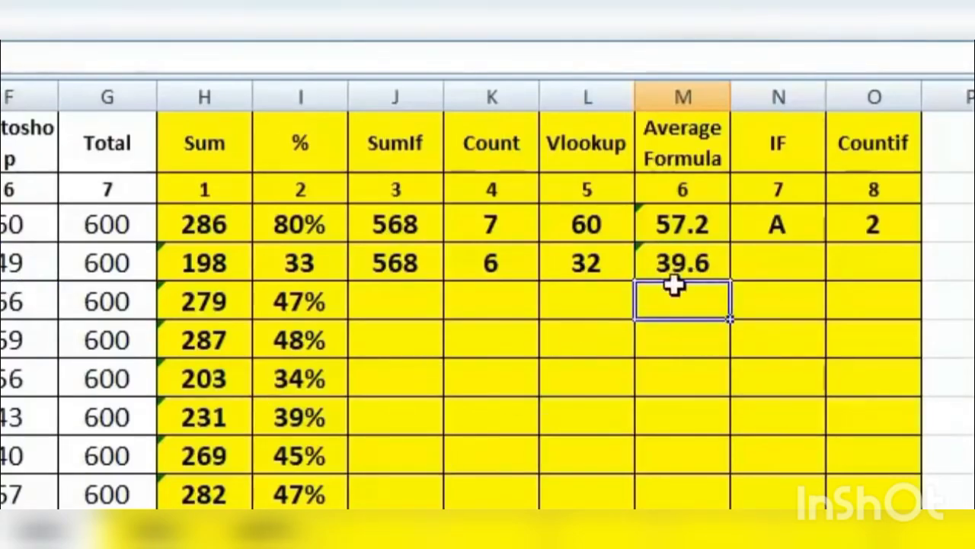
left_click(701, 269)
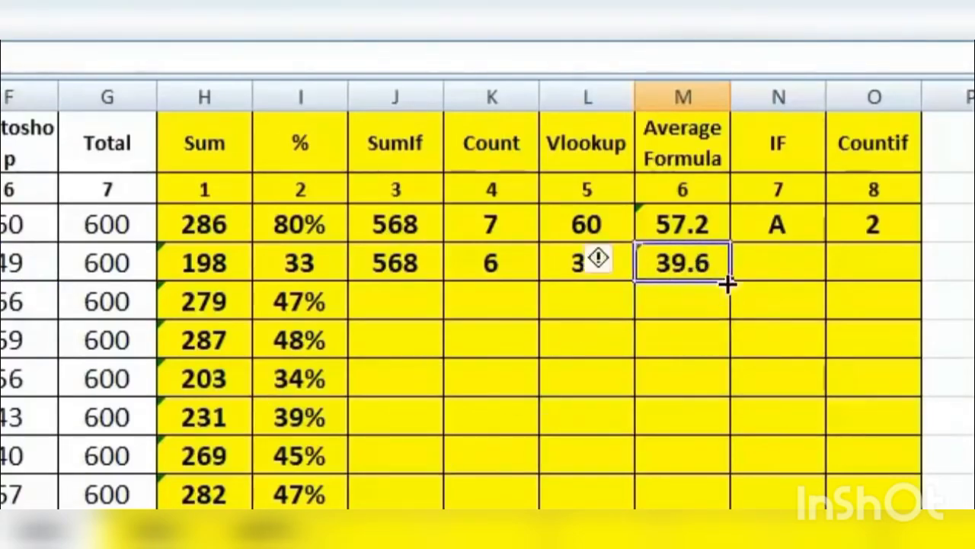
left_click_drag(732, 282, 739, 507)
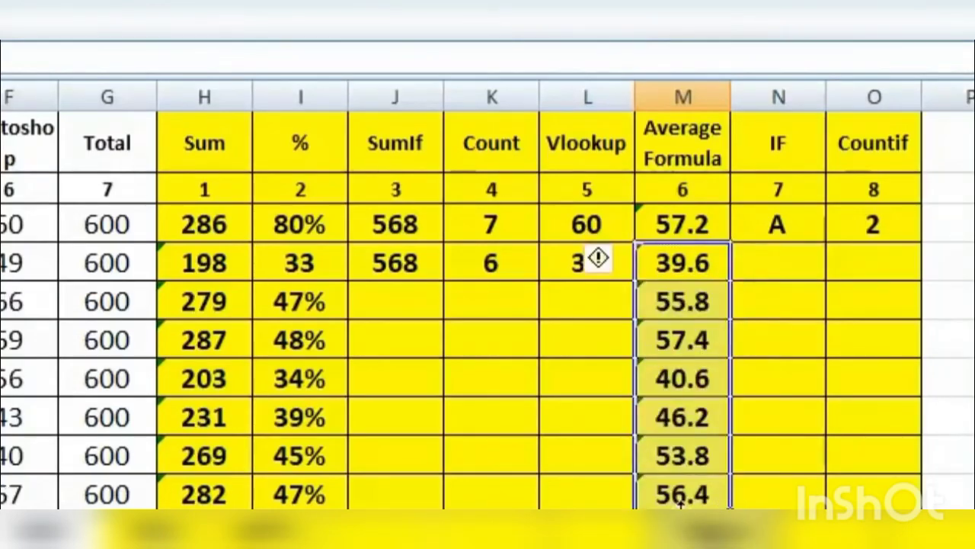
- Start an IF formula in cell N4 that returns "A" when the percentage in I4 is >=75%
left_click(821, 276)
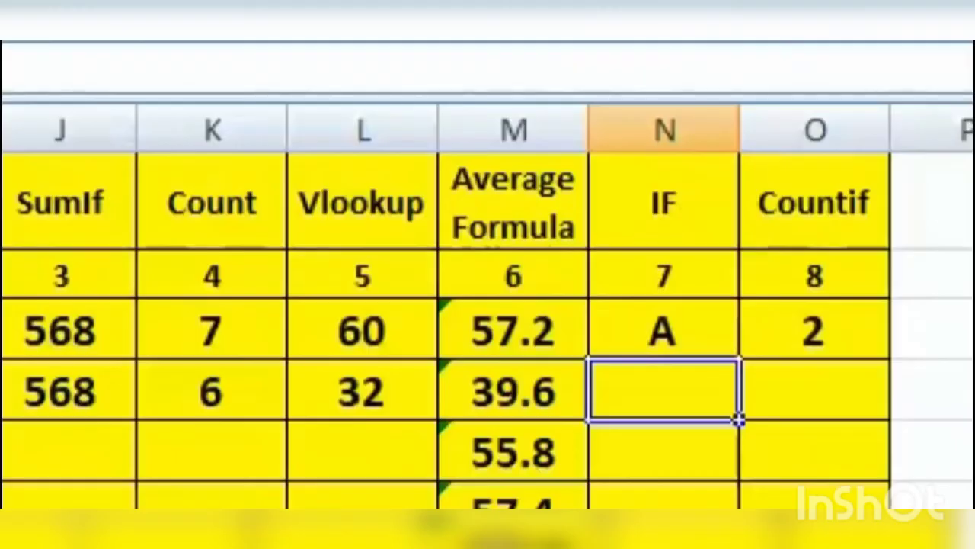
type("=if(")
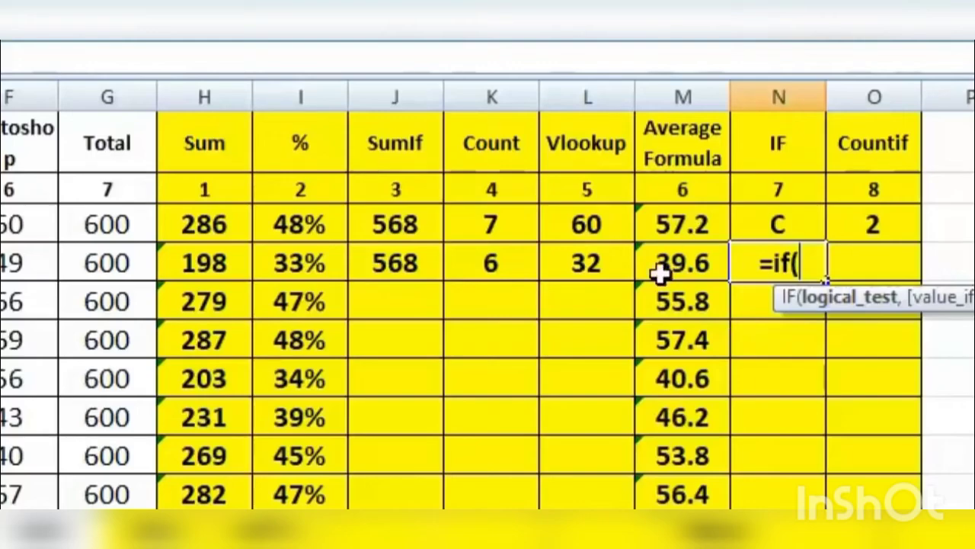
left_click(284, 265)
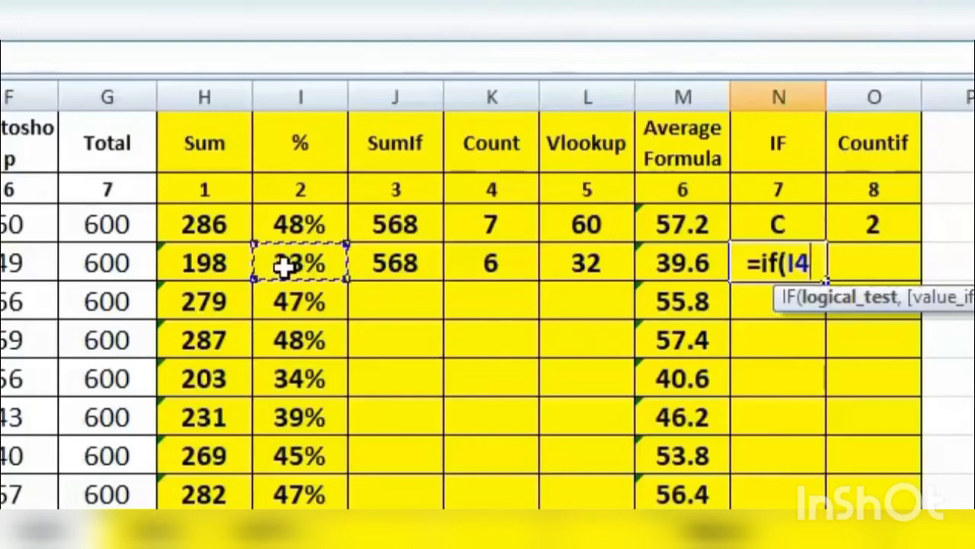
type(">")
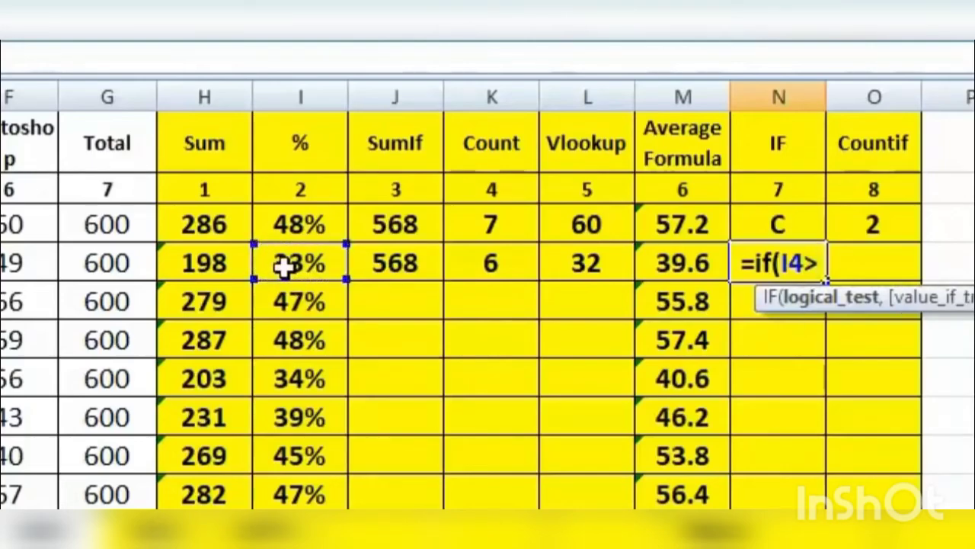
type("=")
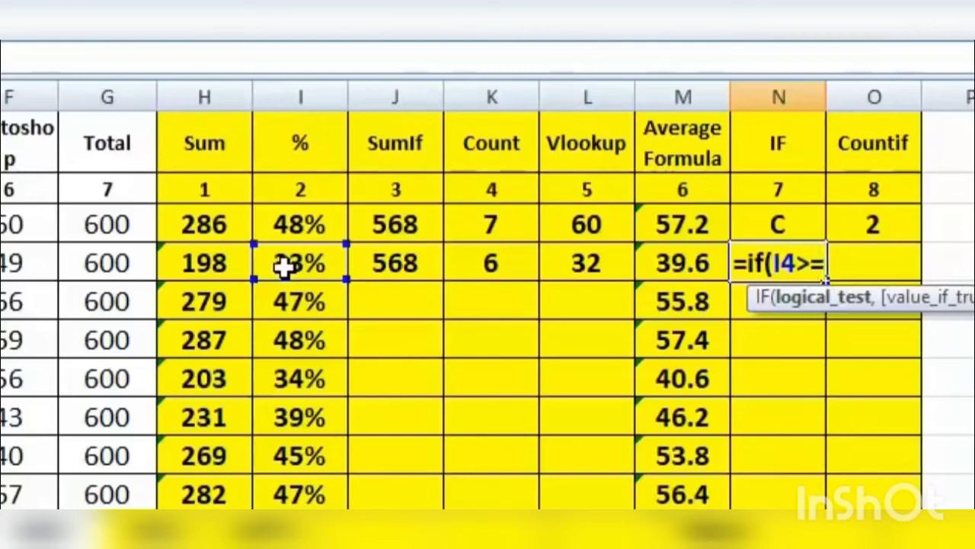
type("75")
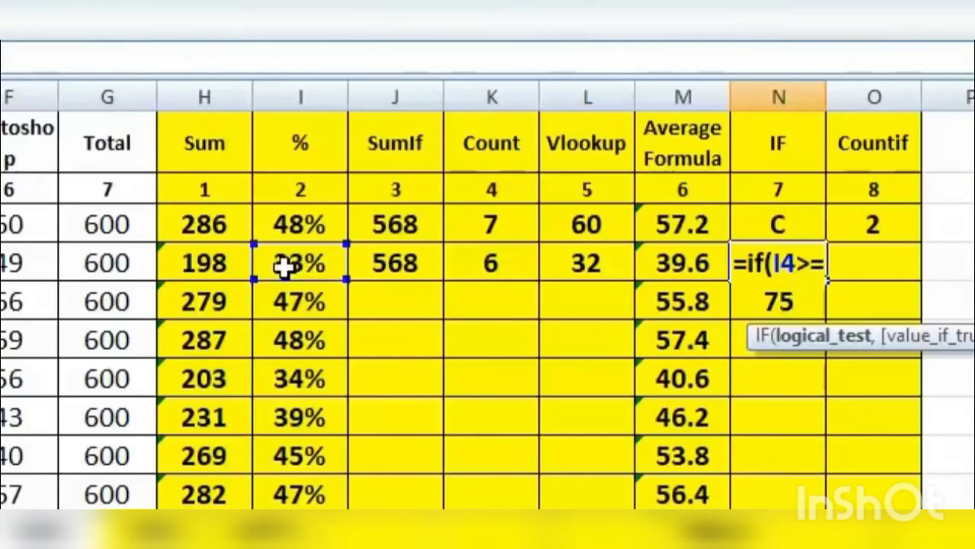
type("%")
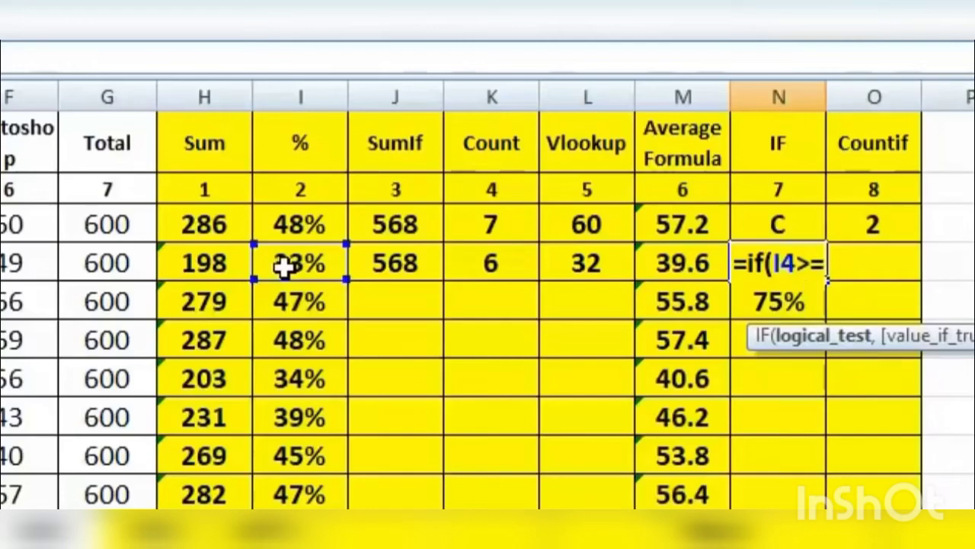
type(",")
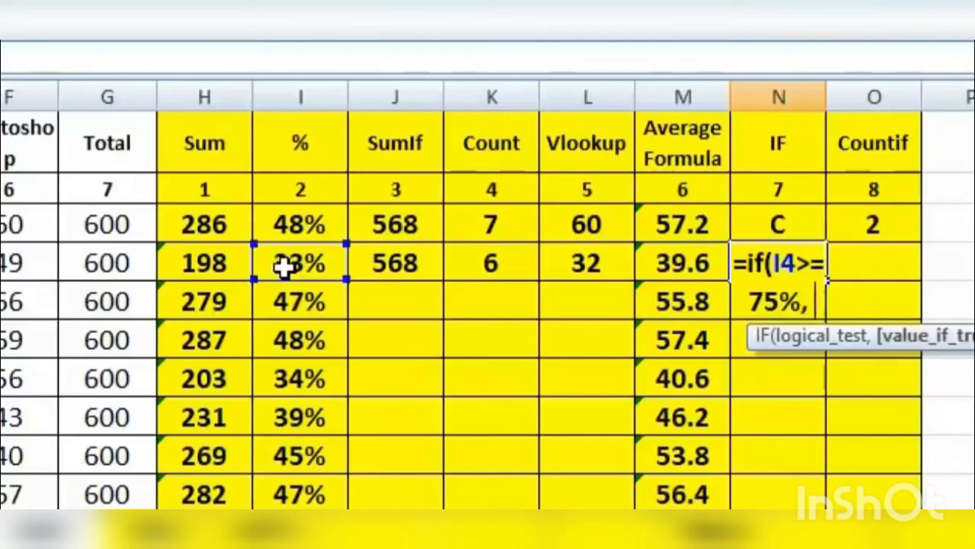
type(" \"")
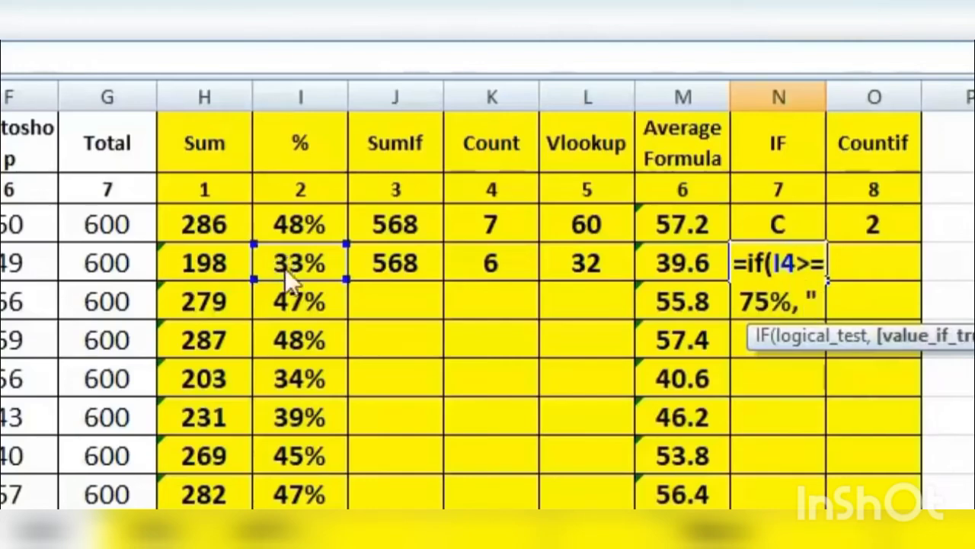
type("A\"")
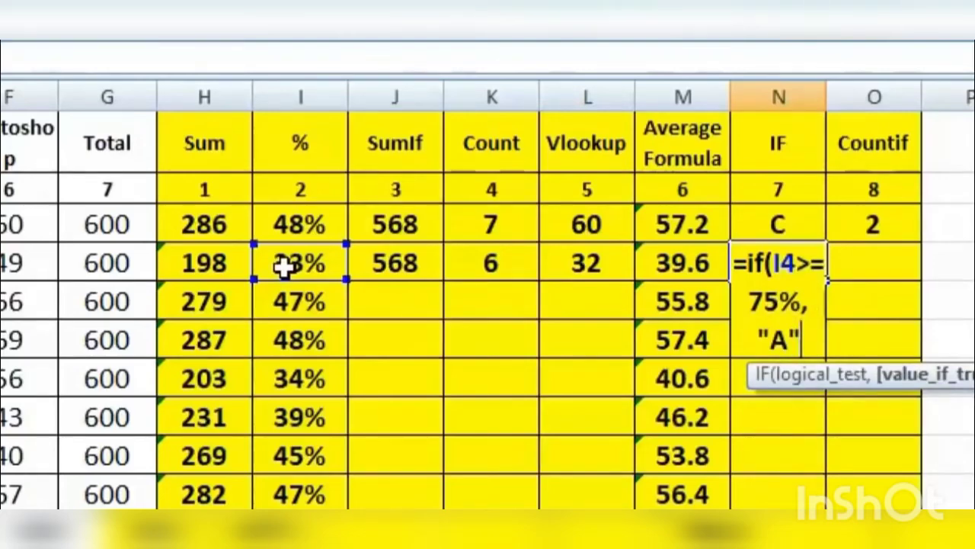
type(",")
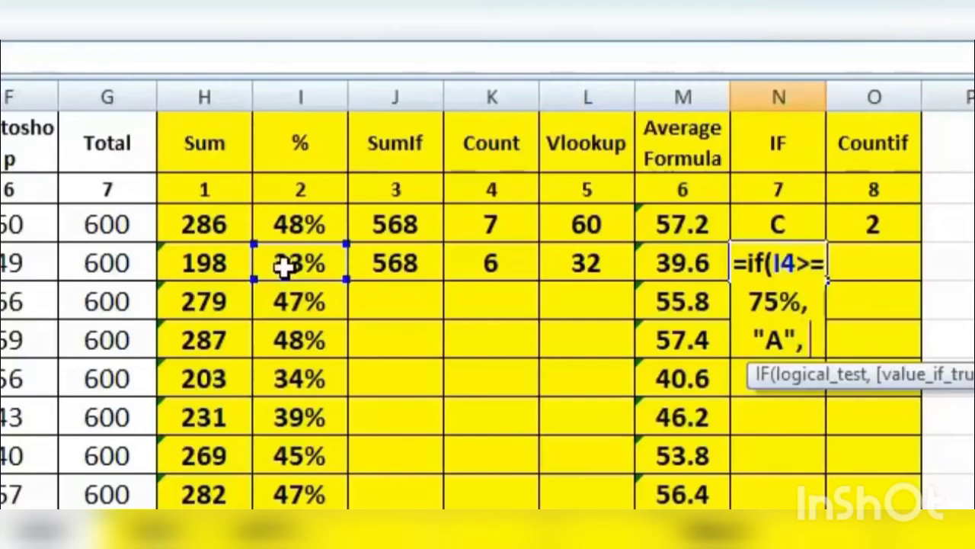
- Nest a second IF in the N4 formula that returns "B" when I4 is >=60%
type(" if(")
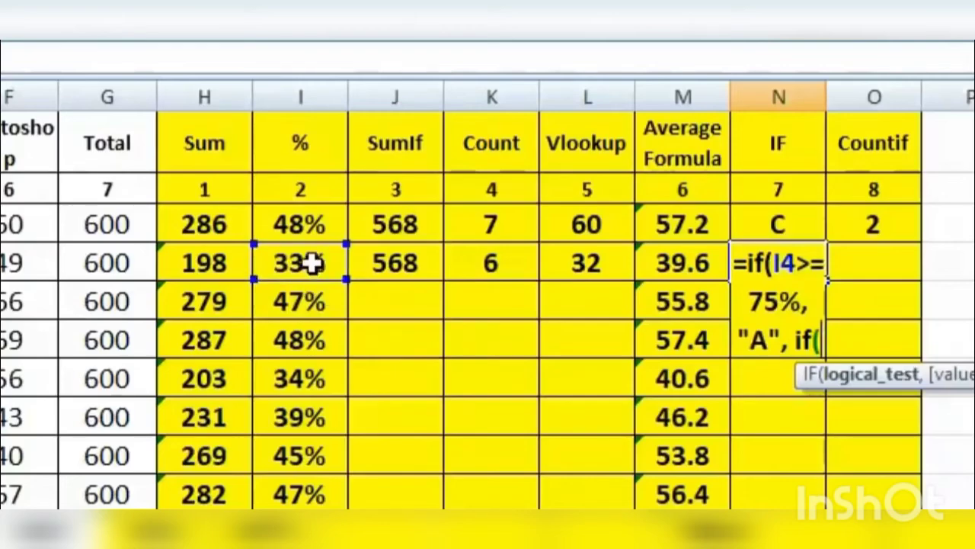
left_click(312, 262)
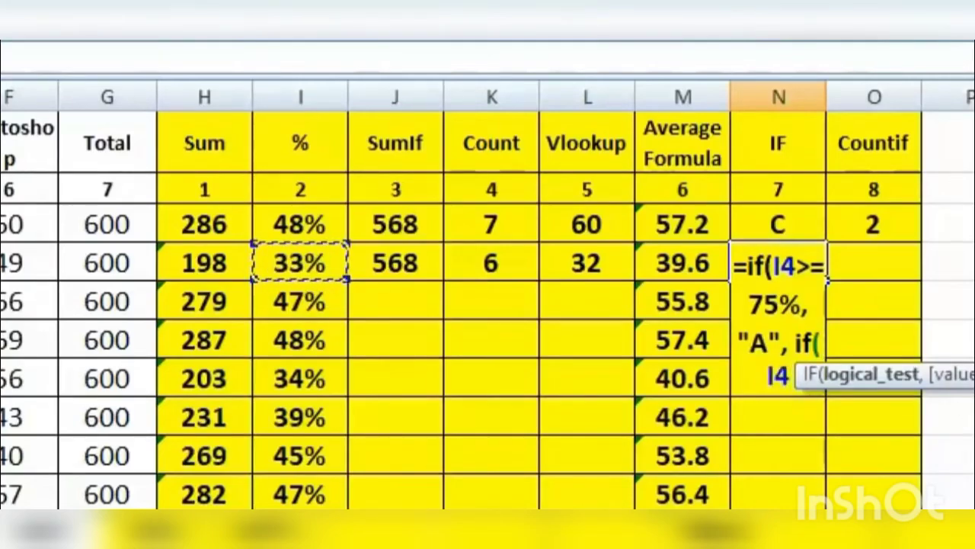
type(">")
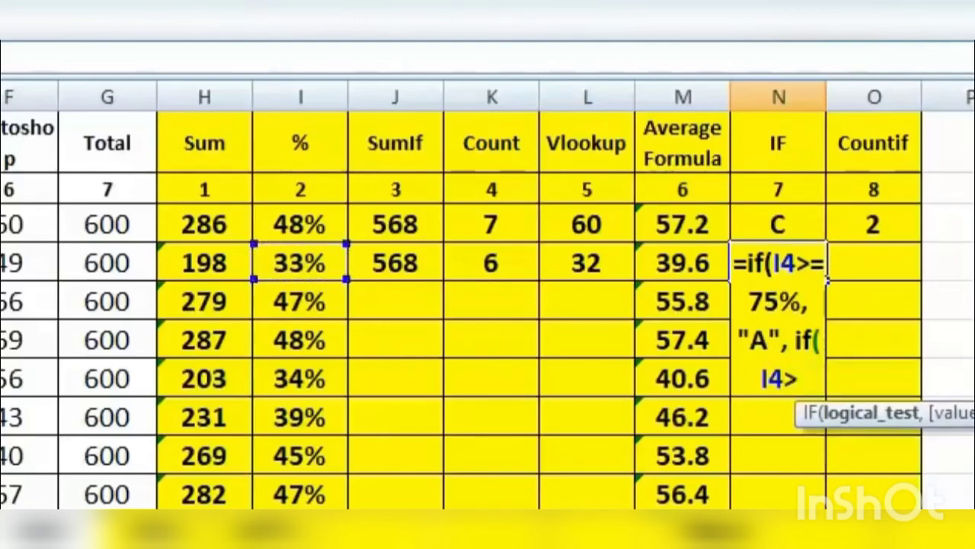
type("+")
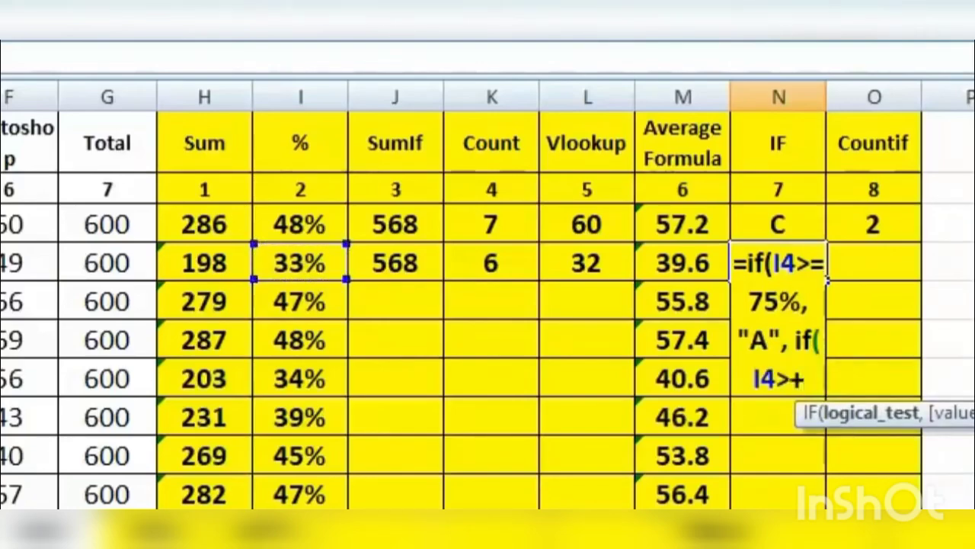
key("BackSpace")
type("=60")
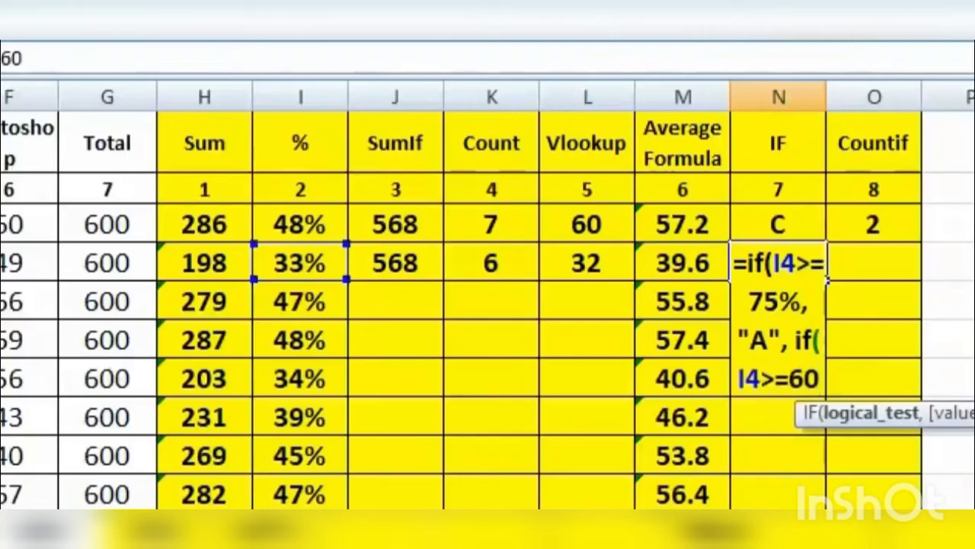
type("%, \"")
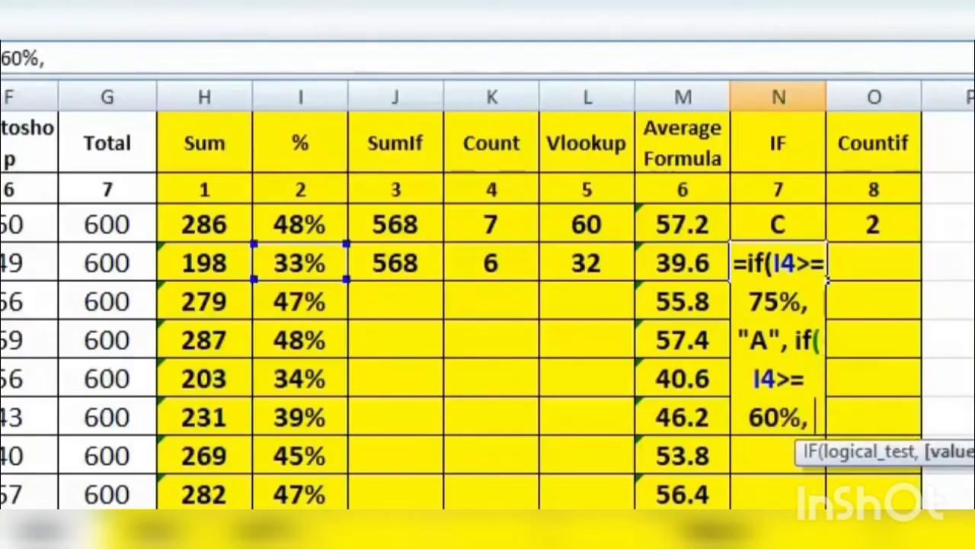
type("B")
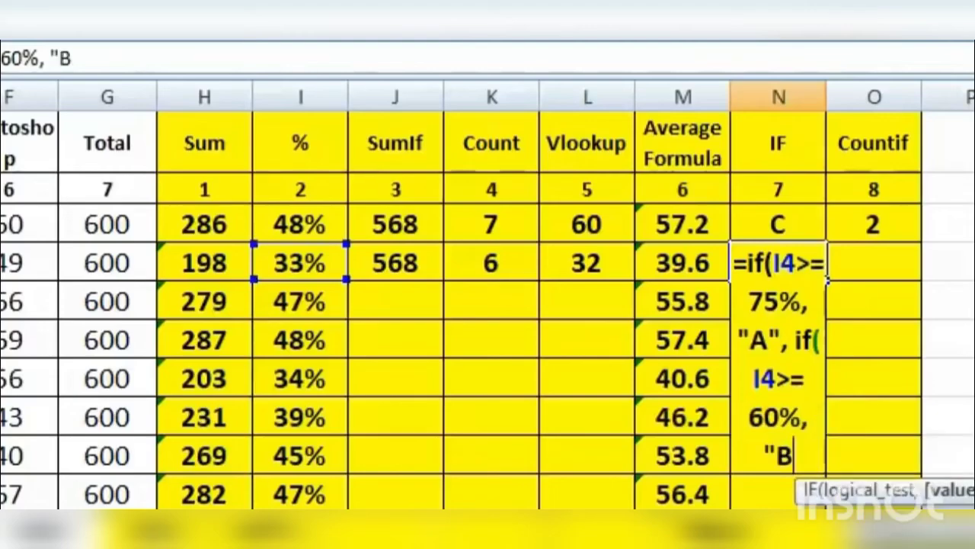
type("\", ")
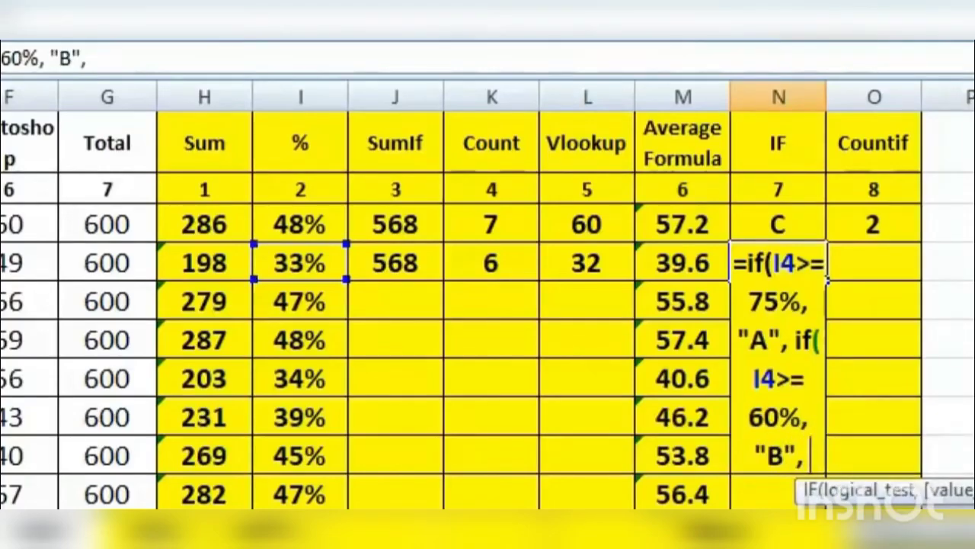
- Nest a third IF in the N4 formula that returns "C" when I4 is >=45%
type("if")
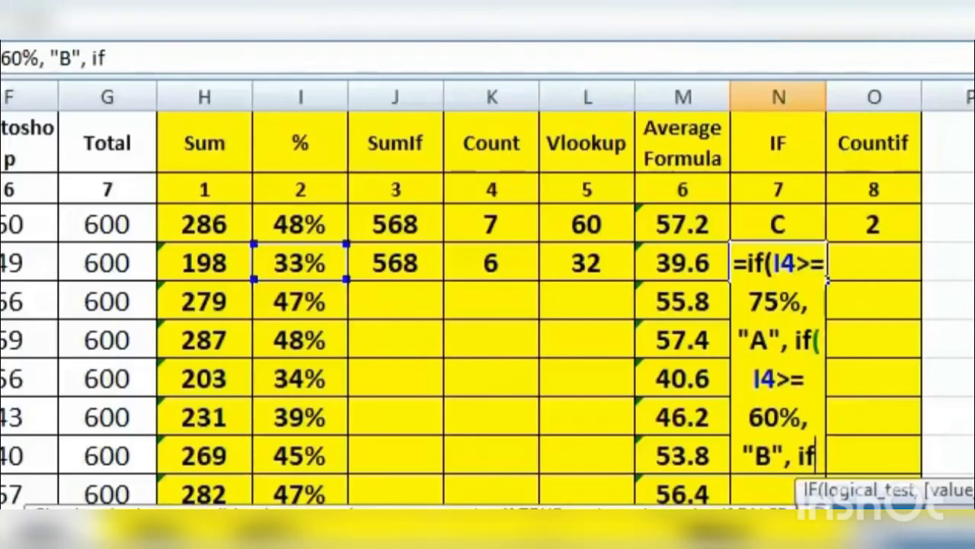
type("(")
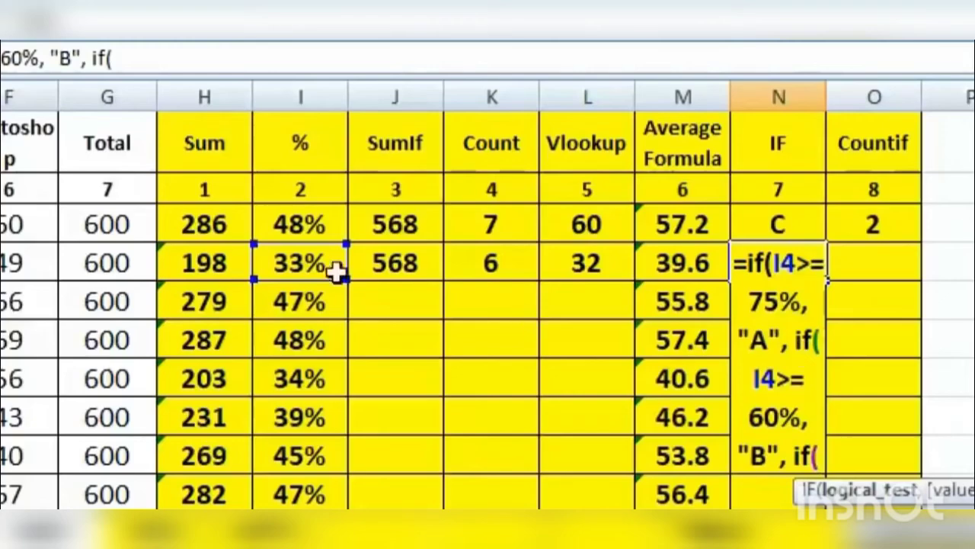
left_click(304, 262)
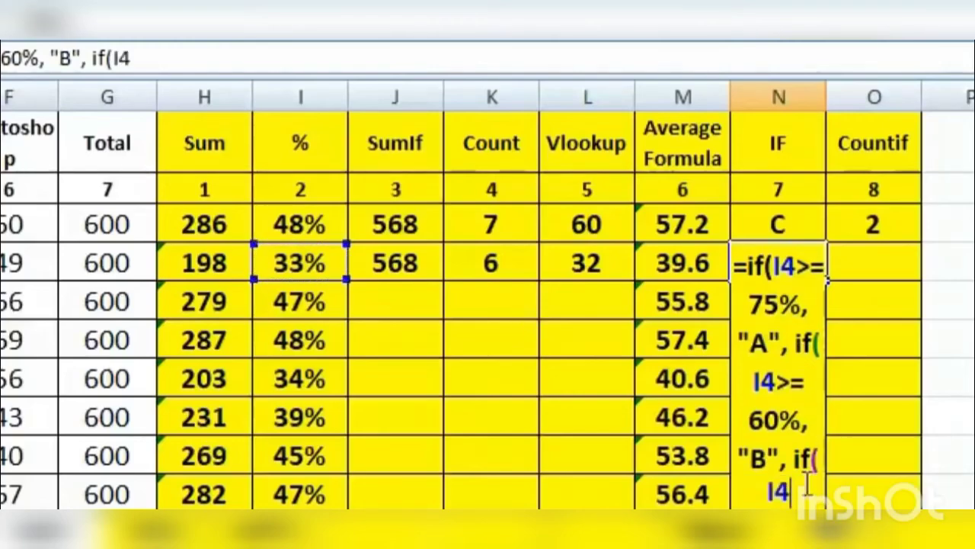
type(">")
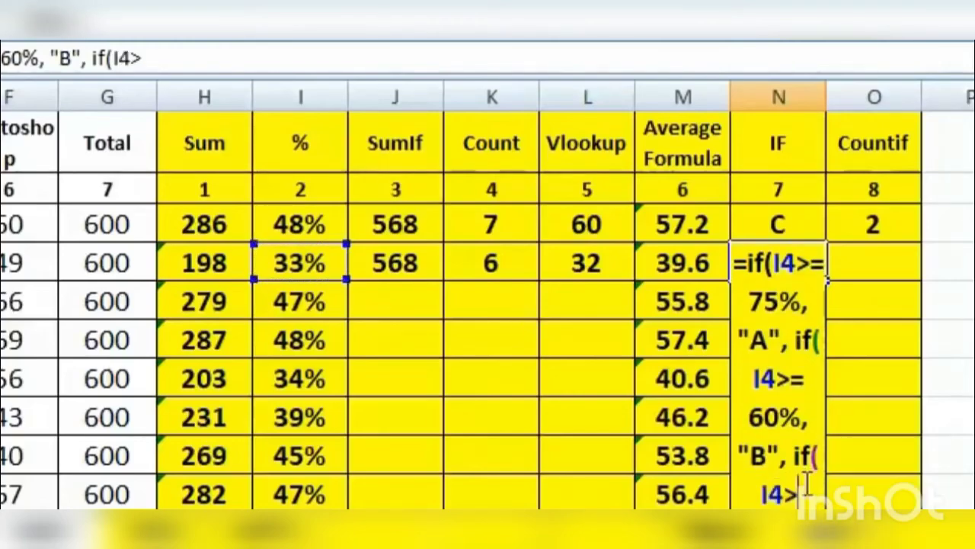
type("=")
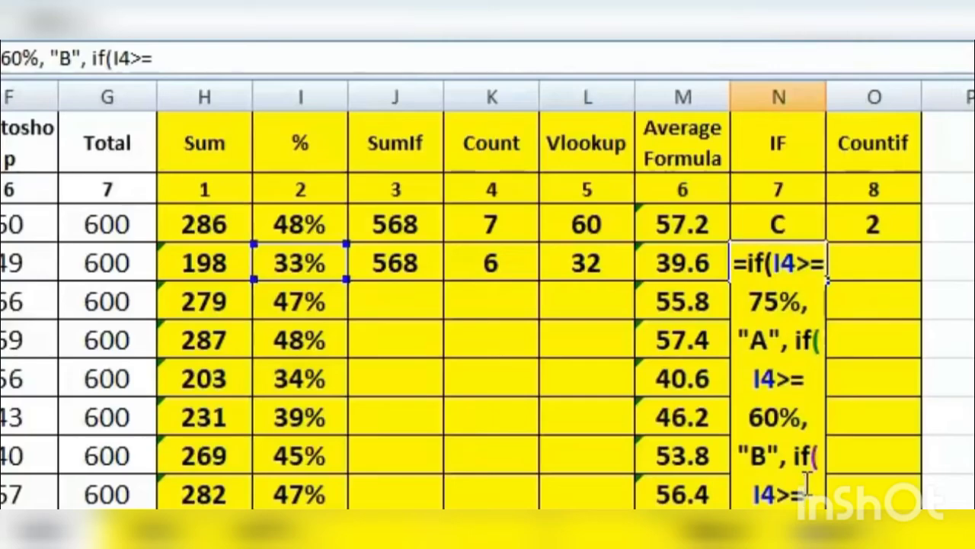
type("4")
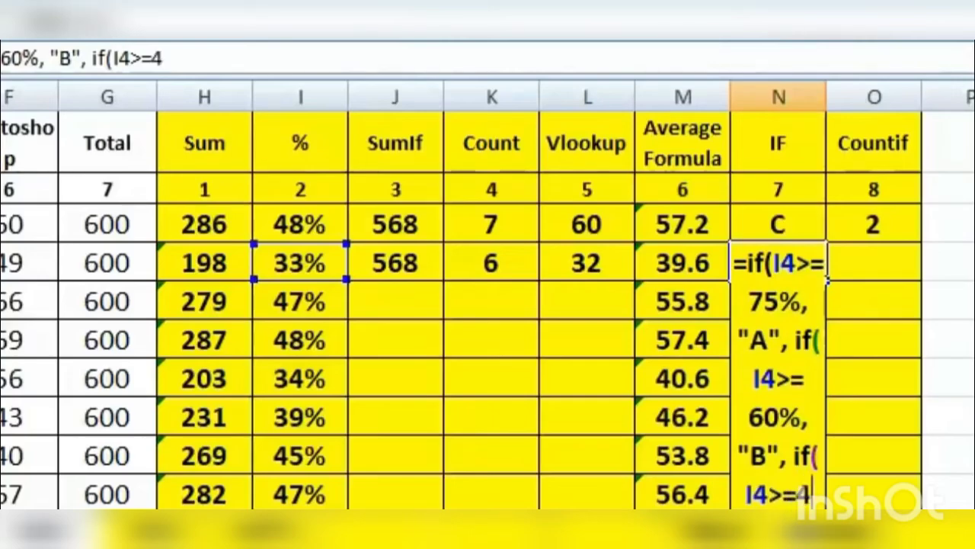
type("5%,")
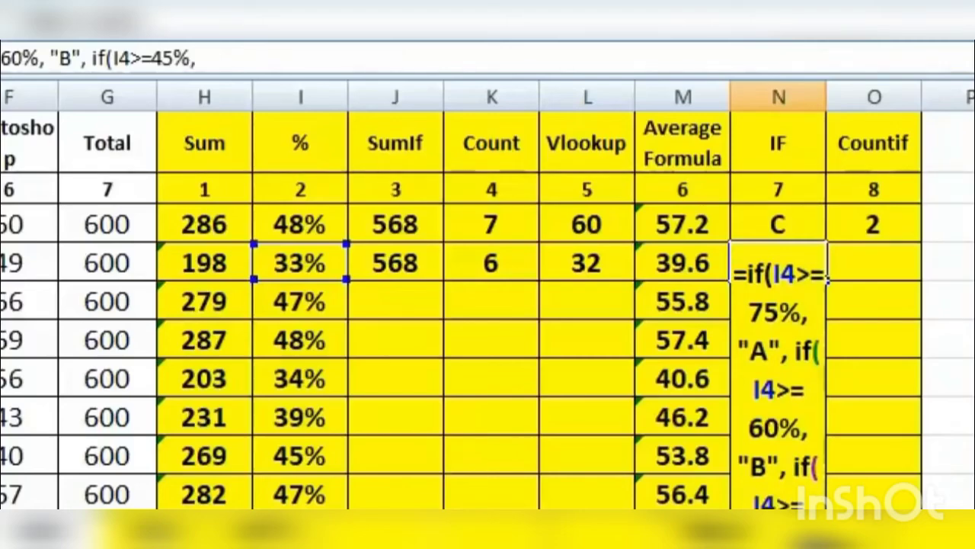
type("\"C\"")
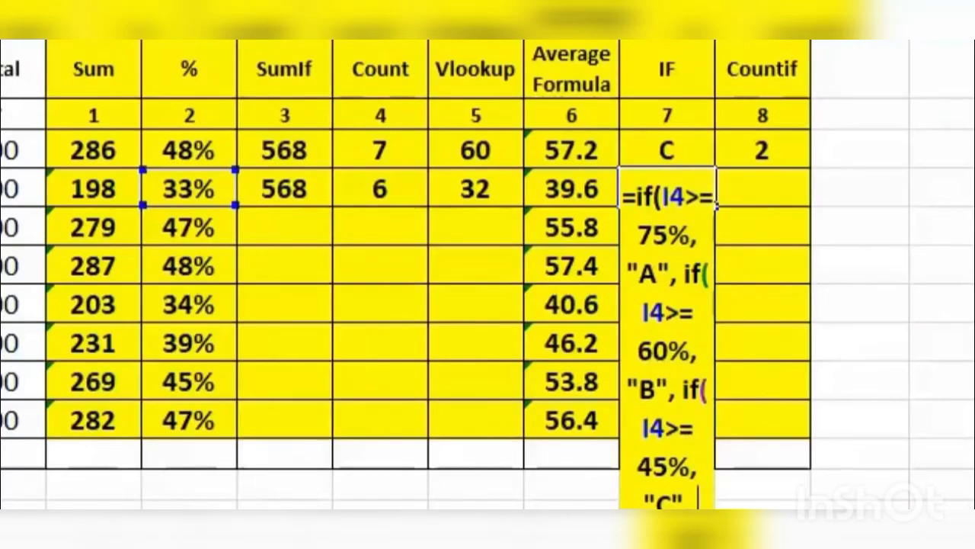
- Finish the nested N4 formula with "D" as the value for all other percentages and enter it
type("\"D")
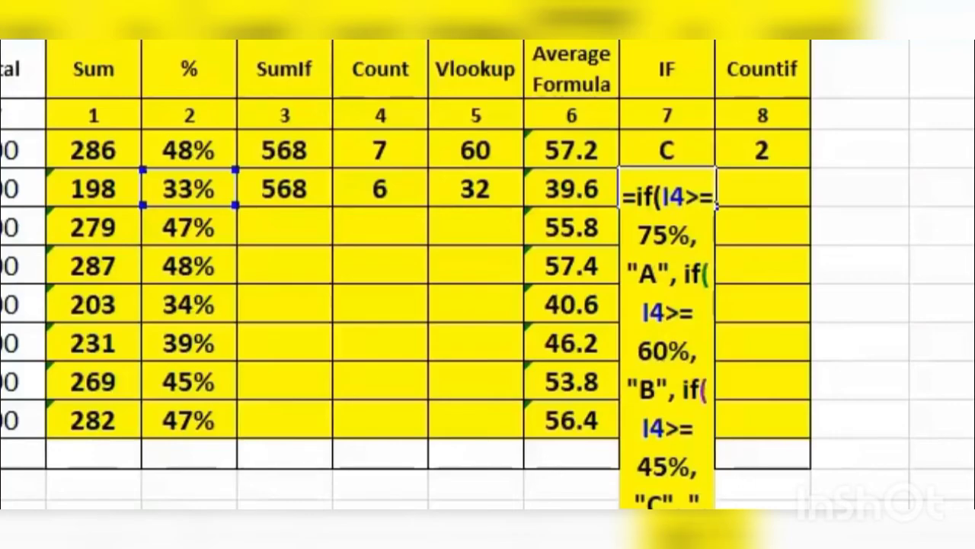
key("BackSpace")
key("BackSpace")
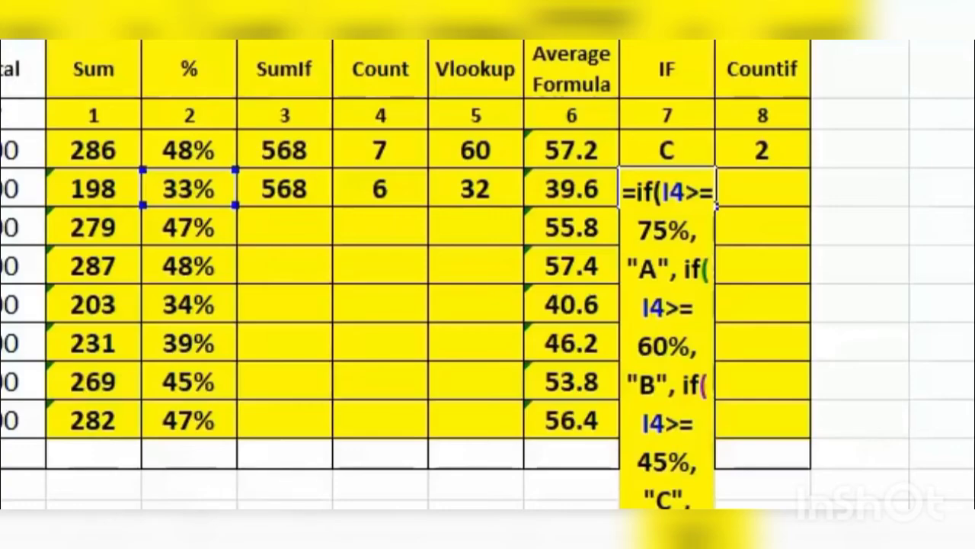
key("Return")
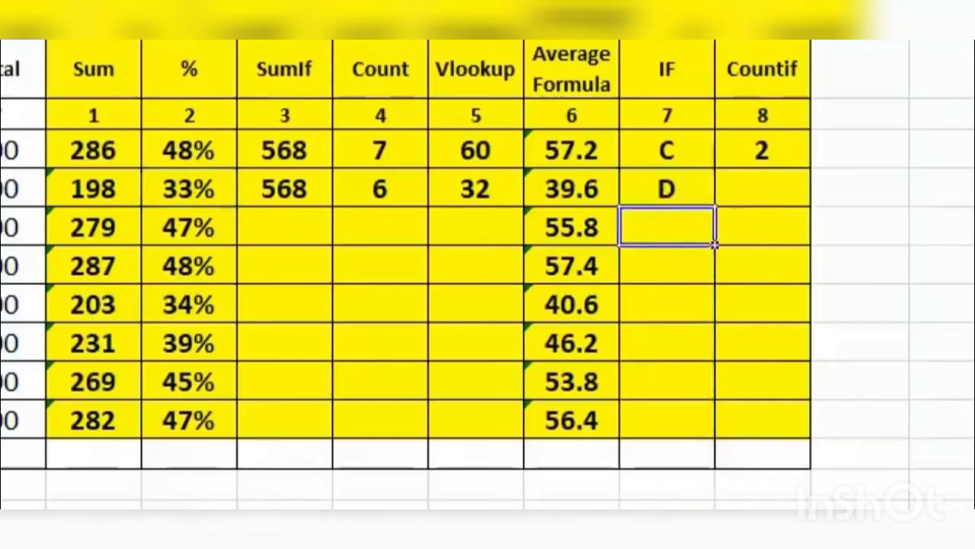
- Compare the N4 grade with the percentage in I4, fill the formula down the IF column, and check the copy in N5
key("Up")
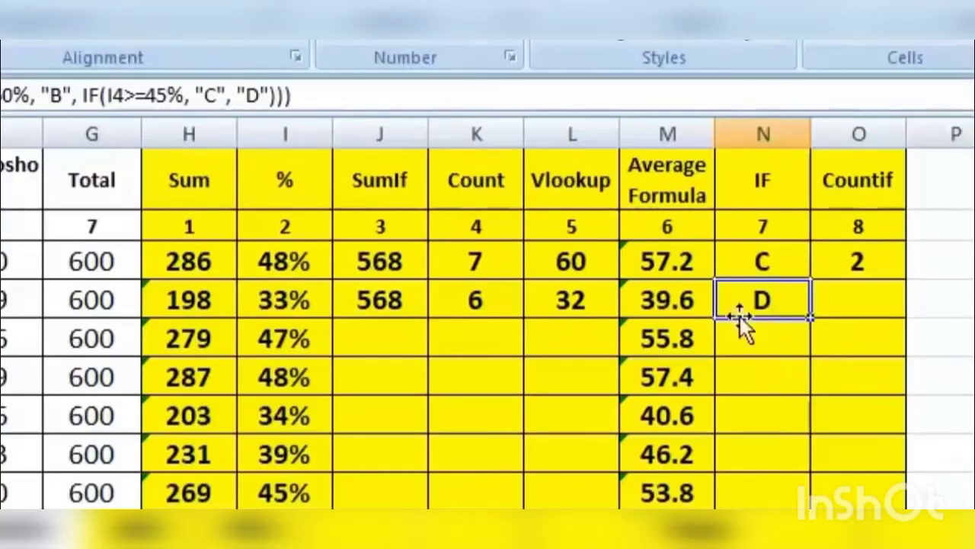
left_click(316, 305)
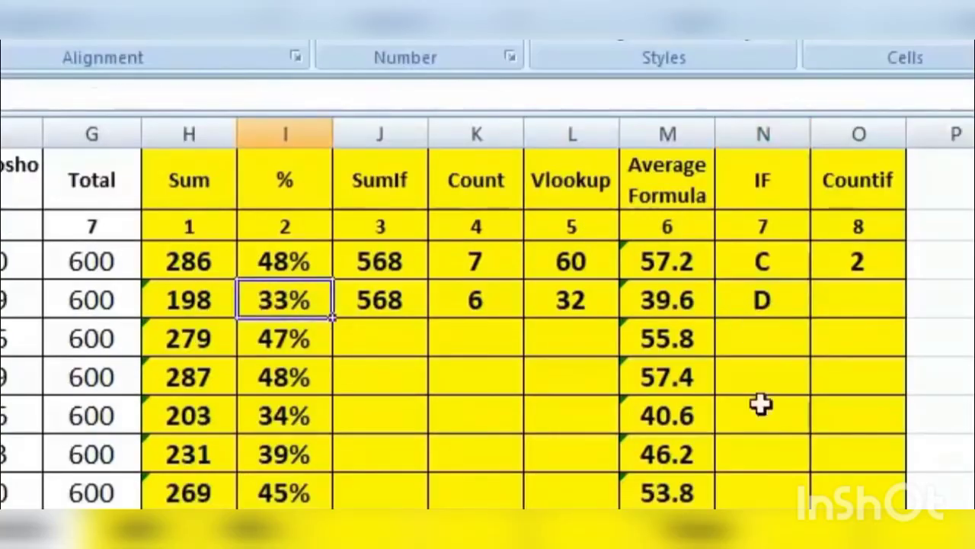
left_click(792, 306)
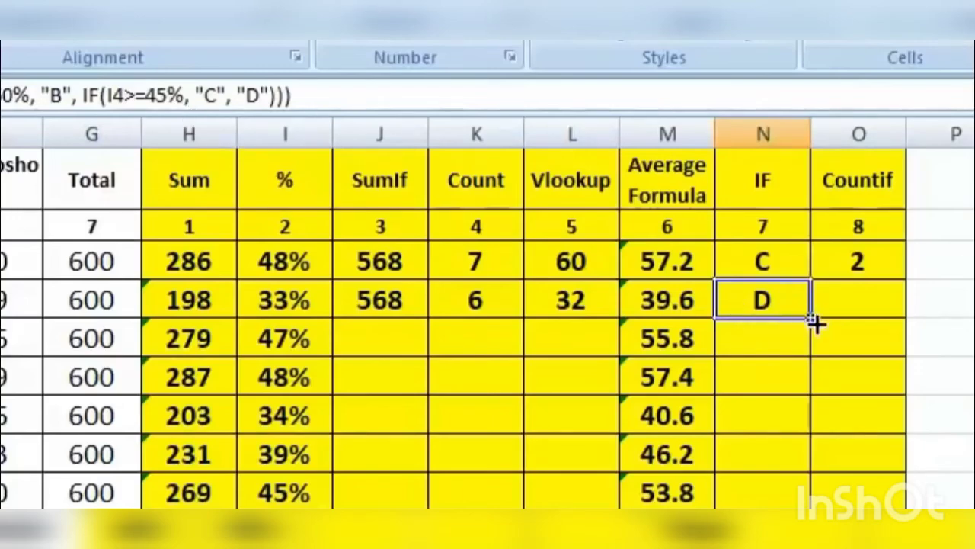
left_click_drag(810, 319, 810, 497)
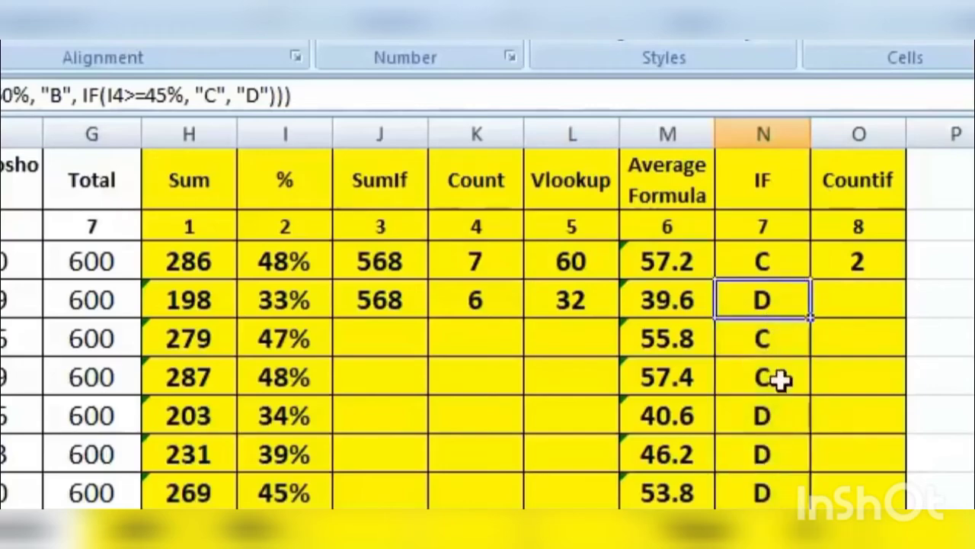
left_click(778, 335)
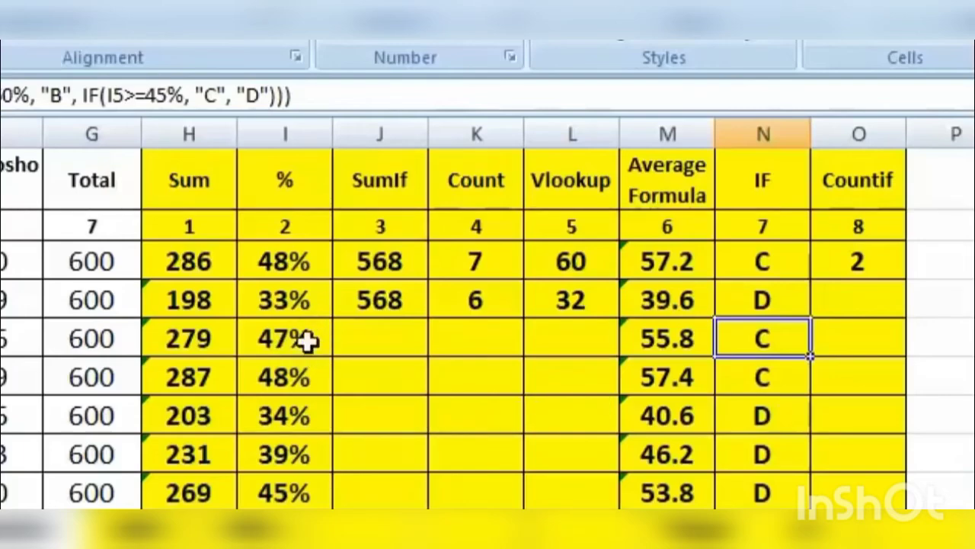
- Check the IF grades in N6 to N9 against the percentages in column I
left_click(780, 376)
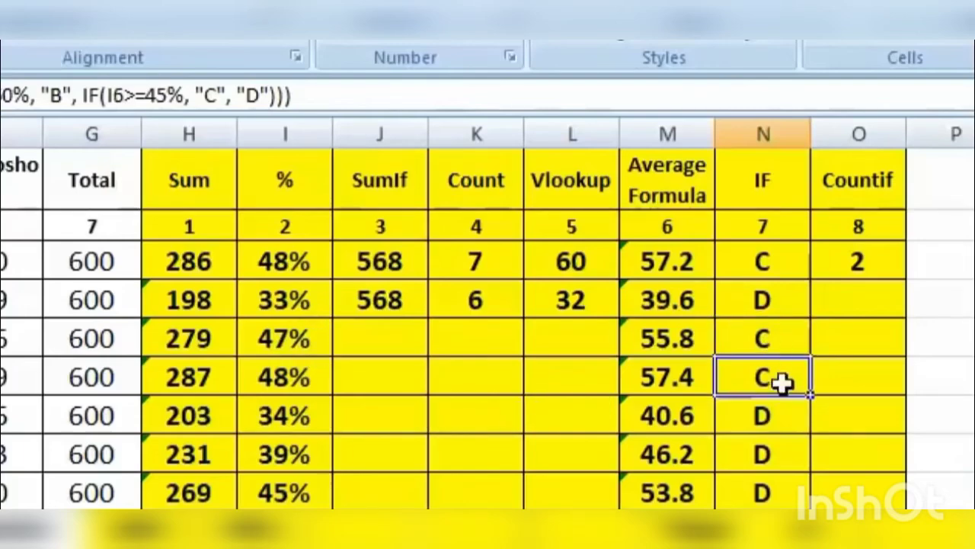
left_click(312, 411)
left_click(749, 417)
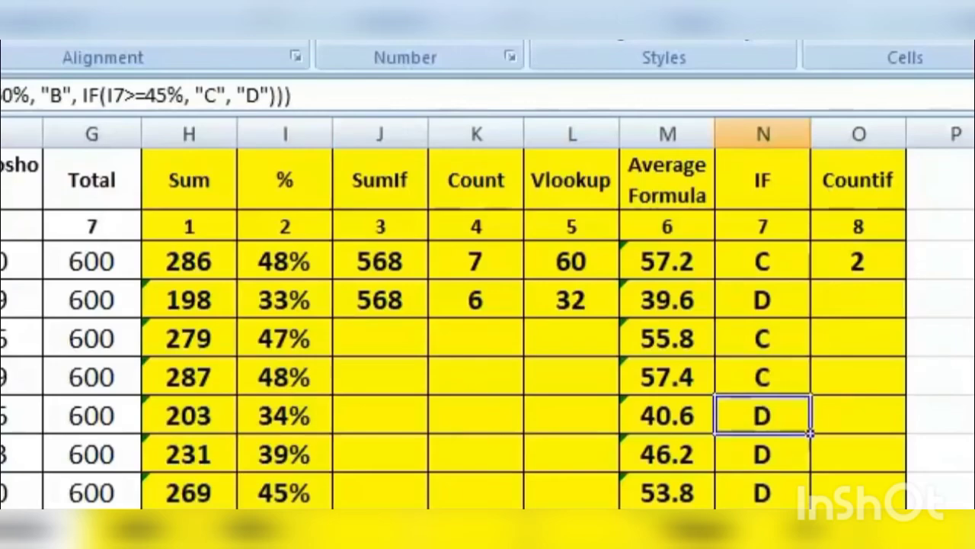
left_click(973, 416)
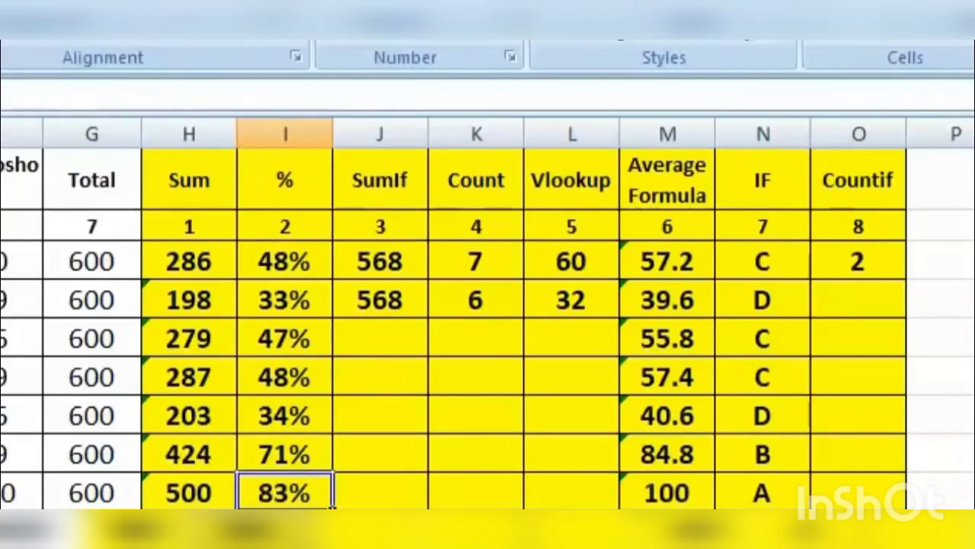
left_click(796, 496)
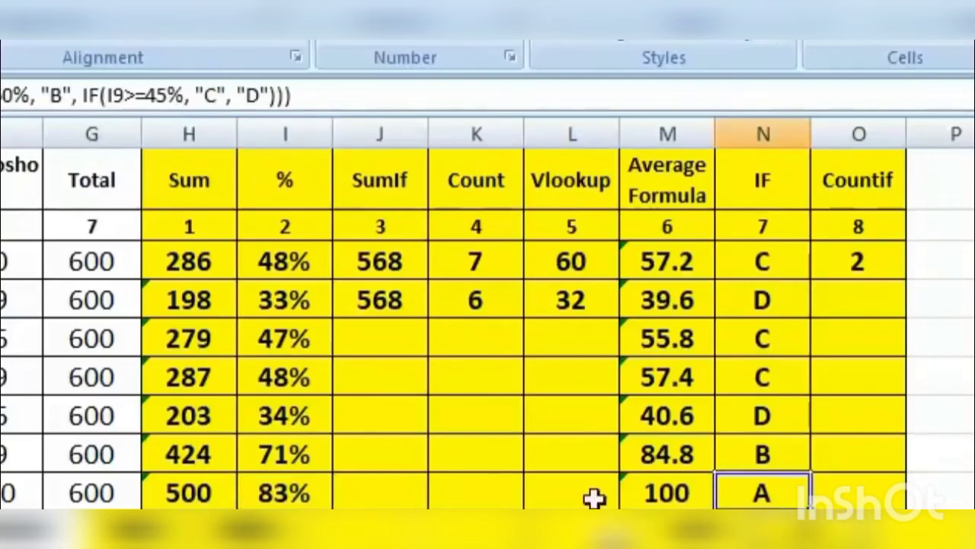
left_click(285, 455)
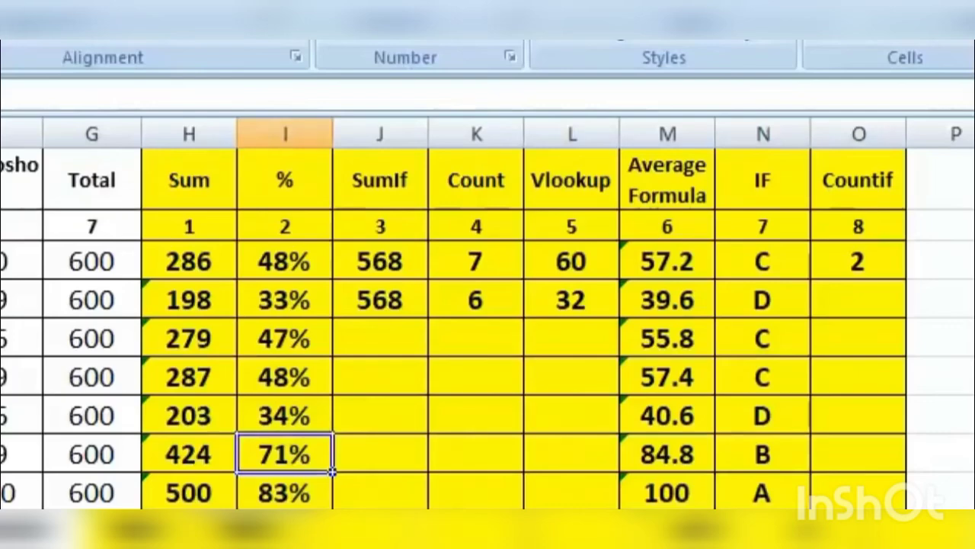
left_click(740, 452)
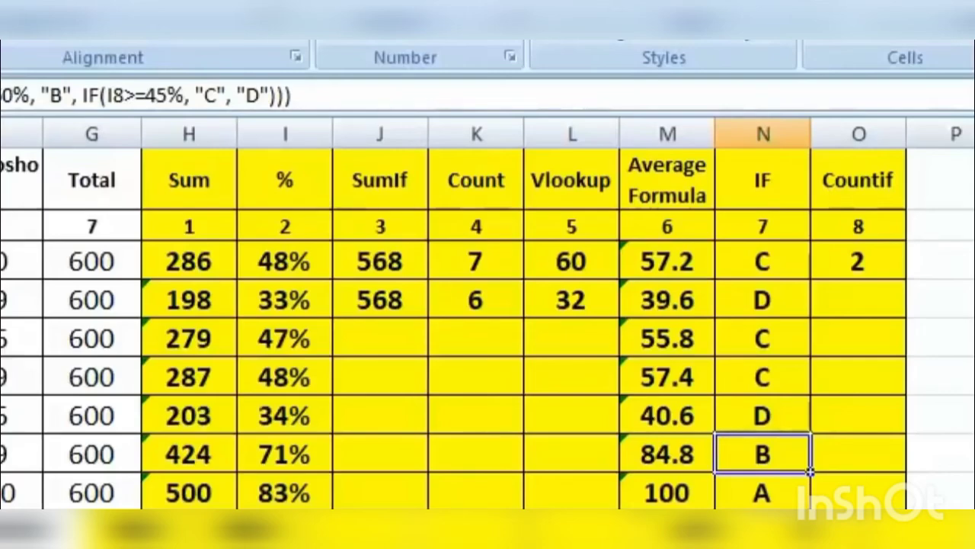
- Enter a COUNTIF formula in O4 that counts the value "70" in the range B3:G10
left_click(858, 300)
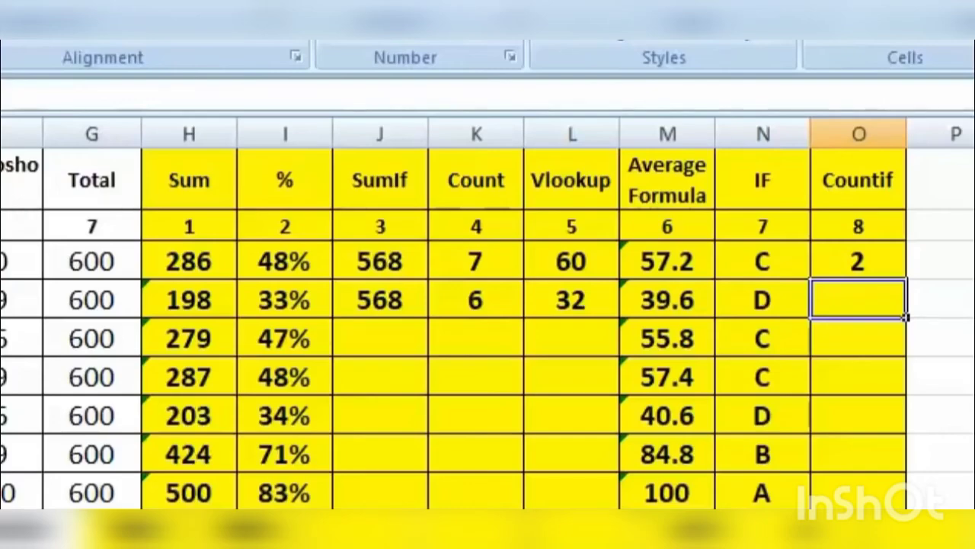
type("=")
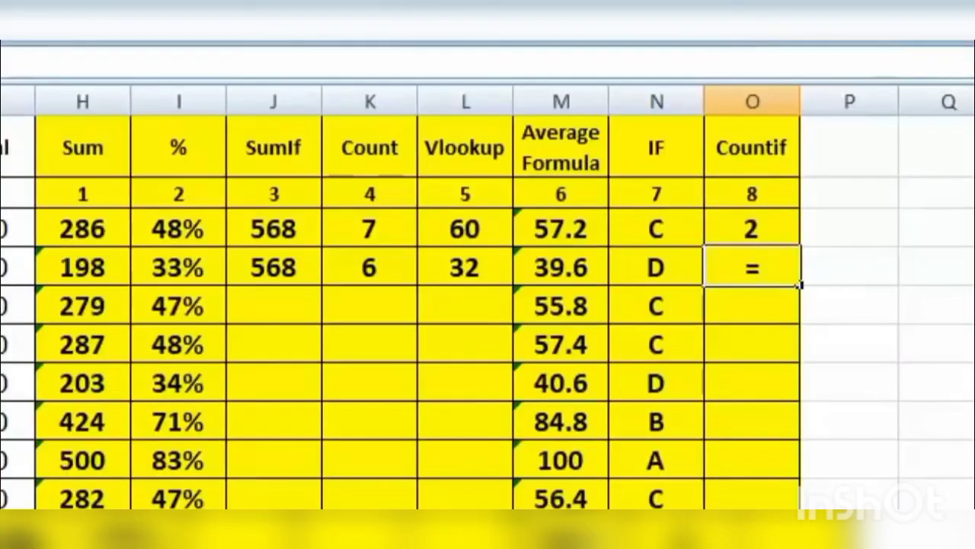
type("count")
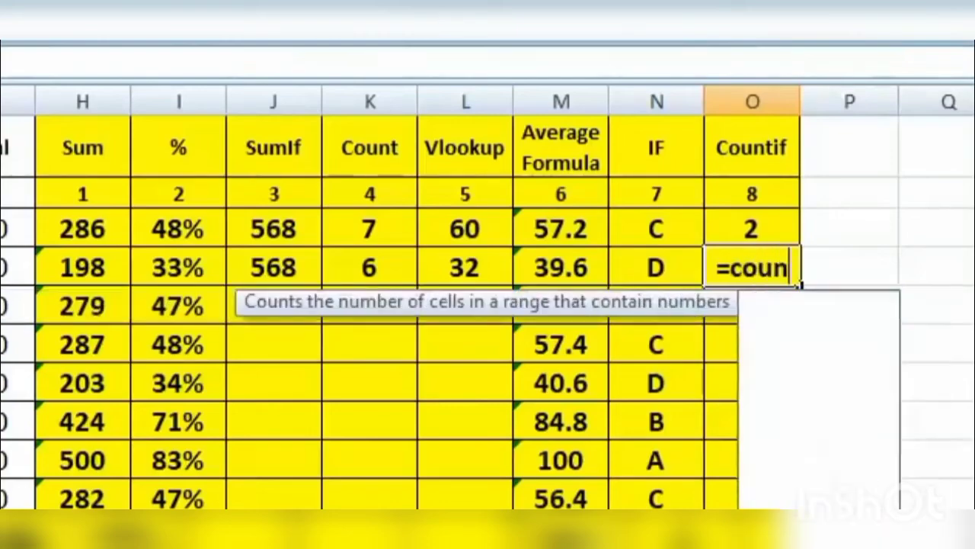
type("if(")
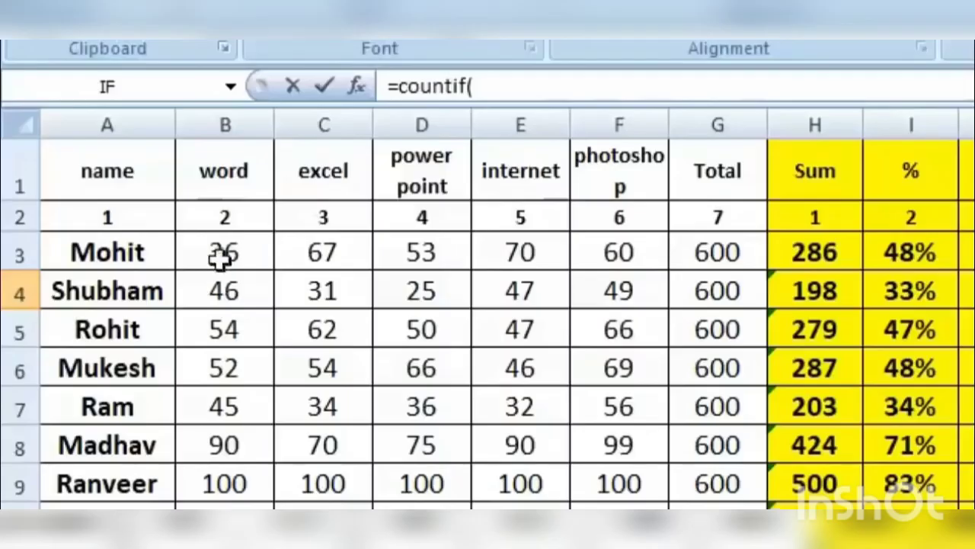
left_click_drag(224, 251, 699, 507)
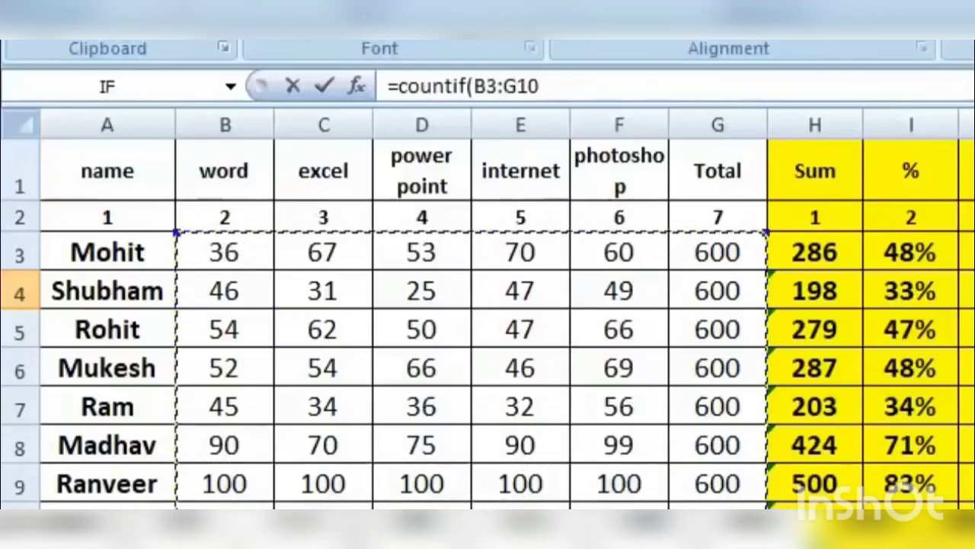
type(",")
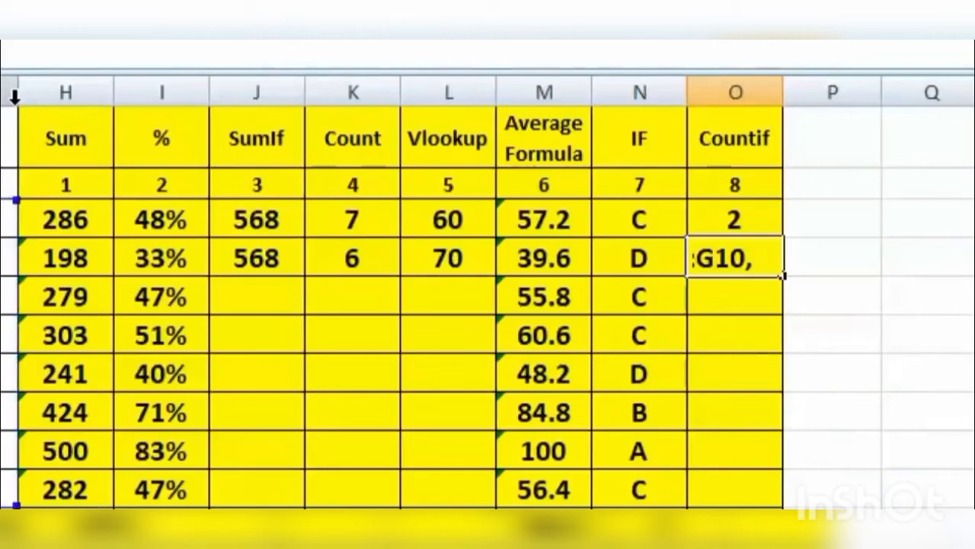
type("\"70\"")
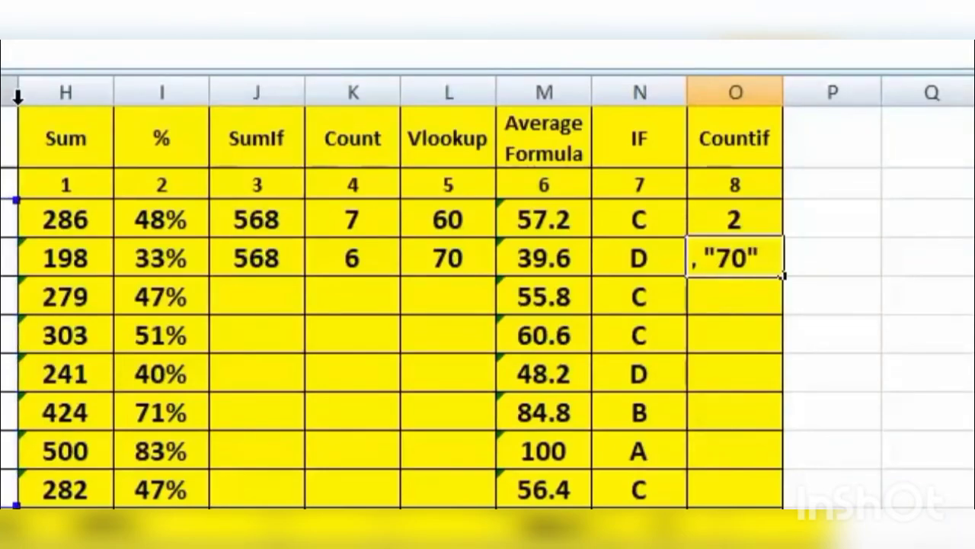
type(")")
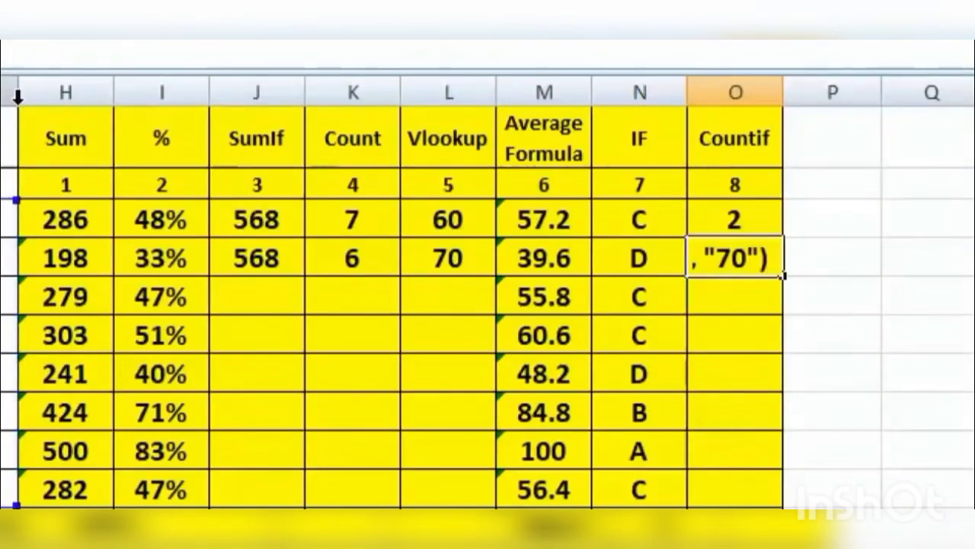
key("Return")
key("Up")
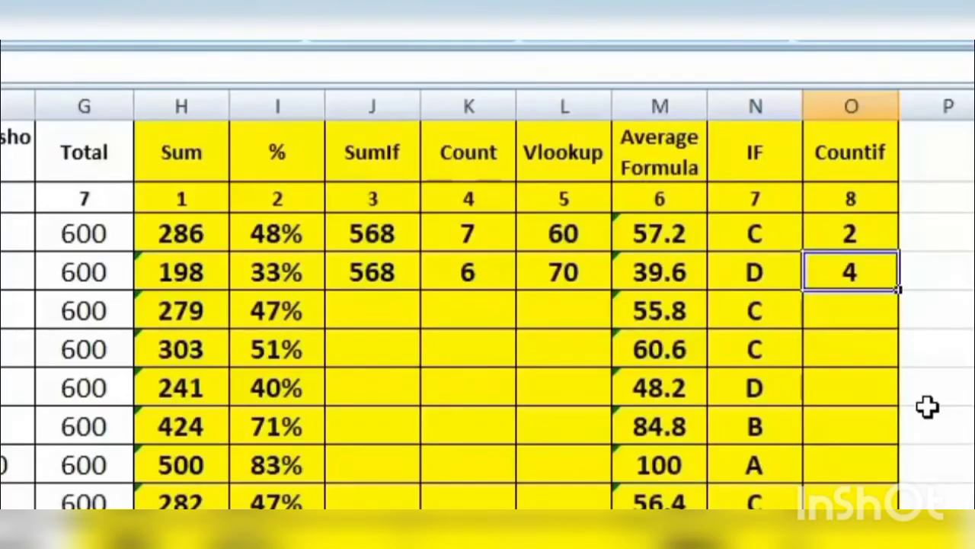
- Change the criterion of the COUNTIF formula in O4 to "100"
key("F2")
left_click_drag(867, 426, 833, 427)
type("10,\"1")
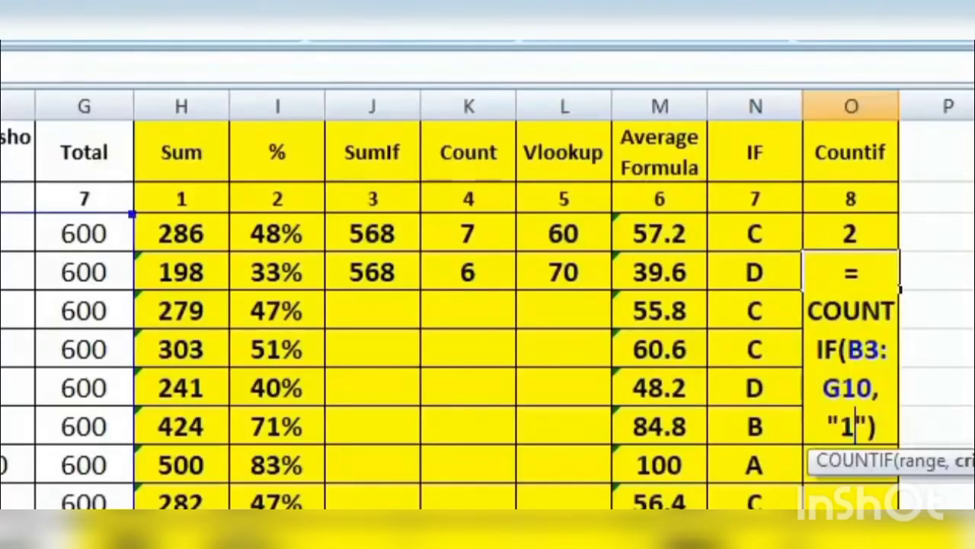
type("00")
key("Return")
key("Up")
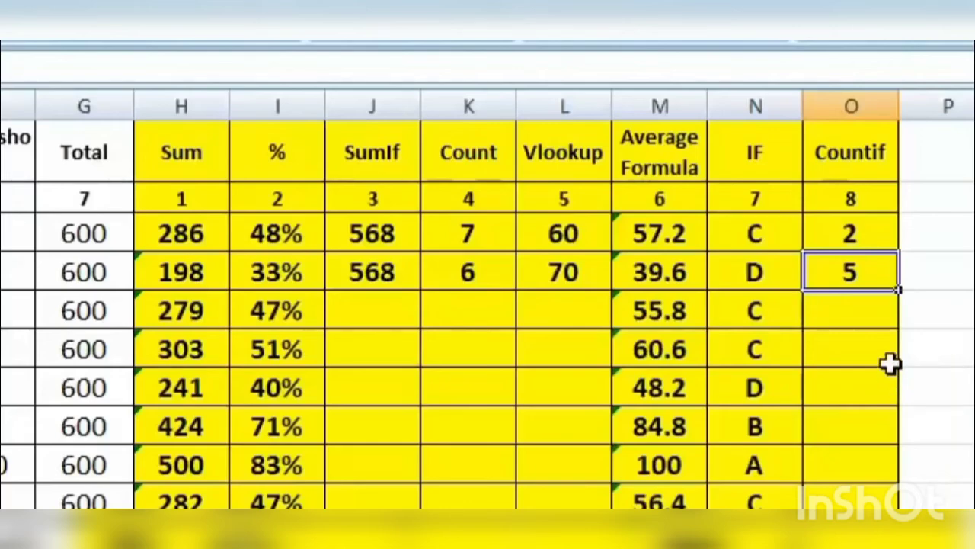
- Enter a COUNTIF formula in O5 that counts the first student's name in the range A1:G10
left_click(859, 311)
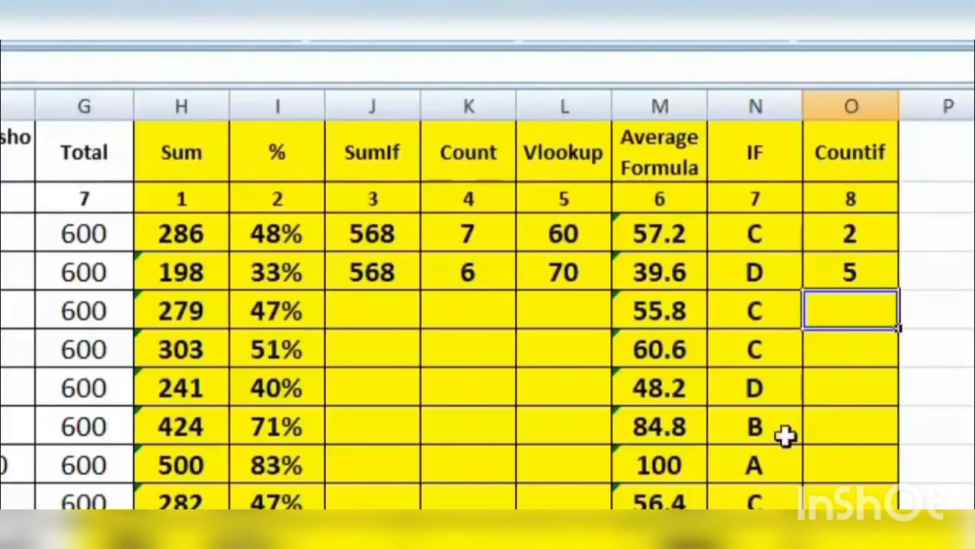
type("=")
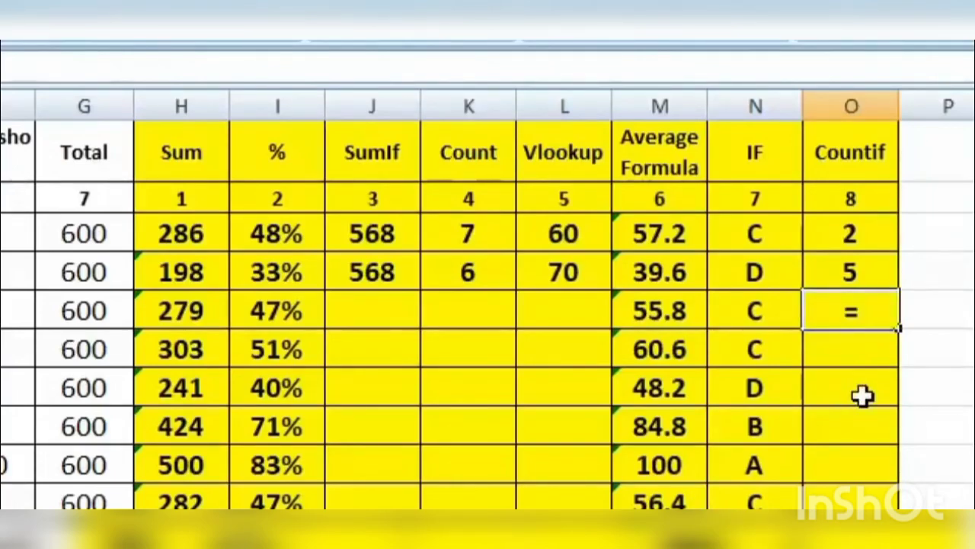
type("coun")
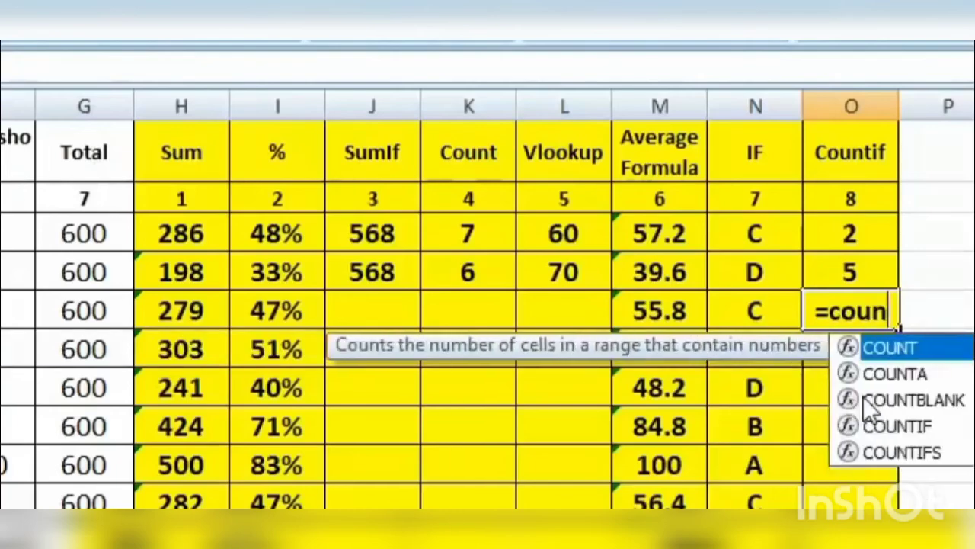
double_click(910, 427)
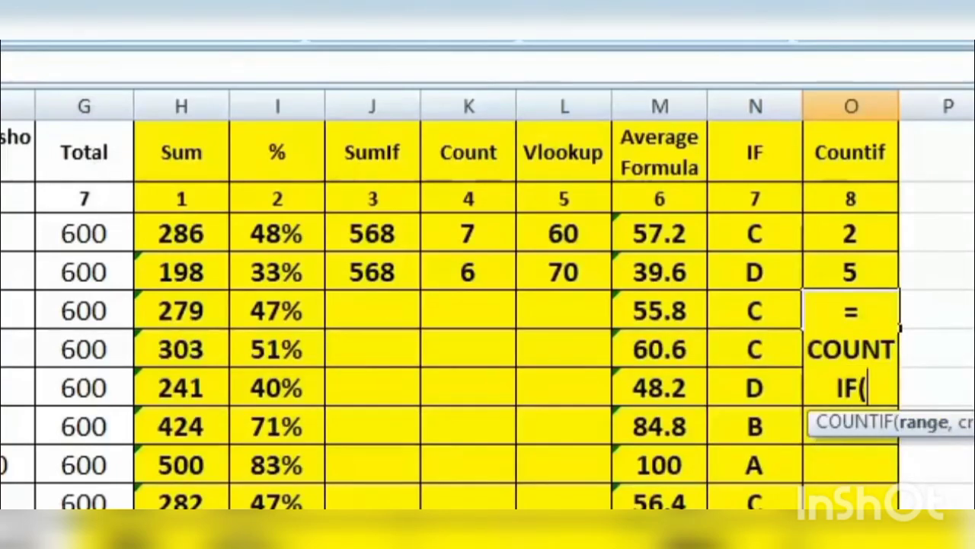
left_click_drag(107, 176, 720, 517)
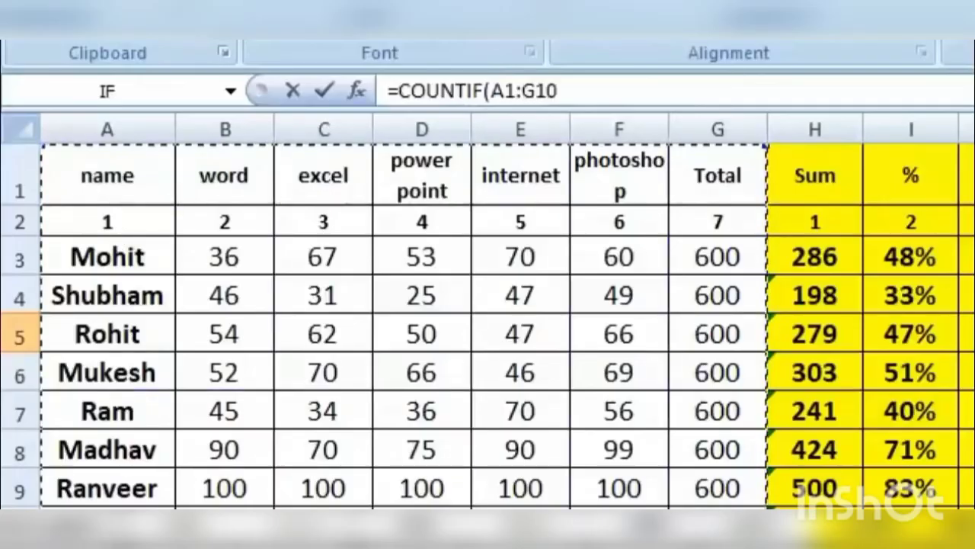
type(",")
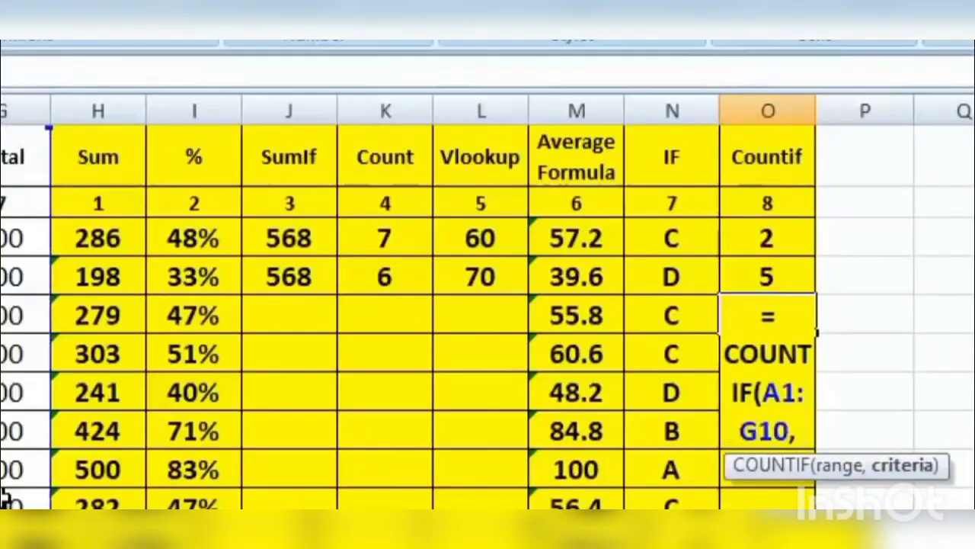
type("\"Mohi")
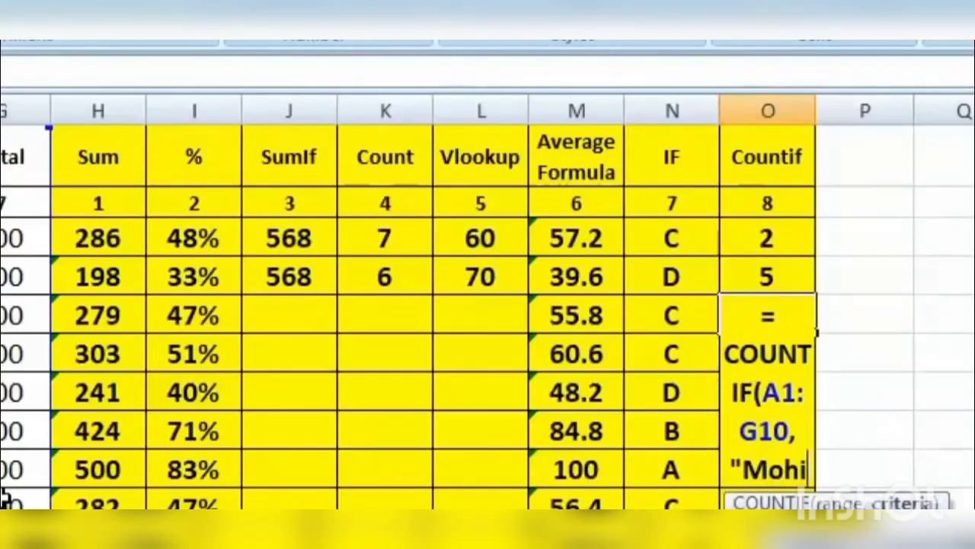
type("t\"")
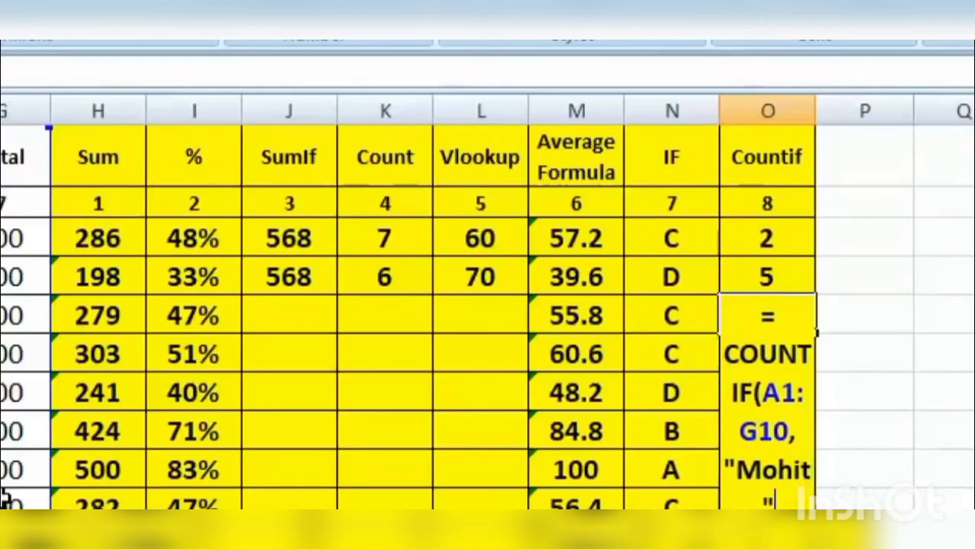
type(")")
key("Return")
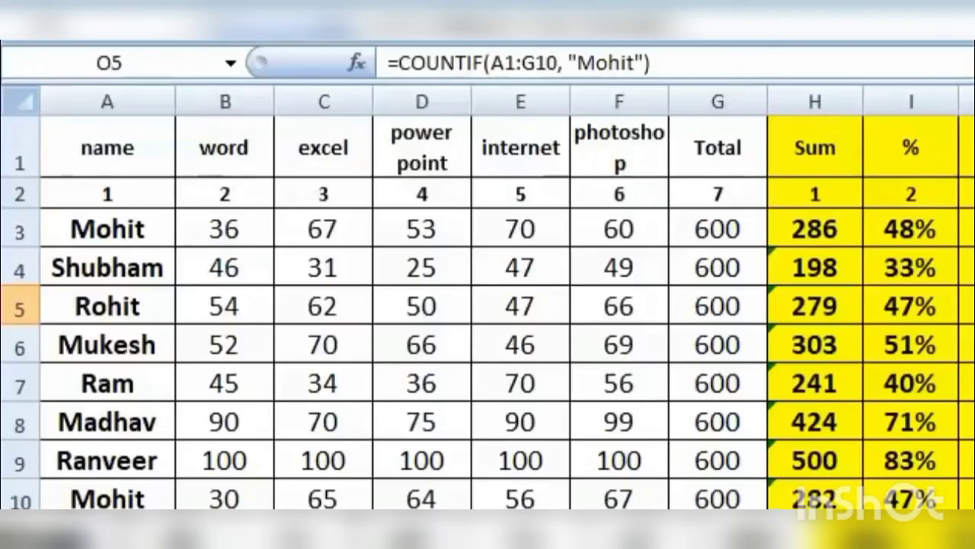
- Replace the name in A7 with the first student's name and check the COUNTIF result in O5
left_click(125, 383)
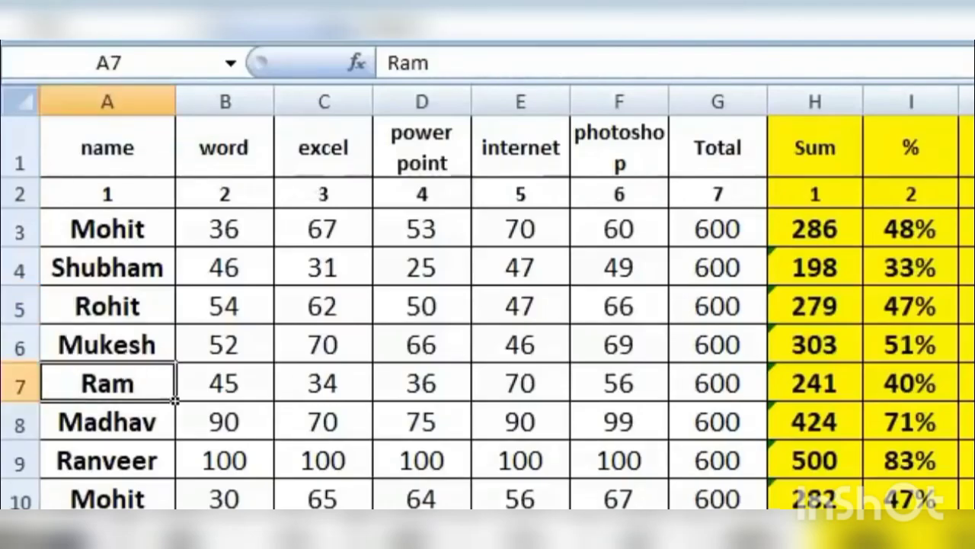
type("MOhit")
key("Return")
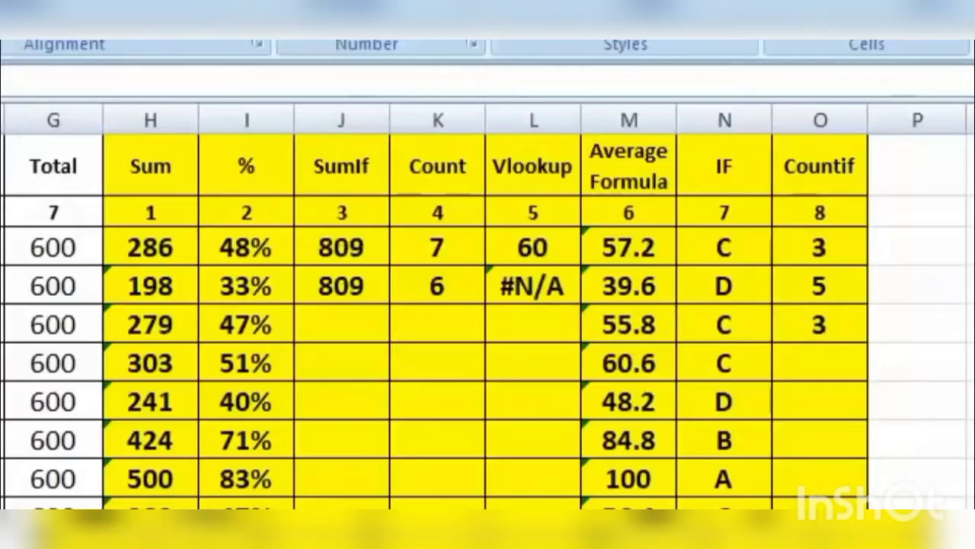
left_click(832, 333)
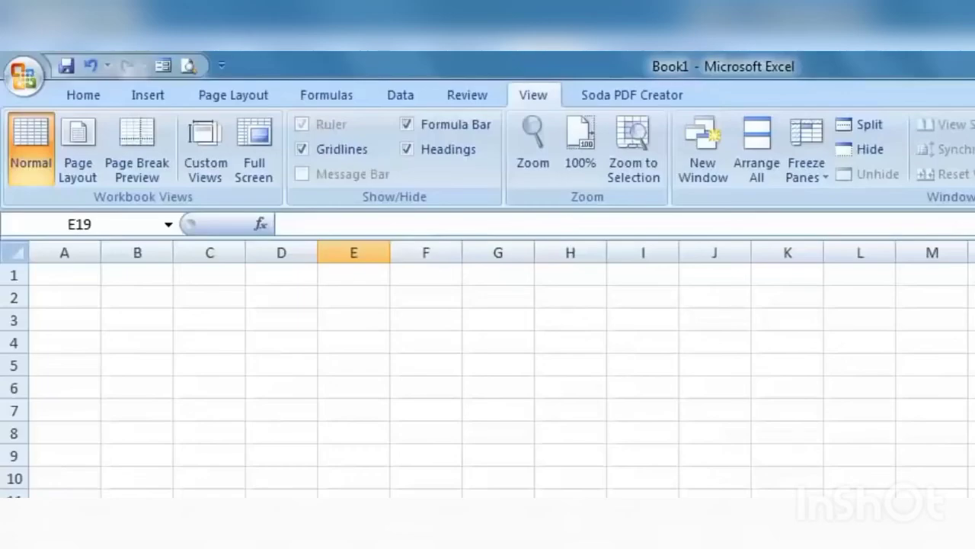
- Enable the Show Developer tab in the Ribbon option in Book1 and turn on Use Relative References for macro recording
left_click(20, 82)
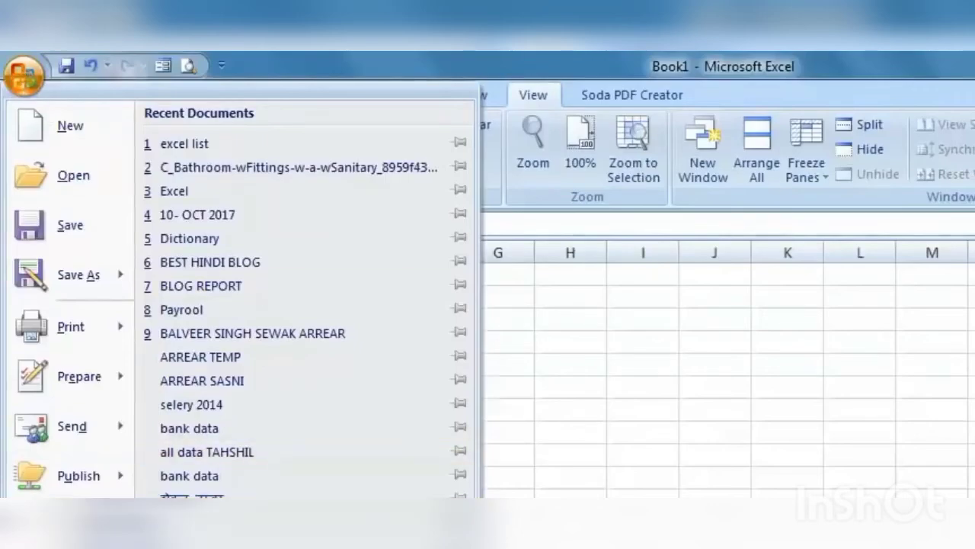
left_click(328, 545)
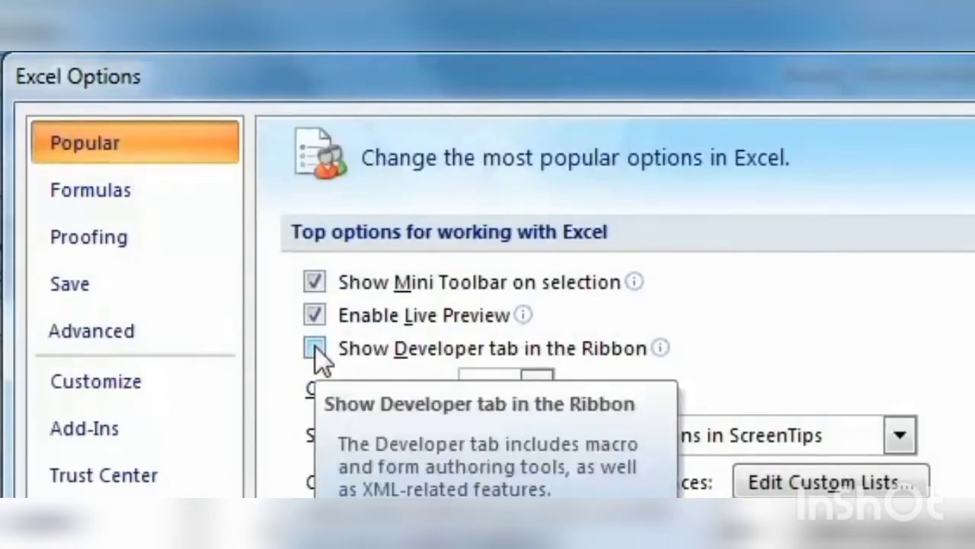
left_click(315, 348)
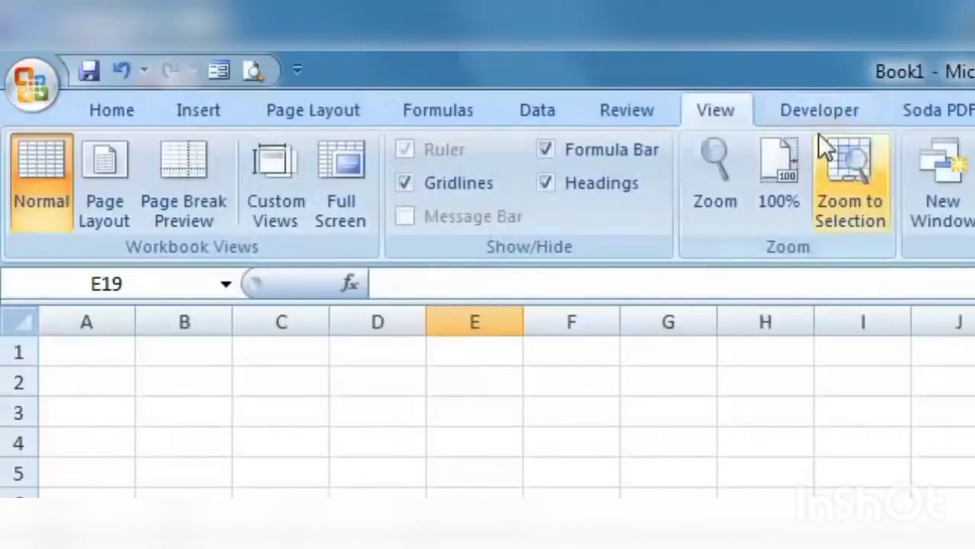
left_click(819, 117)
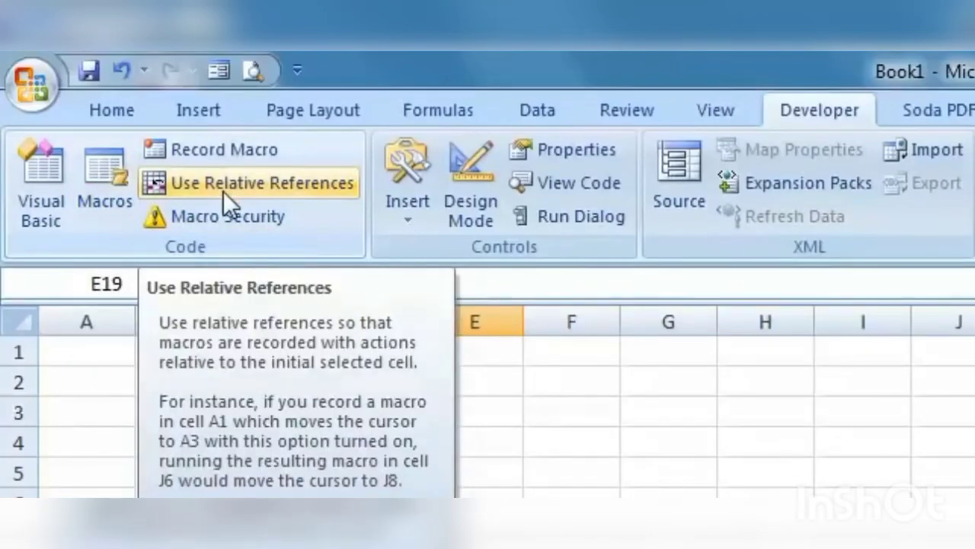
left_click(224, 188)
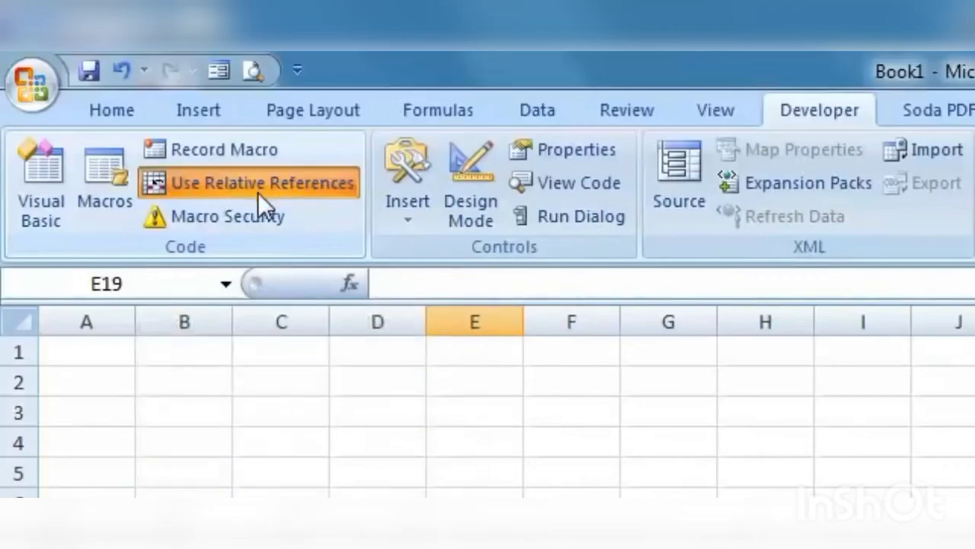
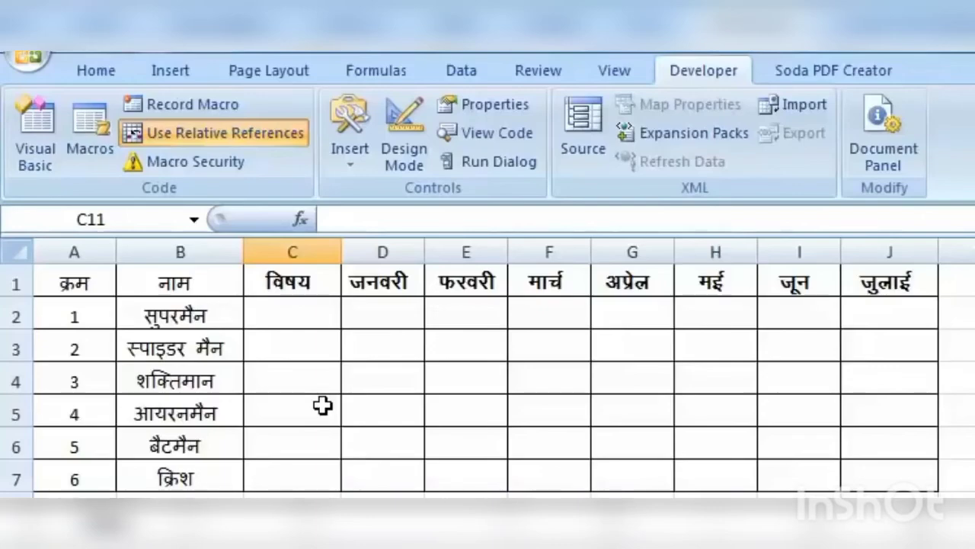
- Start recording Macro5 from cell A2 with the shortcut Ctrl+Shift+N, stored in This Workbook
left_click(202, 320)
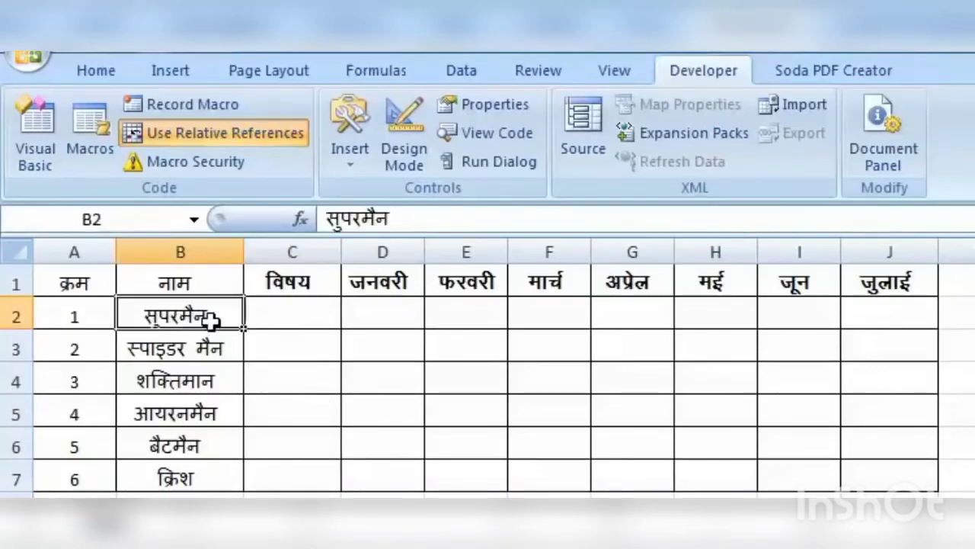
left_click(69, 313)
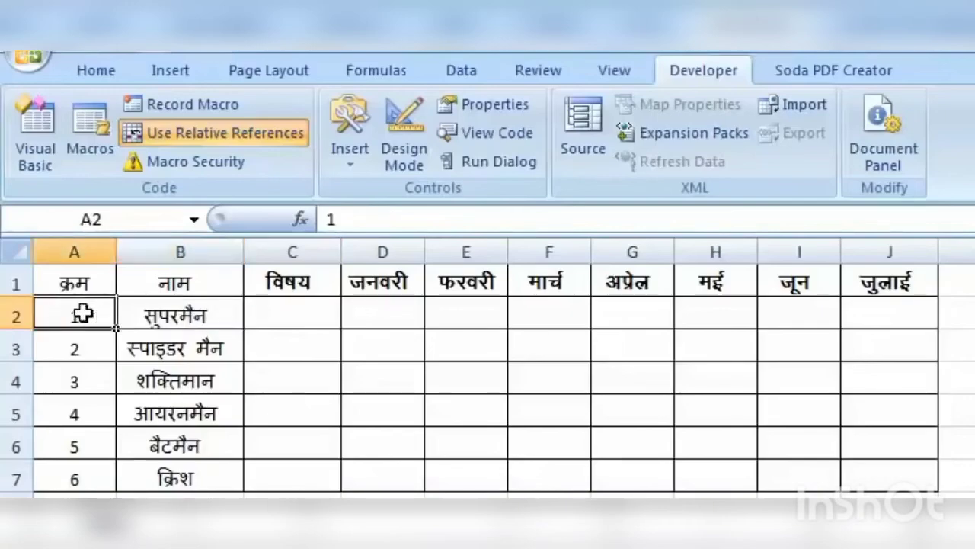
left_click(194, 107)
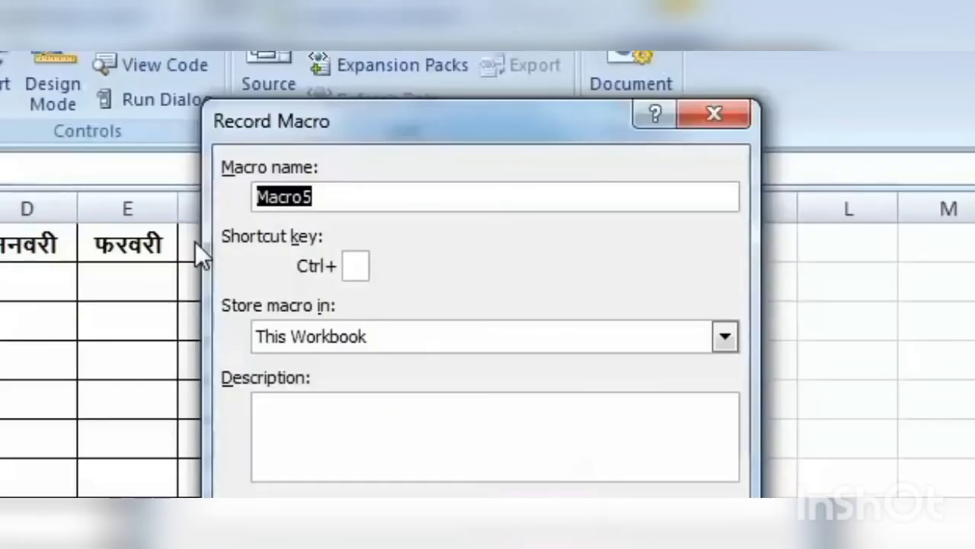
left_click(333, 200)
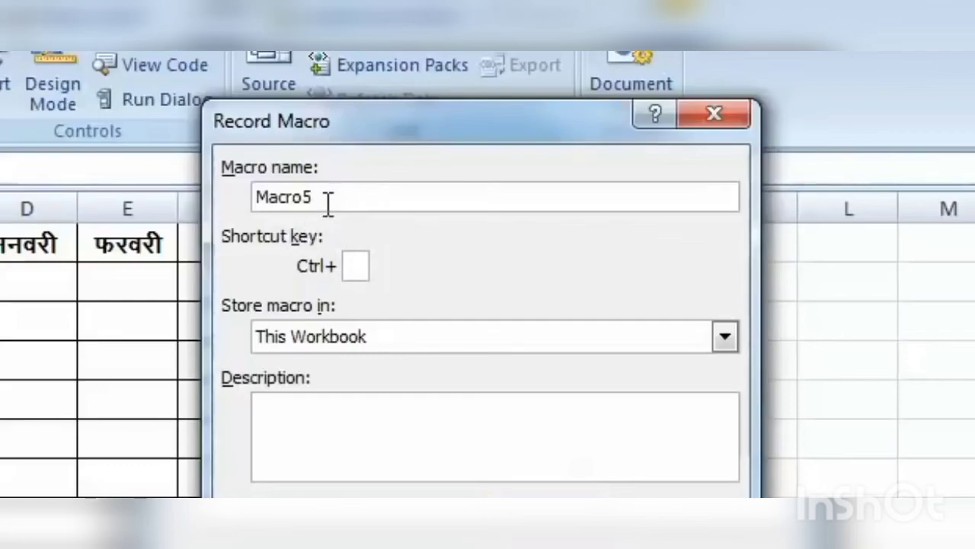
left_click_drag(258, 197, 344, 202)
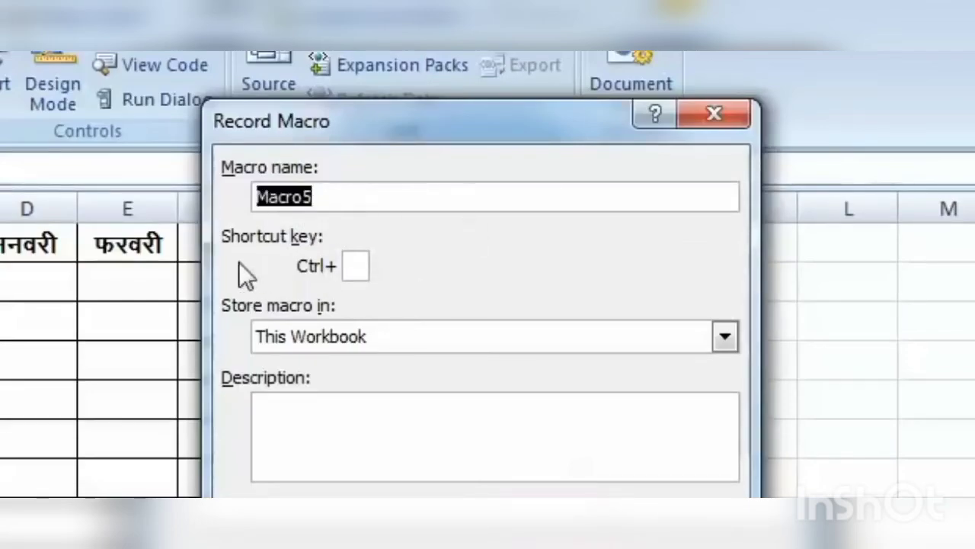
left_click(356, 267)
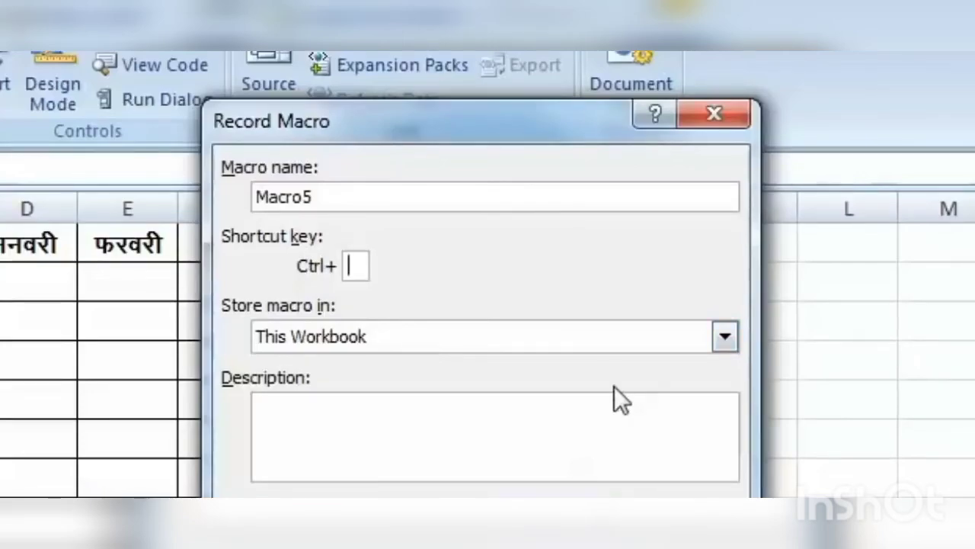
type("N")
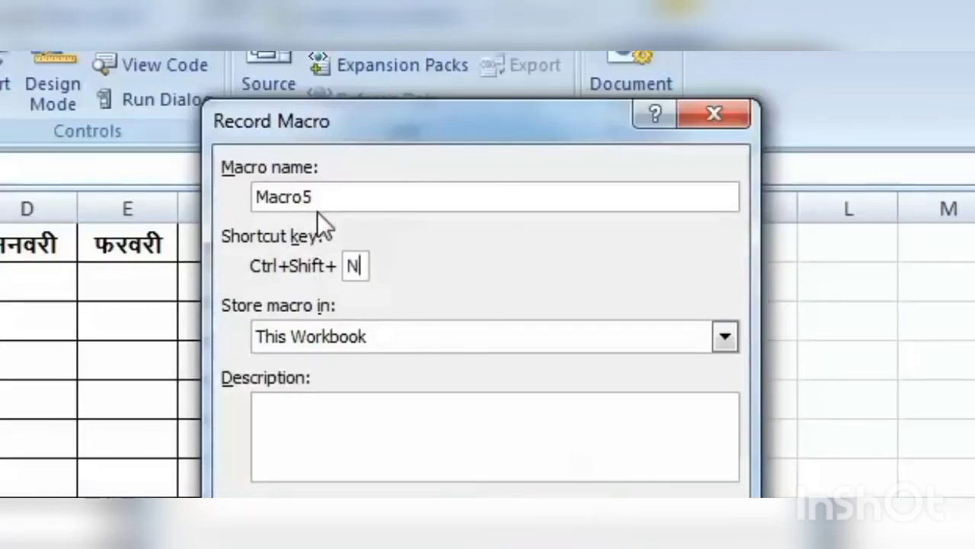
key("Return")
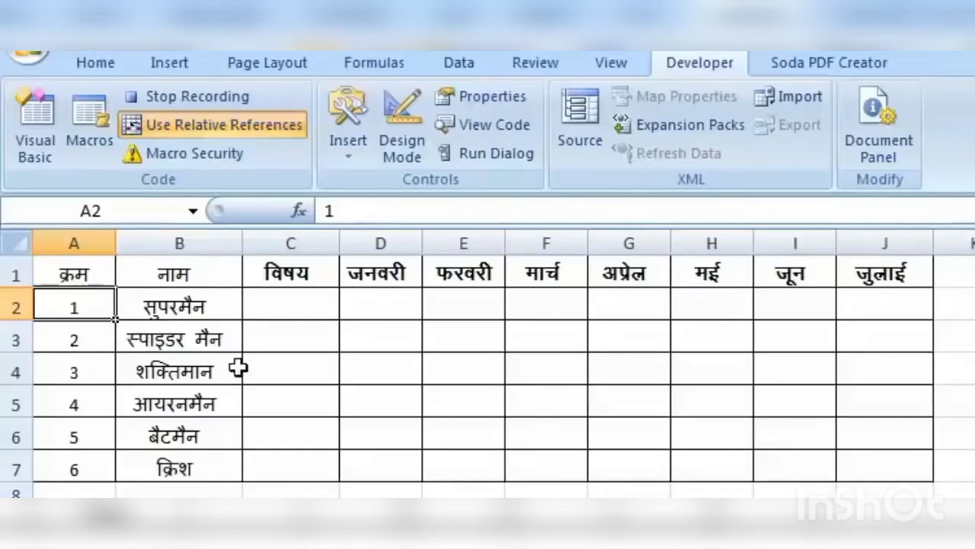
- Insert five blank rows between the first and second names, at rows 3 to 7
left_click(103, 339)
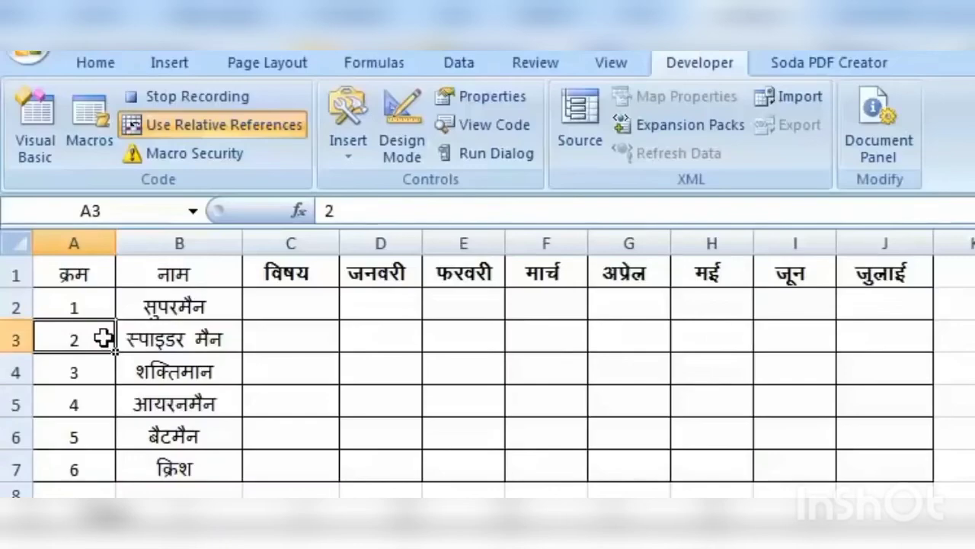
right_click(15, 340)
key("Escape")
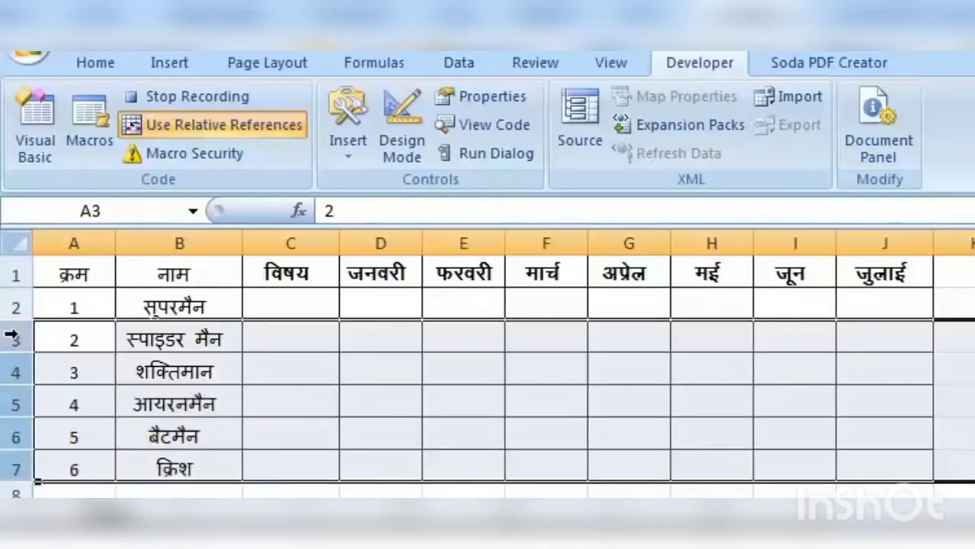
left_click_drag(15, 339, 14, 471)
right_click(14, 471)
key("Escape")
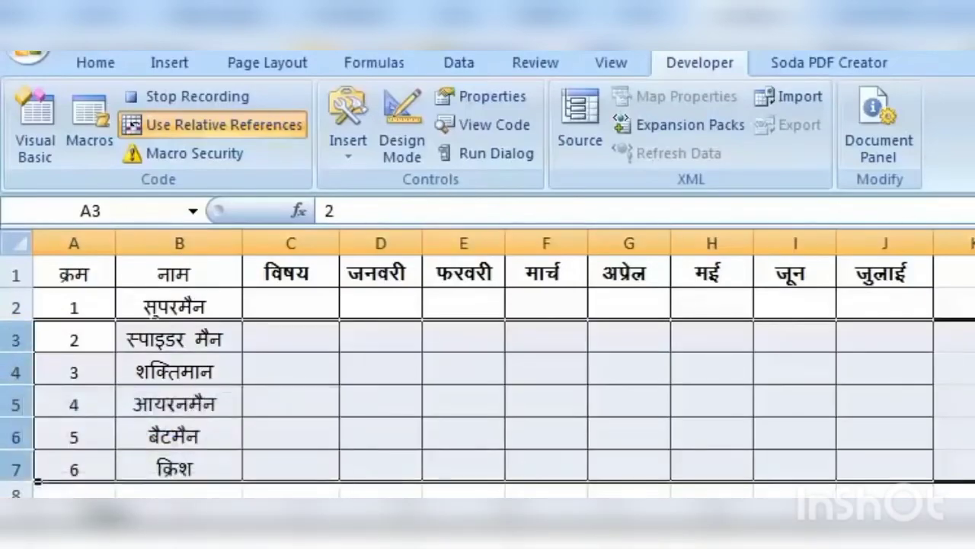
right_click(14, 460)
key("i")
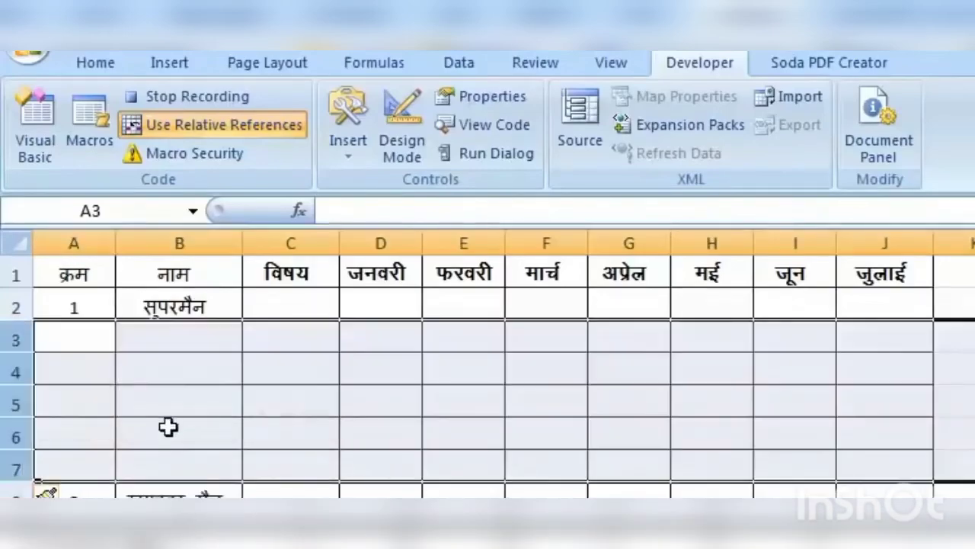
- Enter the subjects गणित, विज्ञान, अंग्रेजी, हिंदी and कंप्यूटर in C2:C6 and the total label योग in C7
left_click(308, 307)
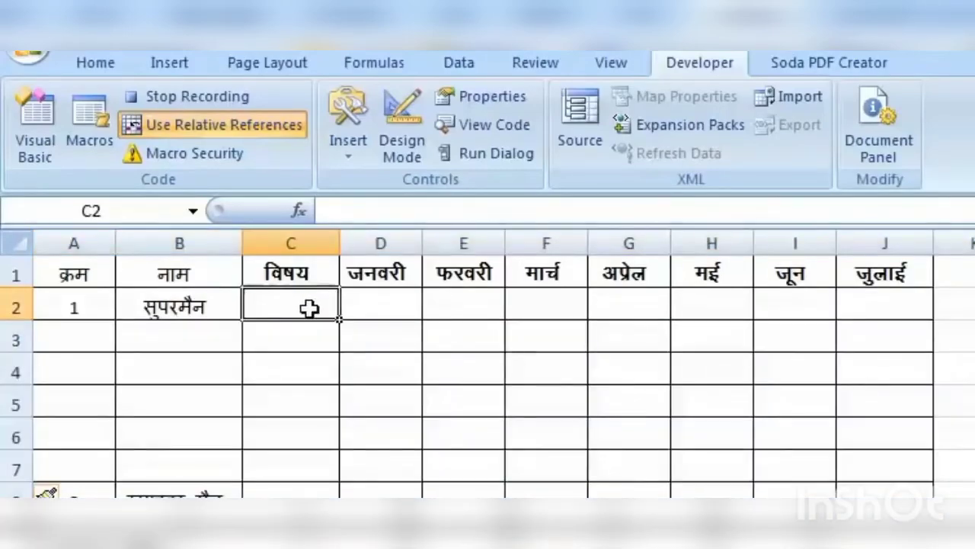
type("xf.kr")
key("Return")
type("foKku")
key("Return")
type("vaxzsth")
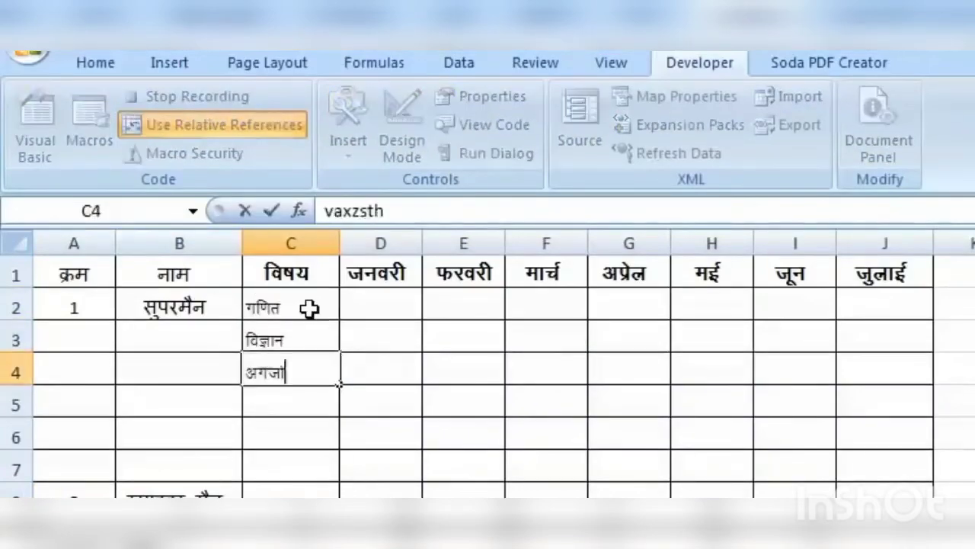
key("Return")
type("fganh")
key("Return")
type("daI;wVj")
key("Return")
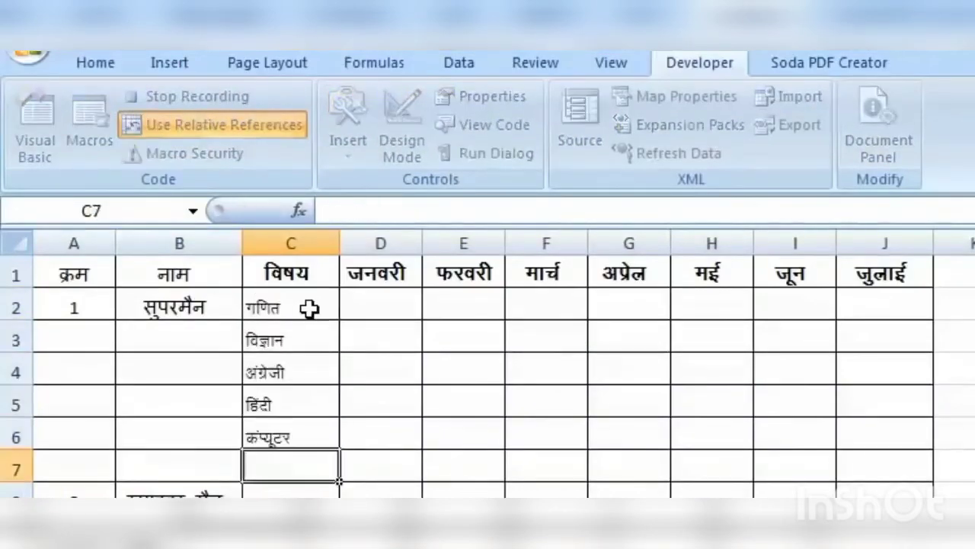
type(";ksx")
key("Tab")
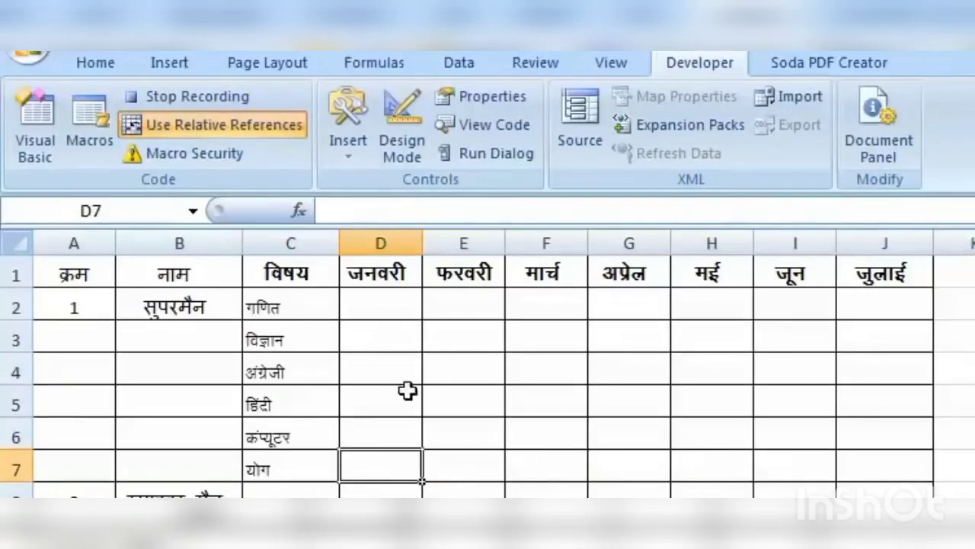
- Enter =SUM(D2:D6) in D7 and fill the formula across to J7
left_click(95, 62)
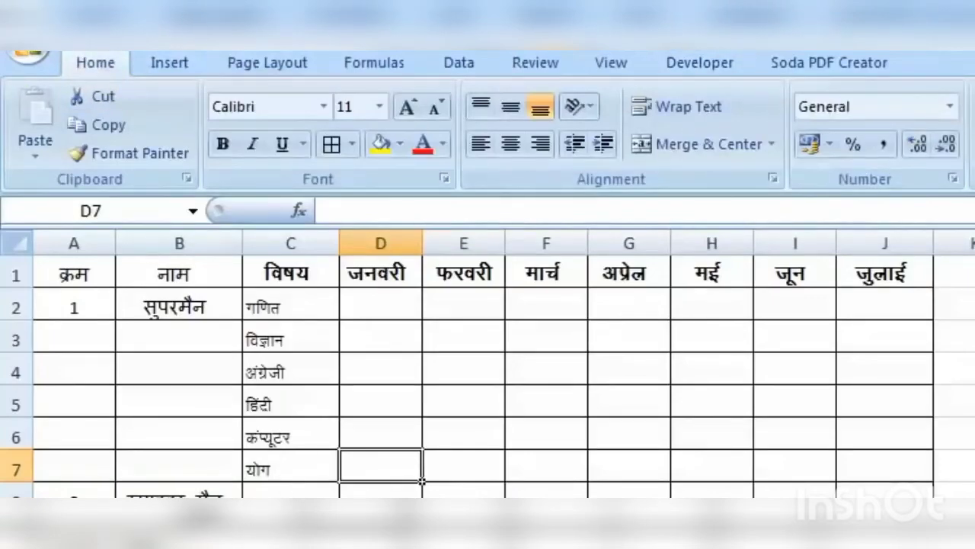
type("=SUM()")
key("Left")
left_click_drag(350, 320, 387, 429)
key("Return")
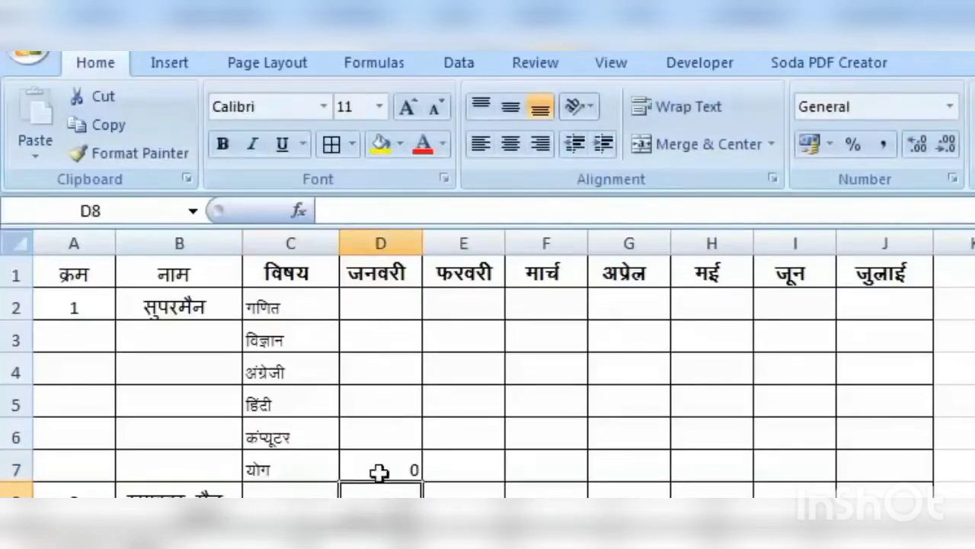
left_click(379, 472)
left_click_drag(421, 481, 899, 497)
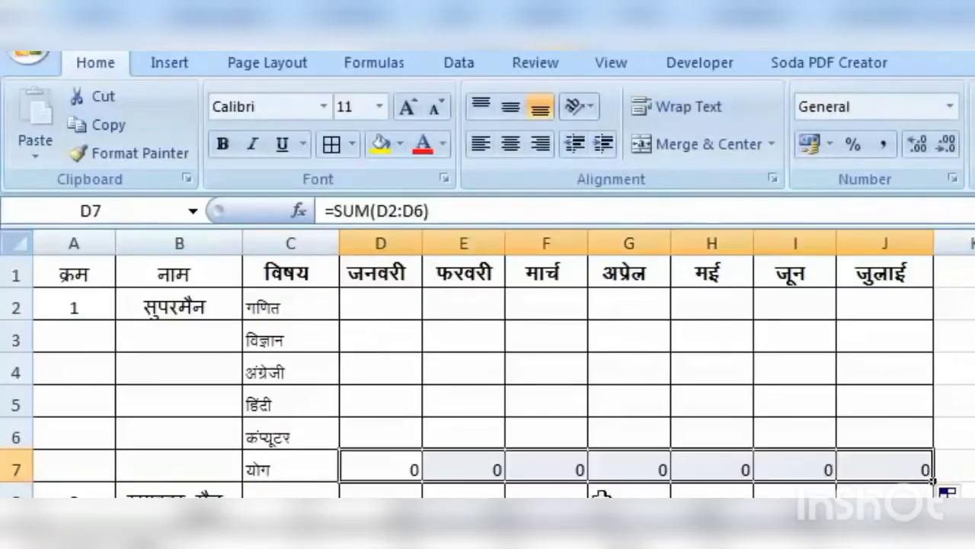
- Format the total row A7:J7 with font size 14, bold text and a grey fill
left_click(34, 466)
left_click_drag(80, 466, 886, 475)
left_click(406, 107)
left_click(407, 107)
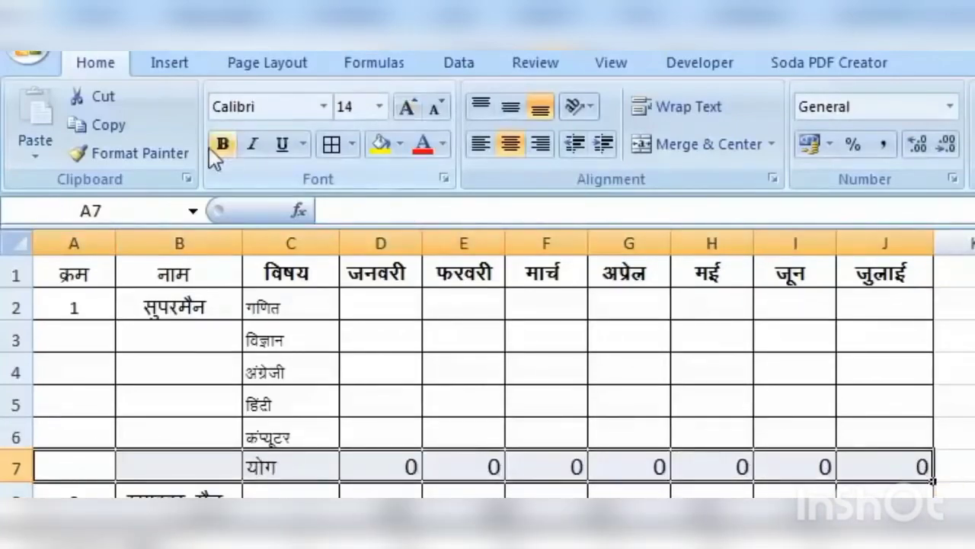
left_click(213, 145)
left_click(400, 144)
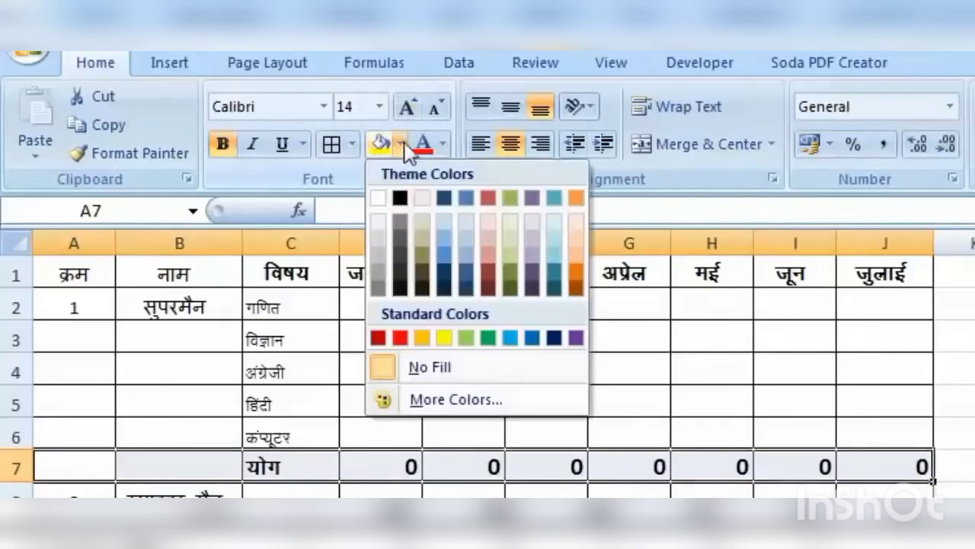
left_click(373, 251)
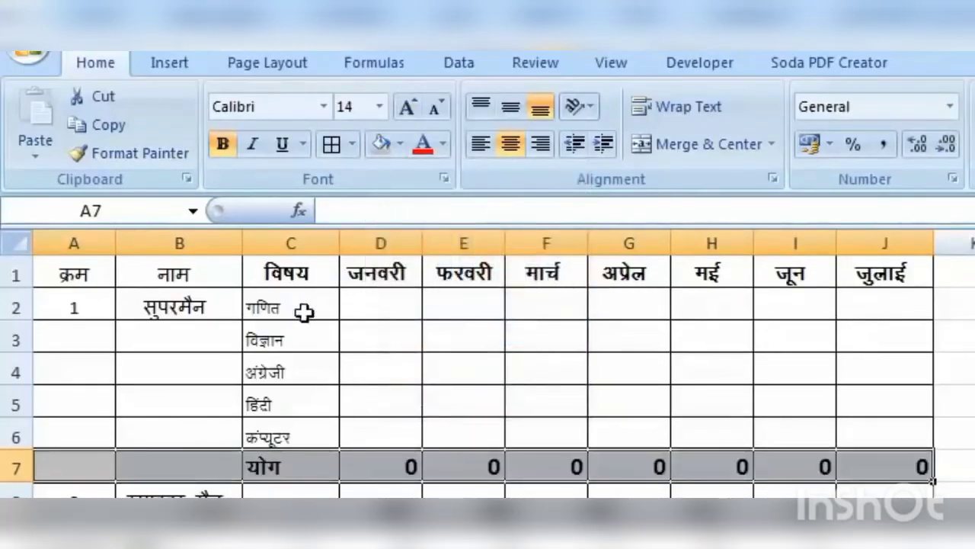
- Increase the font size of the subject names in C2:C6 to 14
left_click_drag(304, 312, 305, 431)
left_click(408, 106)
left_click(408, 106)
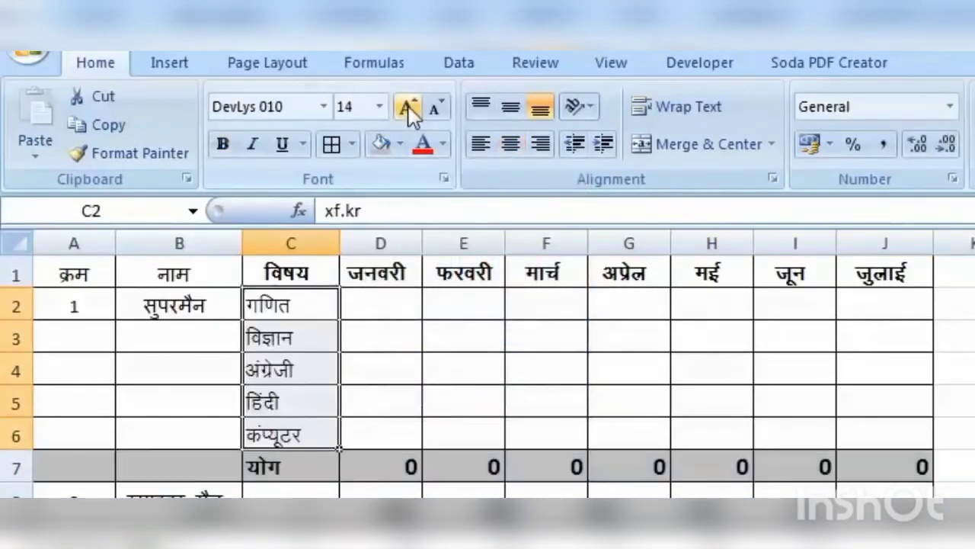
- Select the July total in J7 and stop recording the macro
left_click(629, 466)
left_click(887, 466)
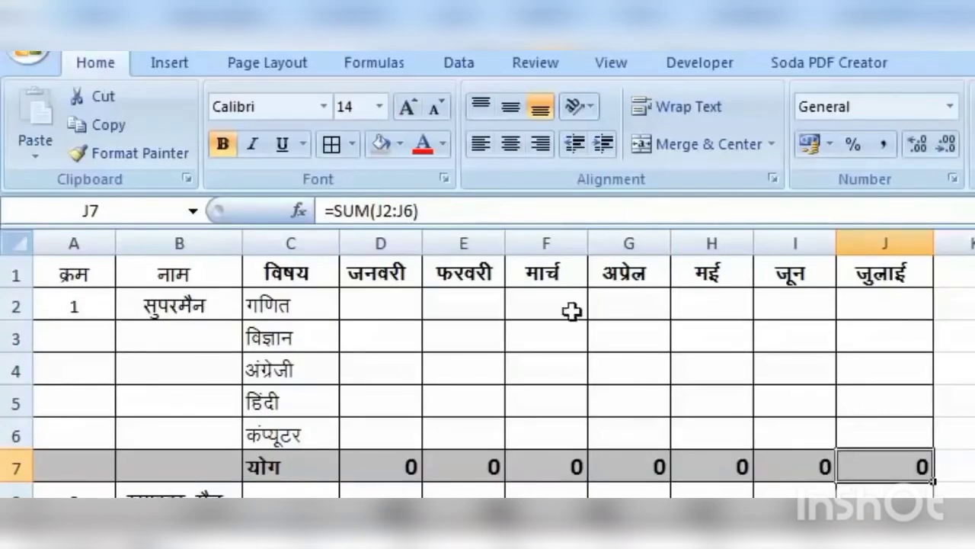
left_click(719, 63)
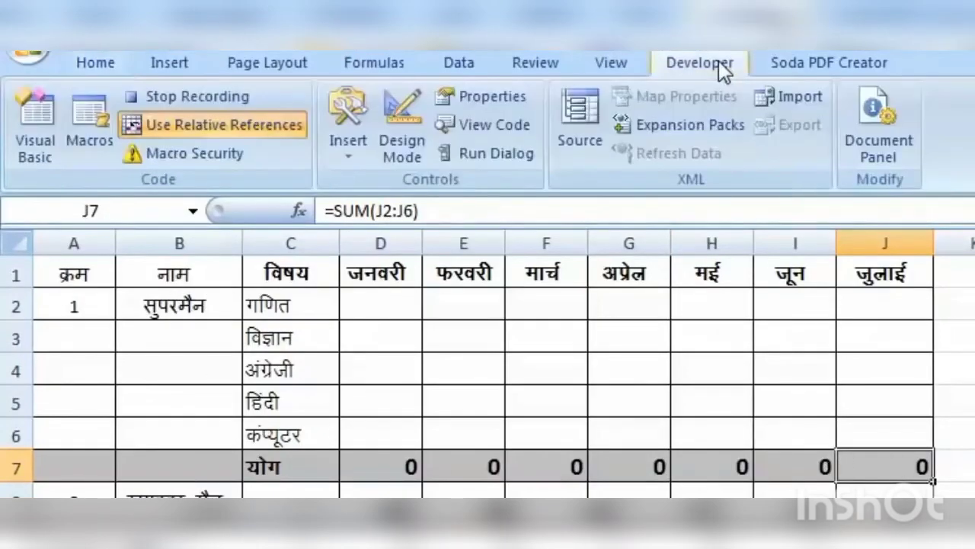
left_click(186, 98)
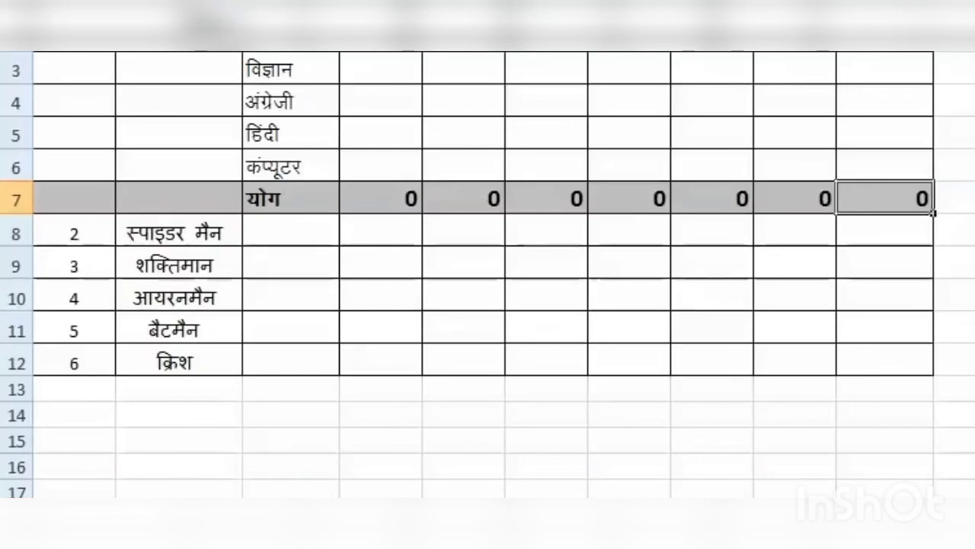
- Run Macro5 from A8 to add the subject rows and total row for the second name
left_click(79, 232)
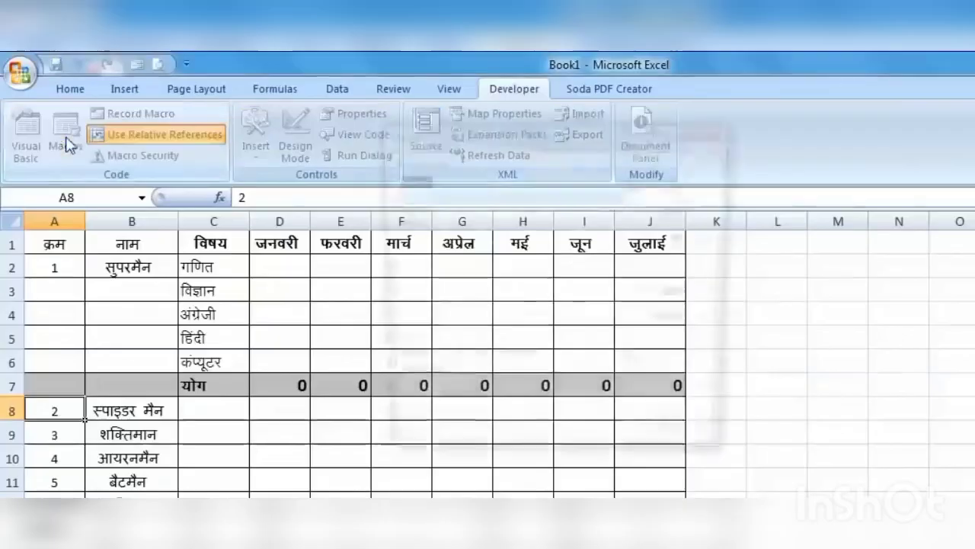
left_click(67, 143)
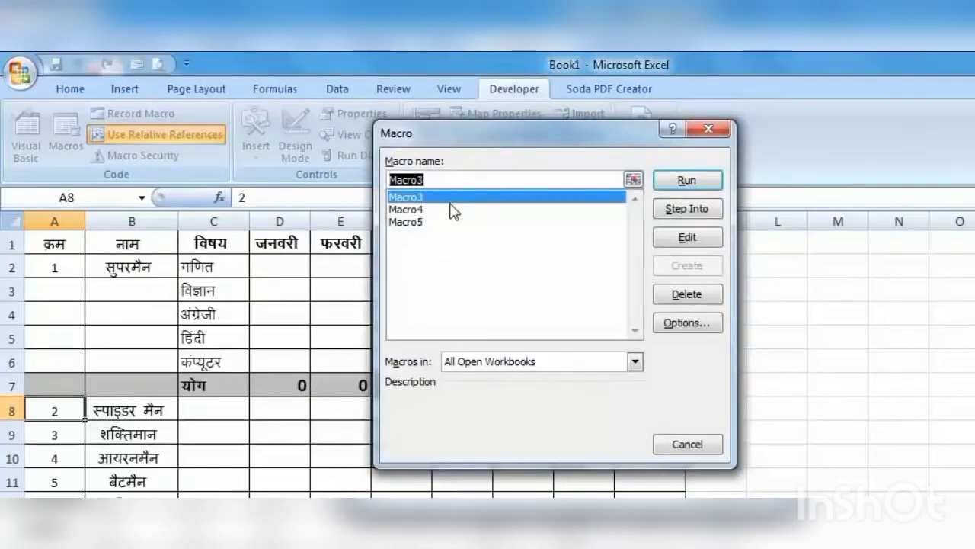
left_click(421, 222)
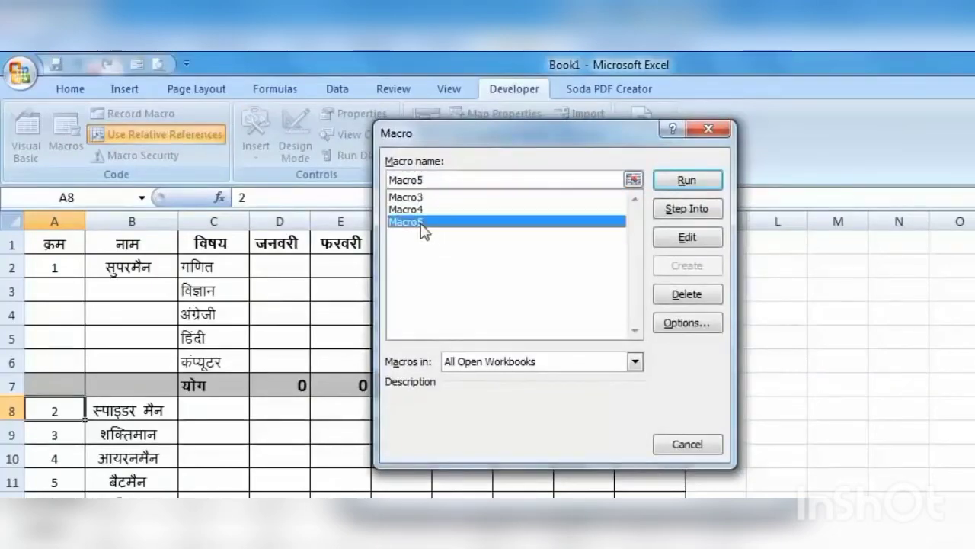
left_click(688, 183)
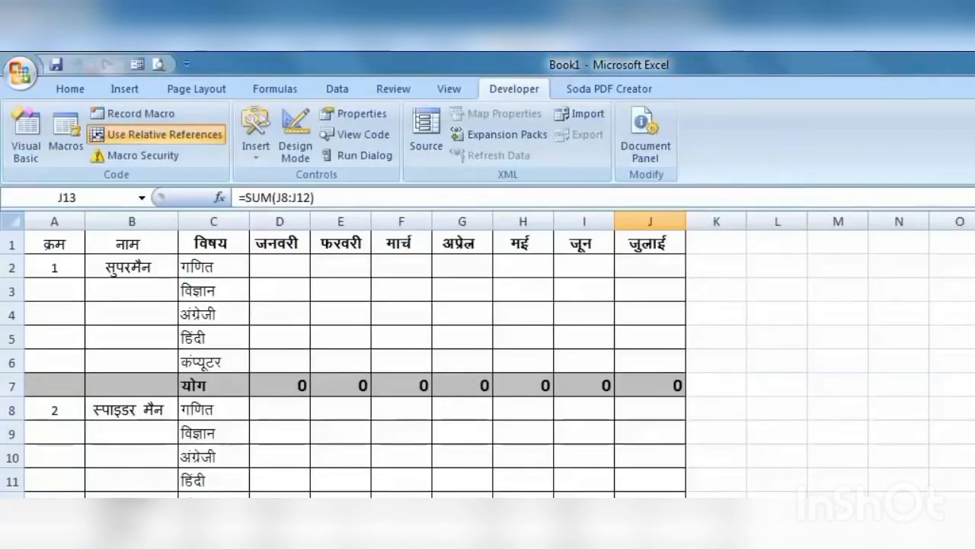
scroll(708, 455, "down", 1)
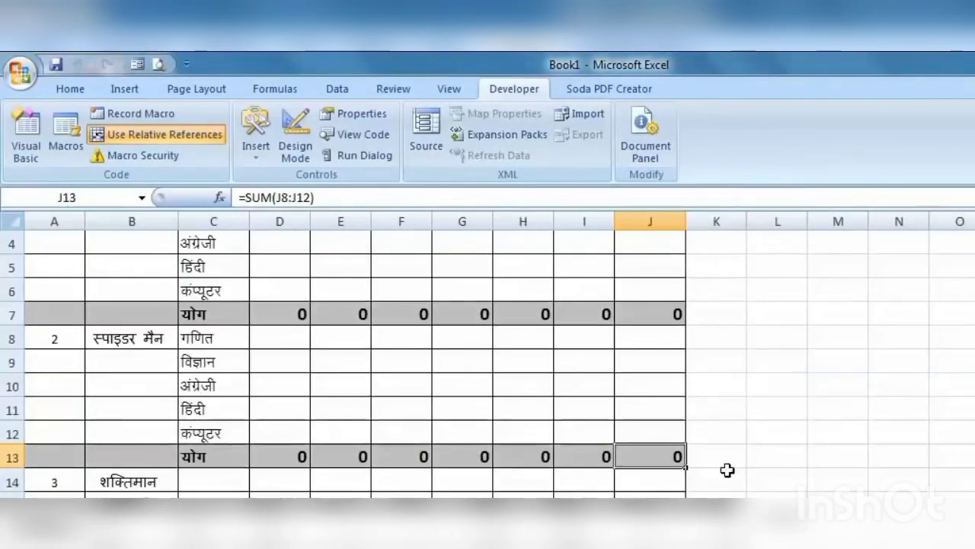
- Run Macro5 from A14 to add the subject rows and total row for the third name
left_click(71, 480)
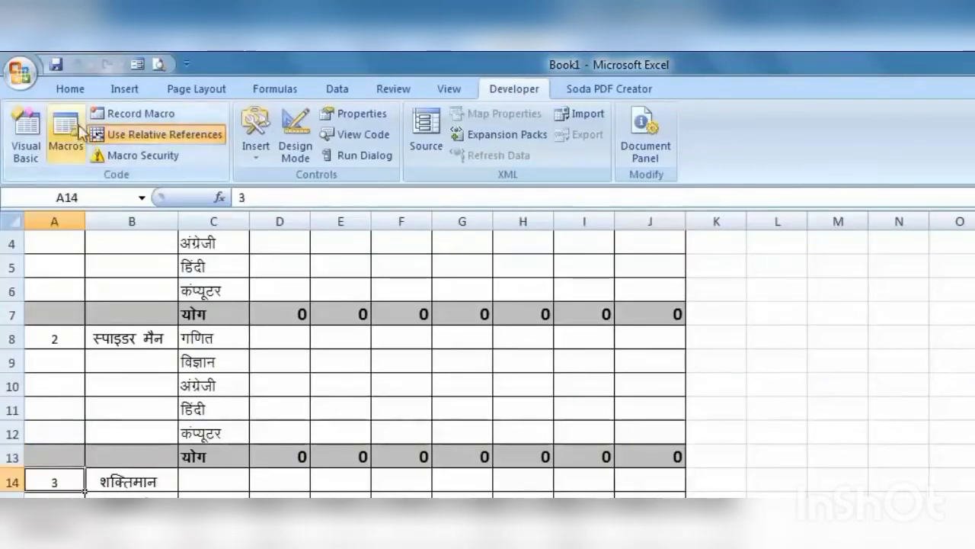
left_click(82, 131)
left_click(505, 223)
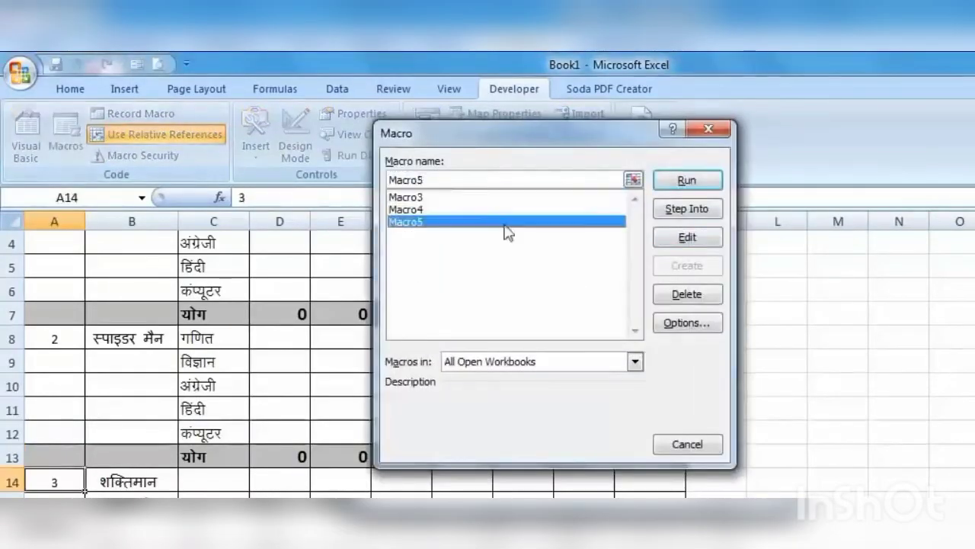
left_click(663, 187)
scroll(300, 490, "down", 3)
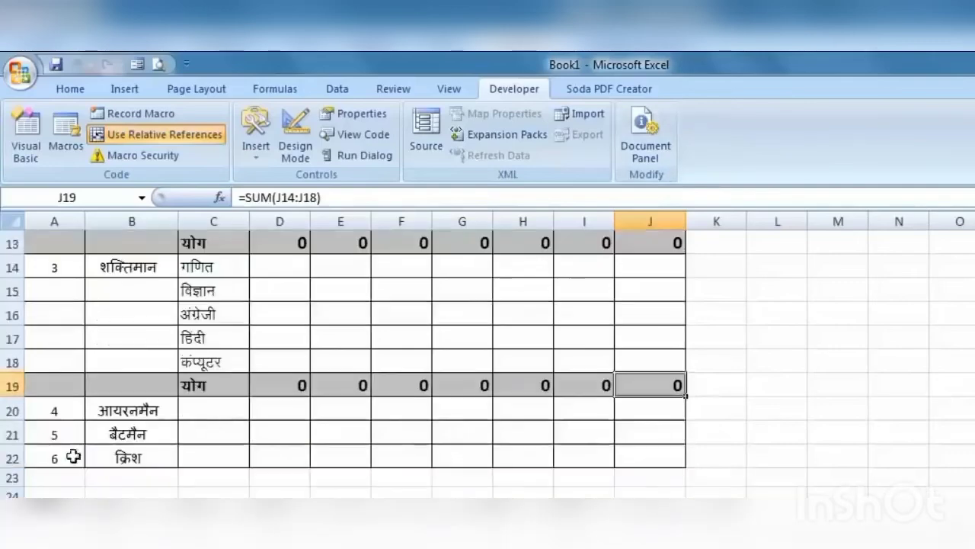
- Run Macro5 from A20 to add the subject rows and total row for the fourth name
left_click(48, 409)
left_click(67, 135)
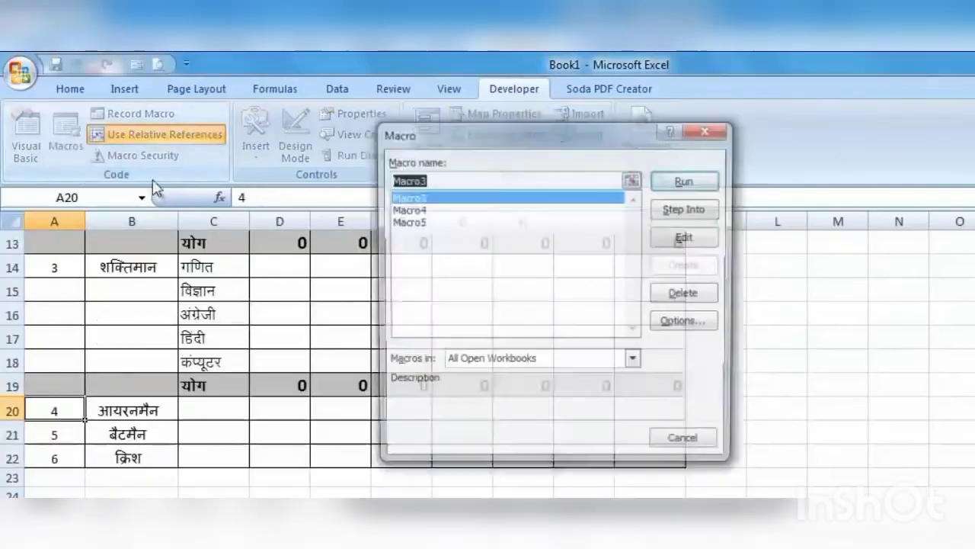
left_click(518, 223)
left_click(685, 182)
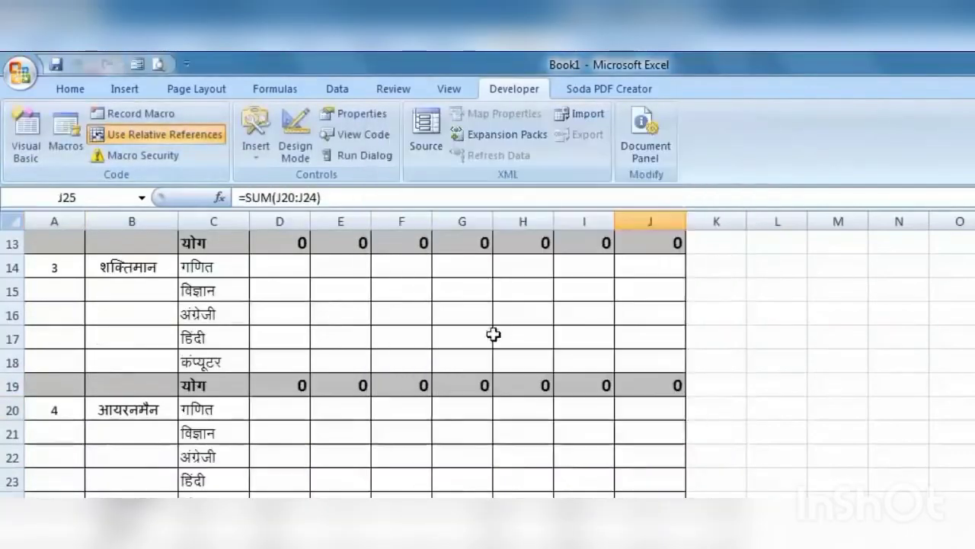
- Run Macro5 from A26 to add the subject rows and total row for the fifth name
left_click(53, 547)
left_click(73, 155)
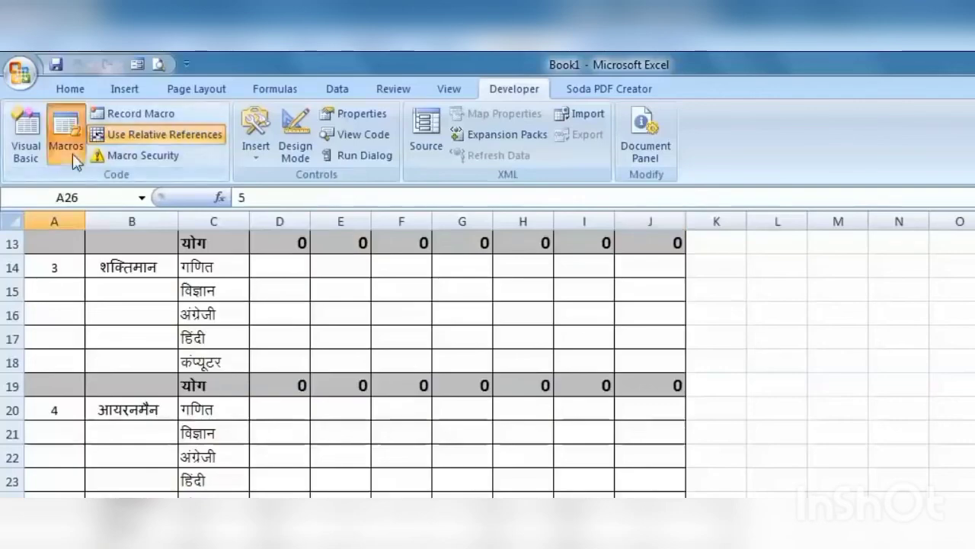
left_click(553, 222)
left_click(688, 180)
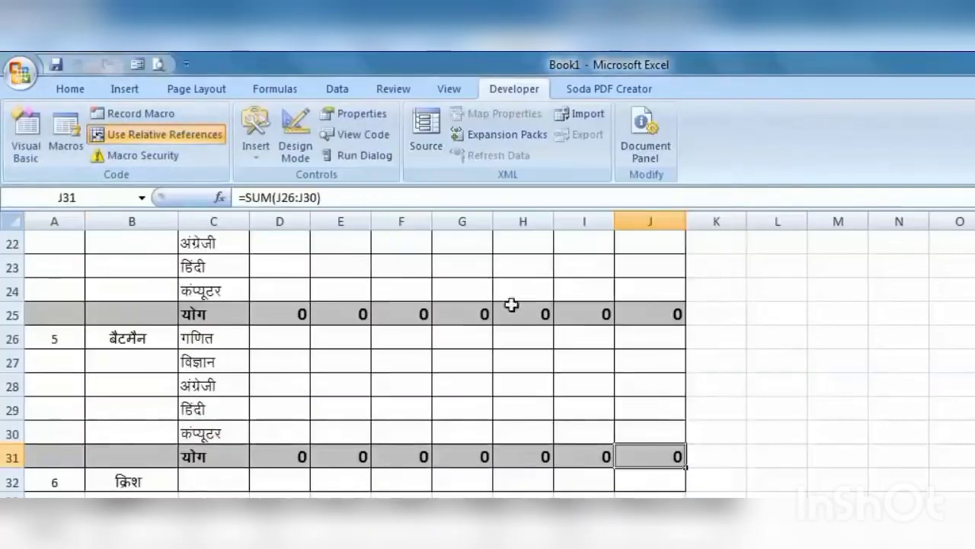
- Run the recorded macro from A32 to add the subject and total rows for the sixth name, and look over the rows
left_click(81, 483)
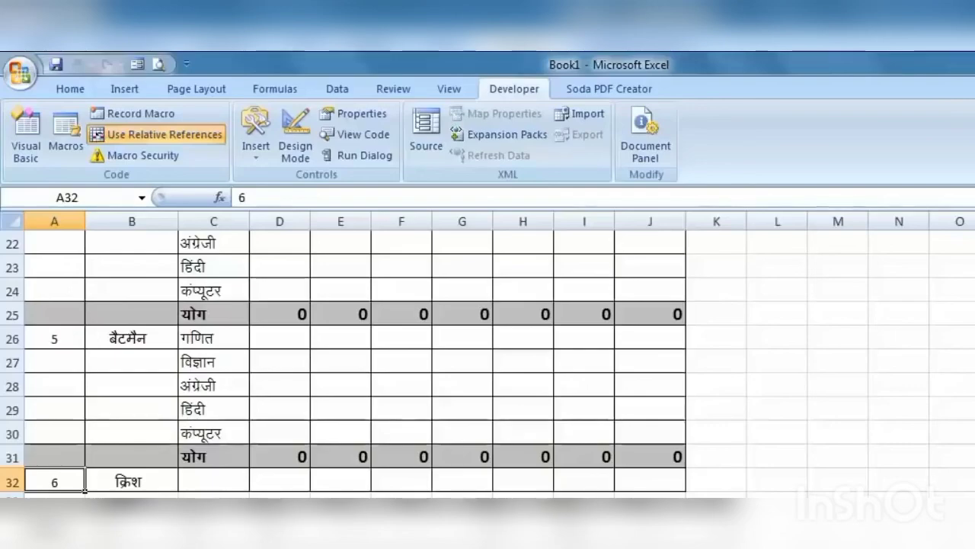
key("ctrl+q")
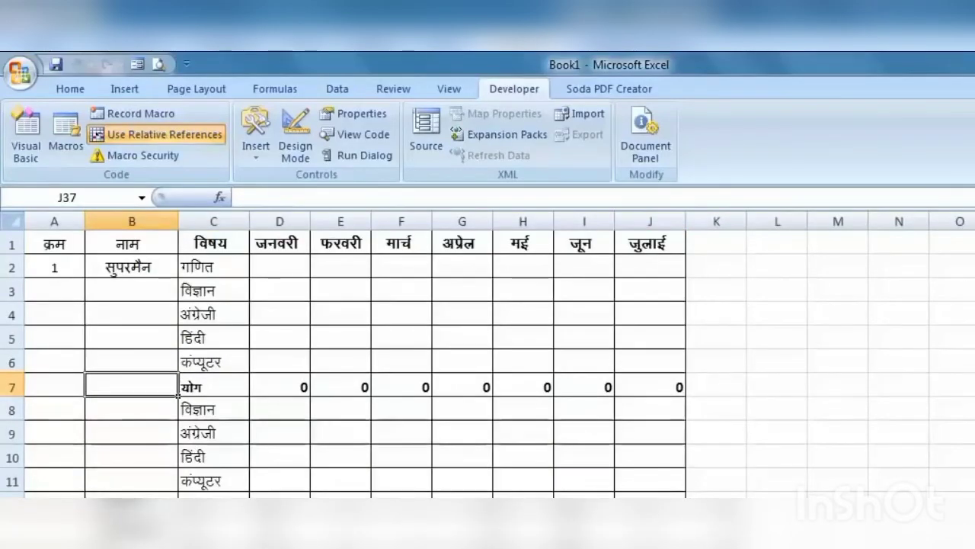
scroll(711, 361, "down", 12)
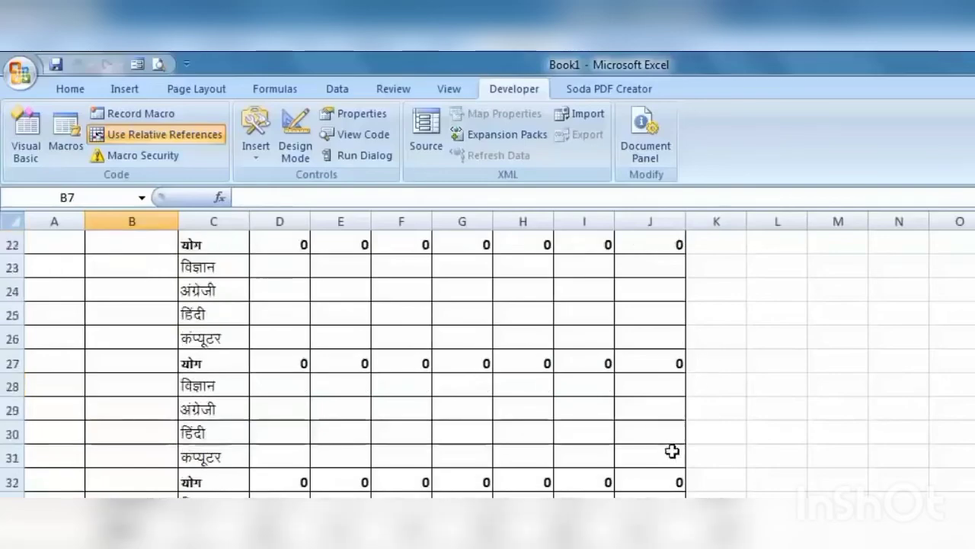
scroll(274, 403, "down", 9)
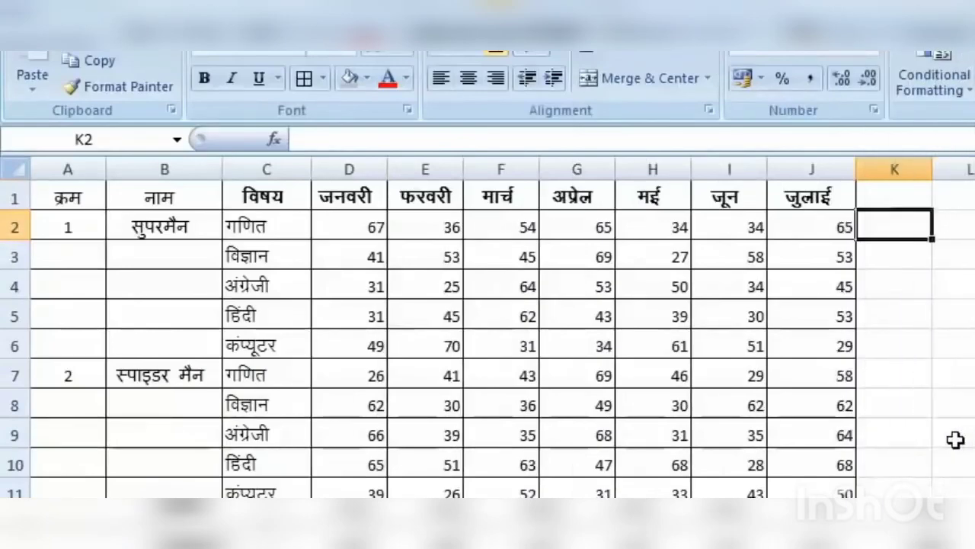
- Insert a blank row above row 7 of the filled-in marks table, between the first and second names
scroll(196, 305, "down", 5)
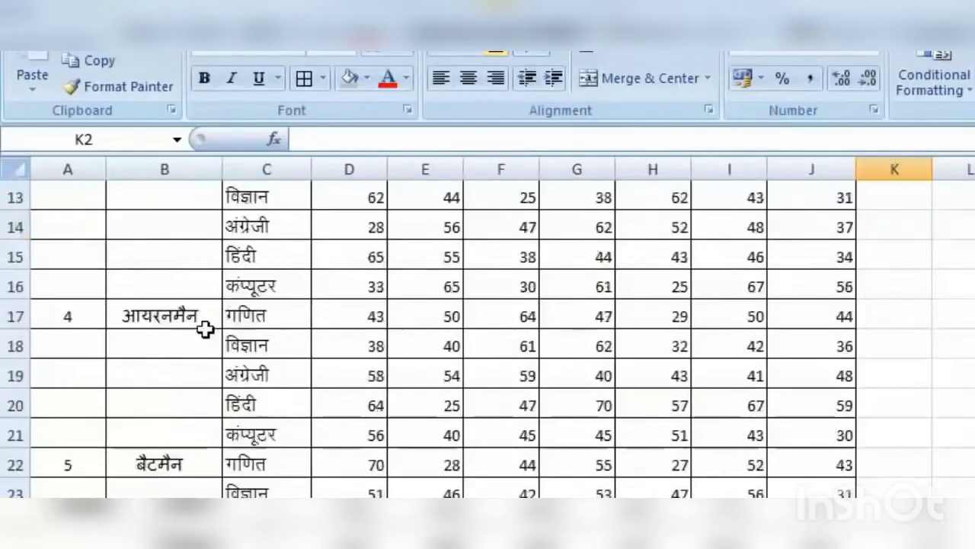
scroll(320, 411, "up", 5)
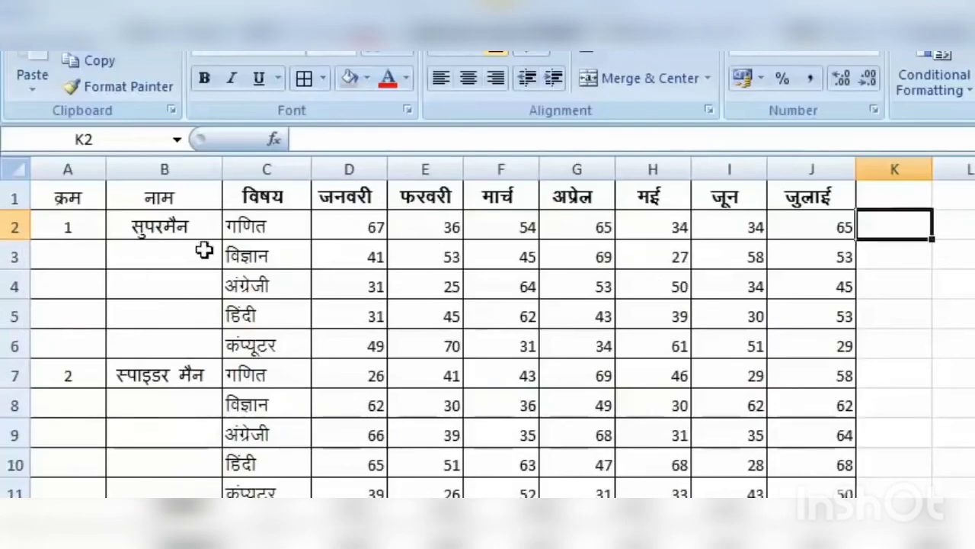
left_click(134, 227)
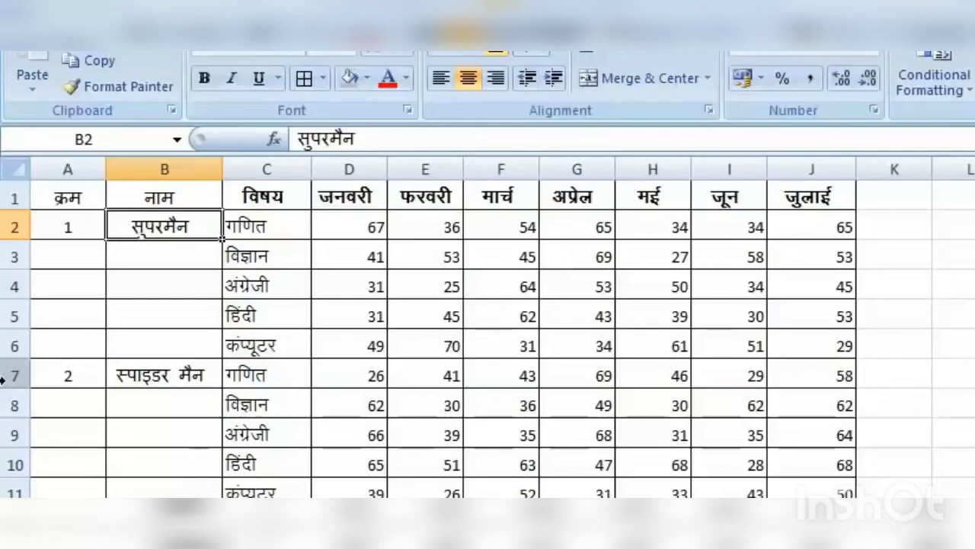
left_click(276, 228)
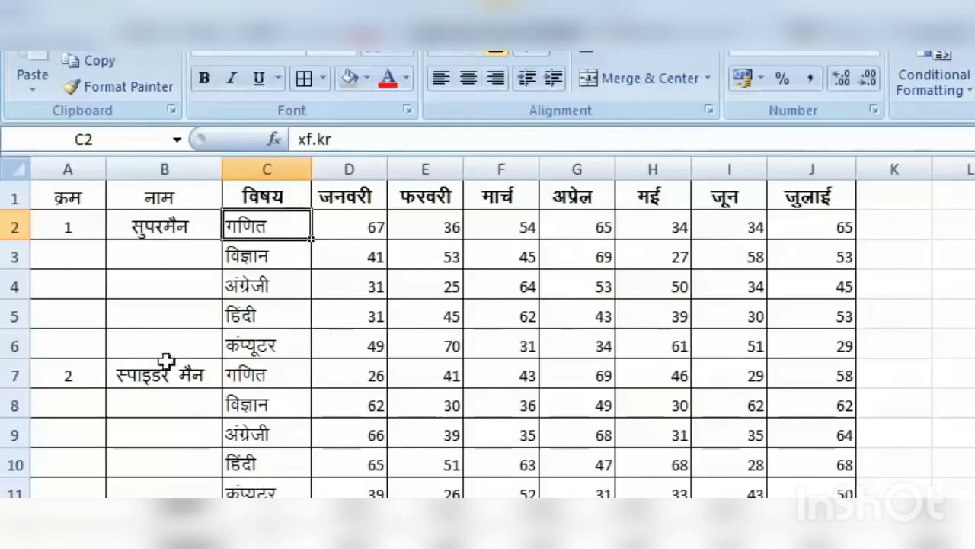
right_click(11, 373)
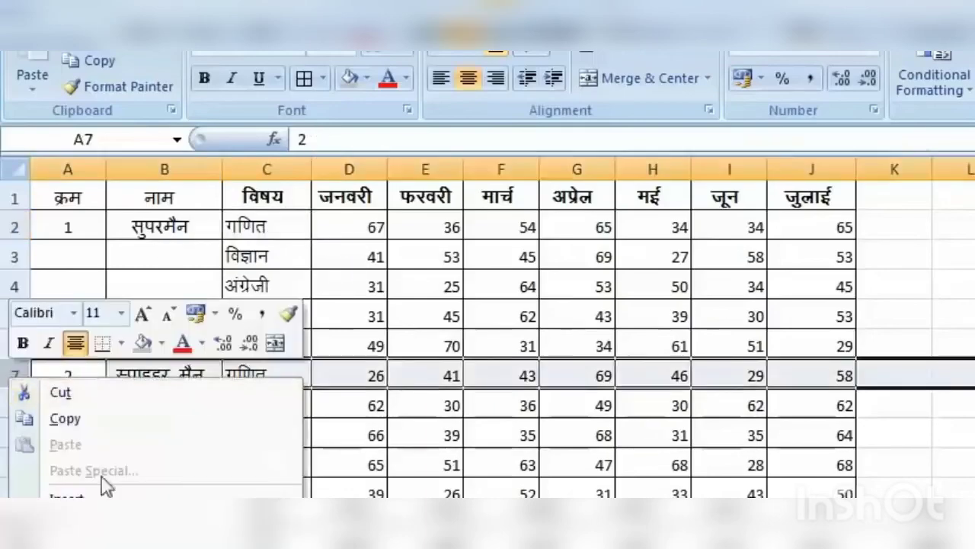
left_click(110, 494)
left_click(305, 374)
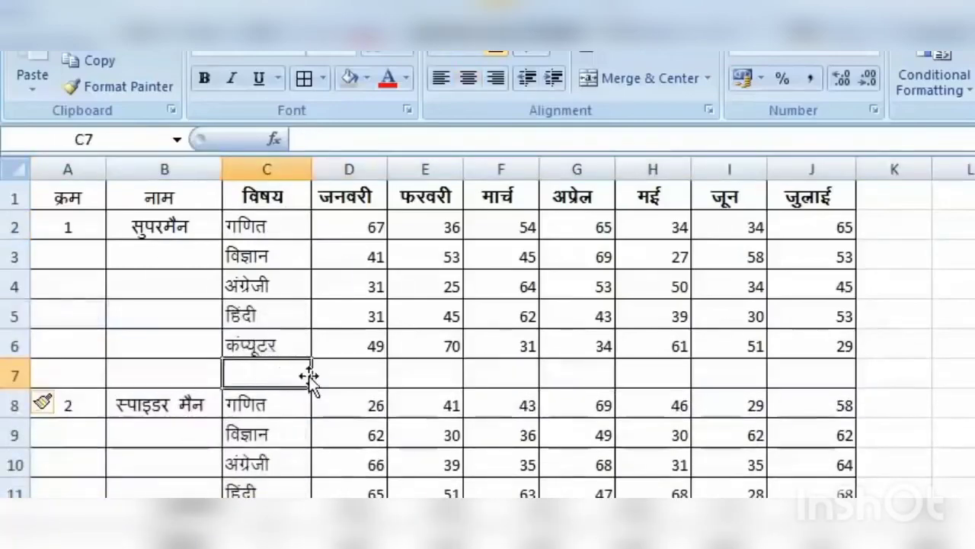
left_click(368, 378)
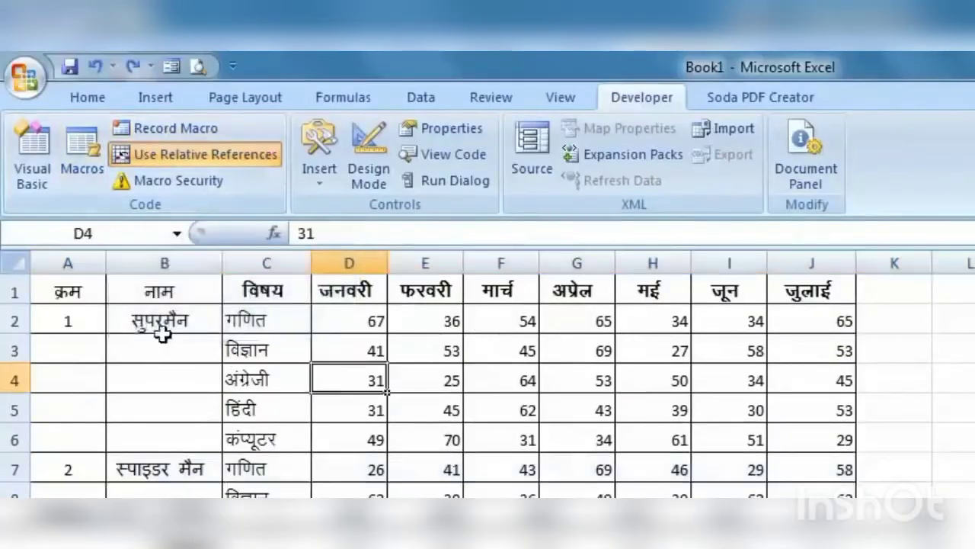
- Start recording a macro named sum from A2, stored in This Workbook, with the capital letter L as its shortcut
left_click(130, 327)
left_click(57, 322)
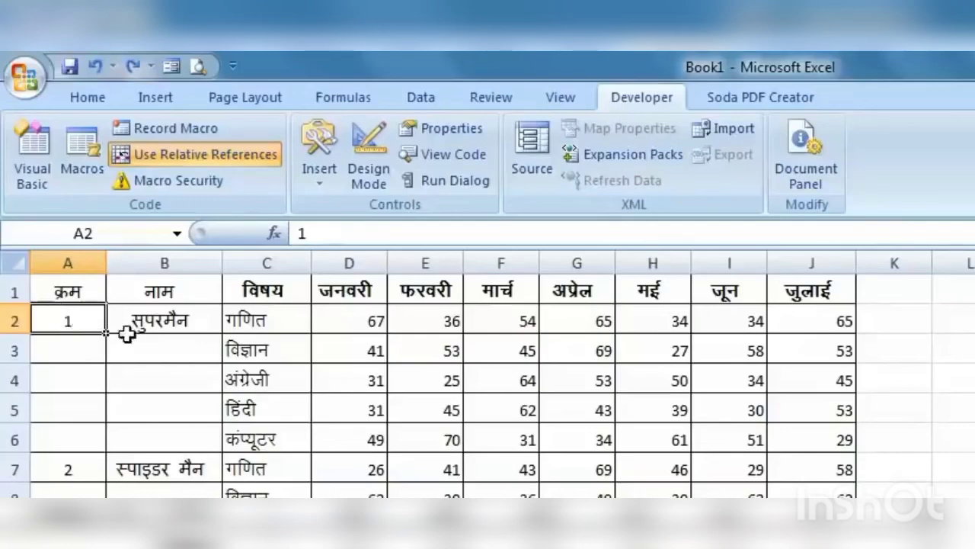
left_click(161, 125)
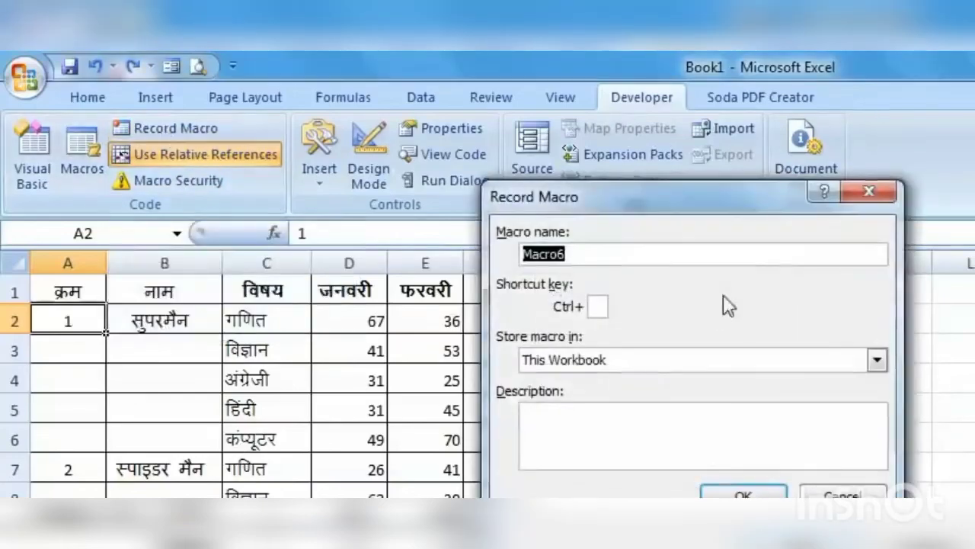
type("sum")
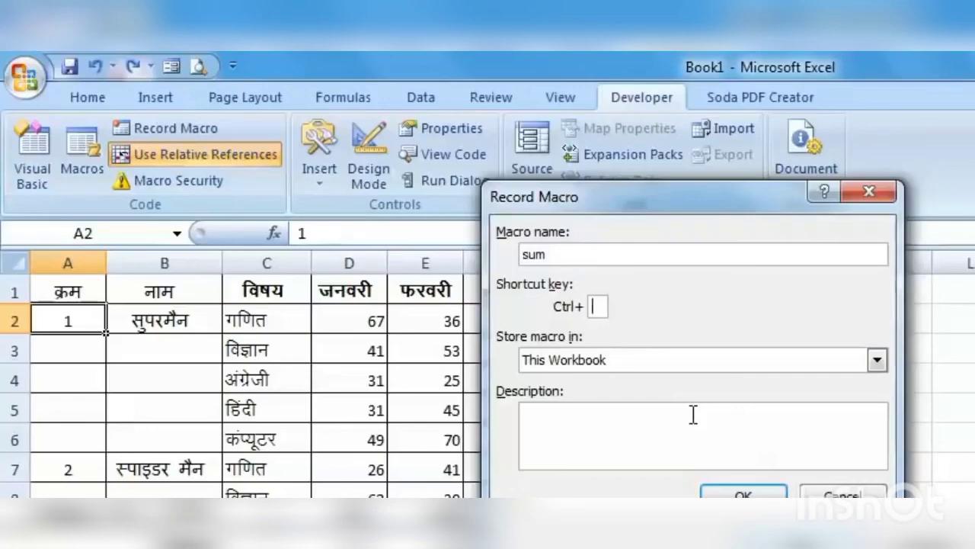
type("L")
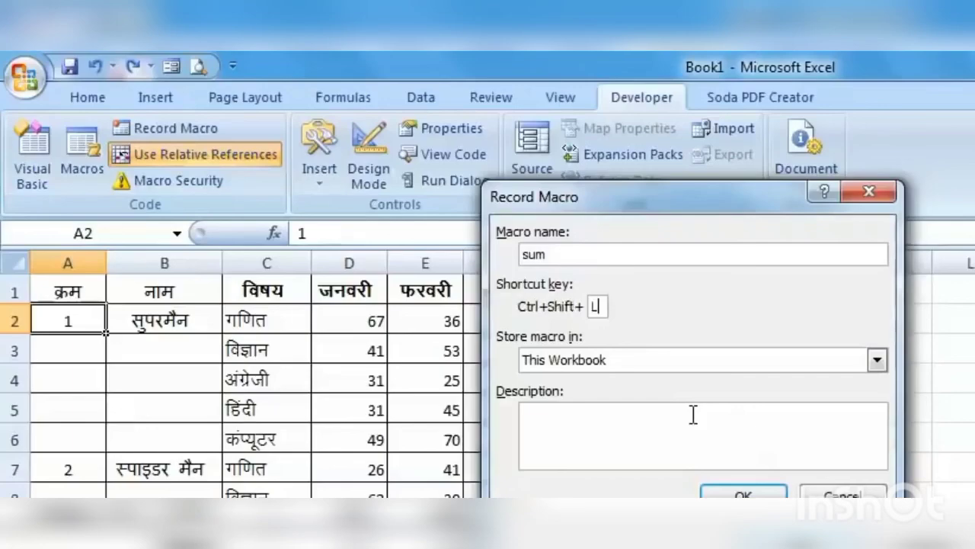
left_click(720, 490)
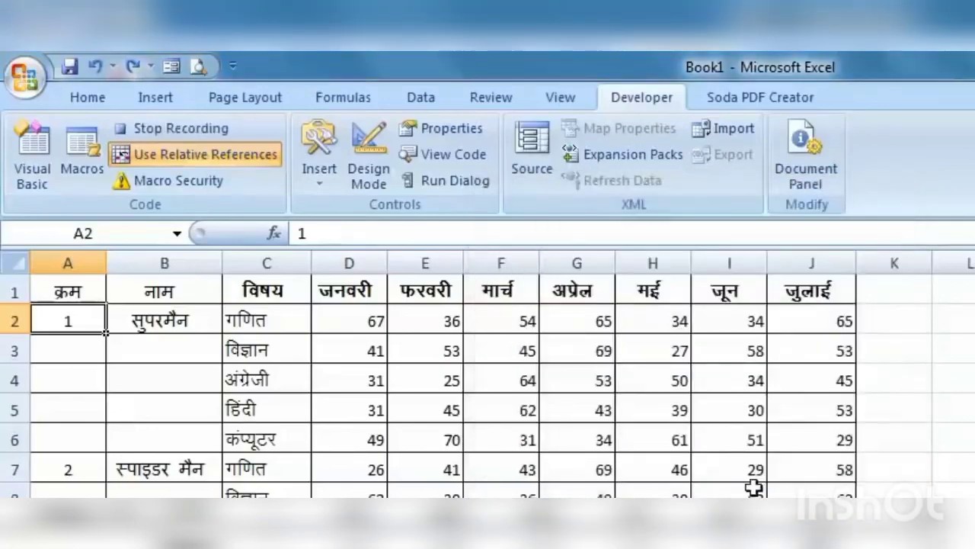
- Move down from A2 to A7 and insert a blank row above the second name's first subject row
key("Down")
key("Down")
key("Down")
key("Down")
key("Down")
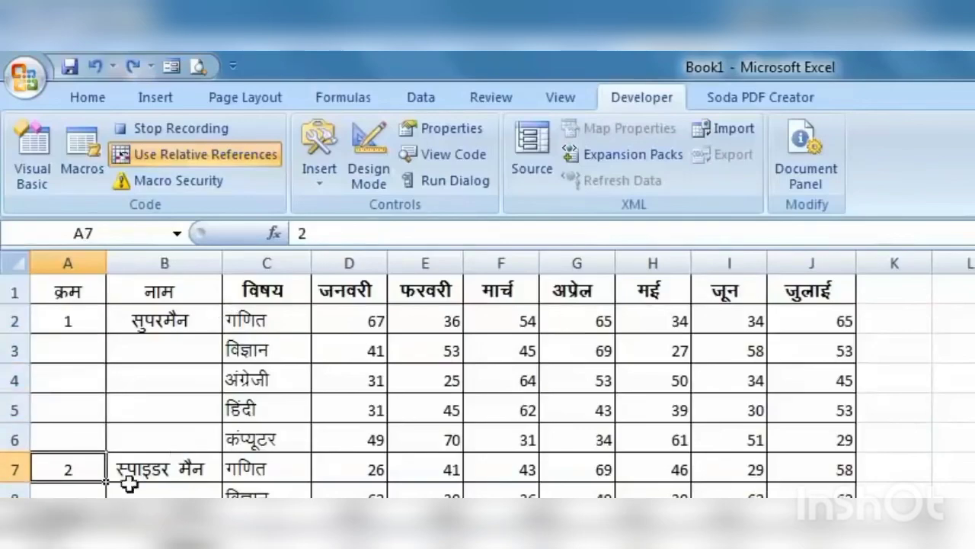
right_click(9, 464)
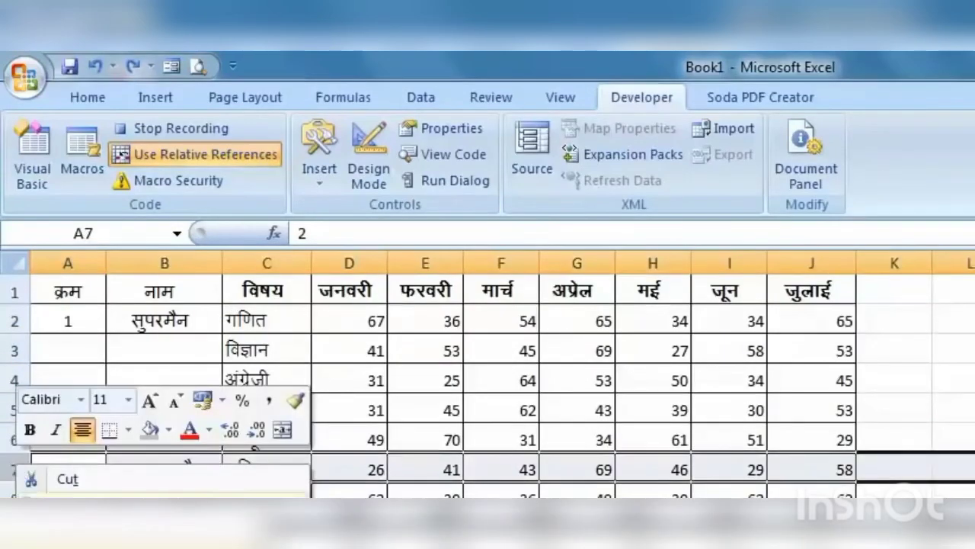
left_click(153, 539)
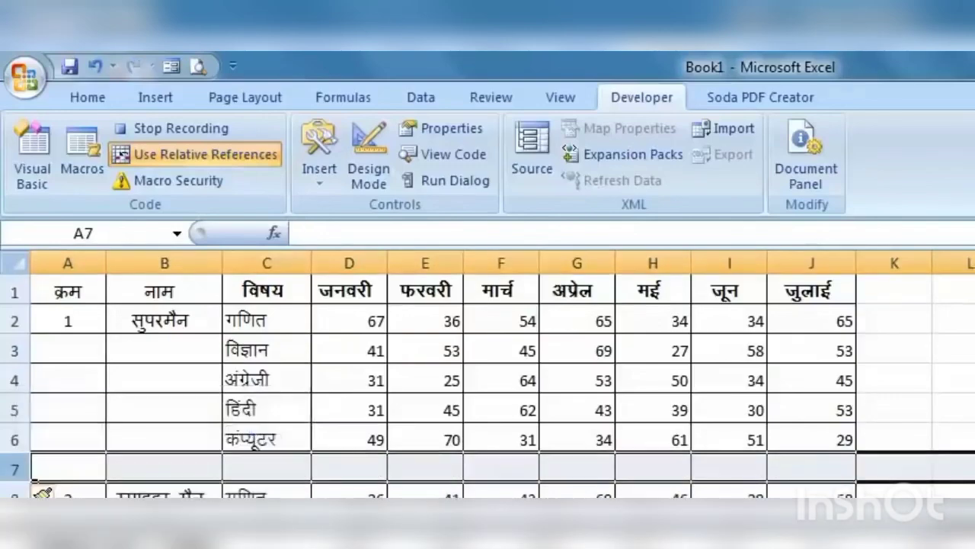
- Label the new row योग in C7
left_click(292, 470)
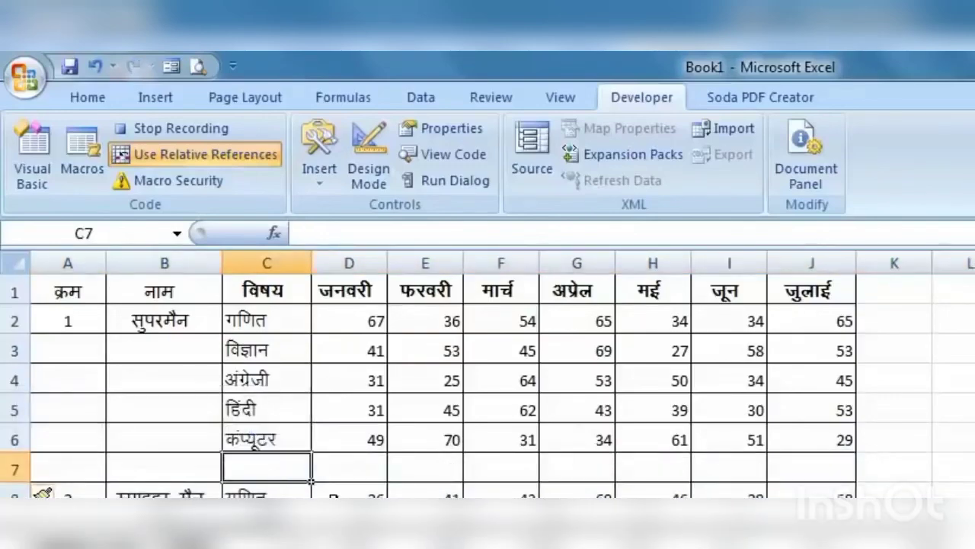
type("योग")
key("Tab")
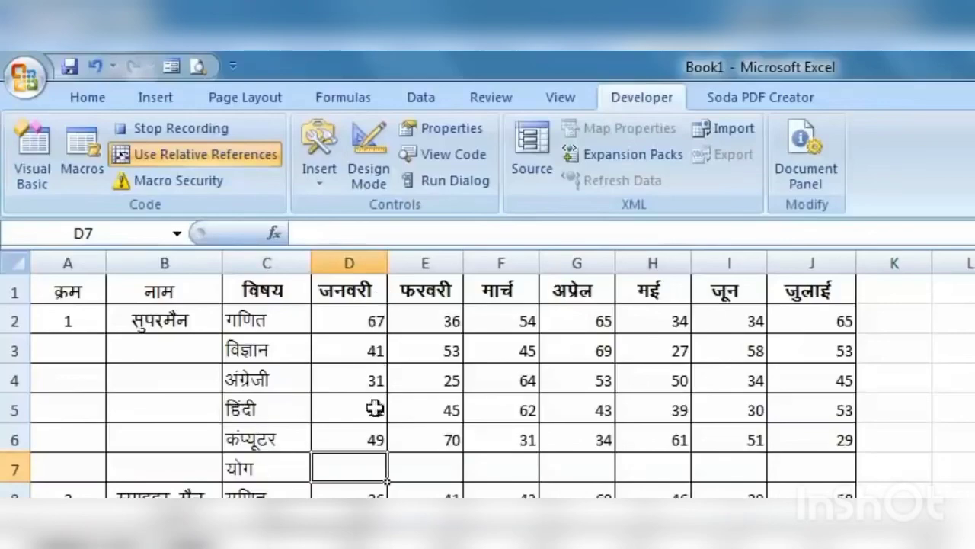
- Sum the January marks D2:D6 in D7 and fill the formula across to July in J7
left_click(85, 98)
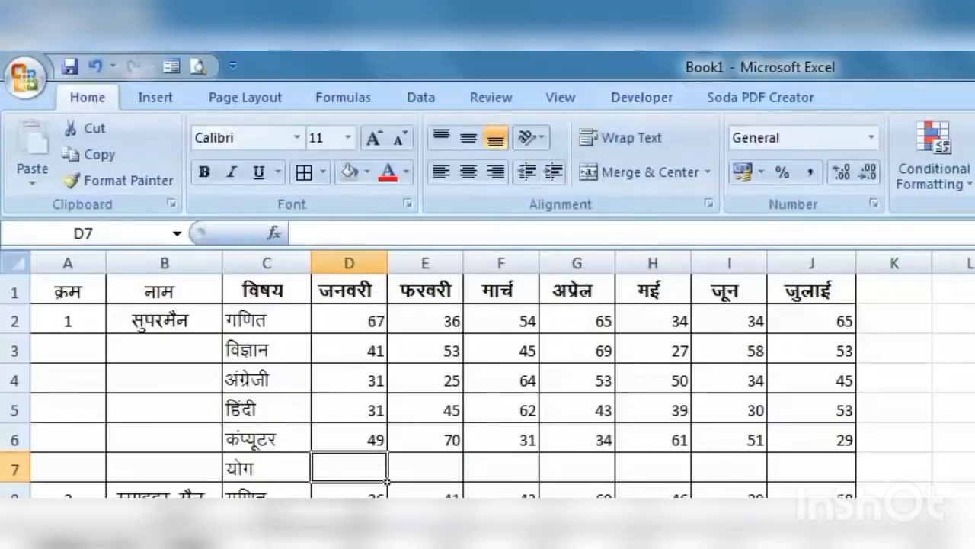
key("alt+equal")
key("Return")
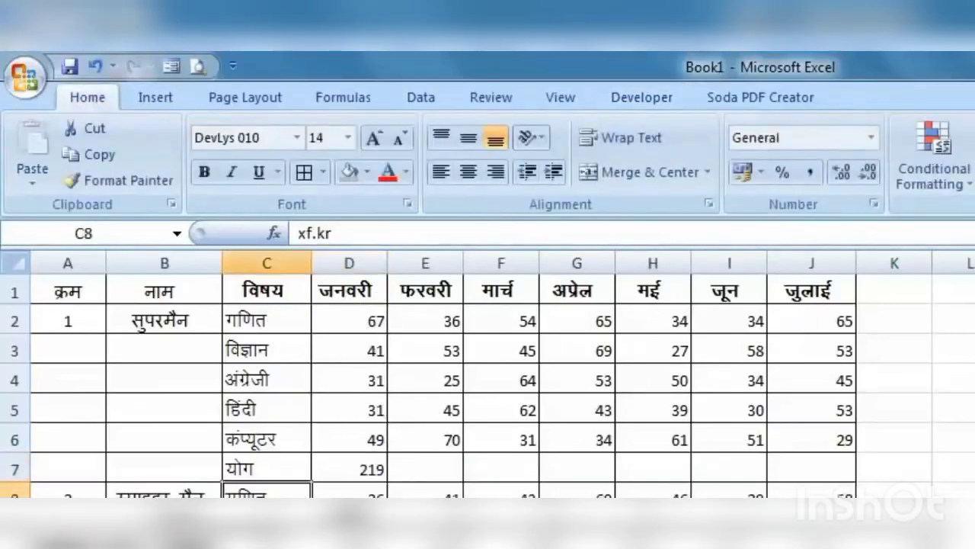
left_click(360, 468)
left_click_drag(389, 483, 852, 485)
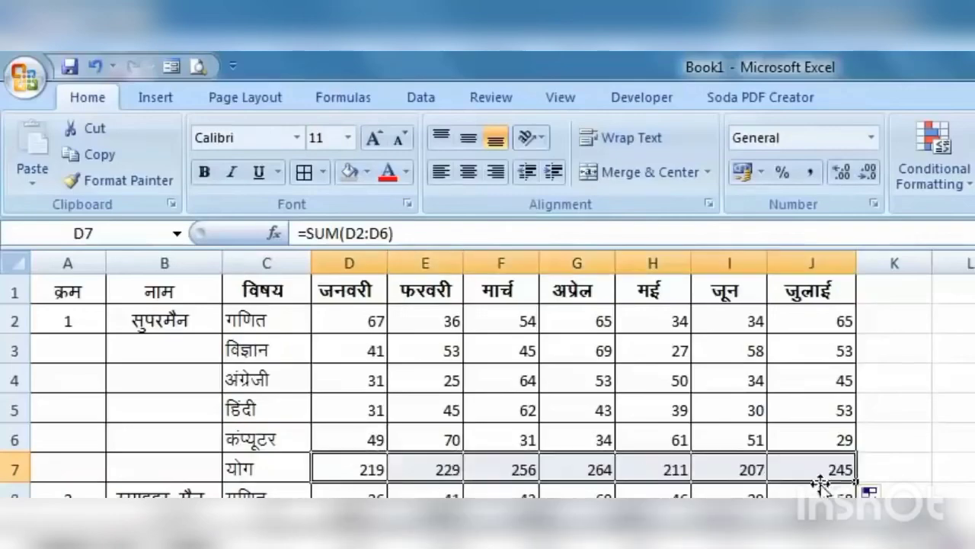
- Make the whole total row 7 bold and stop recording the macro with J7 selected
left_click(11, 468)
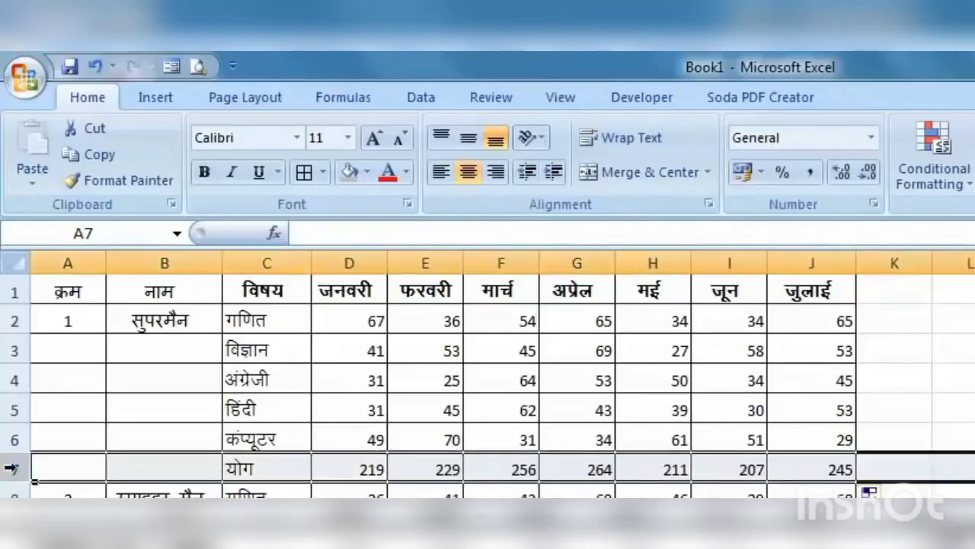
left_click(205, 173)
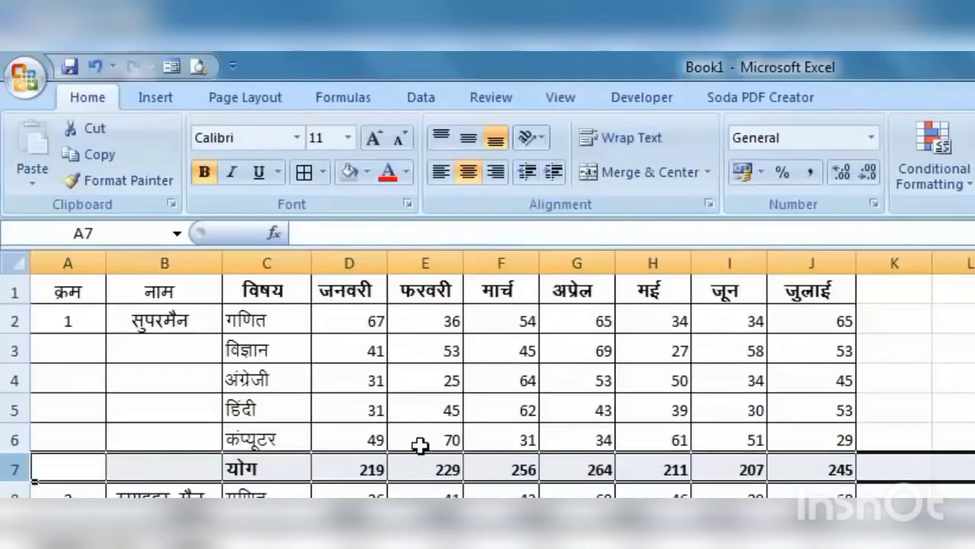
left_click(810, 464)
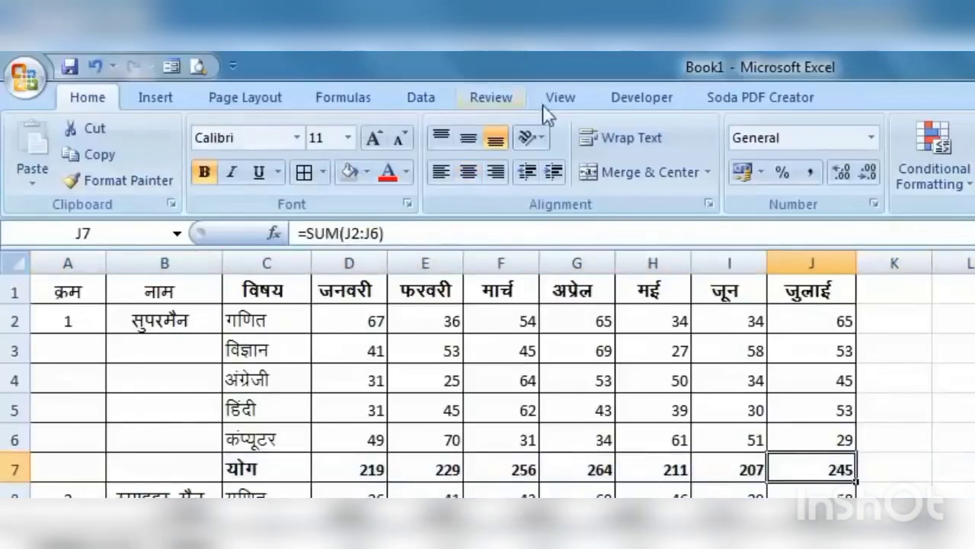
left_click(643, 102)
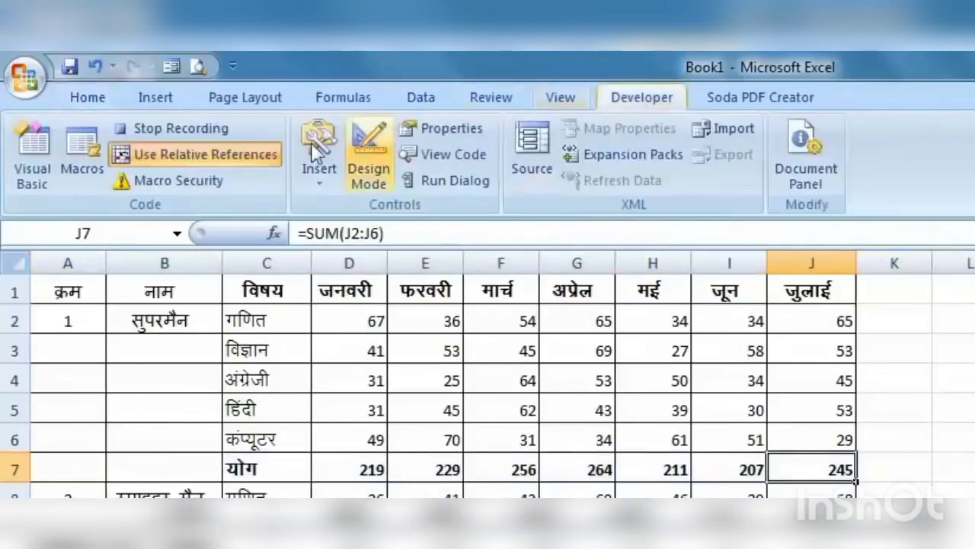
left_click(151, 134)
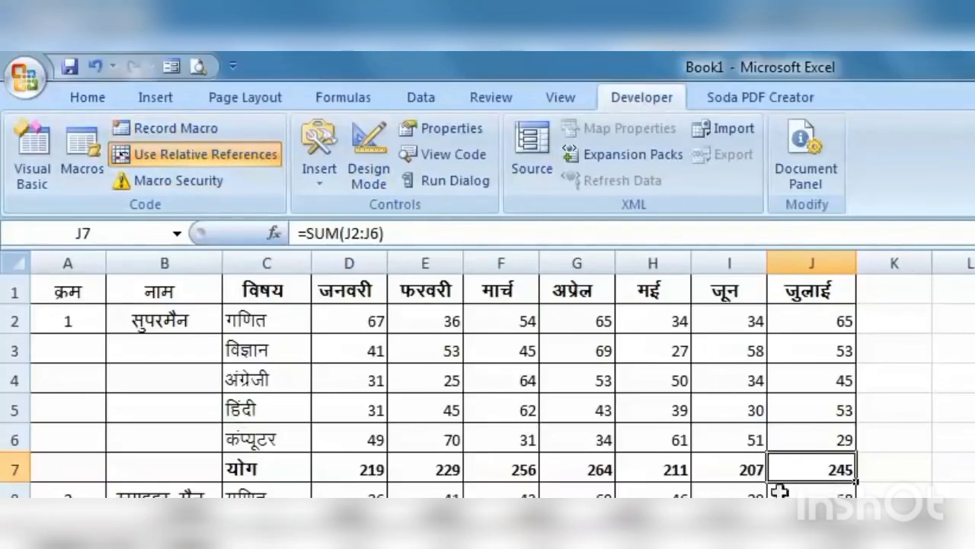
- Run the sum macro from A8 to add a total row for the second name
left_click(92, 496)
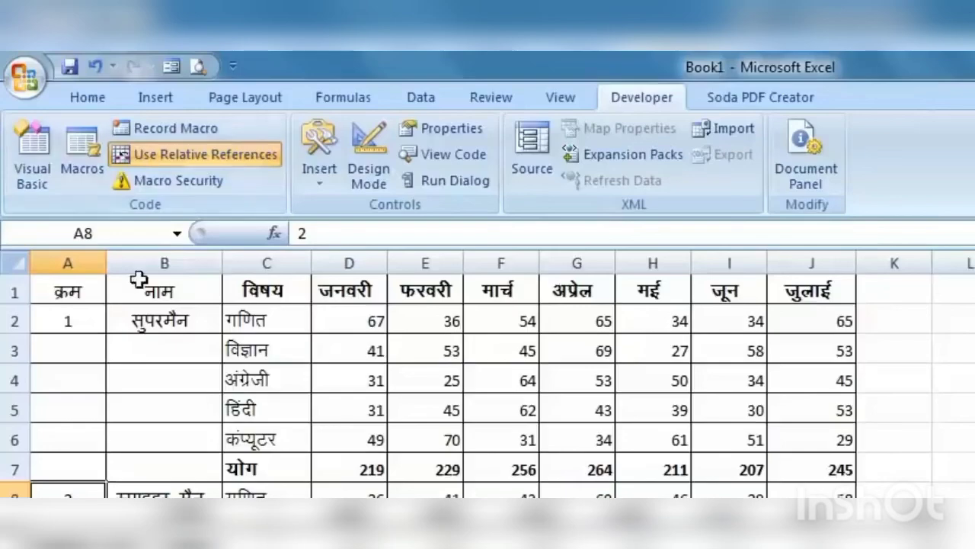
left_click(81, 171)
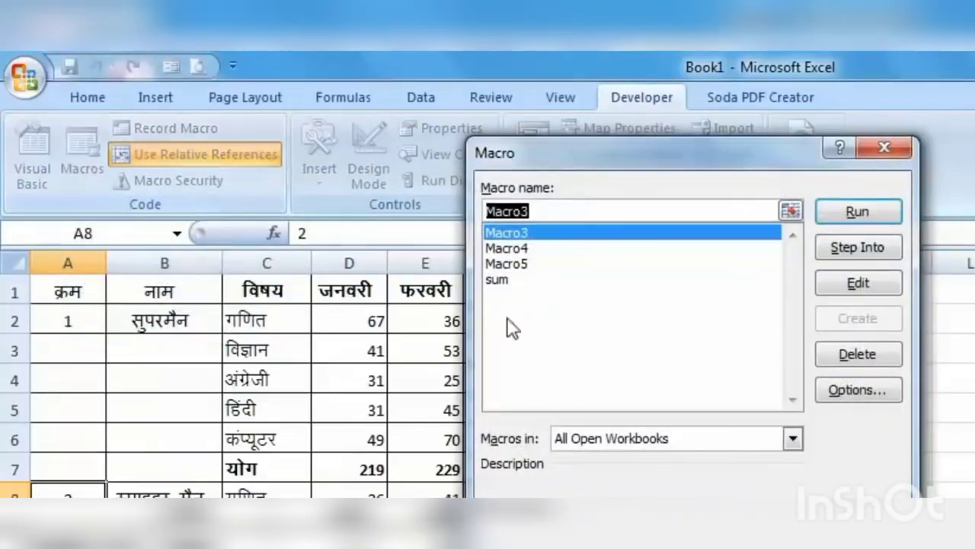
left_click(510, 293)
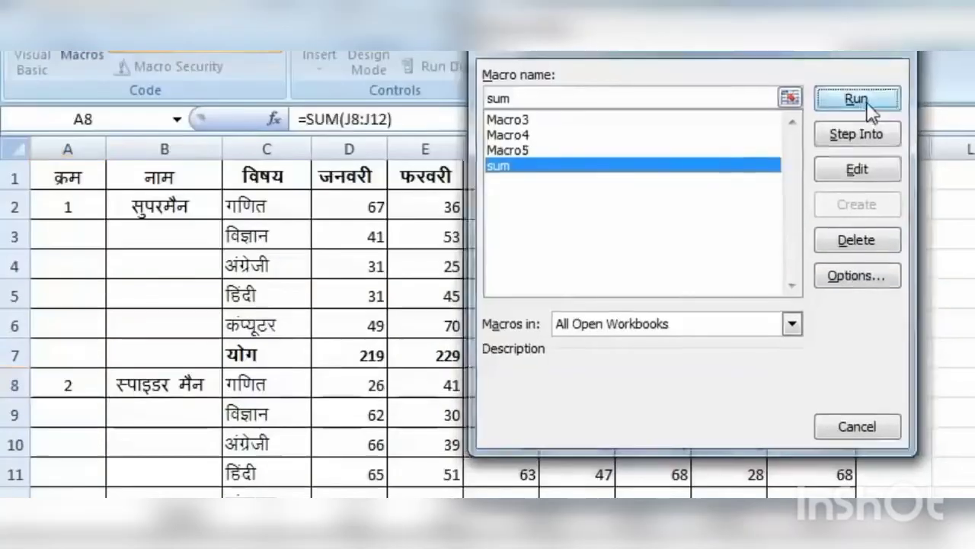
left_click(858, 212)
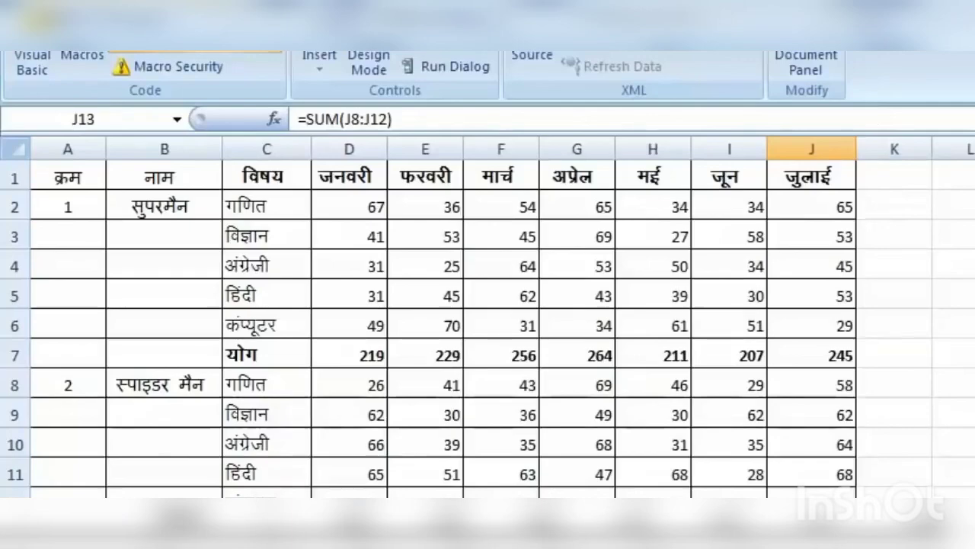
- Run the sum macro from A14 and A20 to add total rows for the third and fourth names
left_click(68, 548)
scroll(442, 328, "down", 2)
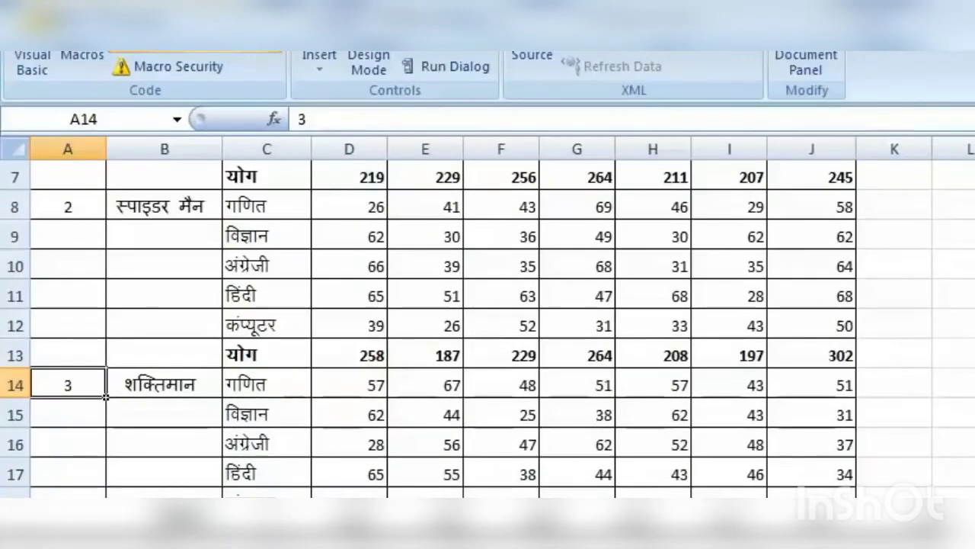
key("ctrl+q")
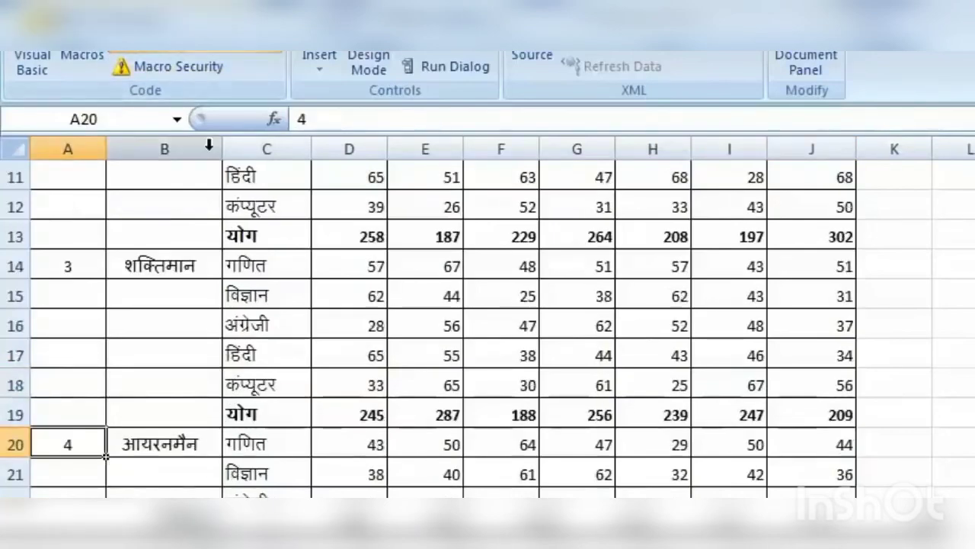
key("ctrl+q")
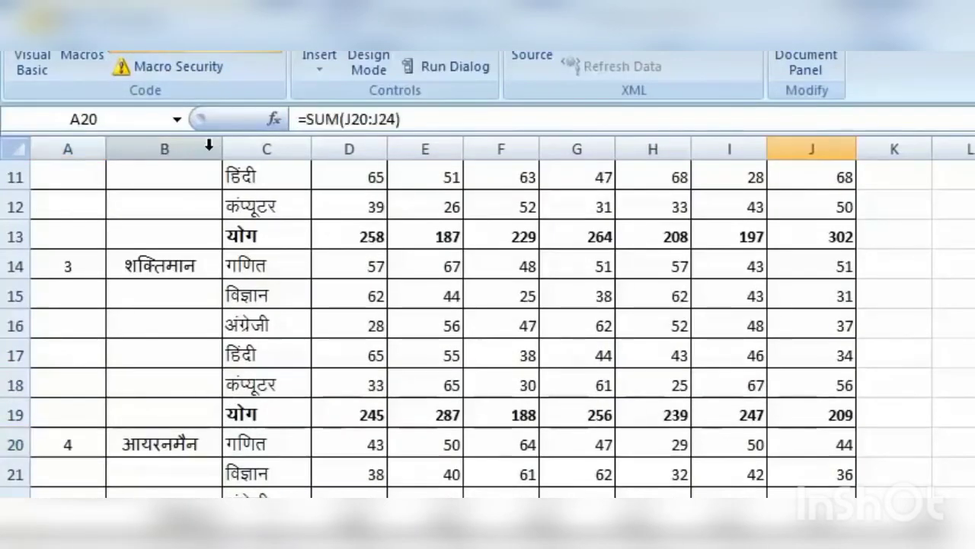
- Add total rows for the fifth and sixth names by running the sum macro from A26 and A32
scroll(66, 368, "down", 2)
left_click(67, 449)
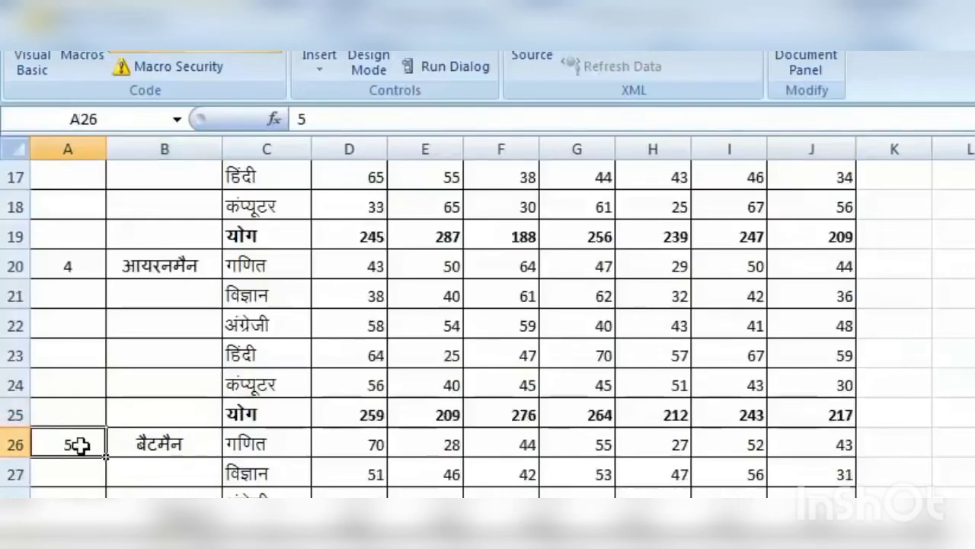
key("ctrl+q")
scroll(76, 444, "down", 2)
left_click(73, 438)
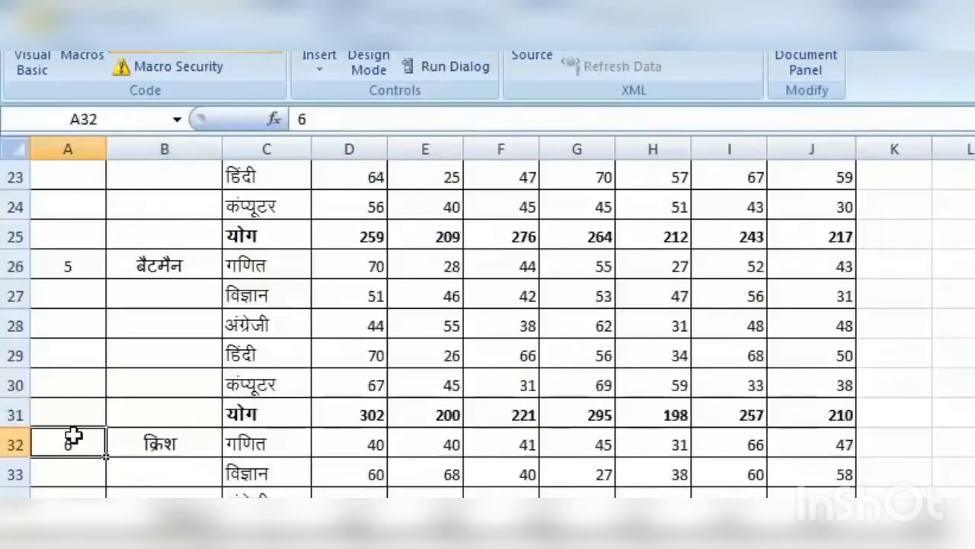
key("ctrl+q")
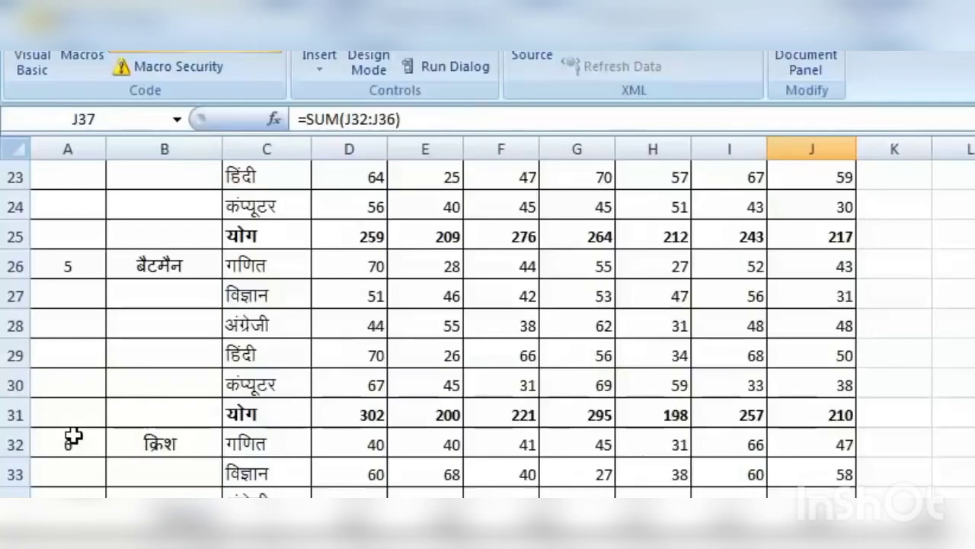
- Turn off relative references and start recording Macro7 in this workbook with A1 selected
scroll(135, 399, "up", 8)
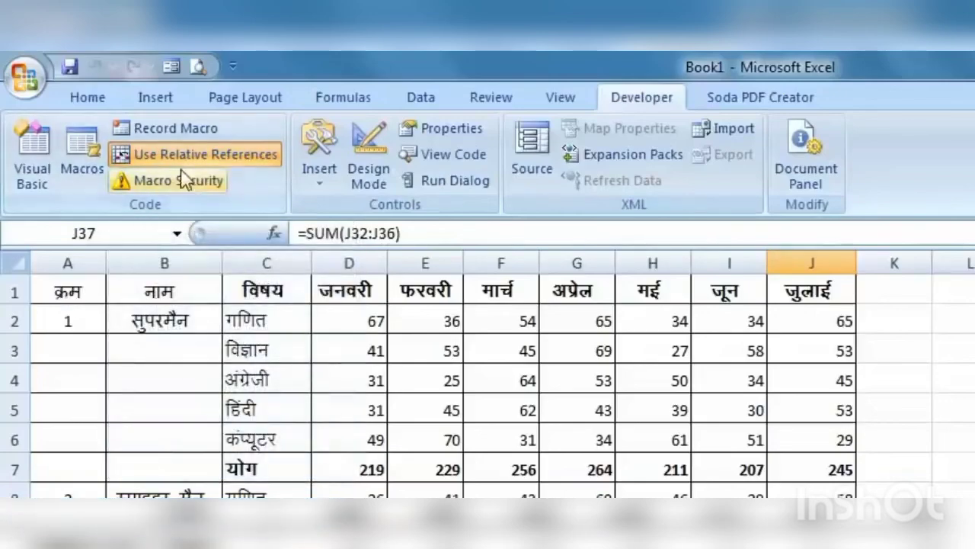
left_click(195, 153)
left_click(67, 320)
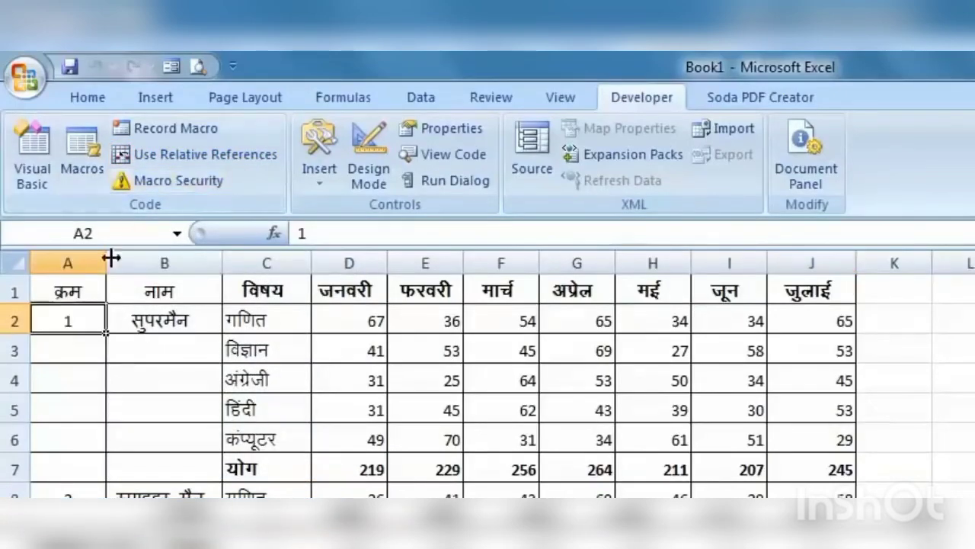
left_click(74, 287)
left_click(214, 134)
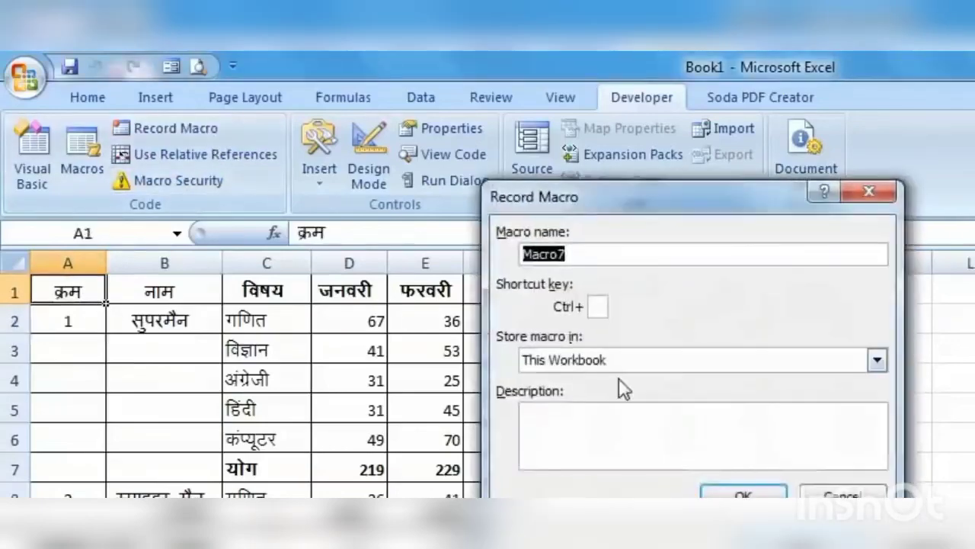
left_click(742, 491)
- Insert a blank row above row 5 and stop recording the macro
left_click(13, 409)
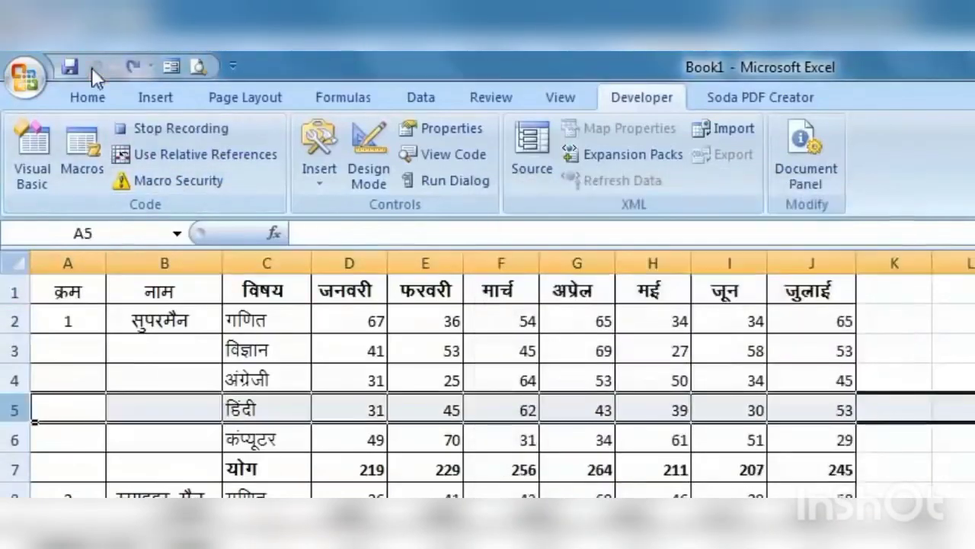
right_click(13, 409)
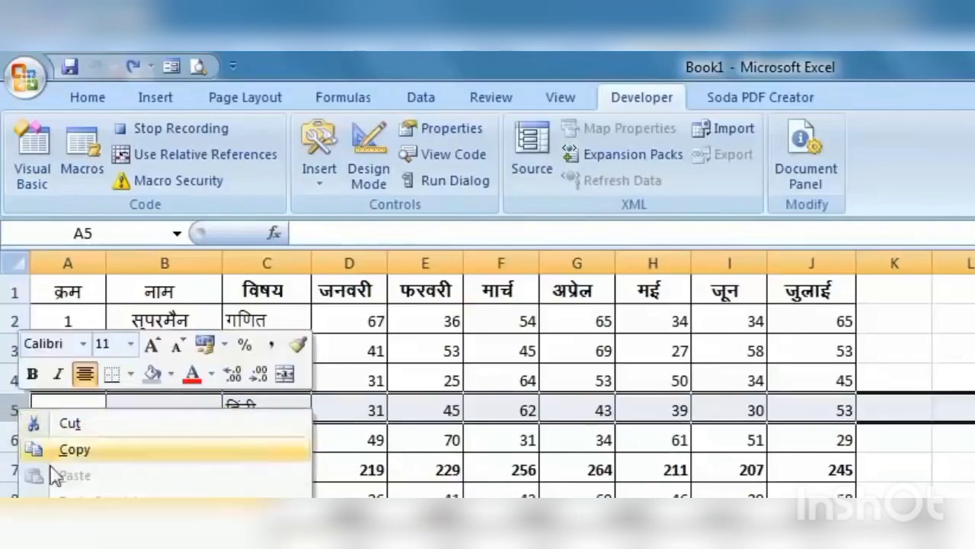
left_click(77, 526)
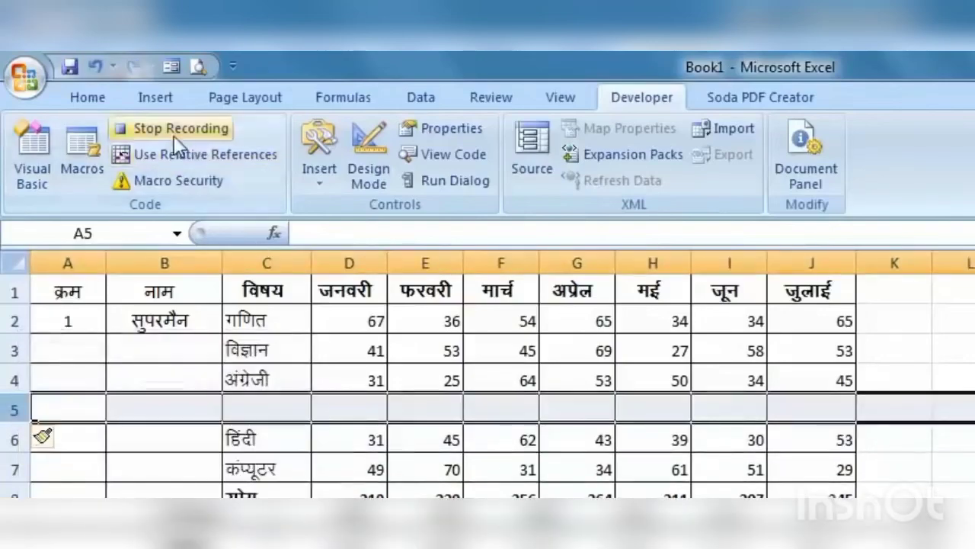
left_click(211, 126)
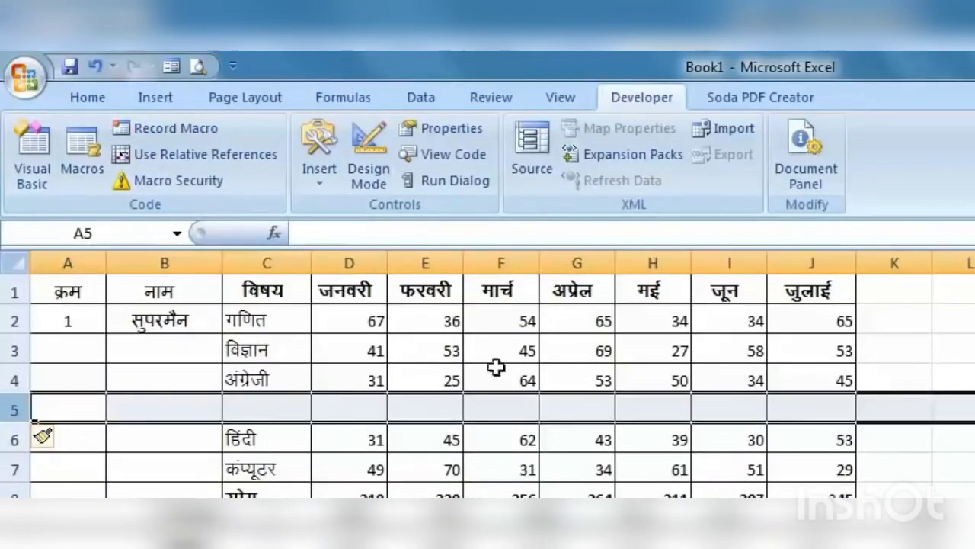
- Run Macro7 with A9 selected to test the macro recorded with absolute references
left_click(67, 527)
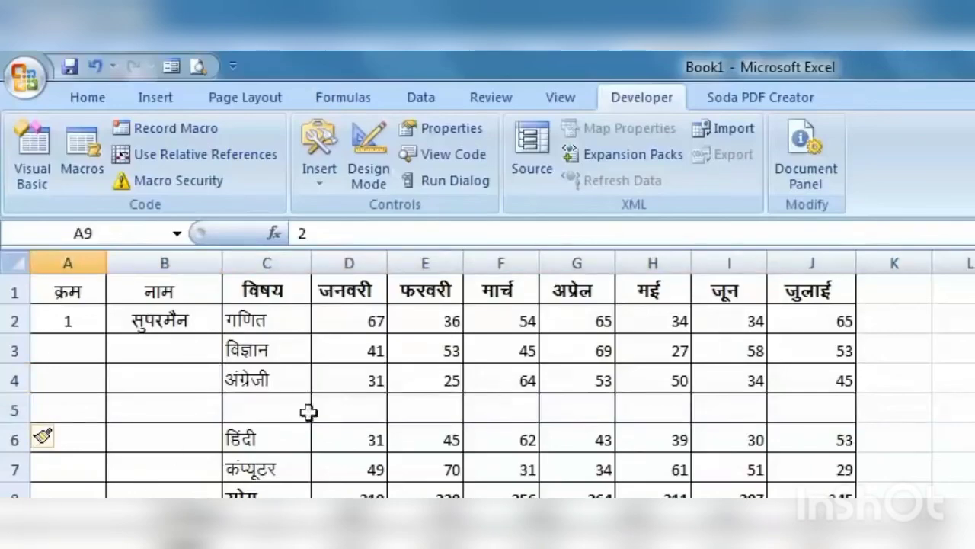
left_click(181, 128)
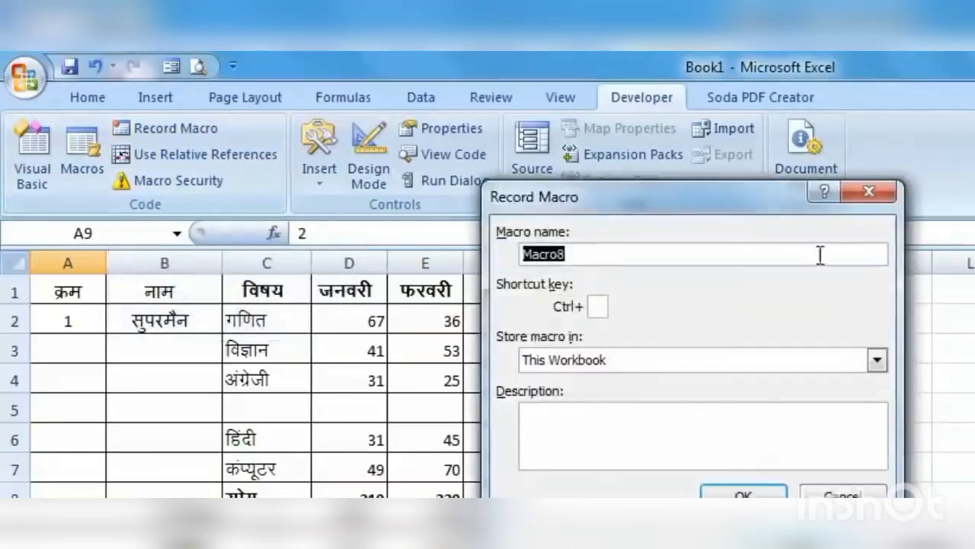
left_click(882, 197)
left_click(93, 141)
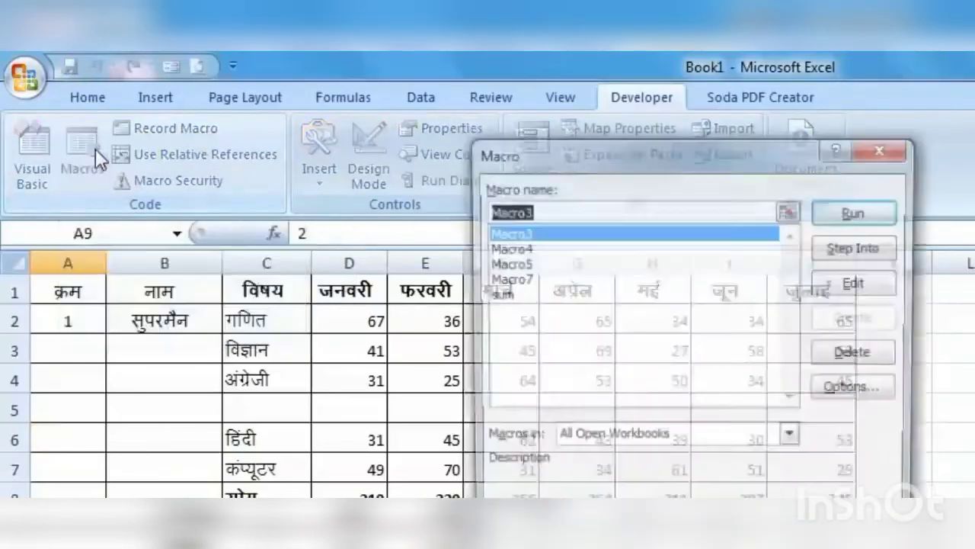
left_click(534, 280)
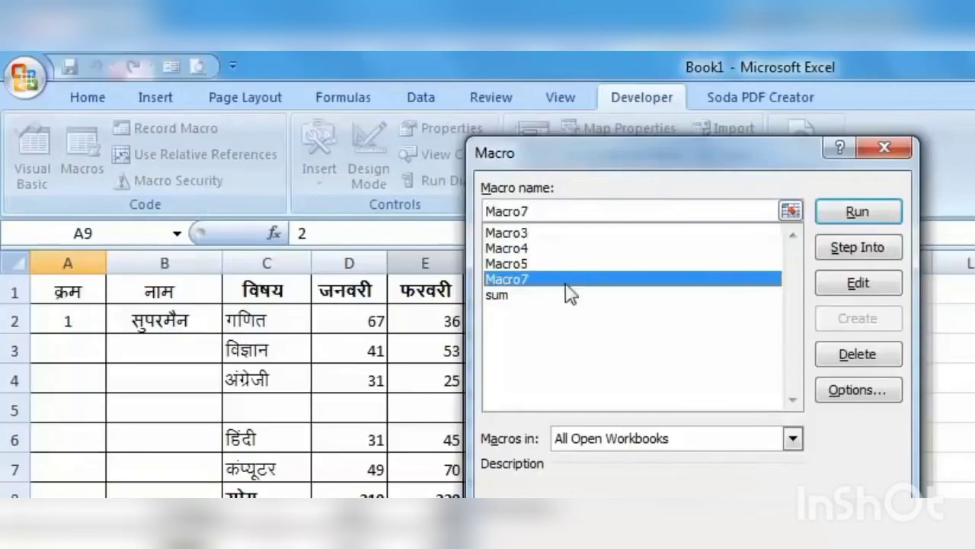
left_click(887, 210)
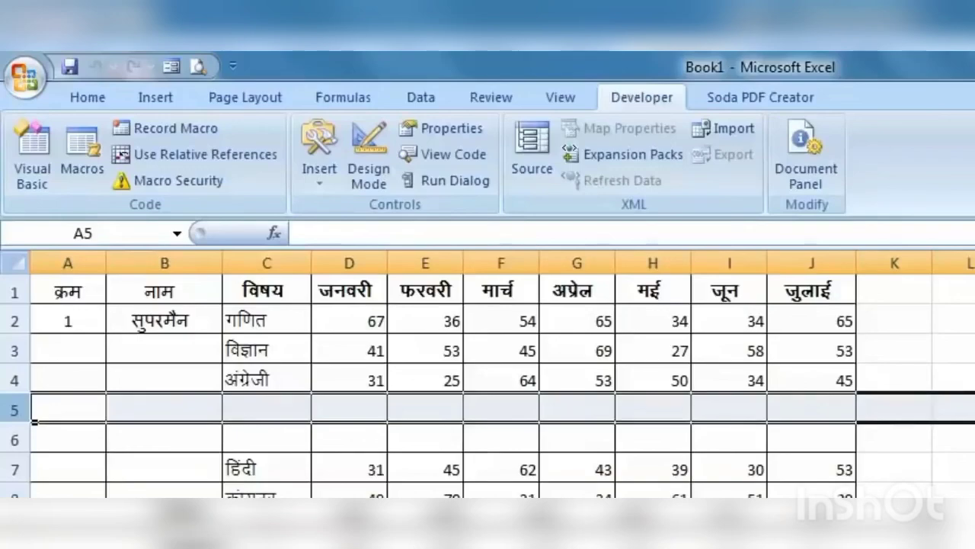
left_click(67, 547)
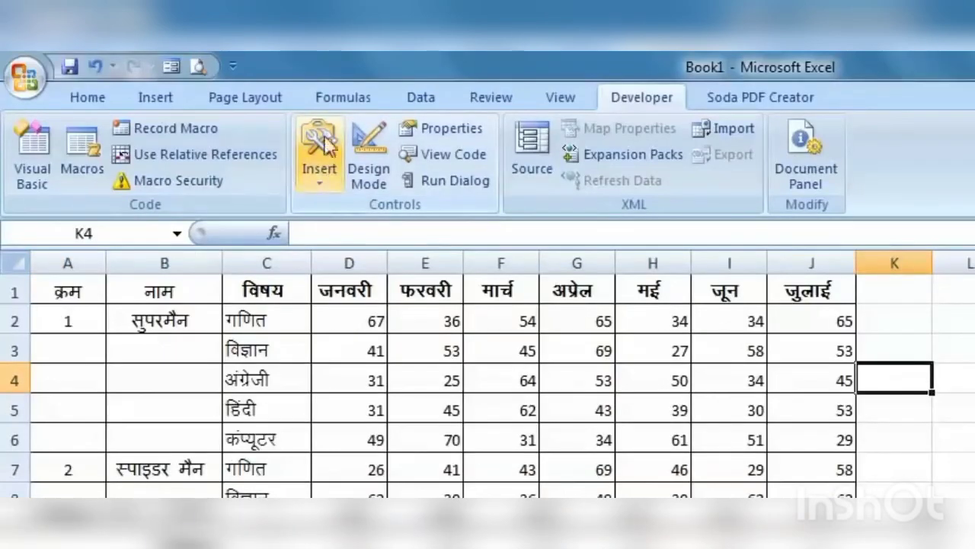
- Insert a form control button beside the table around K2:L3 and assign the sum macro to it
left_click(325, 177)
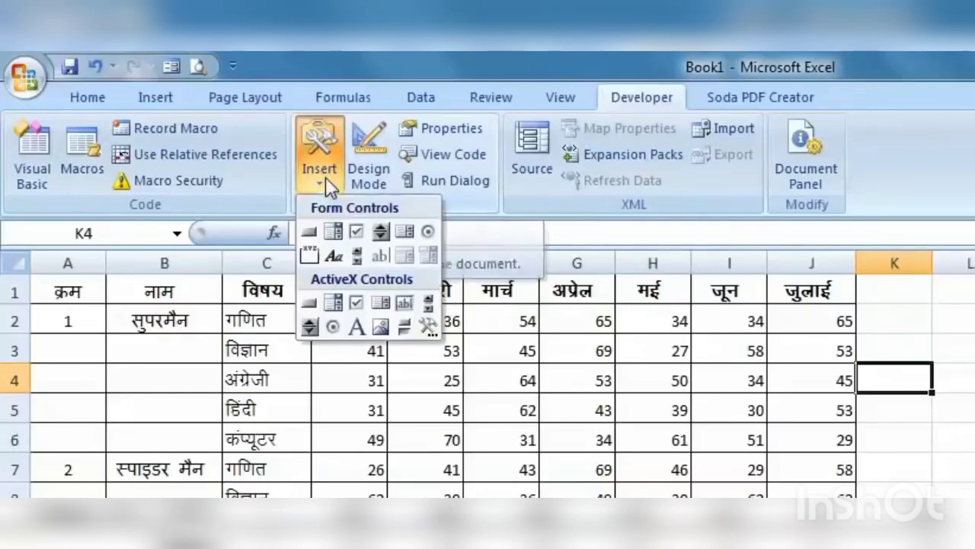
left_click(310, 232)
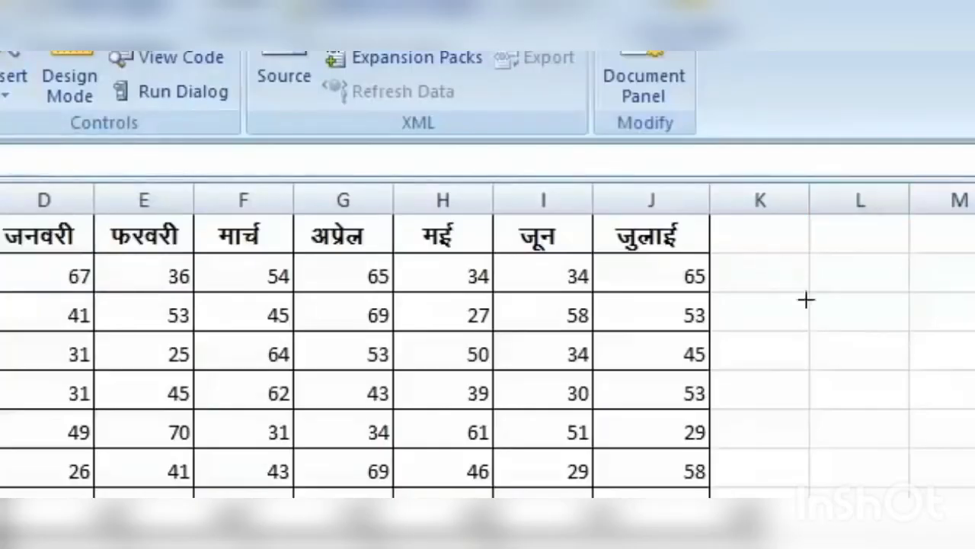
left_click_drag(796, 260, 969, 328)
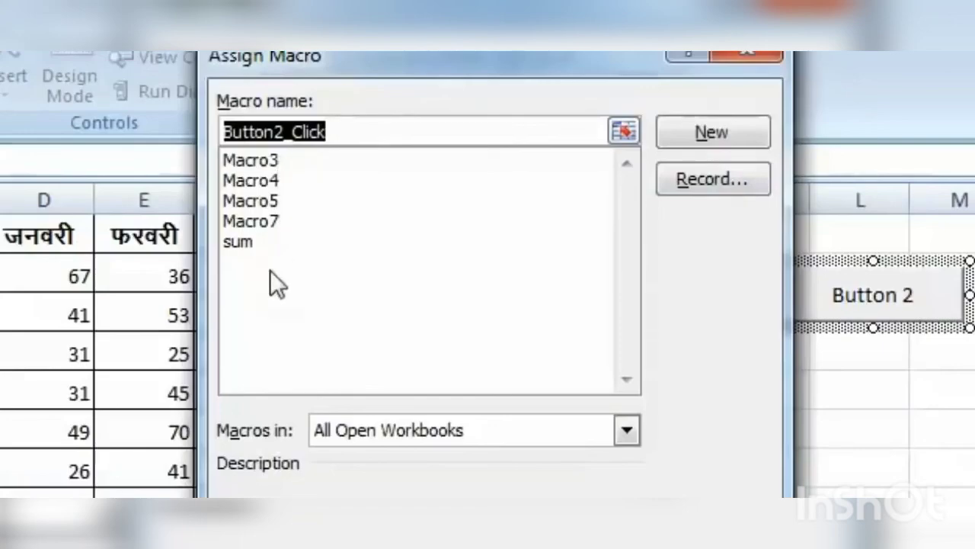
left_click(248, 241)
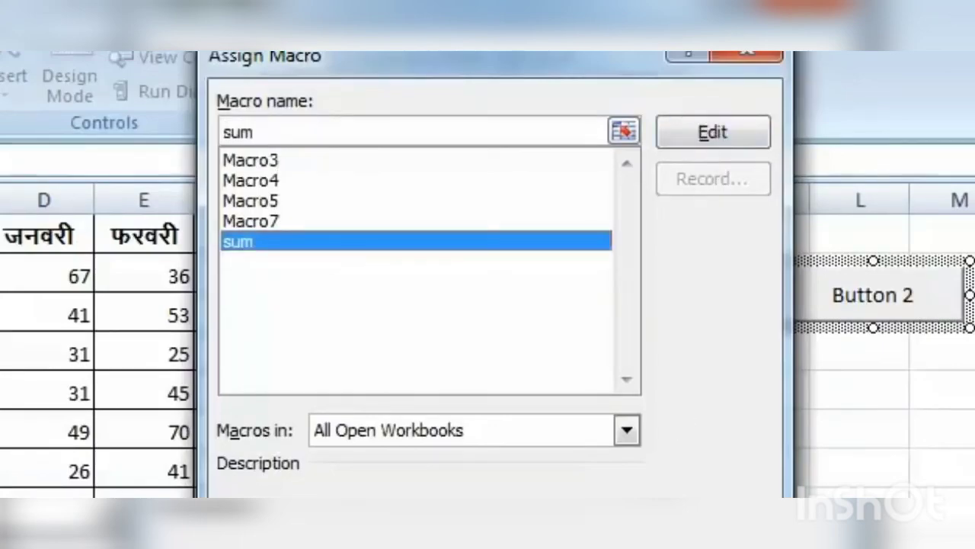
key("Return")
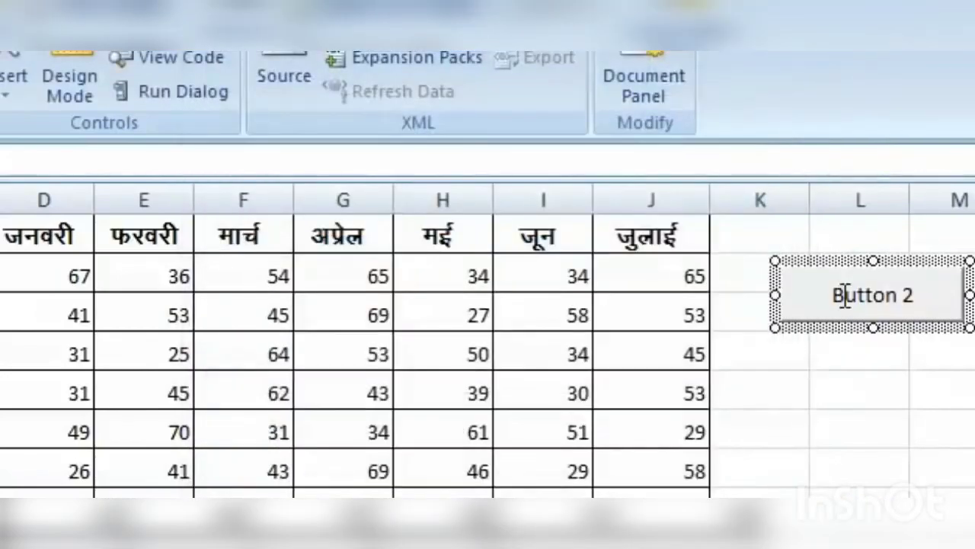
left_click(895, 413)
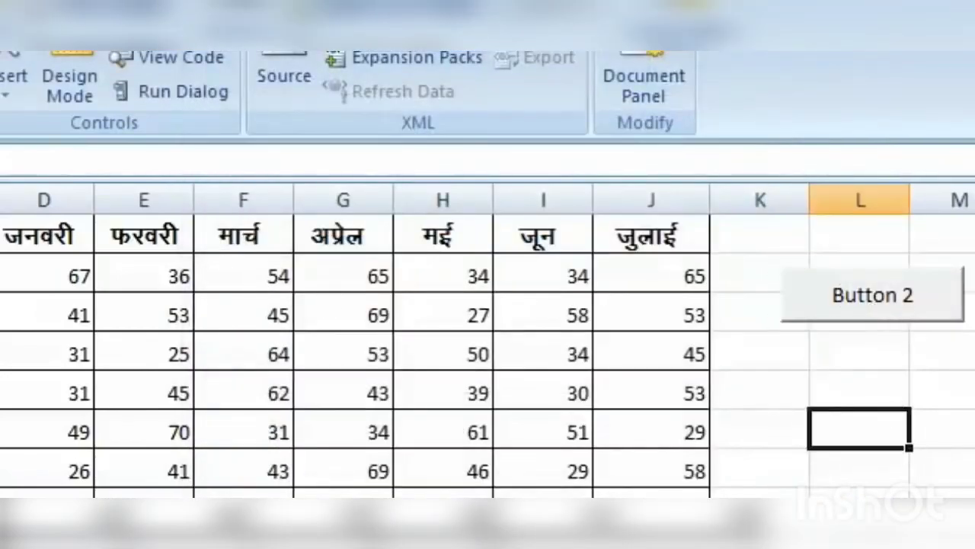
- Run the sum macro with Button 2 from A2 and A8 to add the first two names' total rows
left_click(876, 297)
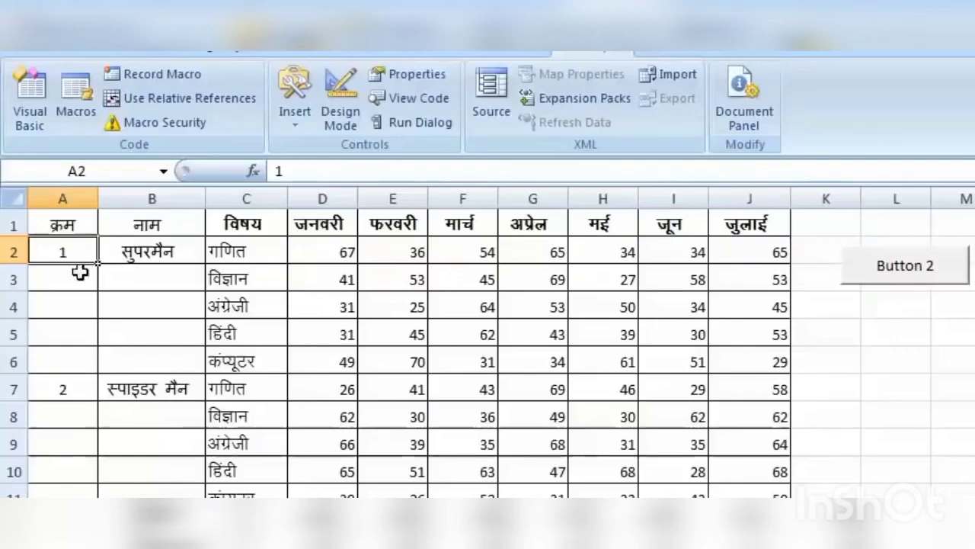
left_click(905, 274)
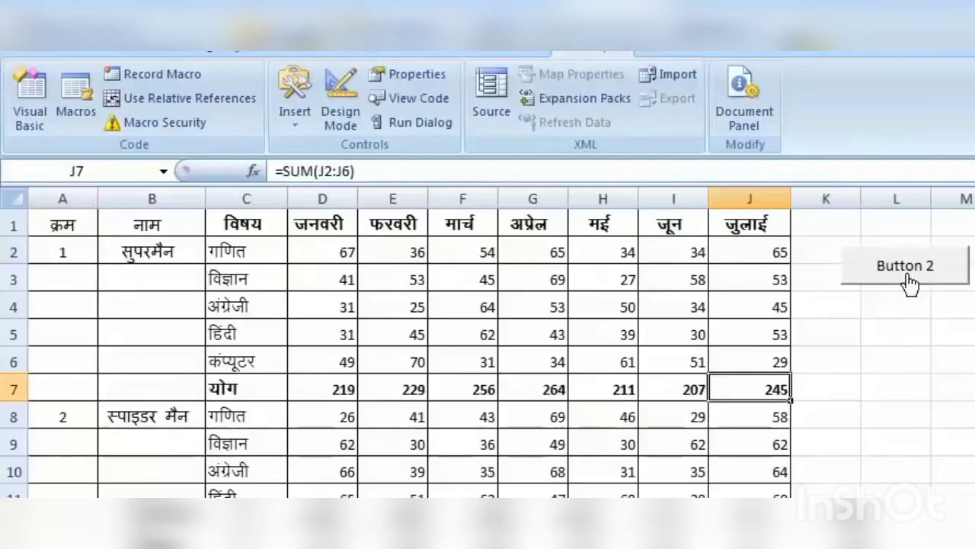
left_click(48, 414)
left_click(917, 281)
- Select A14, the third name's number cell, as the starting point for the button's macro
scroll(487, 343, "down", 2)
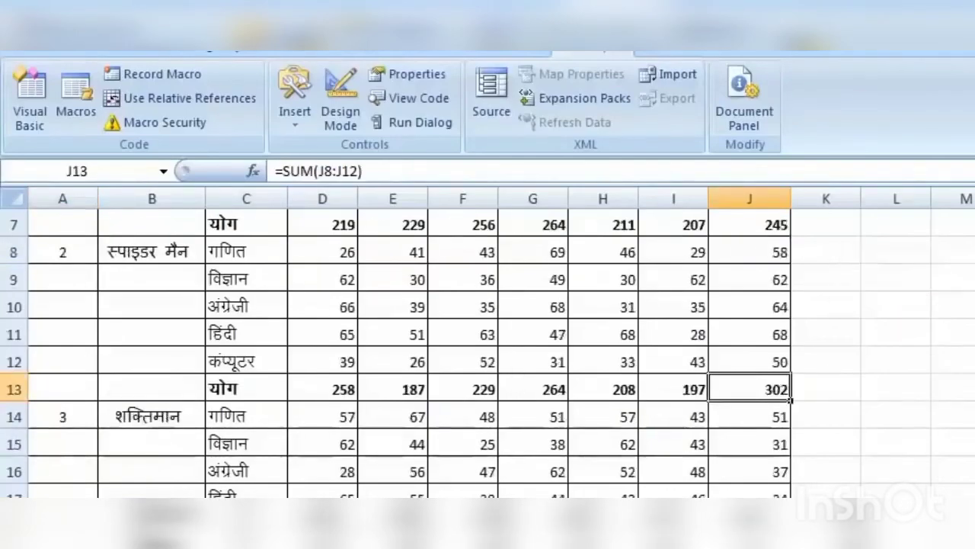
left_click(61, 416)
scroll(812, 295, "up", 2)
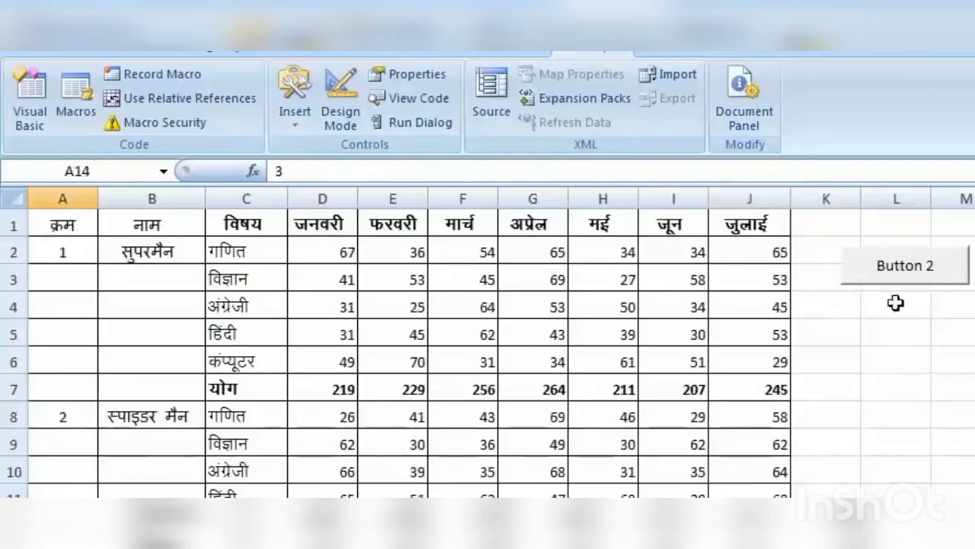